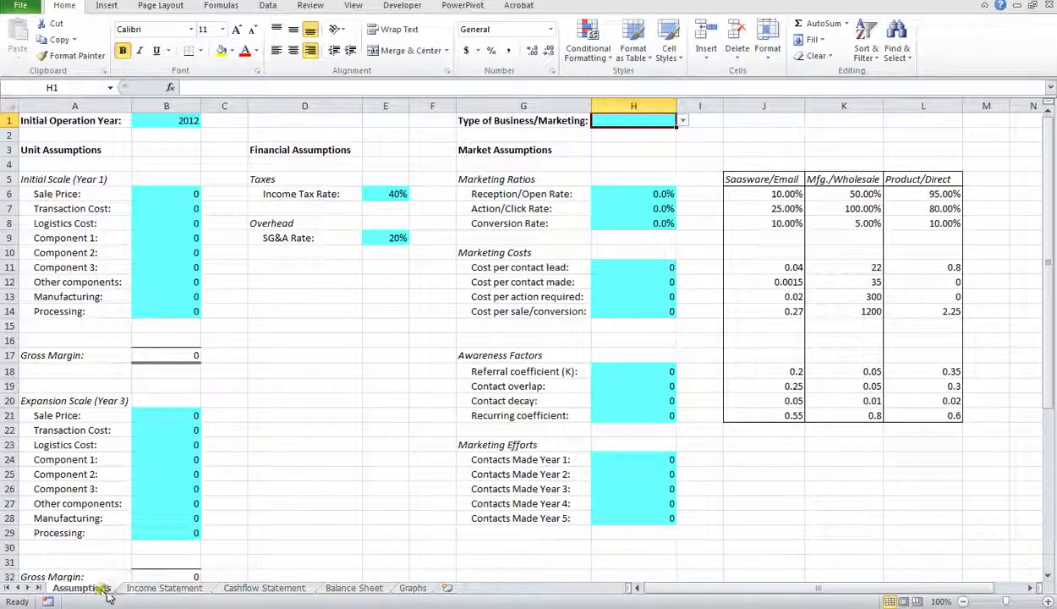
- Look through the Income Statement, Cashflow Statement and Balance Sheet worksheets, including the balancing section below the cap table
click(161, 587)
scroll(161, 220, down, 8)
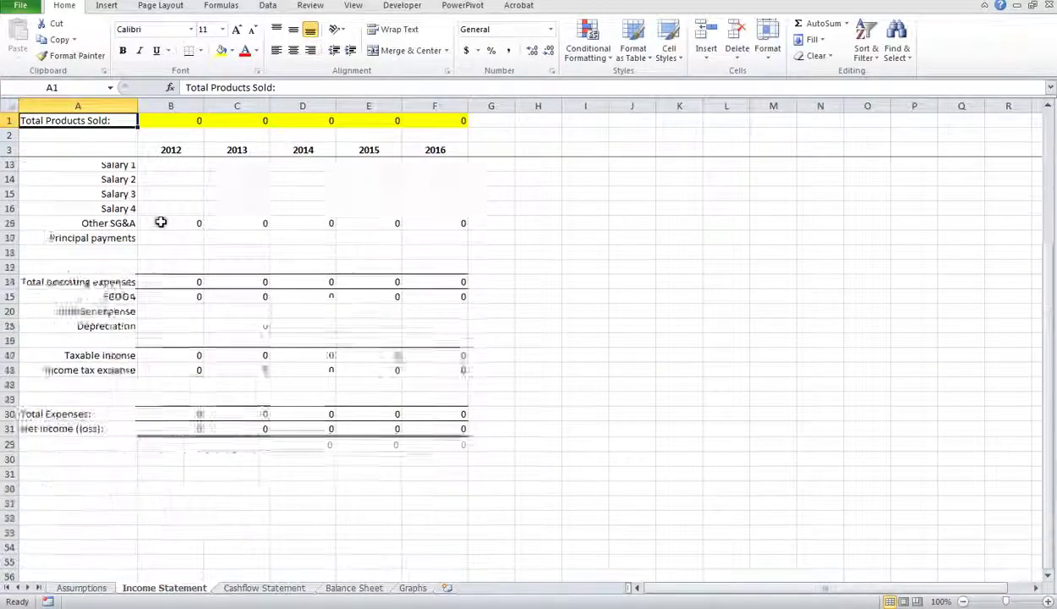
scroll(173, 278, up, 8)
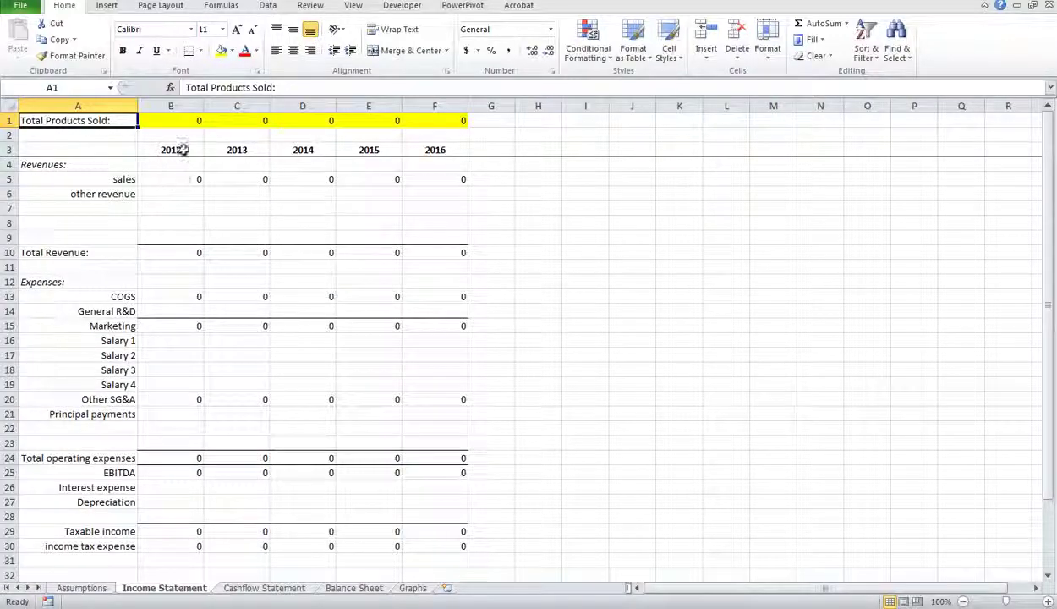
click(254, 588)
scroll(225, 309, down, 7)
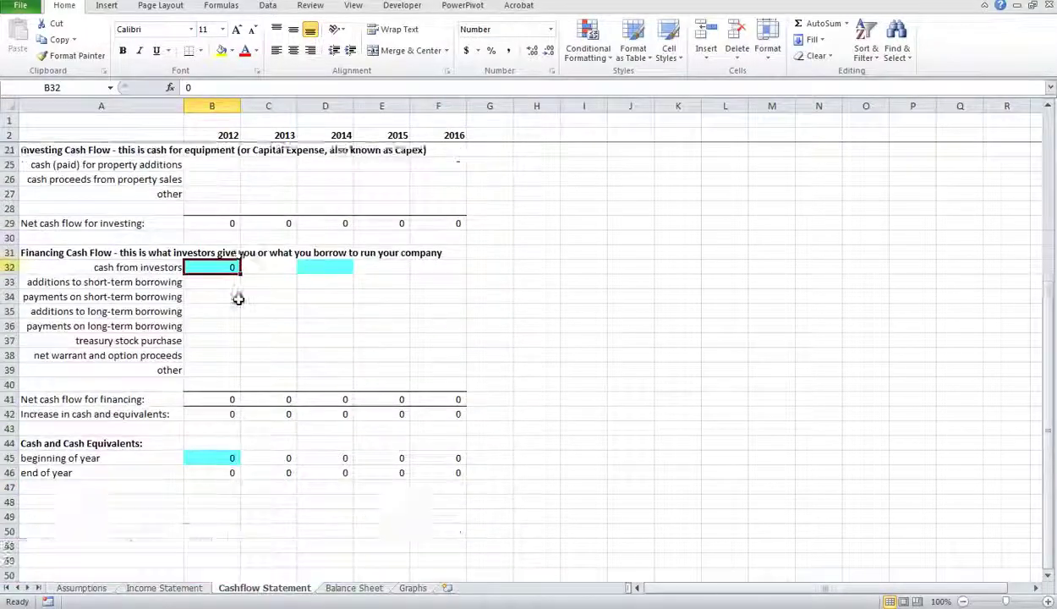
scroll(237, 298, up, 7)
click(346, 592)
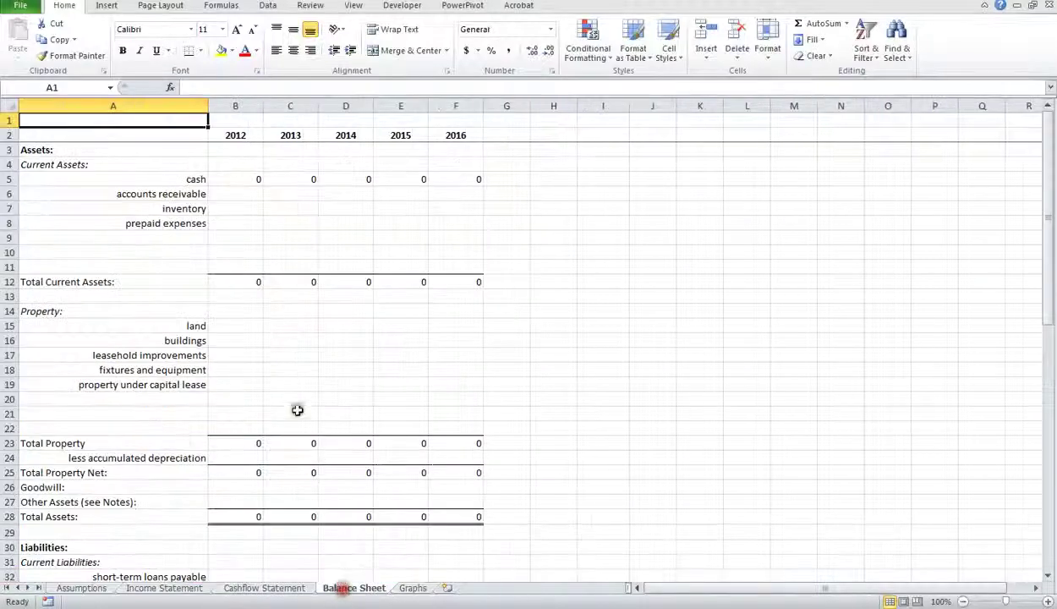
scroll(335, 224, down, 13)
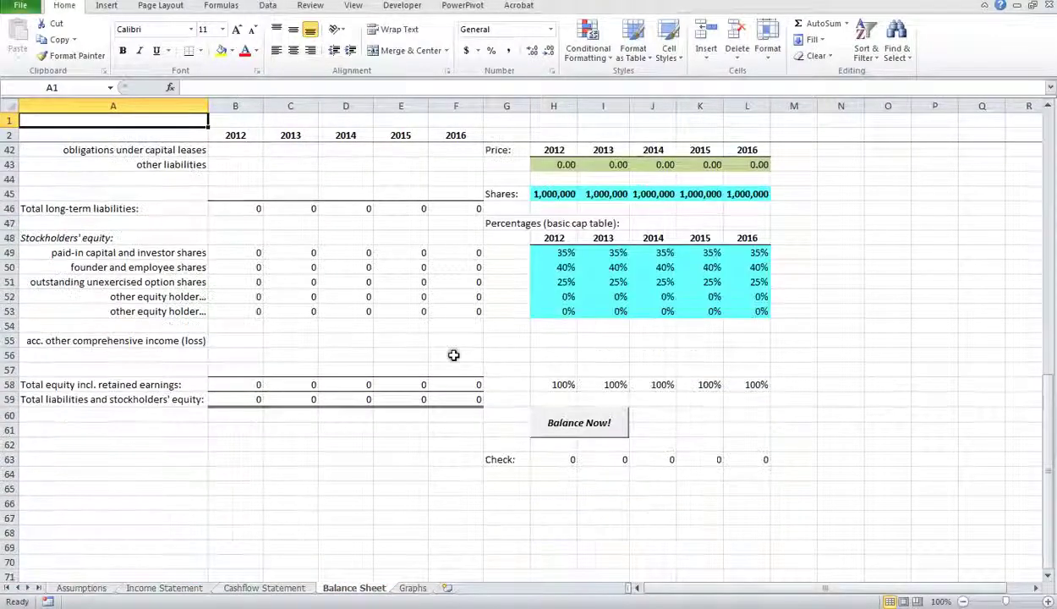
click(585, 422)
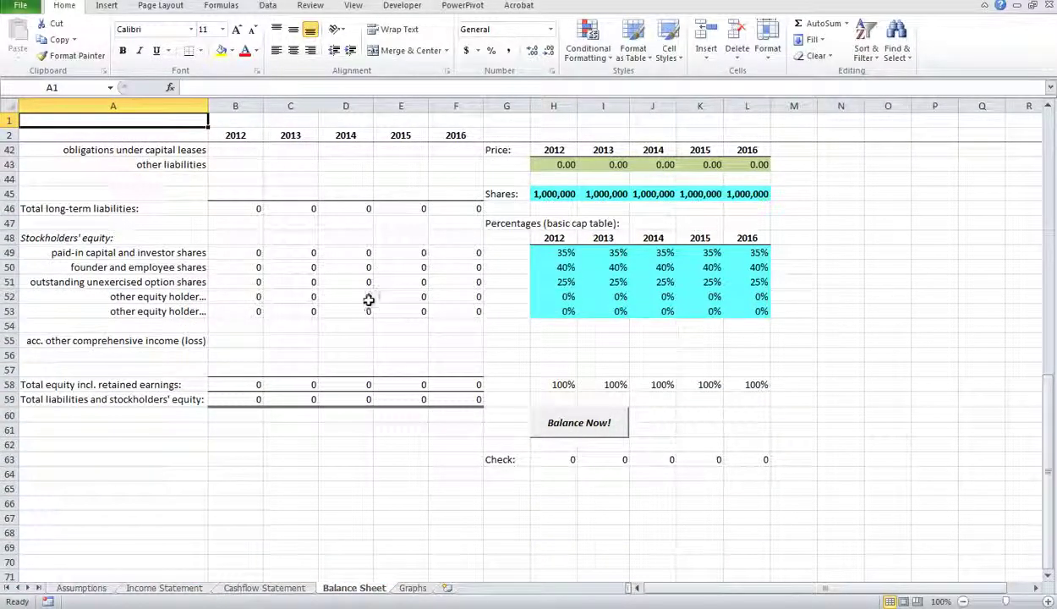
- Examine the written-plan table and the Growth Curve and Revenue Breakdown charts on the Graphs sheet
click(414, 590)
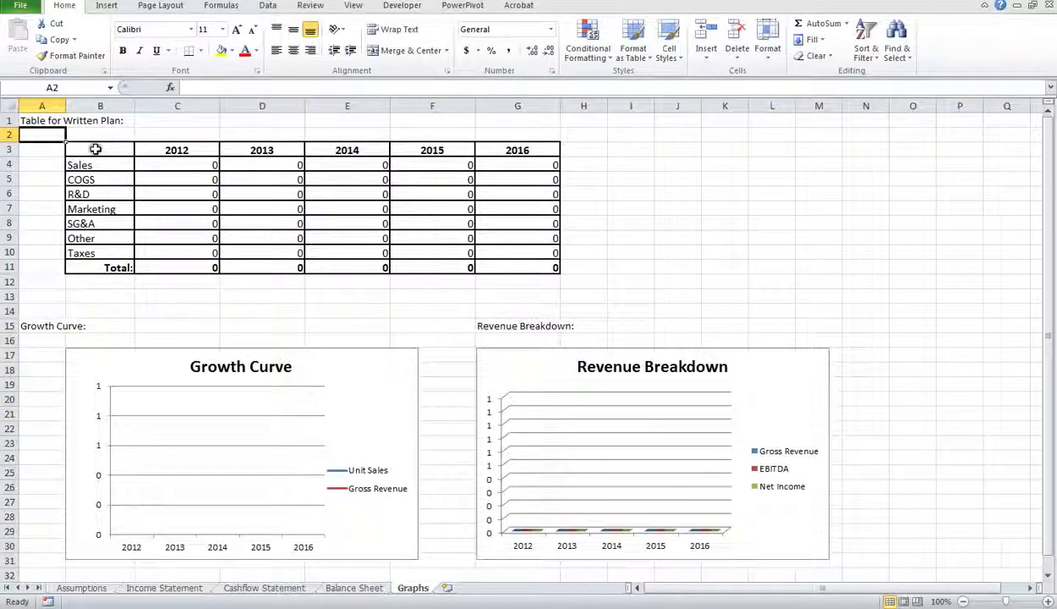
click(95, 148)
click(530, 266)
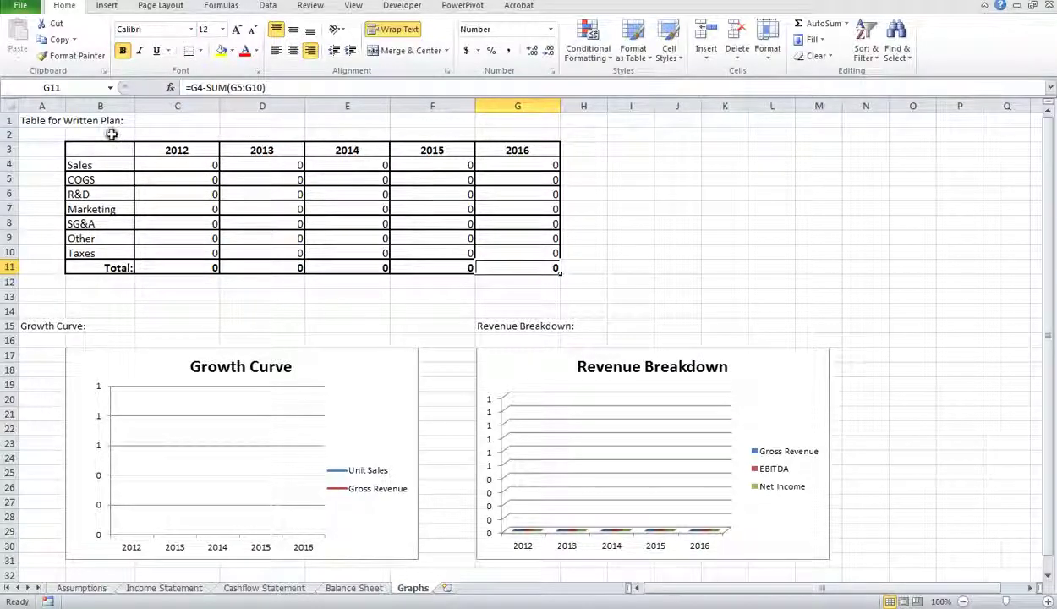
click(32, 121)
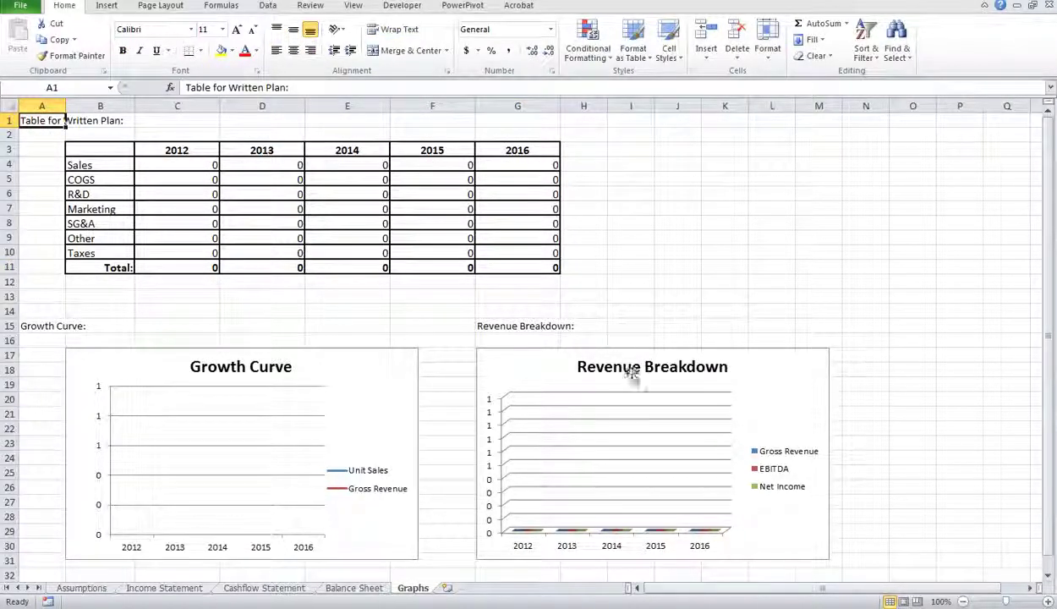
- Inspect the Total Products Sold formulas for 2012 through 2016 on the Income Statement sheet
click(83, 588)
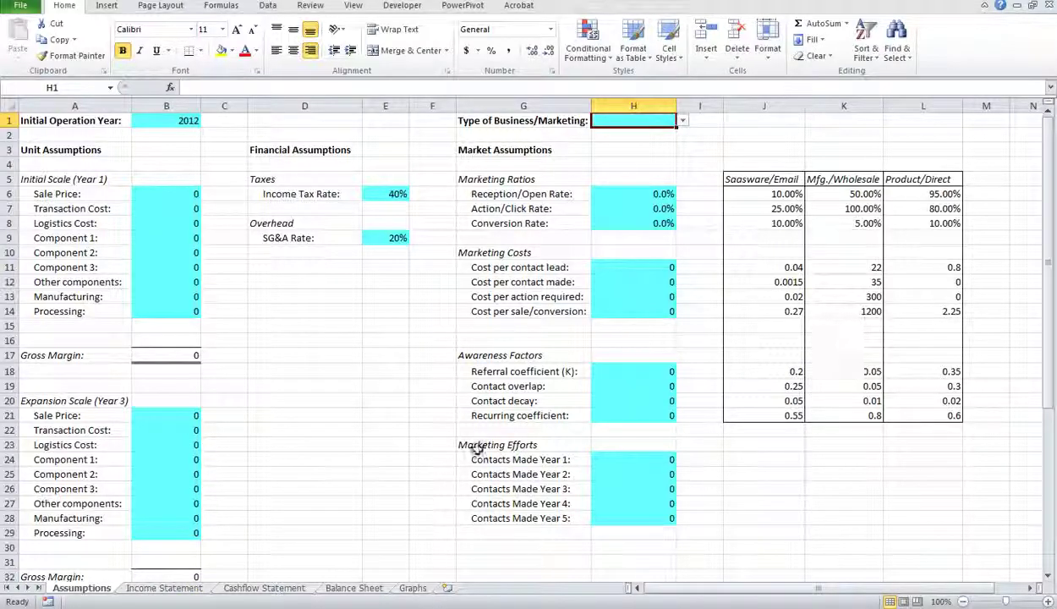
click(190, 590)
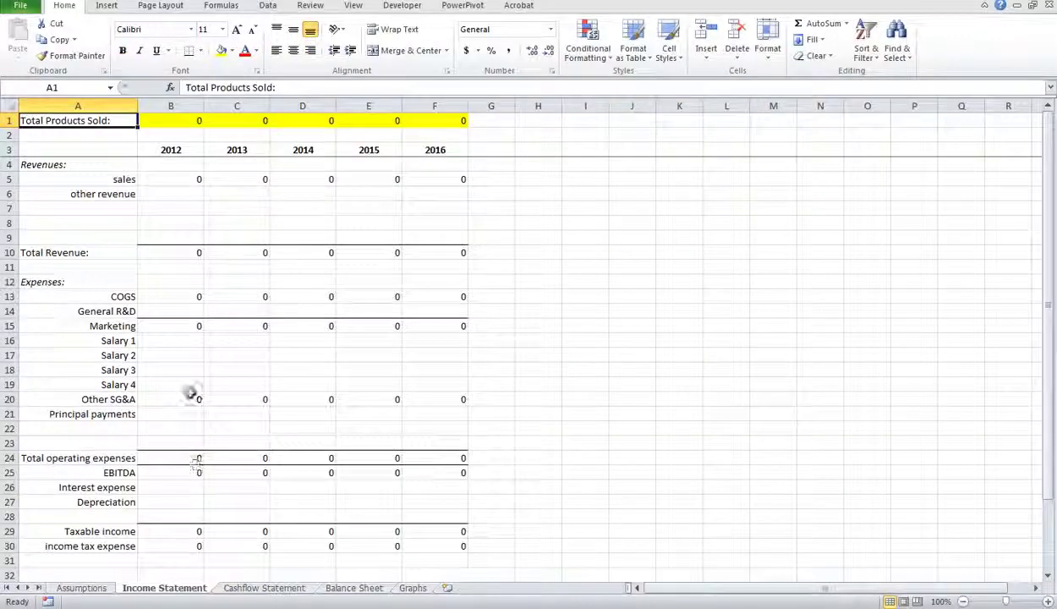
click(170, 121)
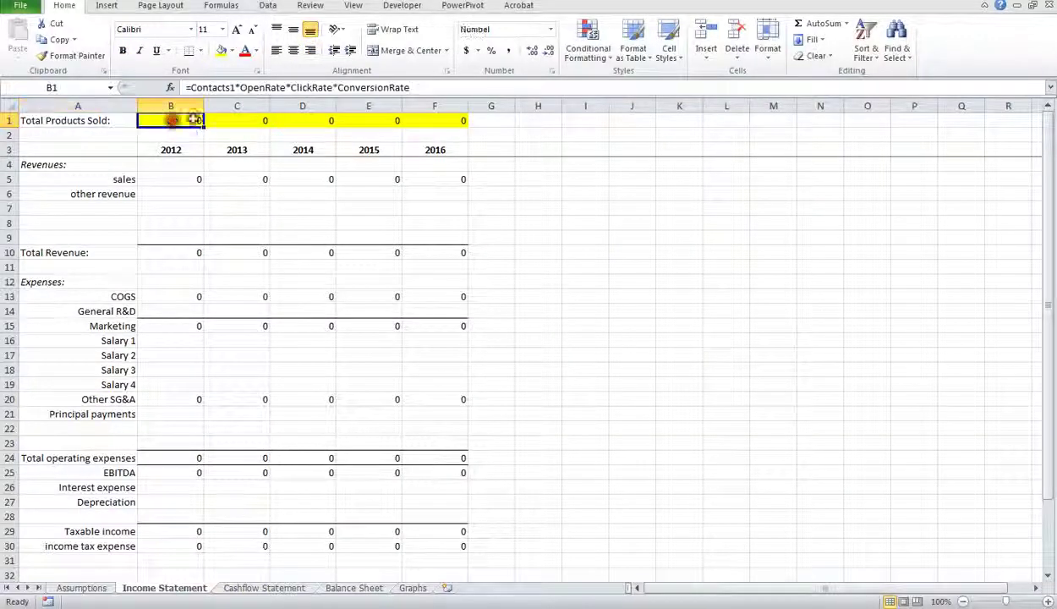
click(236, 120)
click(297, 120)
click(364, 120)
click(433, 120)
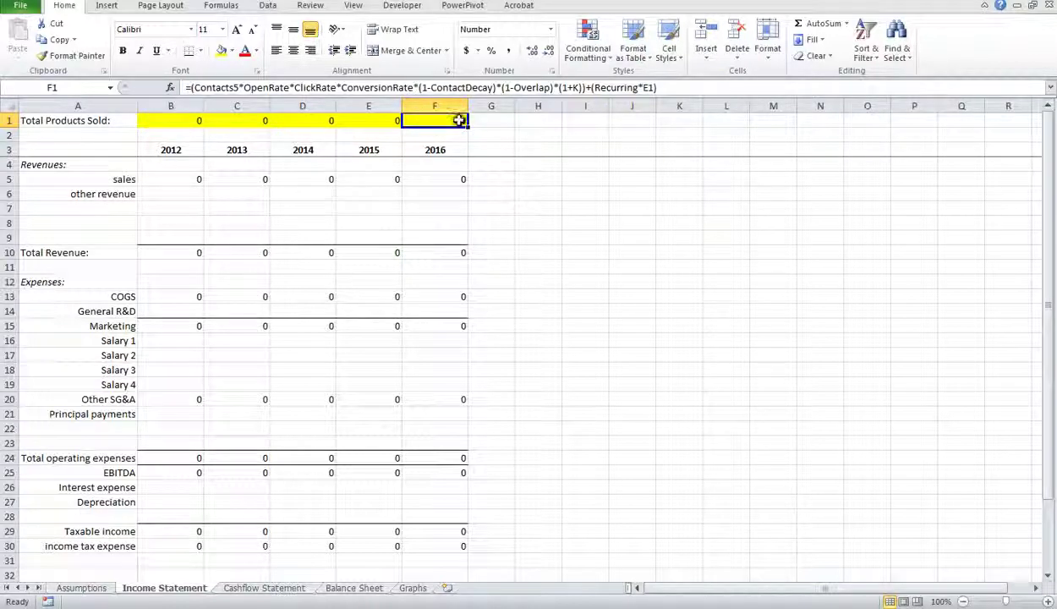
click(171, 120)
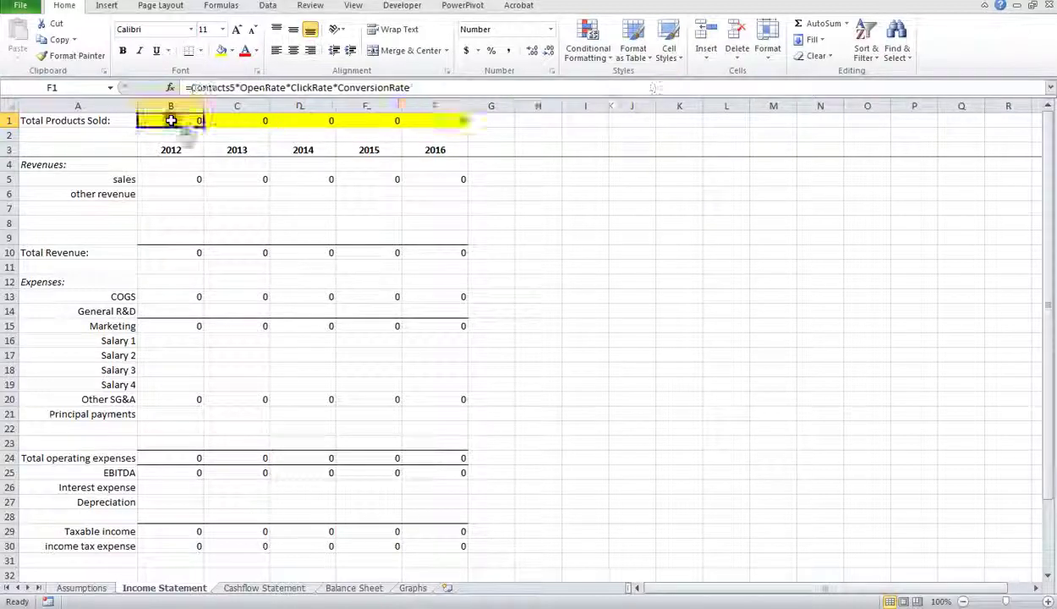
click(242, 122)
text(15)
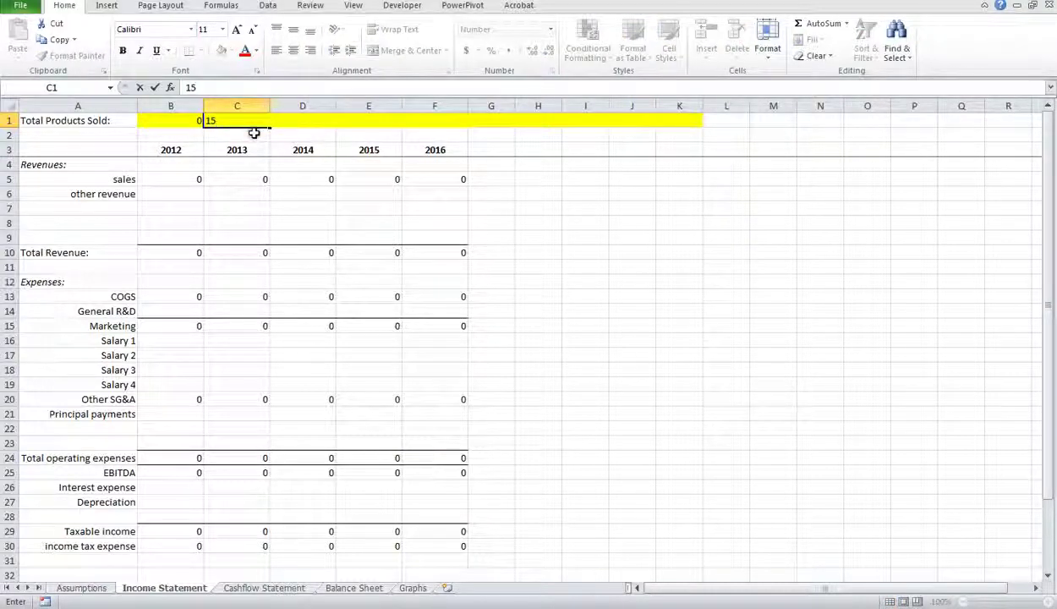
key(Escape)
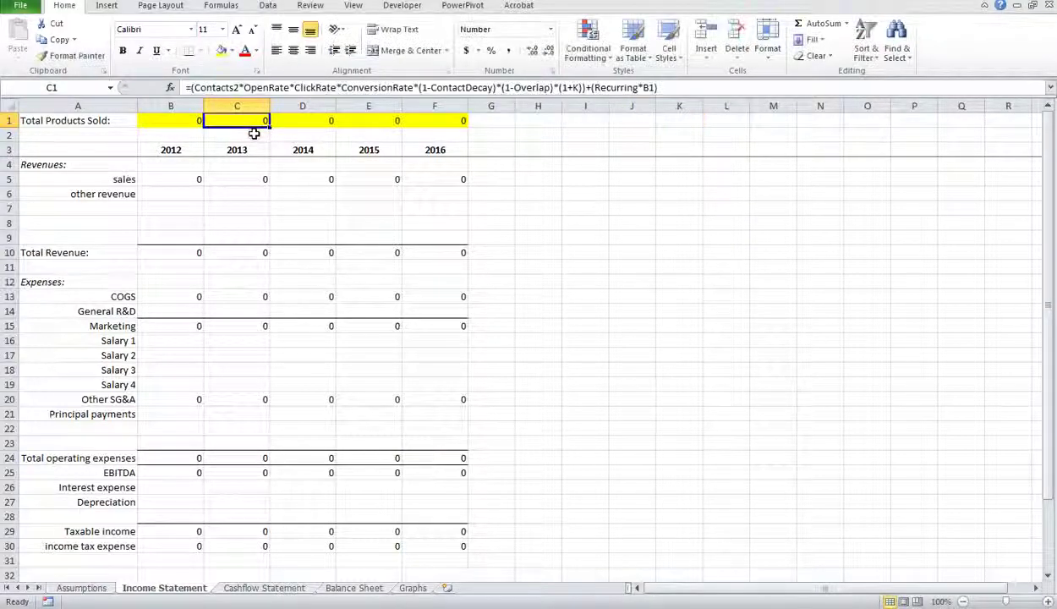
- Go over the Total Products Sold formulas again year by year, ending back on the 2012 cell
click(165, 121)
click(238, 120)
click(305, 119)
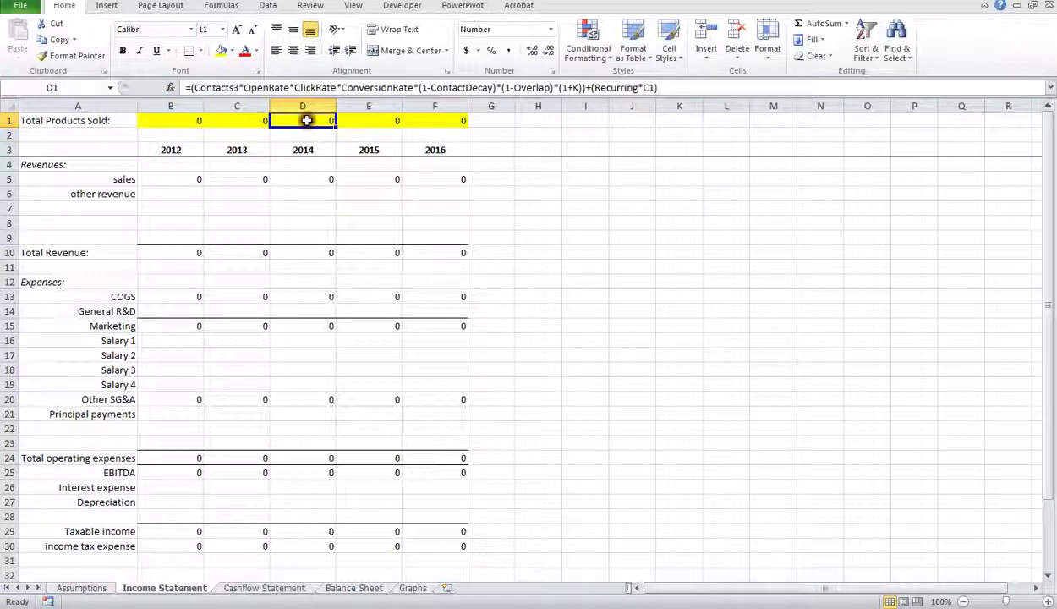
click(378, 120)
click(435, 120)
click(177, 120)
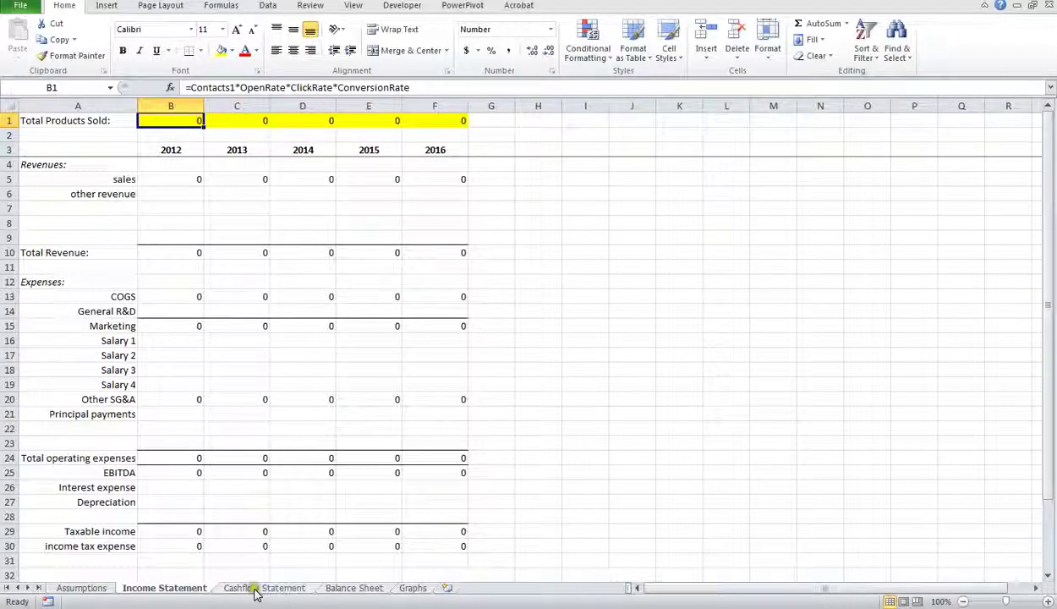
- Review the initial operation year and the Year 1 unit inputs from Sale Price to Component 3 on the Assumptions sheet
click(88, 591)
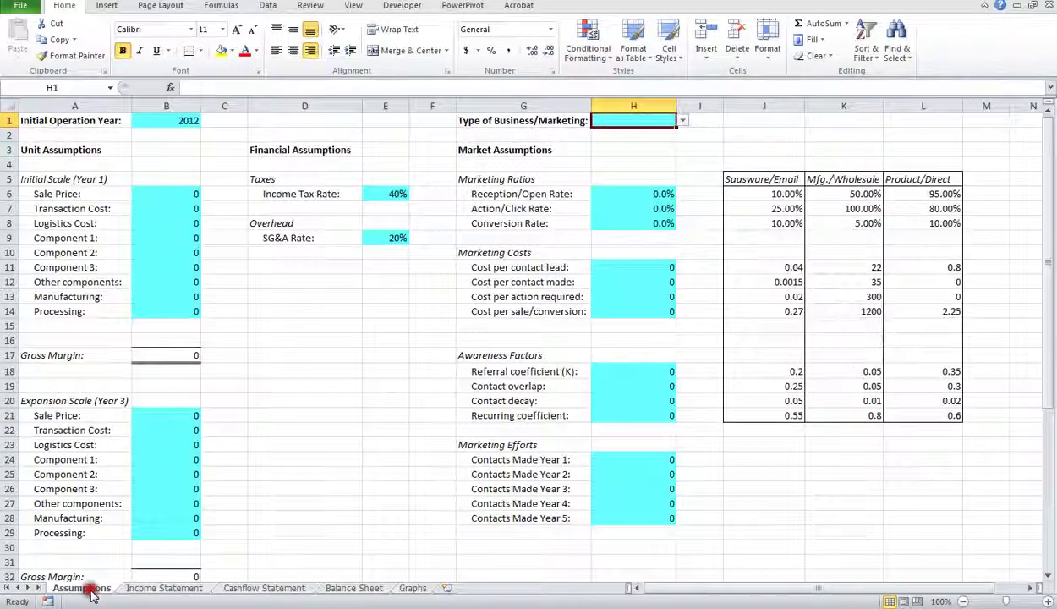
click(189, 120)
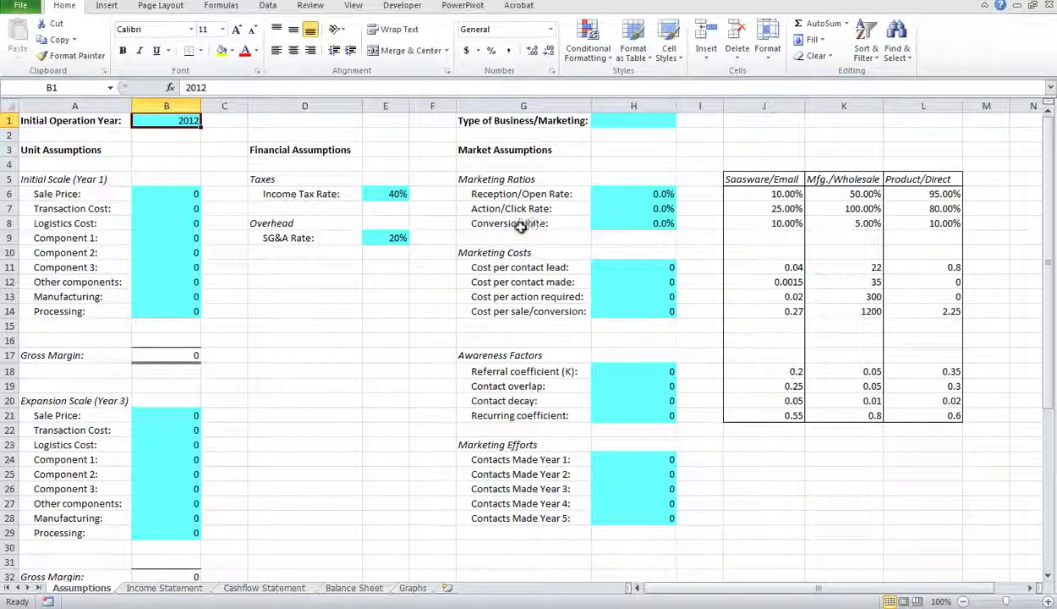
click(165, 194)
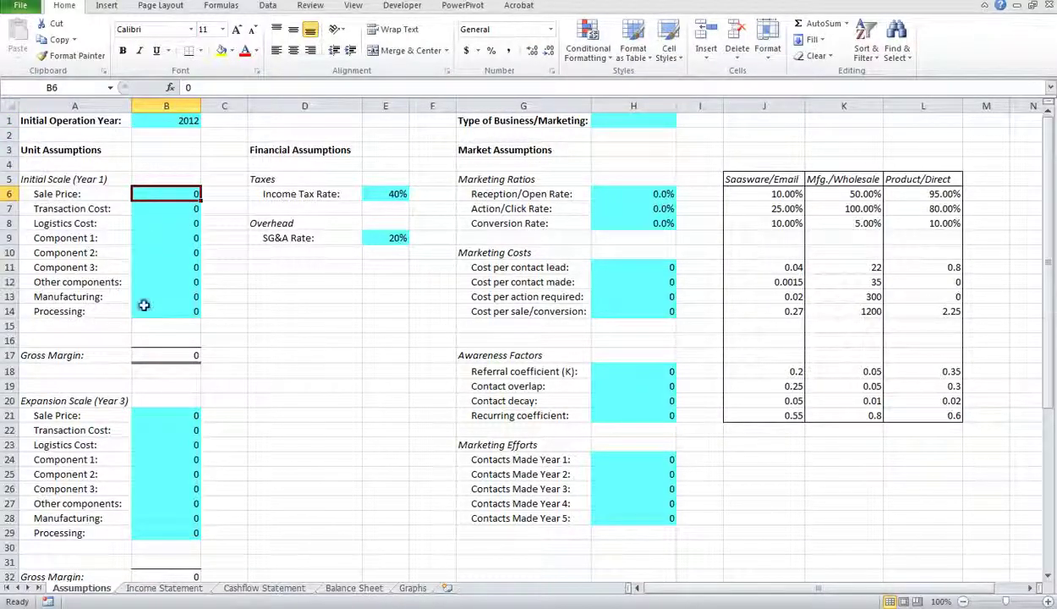
click(182, 209)
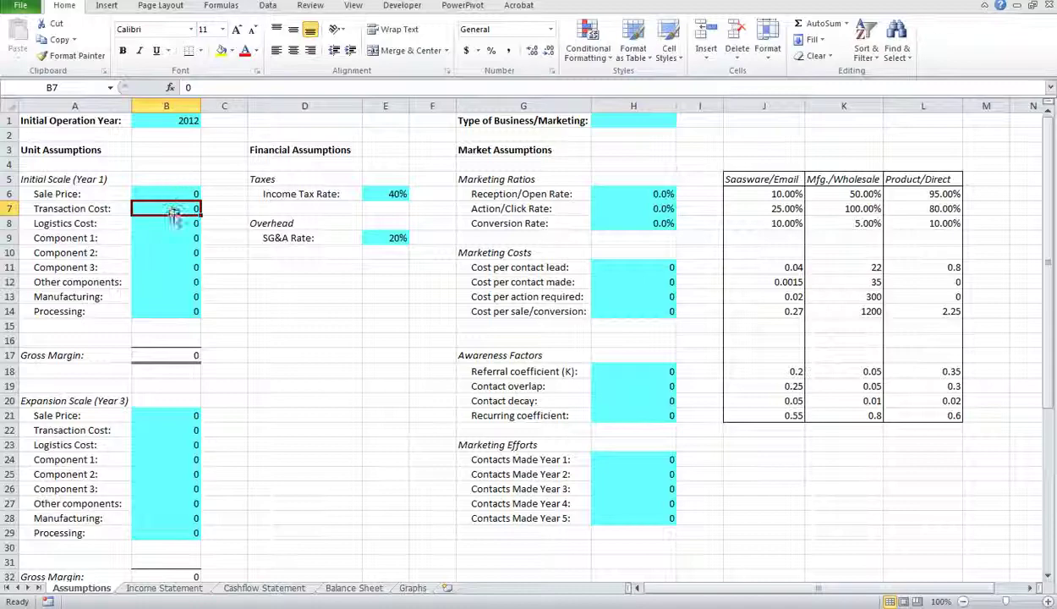
click(176, 222)
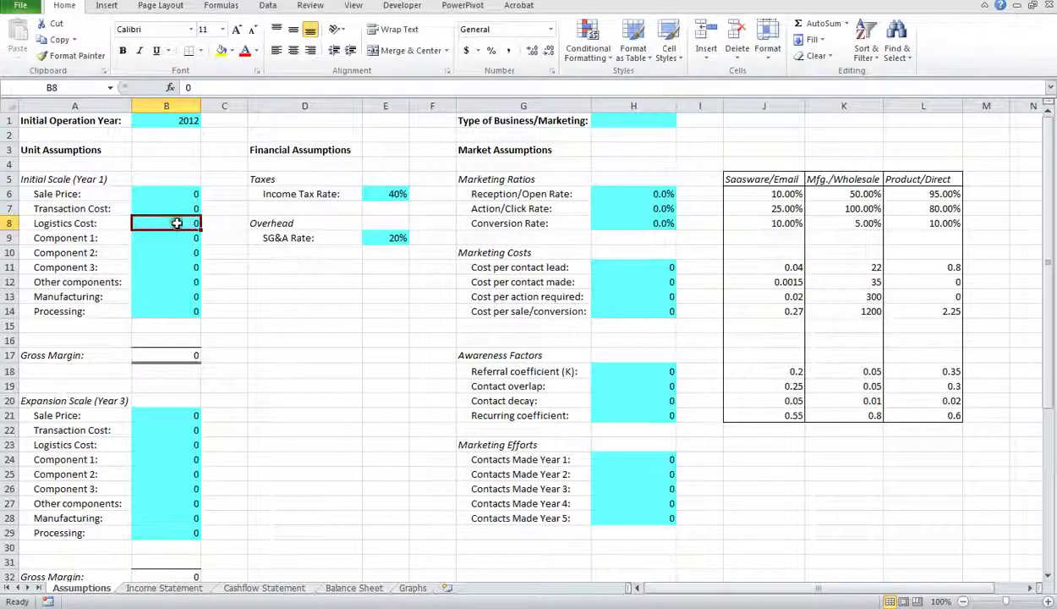
click(165, 237)
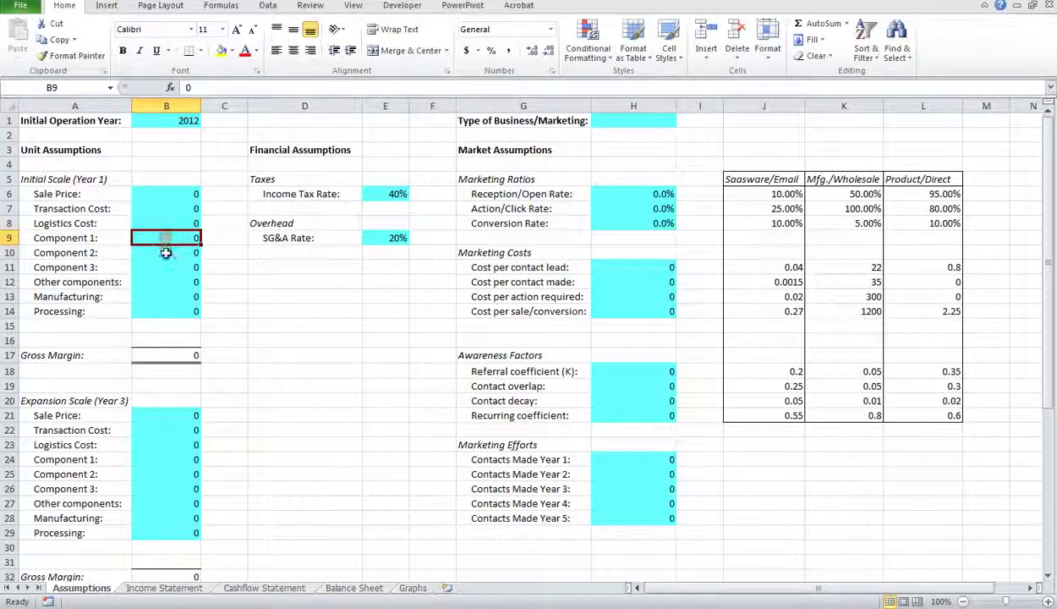
click(165, 252)
click(163, 266)
click(167, 239)
click(166, 252)
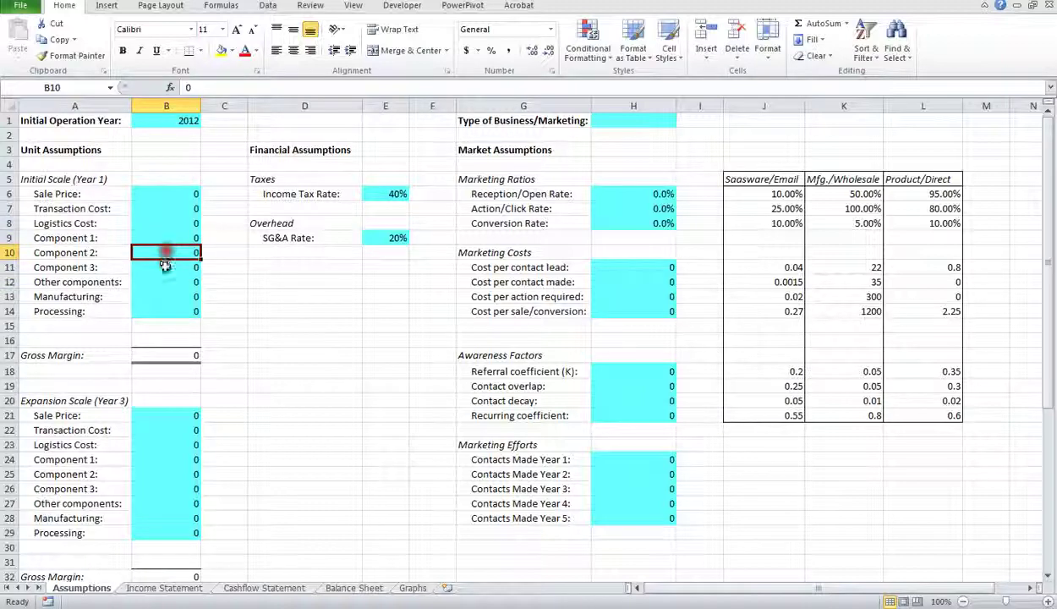
click(165, 266)
- Examine the Component 1 and Component 2 labels in the Initial Scale (Year 1) section
click(76, 239)
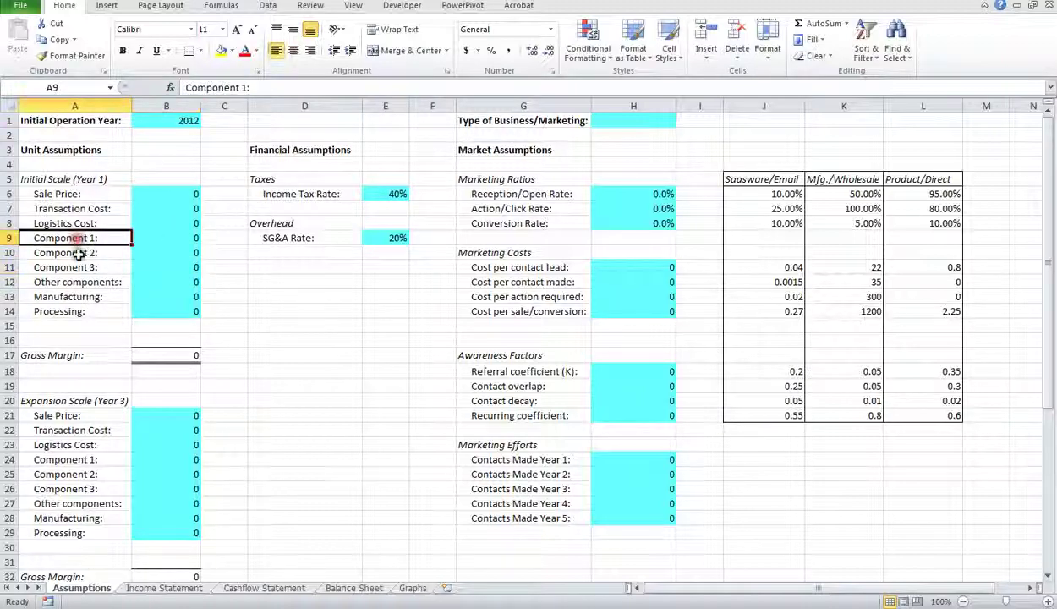
click(80, 252)
click(78, 239)
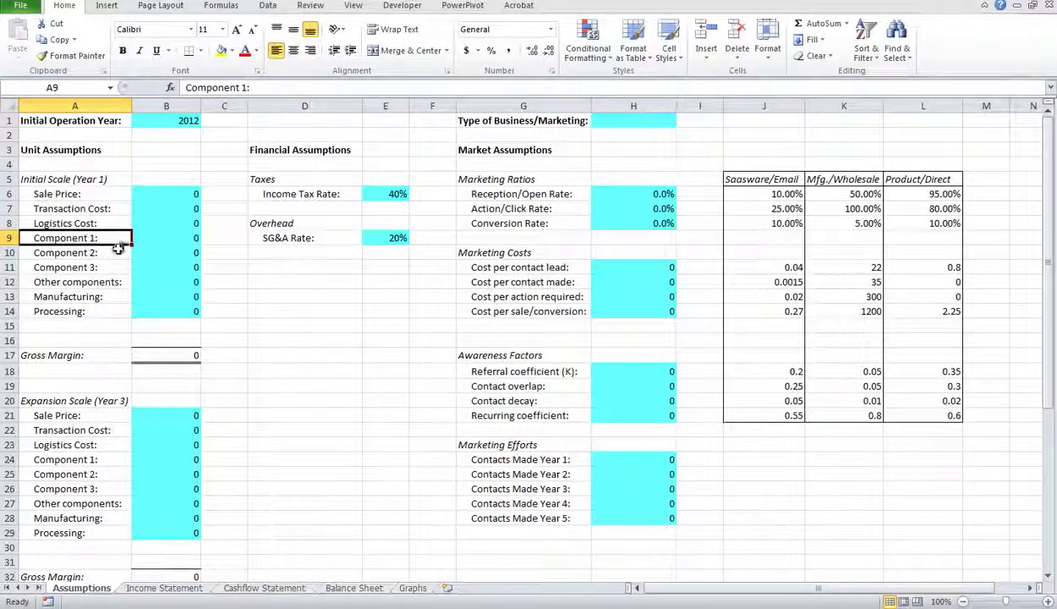
click(103, 254)
click(100, 238)
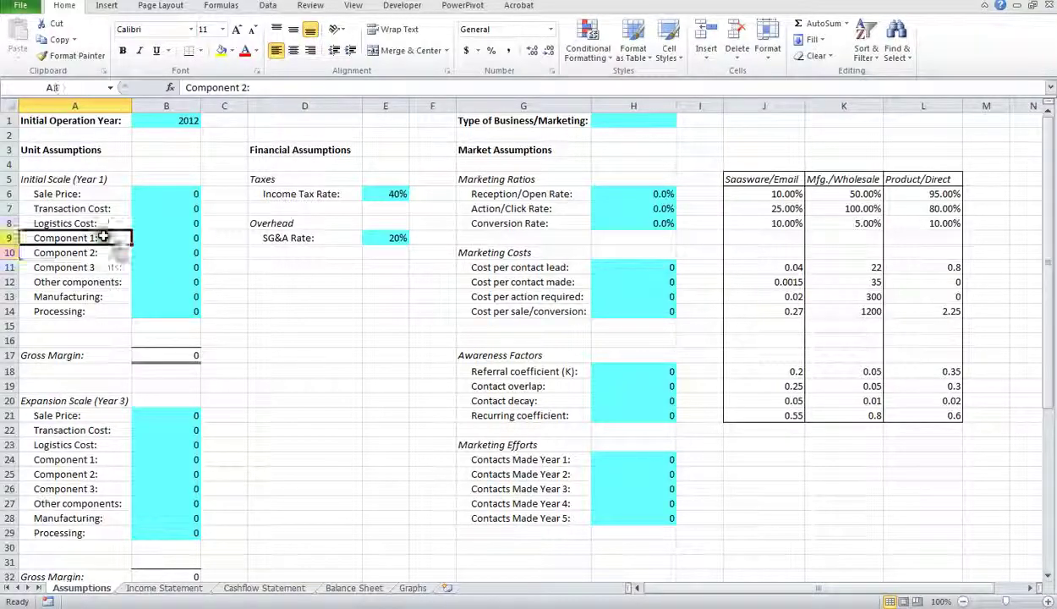
- Review the Other components, Manufacturing and Processing entries of the Year 1 unit assumptions
click(178, 281)
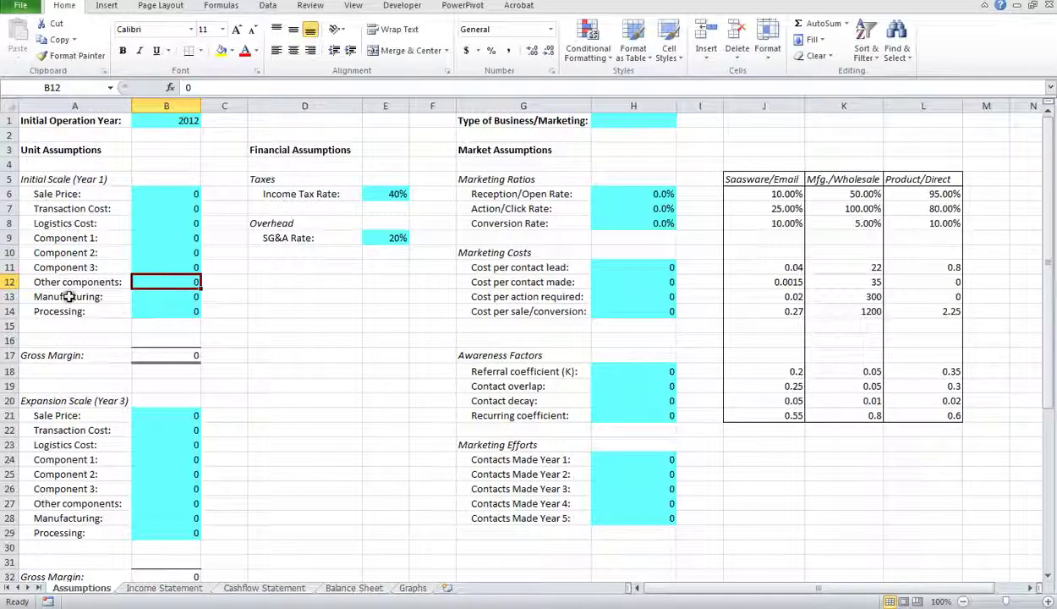
click(165, 298)
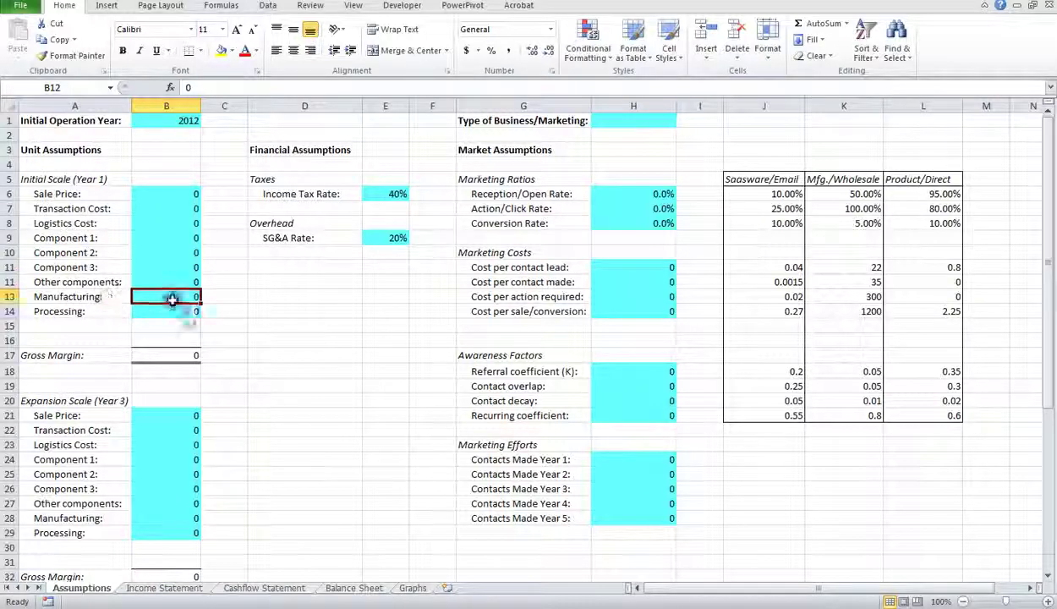
click(68, 298)
click(76, 240)
click(78, 254)
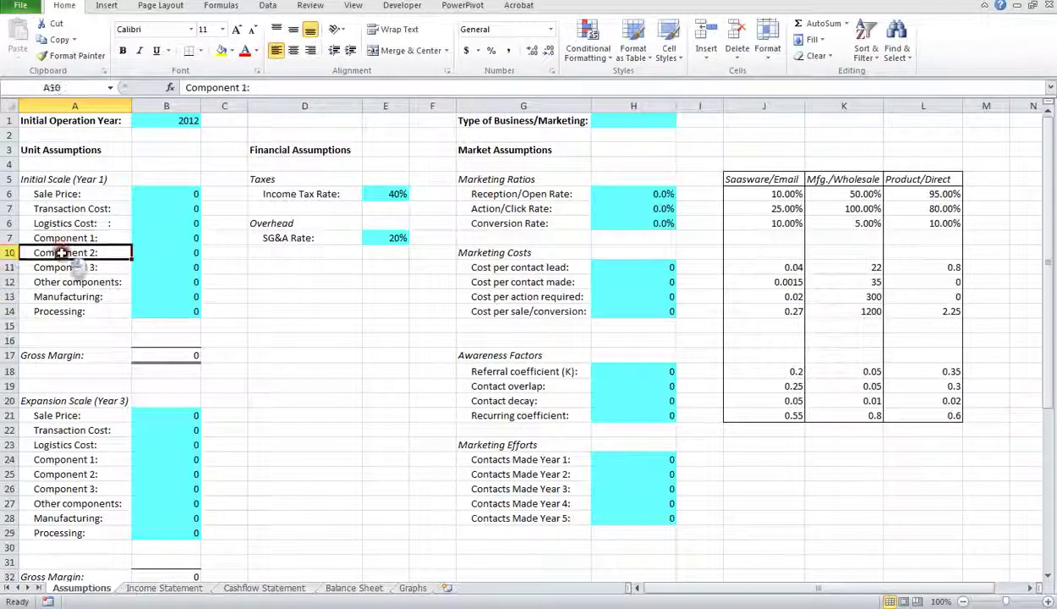
click(71, 310)
click(169, 310)
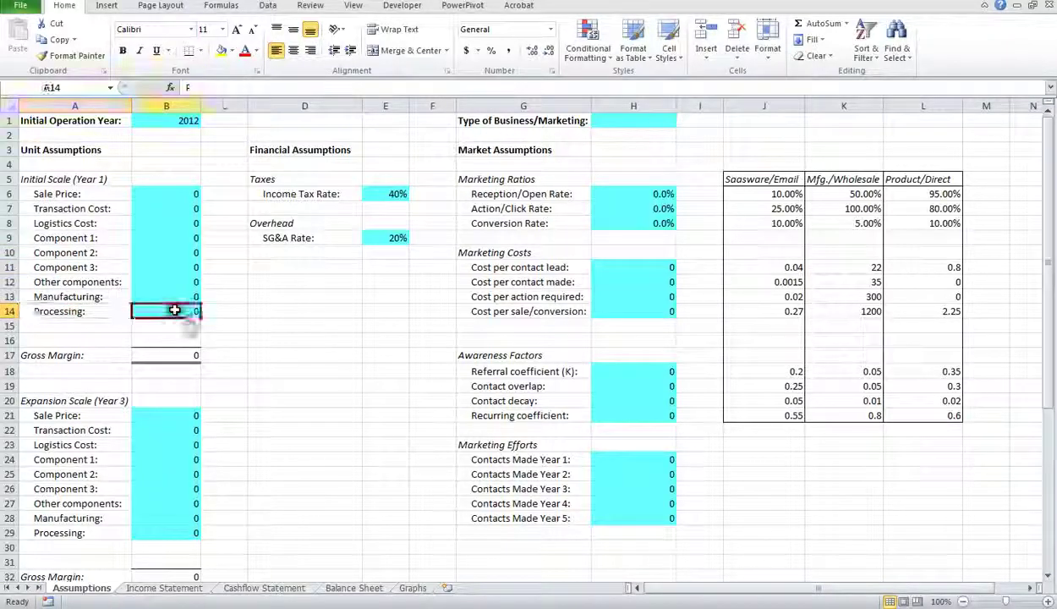
click(68, 312)
click(171, 311)
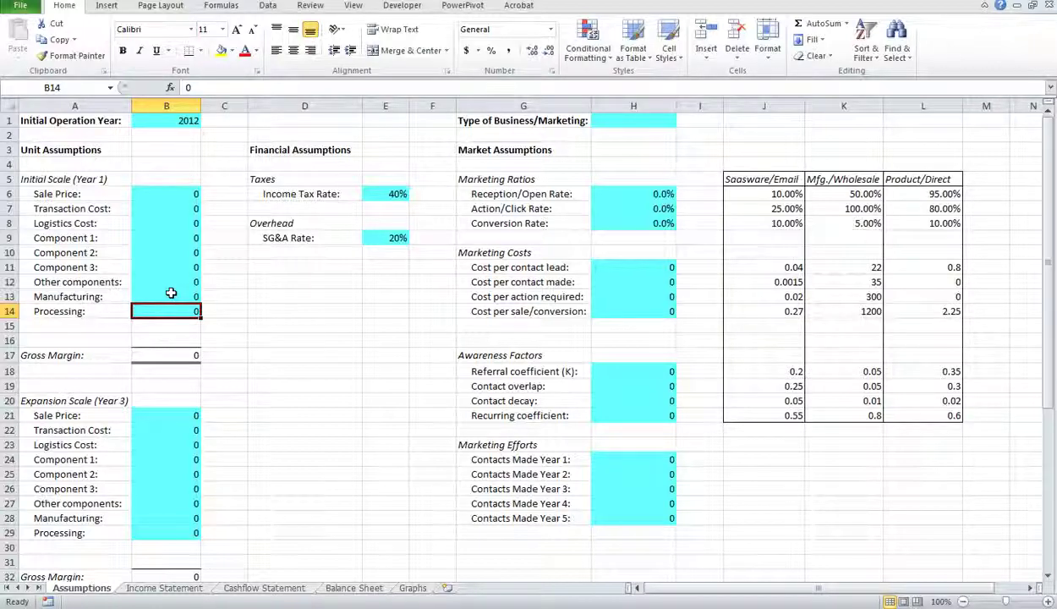
- Go back over the Year 1 cost inputs from Manufacturing up to Logistics Cost
click(172, 293)
click(172, 279)
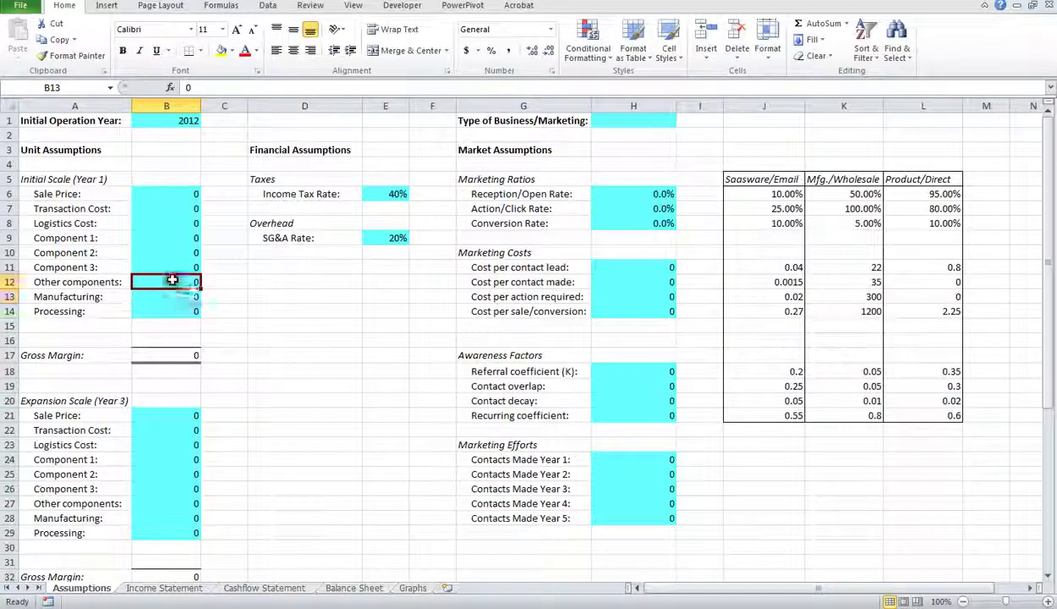
click(170, 266)
click(168, 252)
click(162, 237)
click(152, 223)
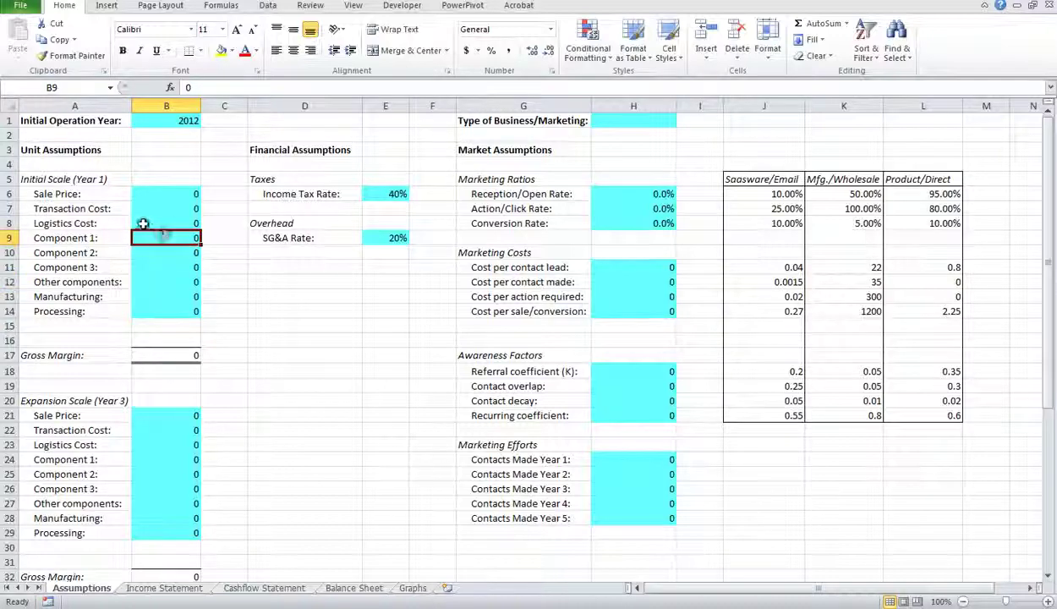
- Revisit the Transaction Cost, Processing and Sale Price entries of the Year 1 unit assumptions
click(93, 210)
click(161, 209)
click(156, 311)
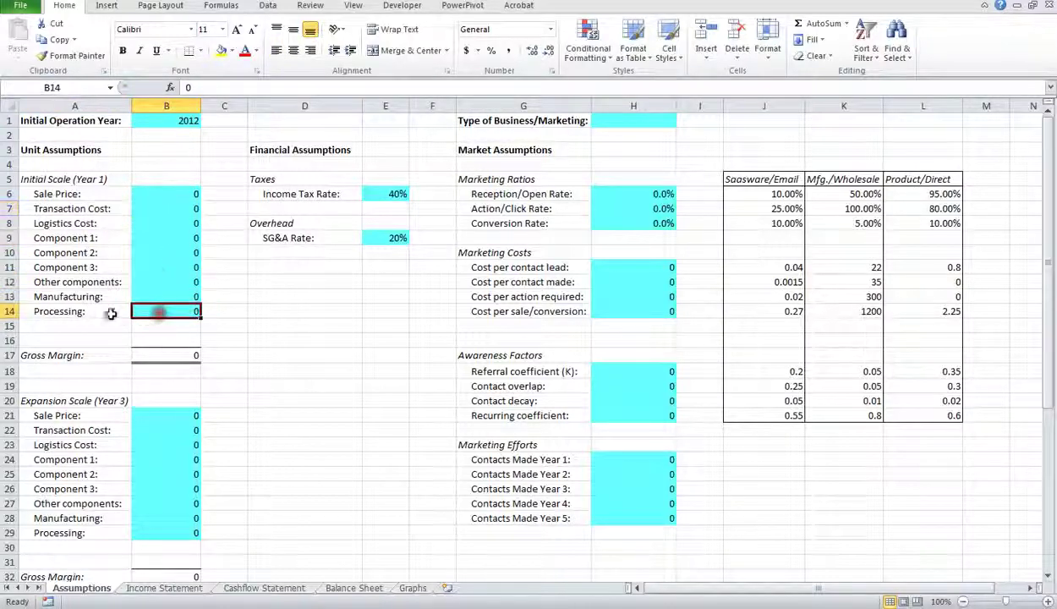
click(84, 311)
click(158, 310)
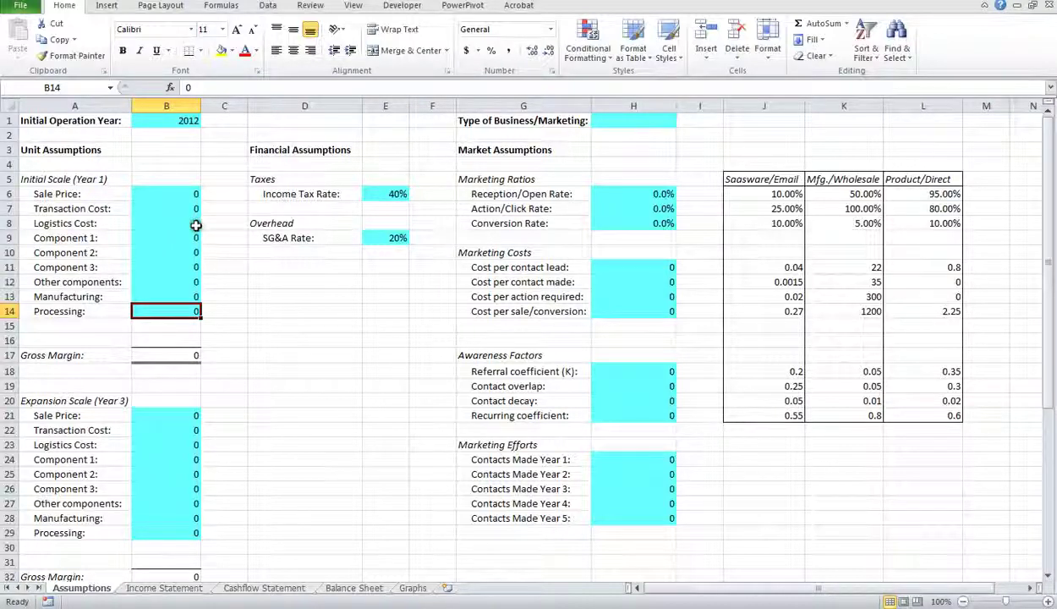
click(170, 196)
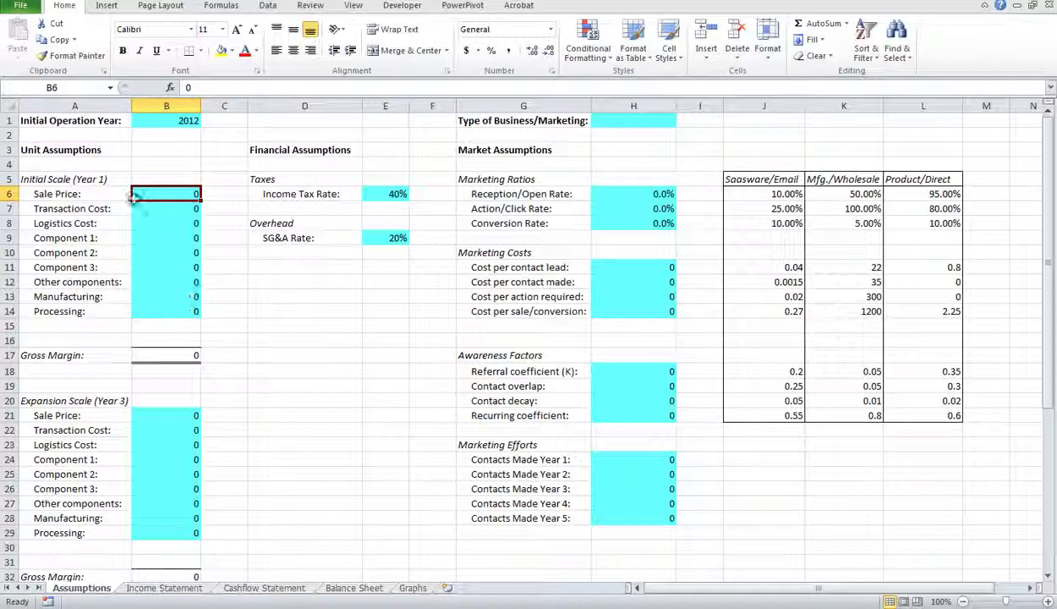
- Examine the Expansion Scale (Year 3) and Full Scale (Year 5) unit assumptions and the cells their formulas refer to
scroll(226, 323, down, 3)
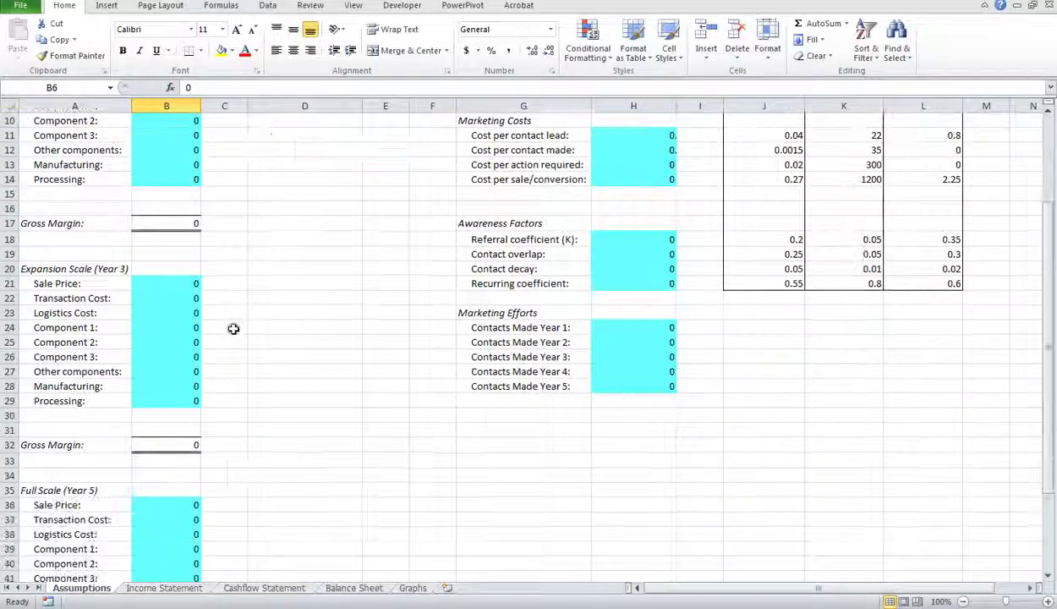
click(179, 284)
click(180, 298)
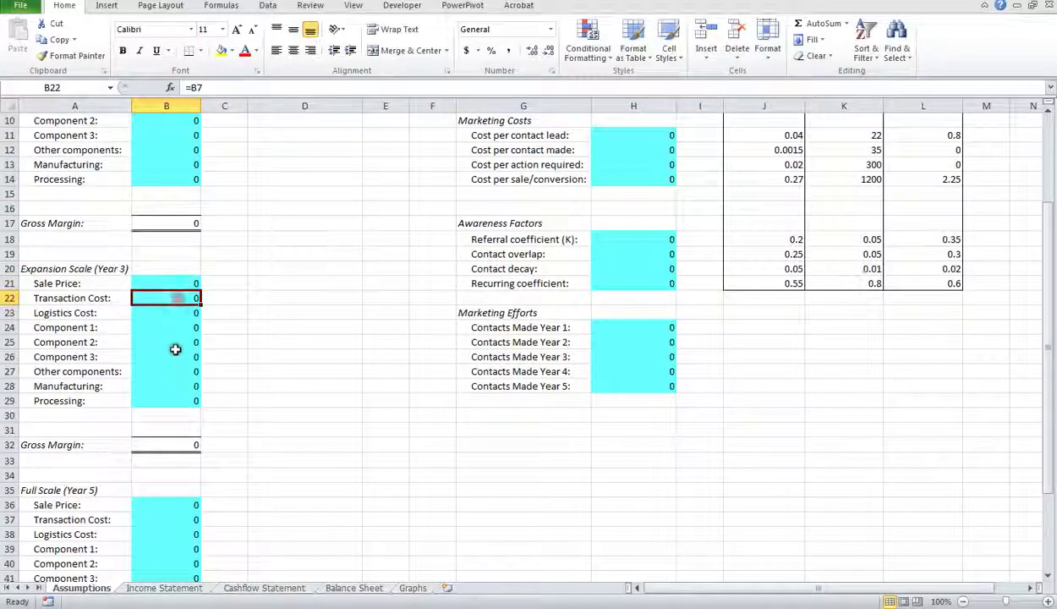
scroll(181, 456, down, 3)
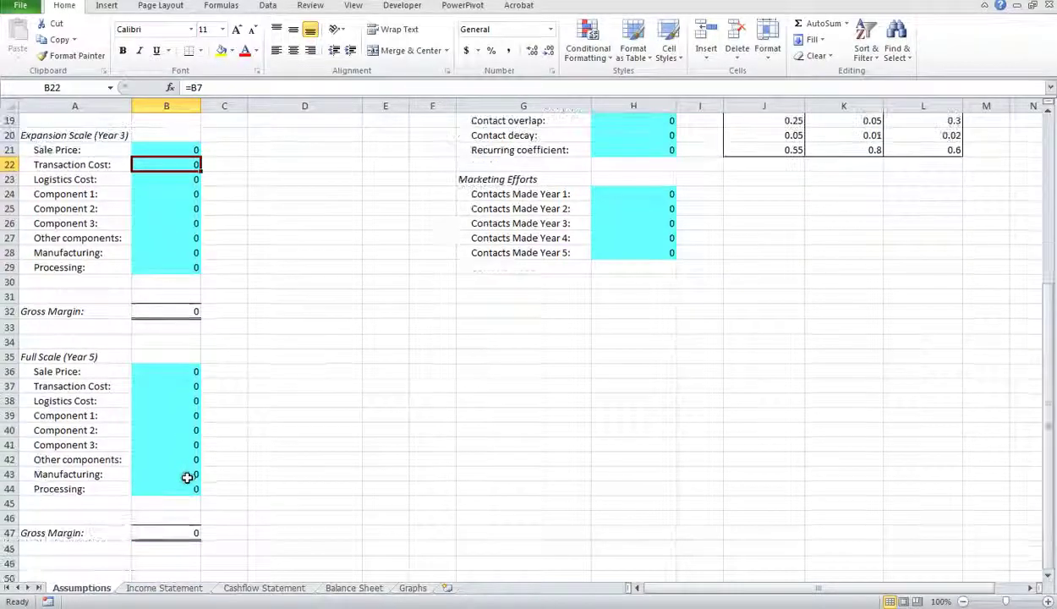
click(156, 457)
click(156, 389)
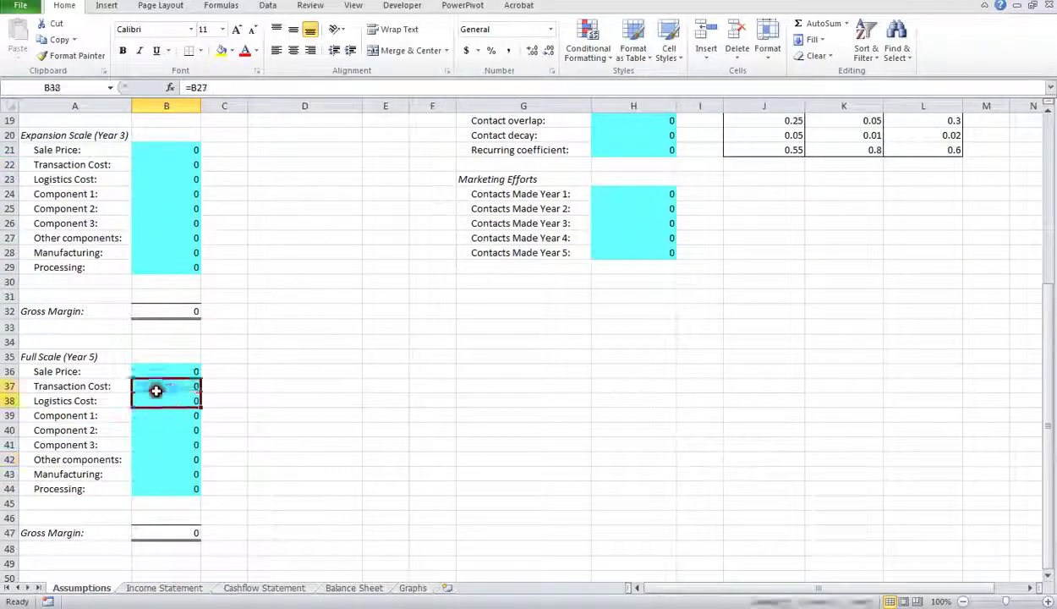
click(169, 401)
drag(184, 368, 187, 356)
scroll(272, 377, up, 6)
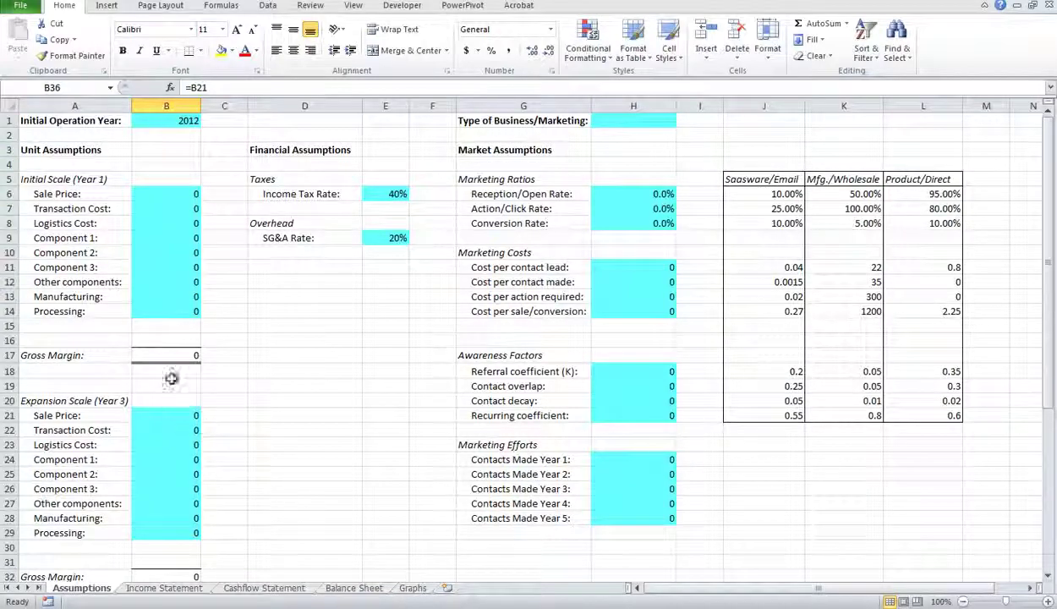
- Compare the Year 1 Sale Price input with the Year 3 Sale Price, Transaction Cost and Logistics Cost formulas
click(180, 194)
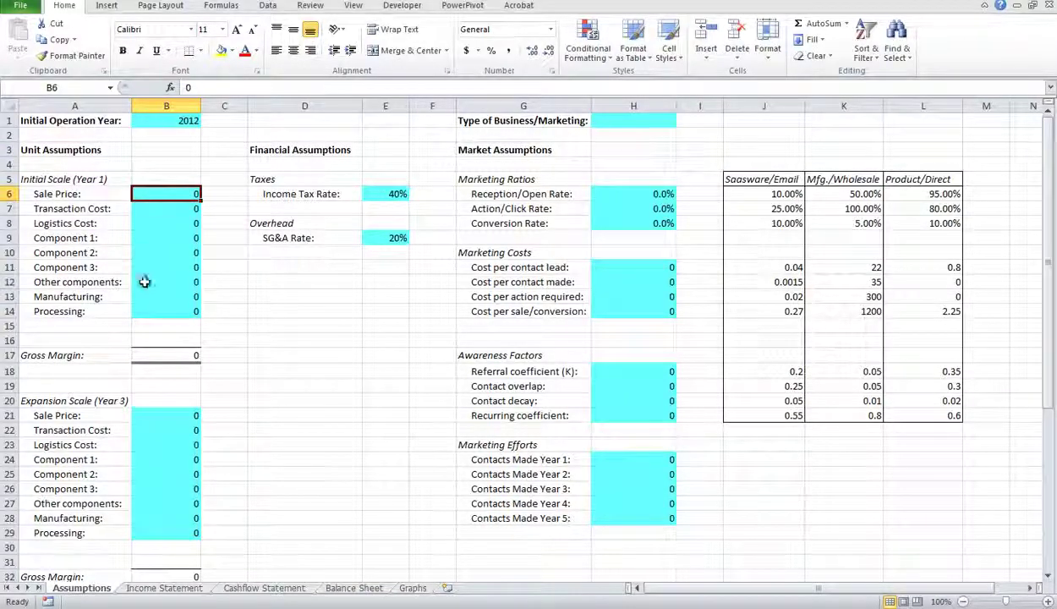
click(176, 414)
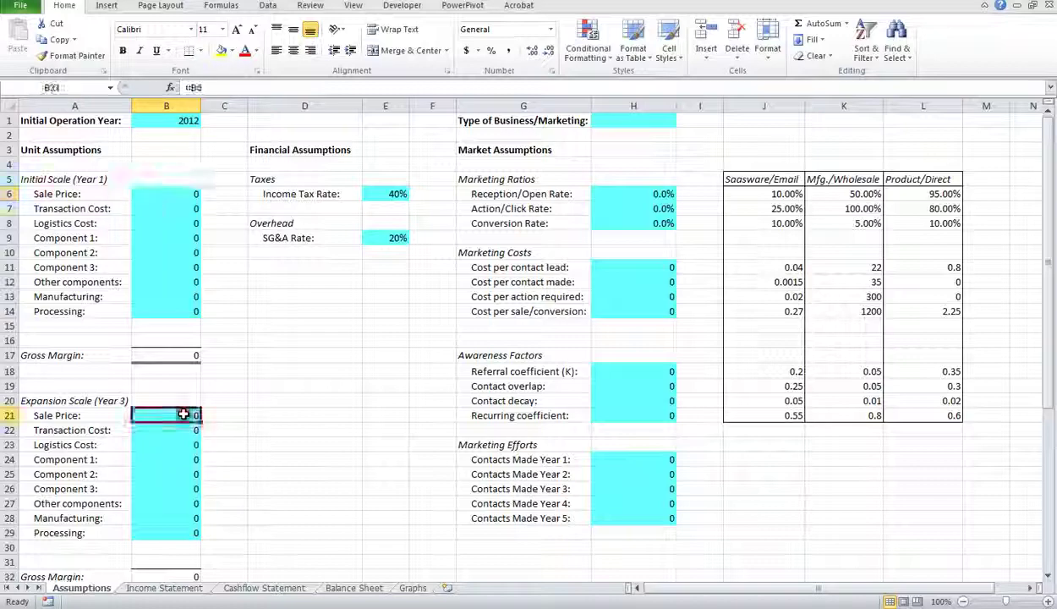
click(175, 430)
click(175, 445)
- Check how the Year 5 component costs link to Year 3, ending at the Year 1 Logistics Cost input
scroll(173, 423, down, 5)
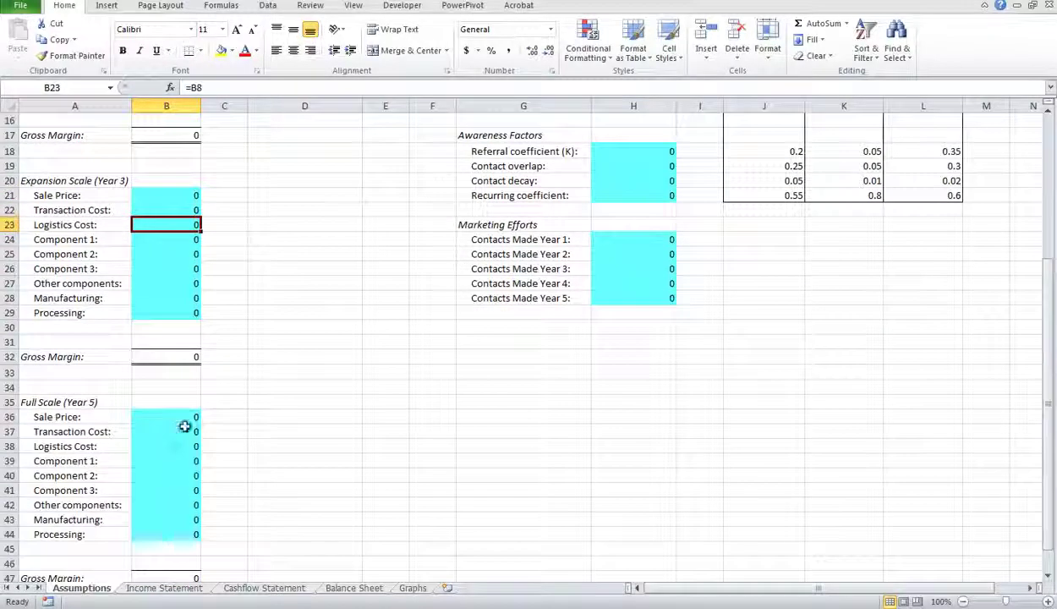
scroll(244, 209, up, 5)
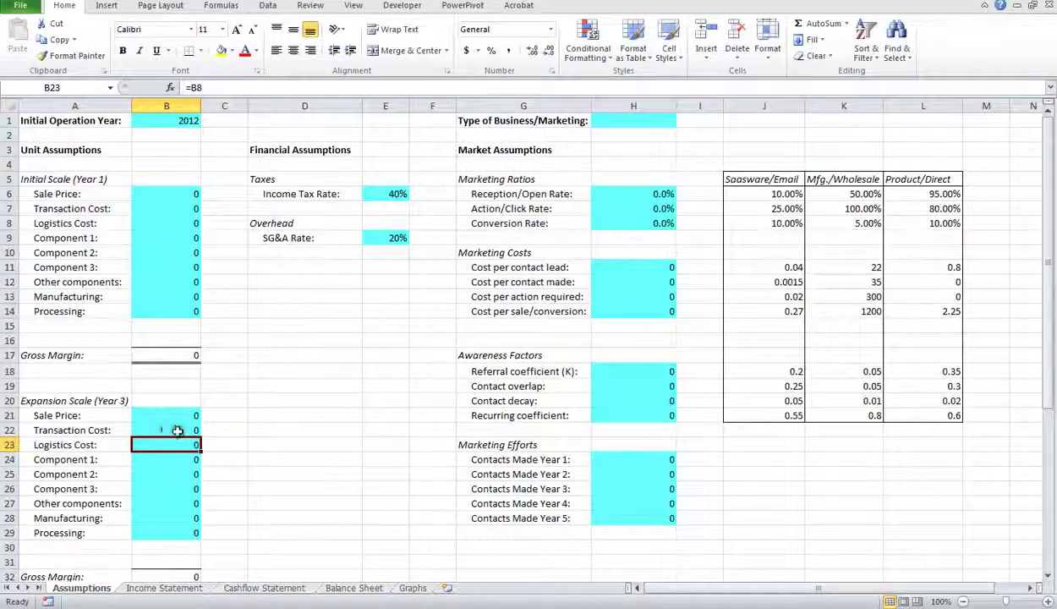
scroll(174, 491, down, 4)
scroll(193, 209, up, 4)
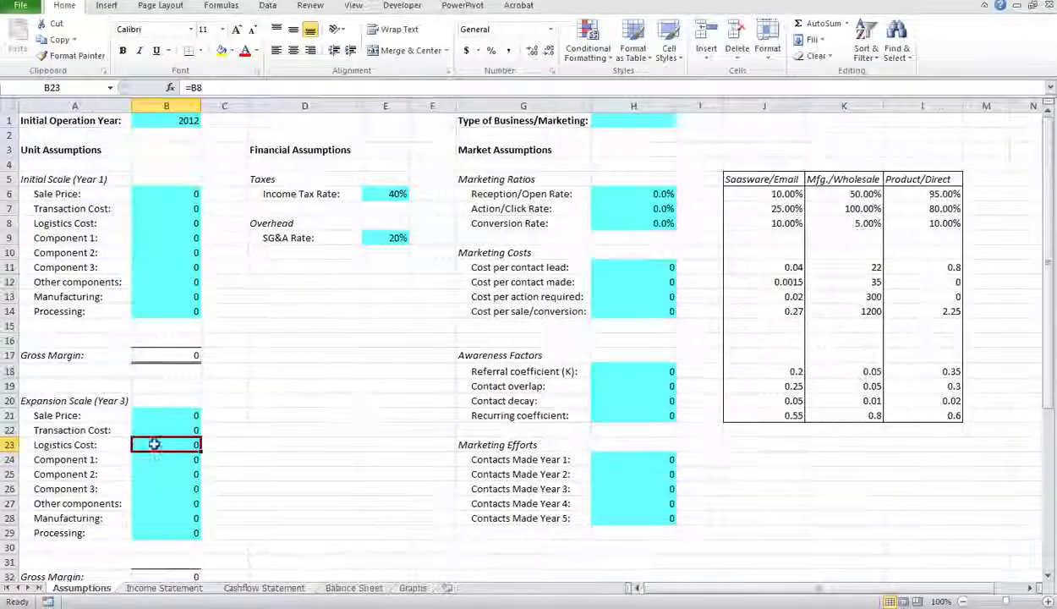
scroll(152, 474, down, 4)
click(152, 504)
click(148, 541)
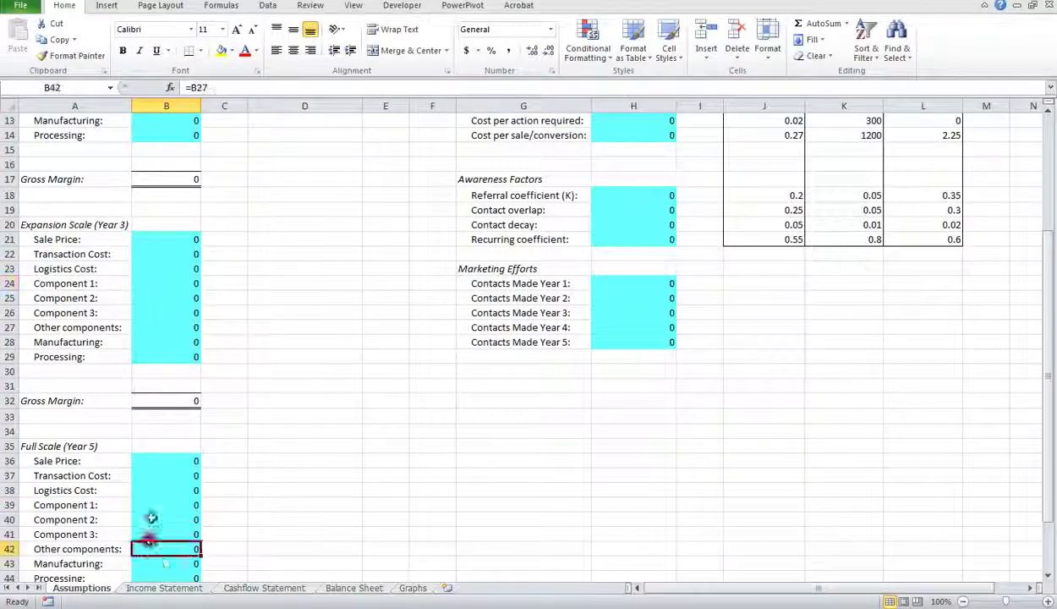
scroll(215, 350, up, 4)
click(188, 224)
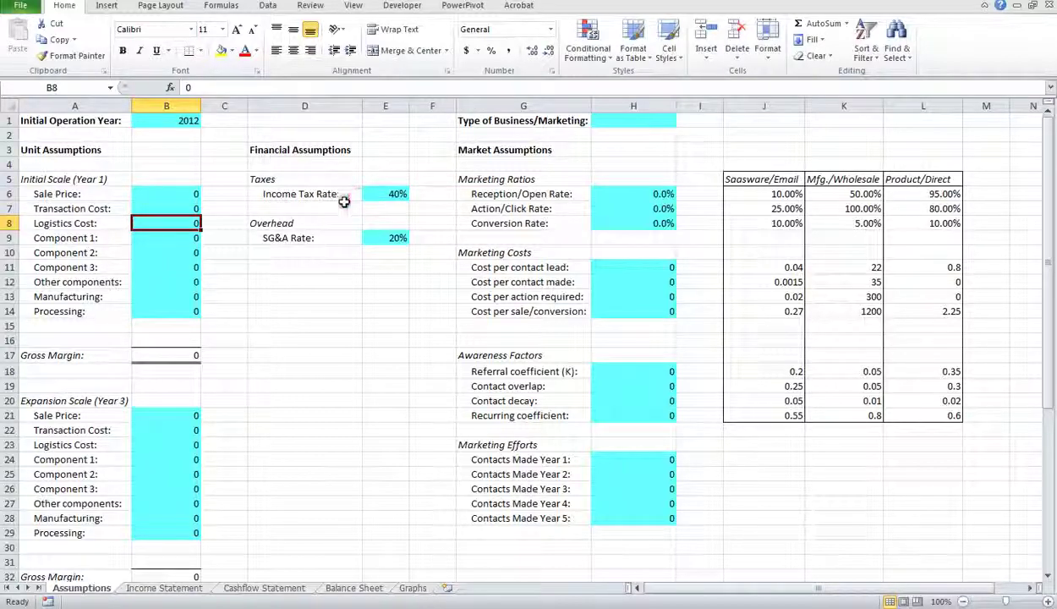
- Review the Income Tax Rate and SG&A Rate inputs and the three Marketing Ratios formulas
click(389, 194)
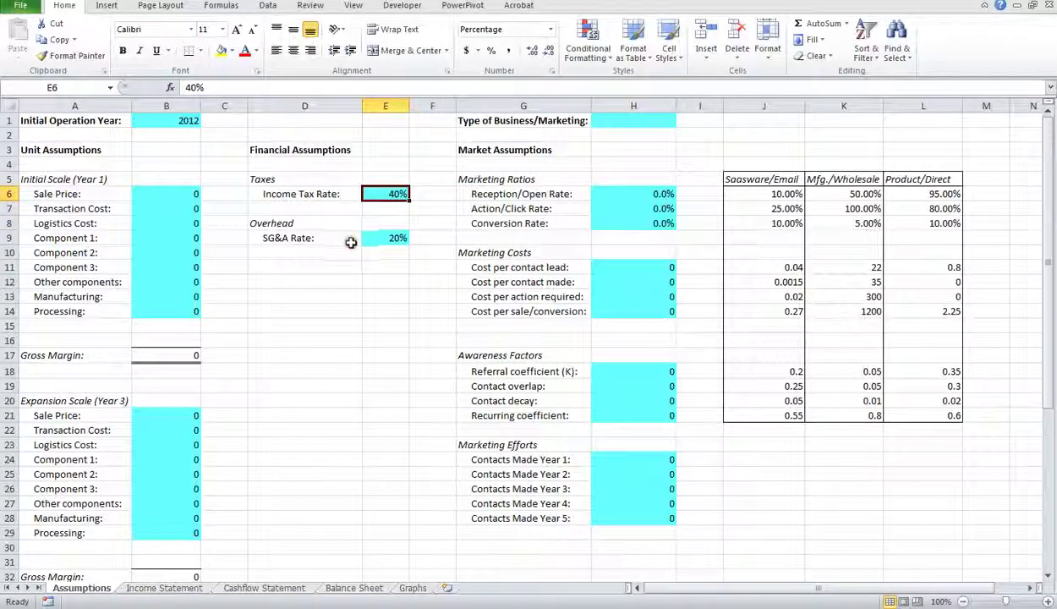
click(393, 238)
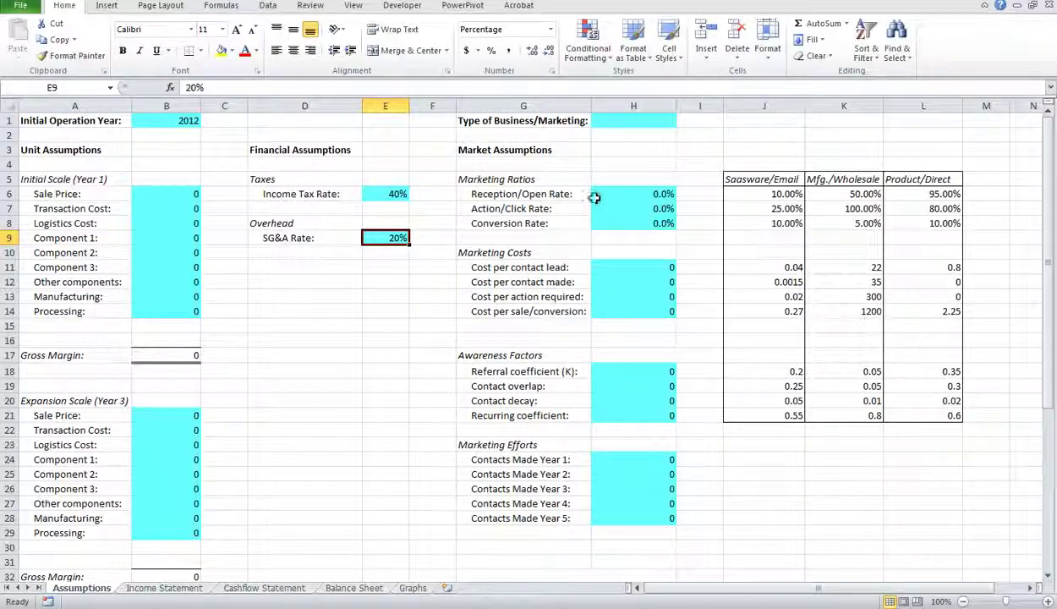
click(645, 195)
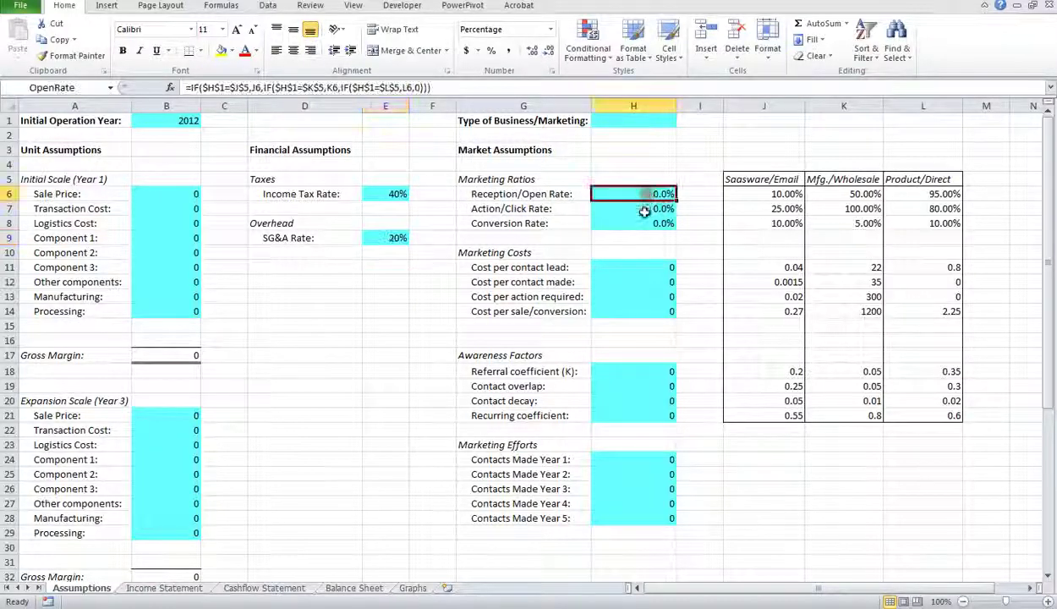
click(643, 209)
click(641, 223)
- Inspect the Marketing Costs formulas from Cost per contact lead to Cost per sale/conversion
click(645, 268)
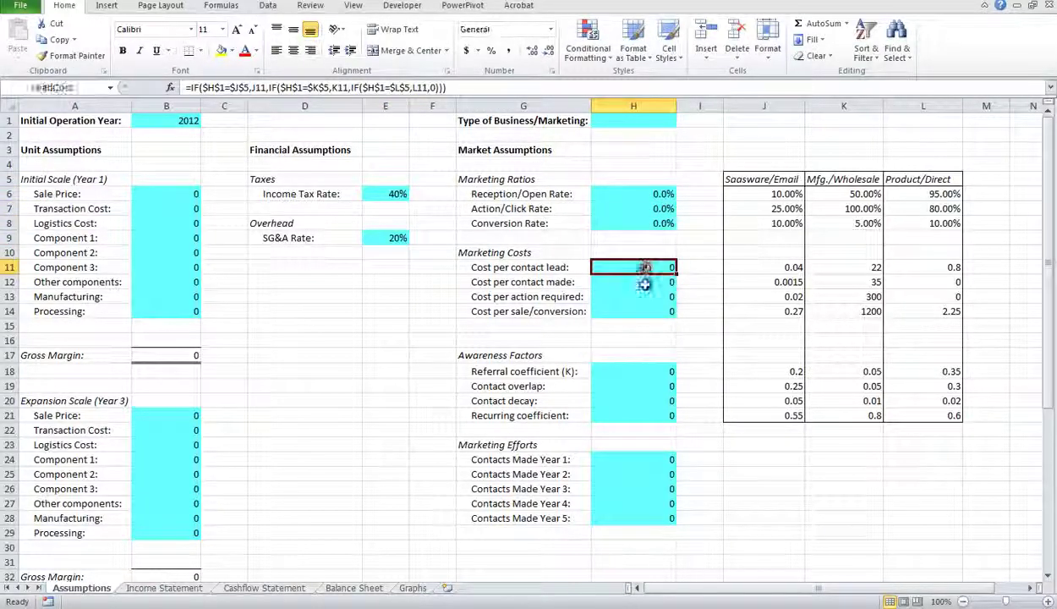
click(643, 282)
click(643, 296)
click(642, 312)
- Inspect the four Awareness Factors formulas and the yearly Contacts Made inputs under Marketing Efforts
click(641, 374)
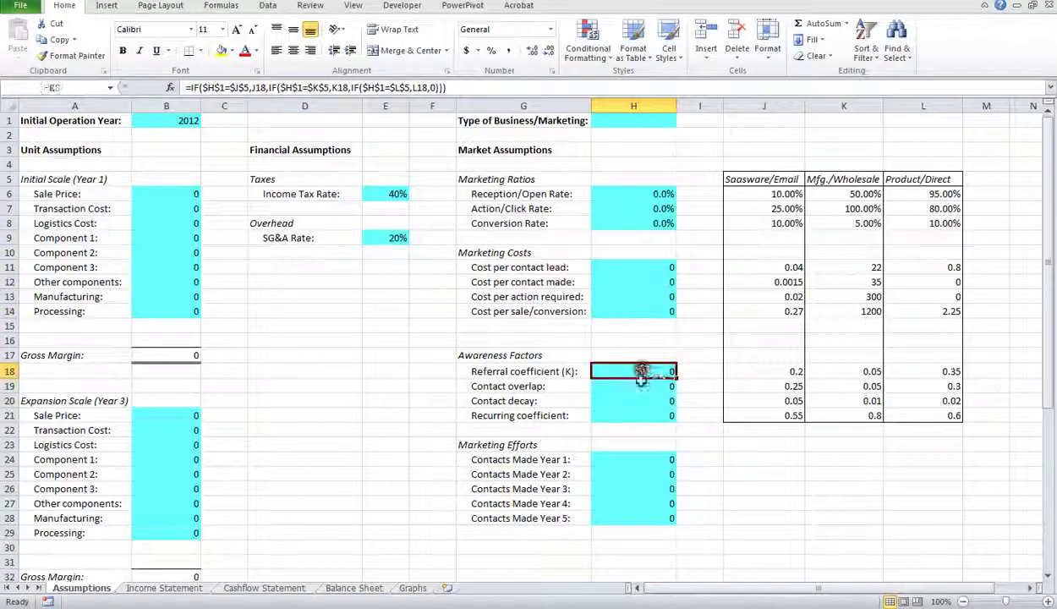
click(638, 388)
click(639, 401)
click(639, 415)
click(644, 462)
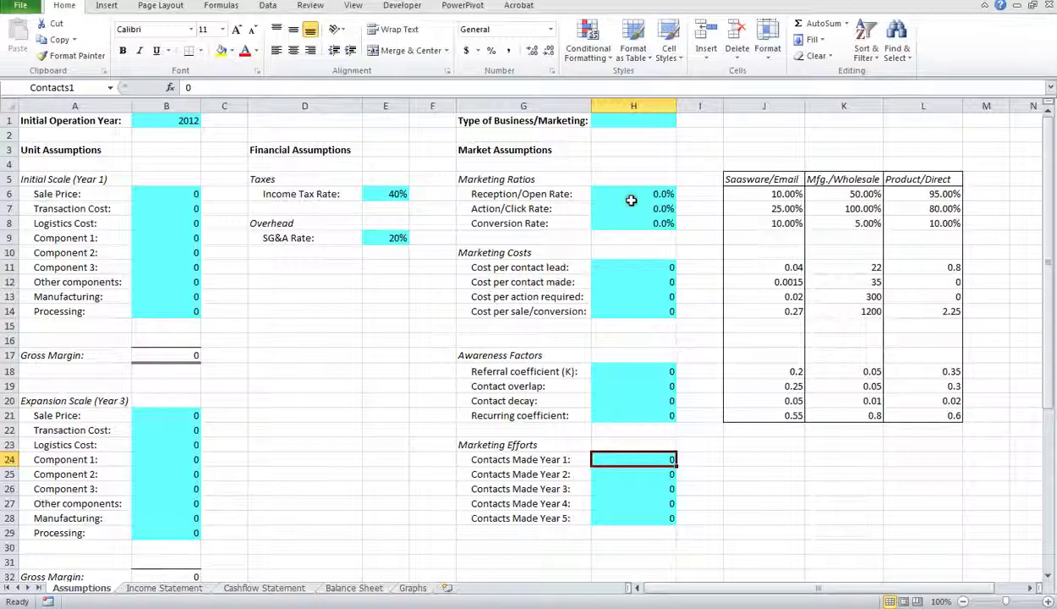
click(612, 499)
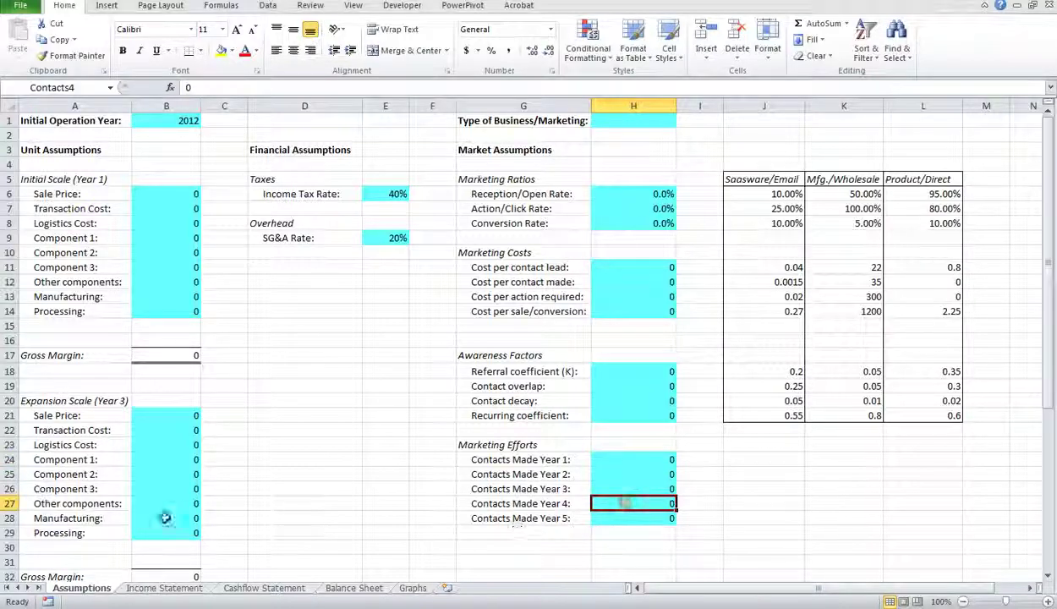
- Examine the Total Products Sold formulas for 2012 to 2016 on the Income Statement sheet
click(163, 590)
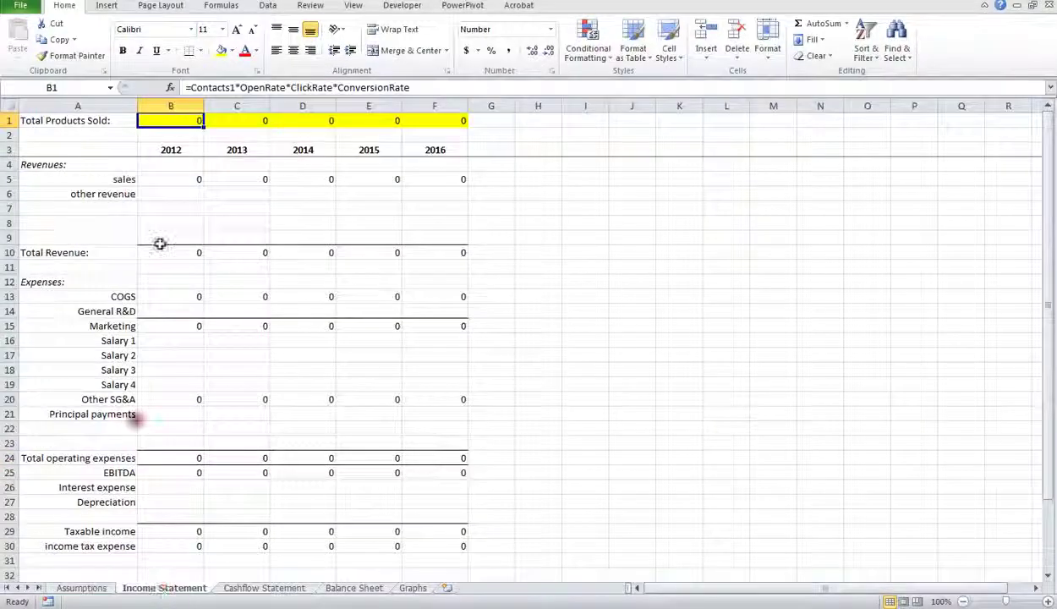
click(239, 120)
click(298, 121)
click(377, 120)
click(435, 120)
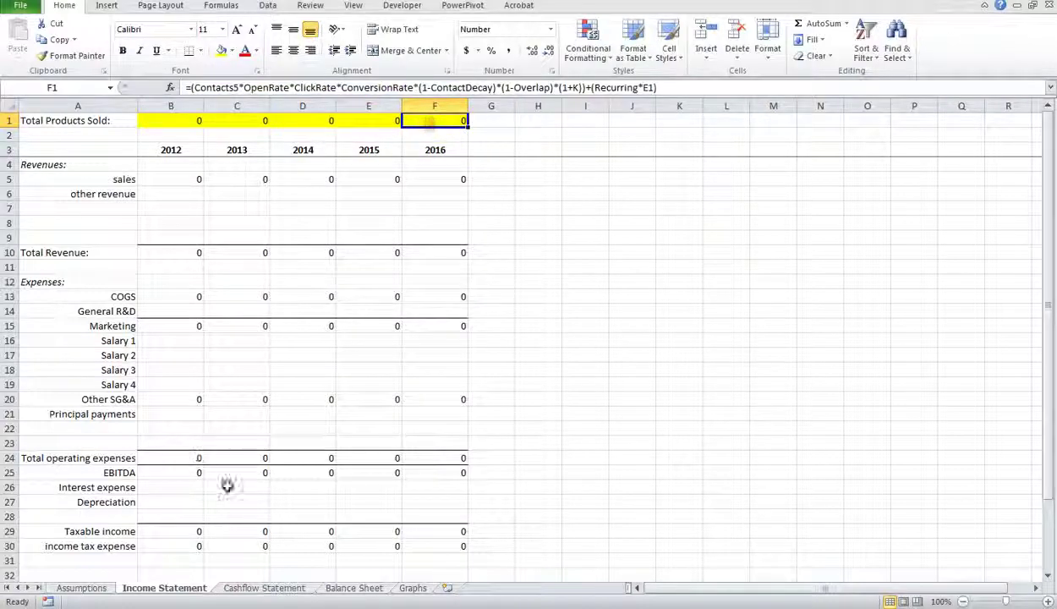
- Recheck the Cost per contact made, Contact overlap and Contacts Made cells on the Assumptions sheet
click(81, 588)
click(630, 282)
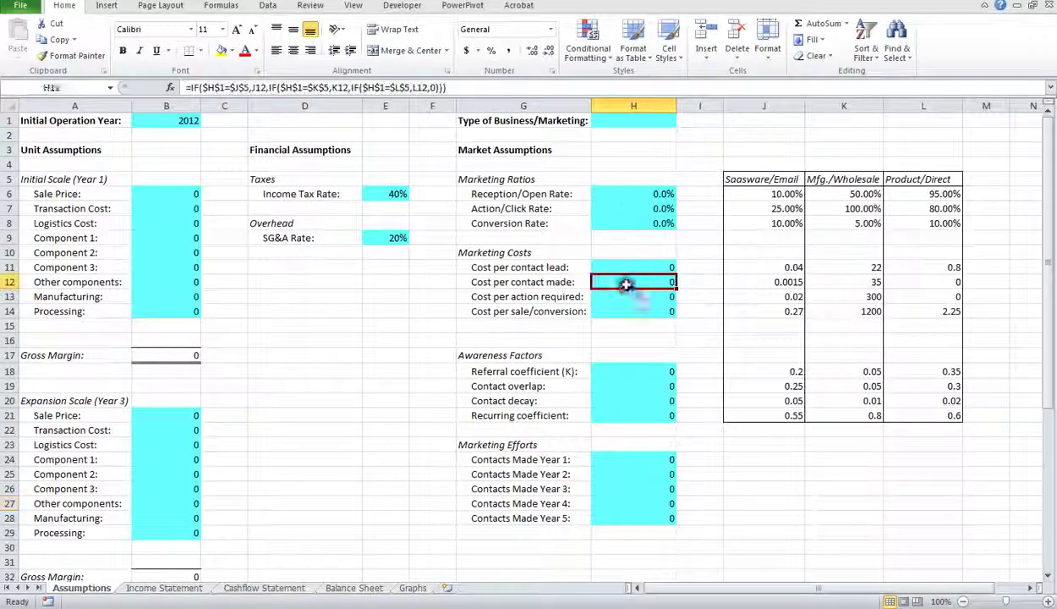
click(630, 387)
click(630, 459)
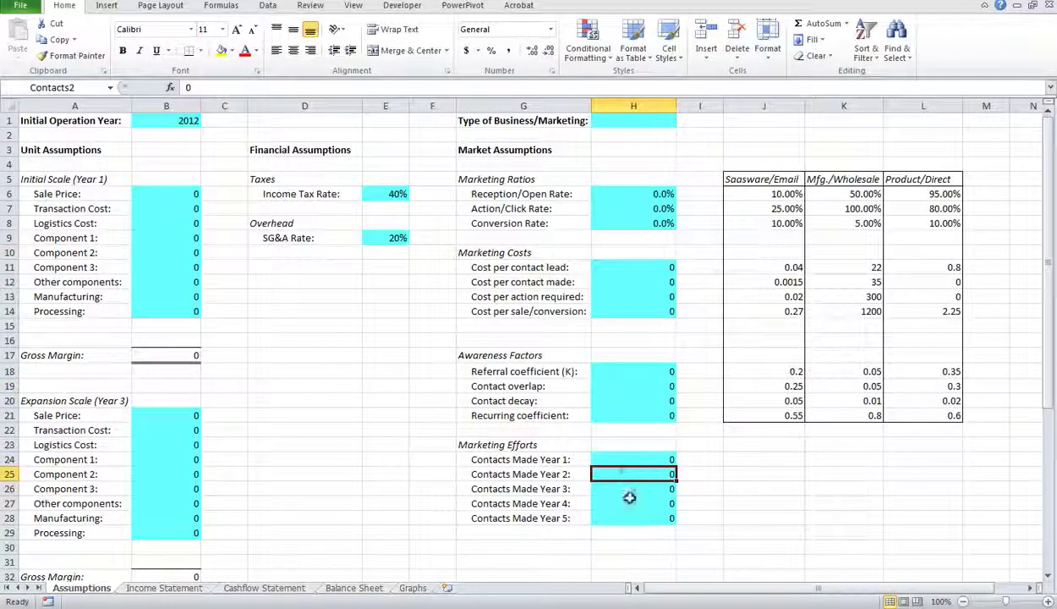
click(630, 489)
click(631, 474)
click(635, 386)
click(632, 282)
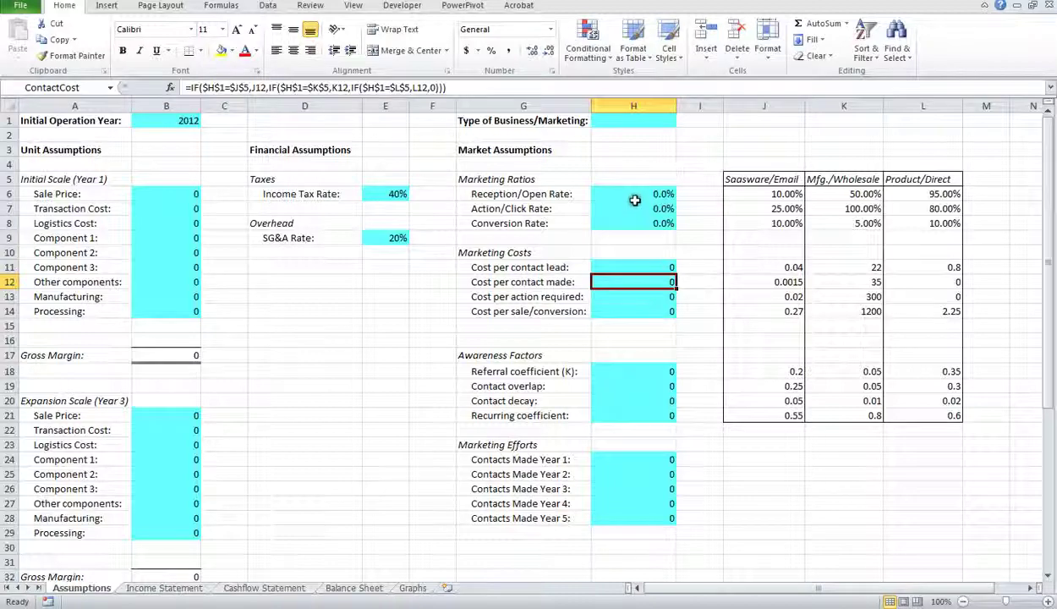
- Go through the Reception/Open Rate, Action/Click Rate and Conversion Rate formulas under Marketing Ratios
click(561, 194)
click(608, 194)
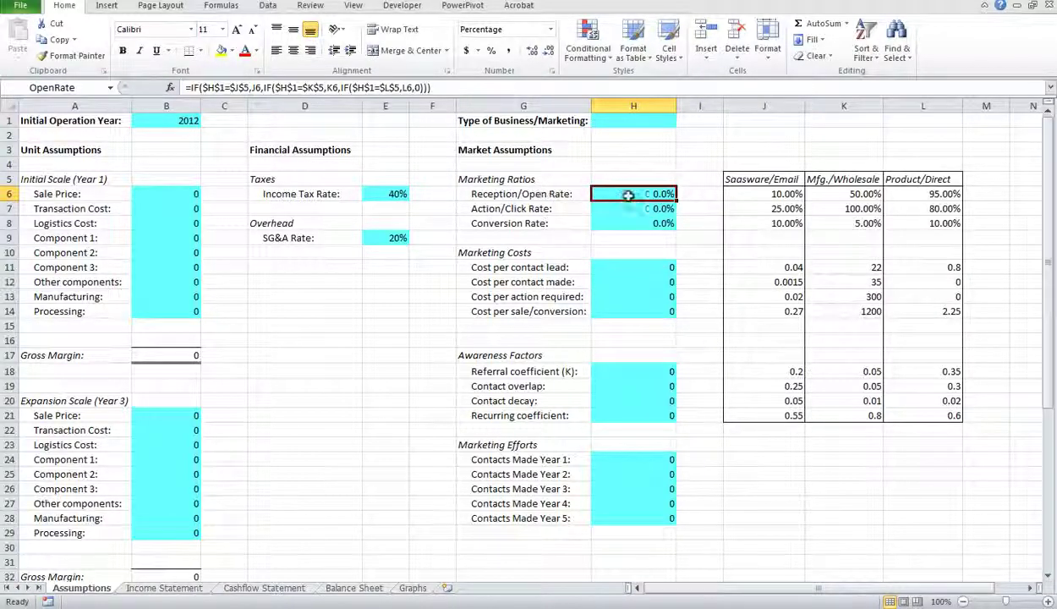
click(648, 210)
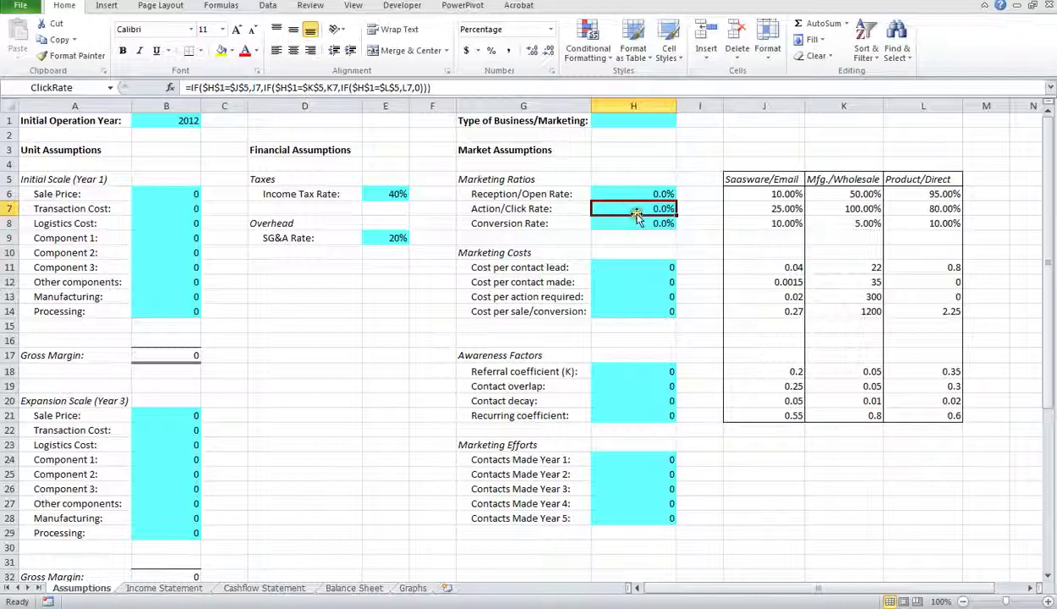
click(631, 223)
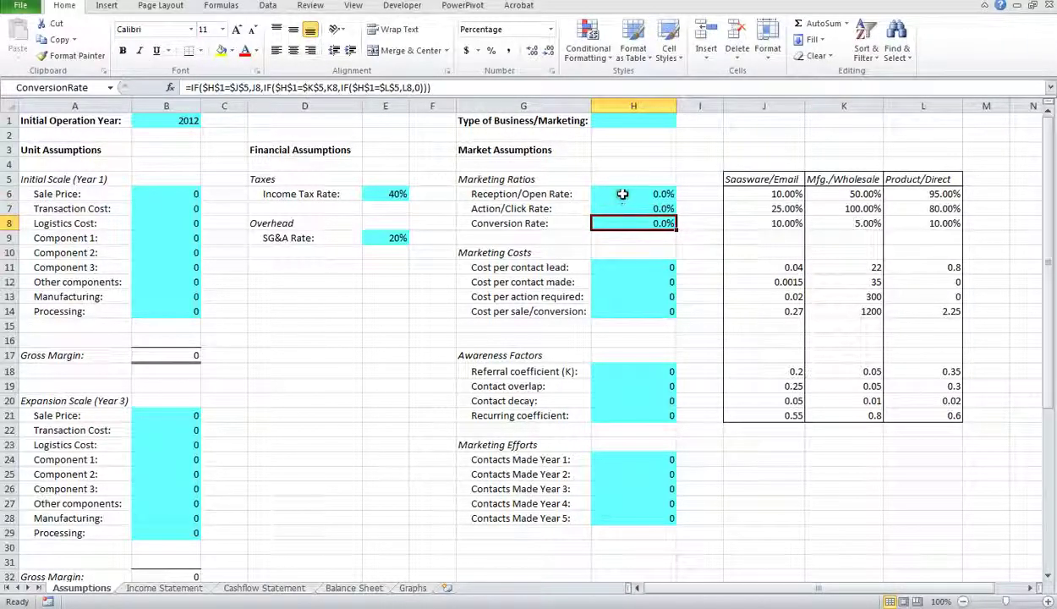
click(622, 195)
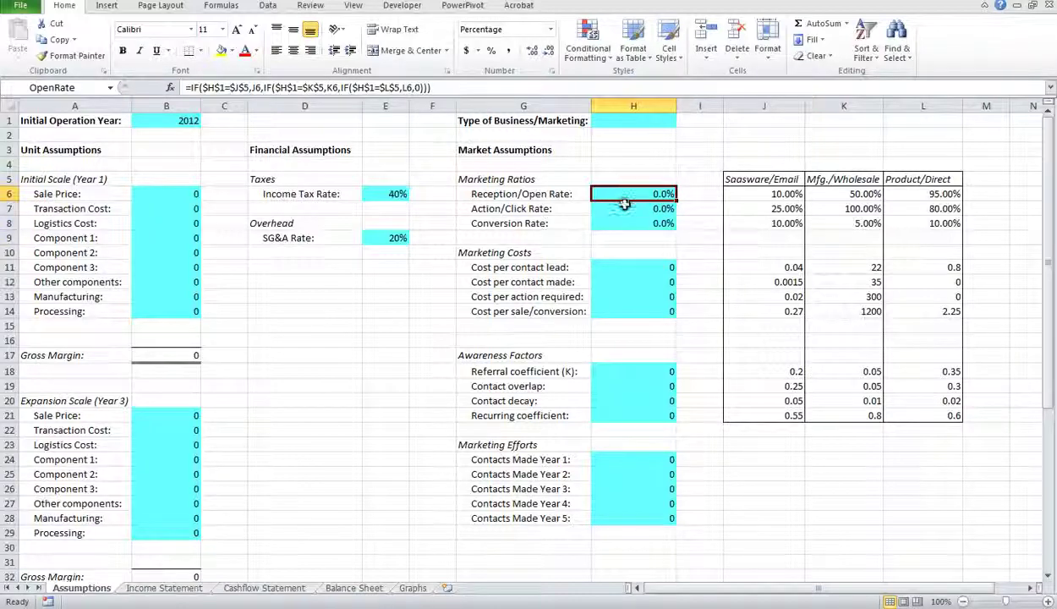
click(625, 208)
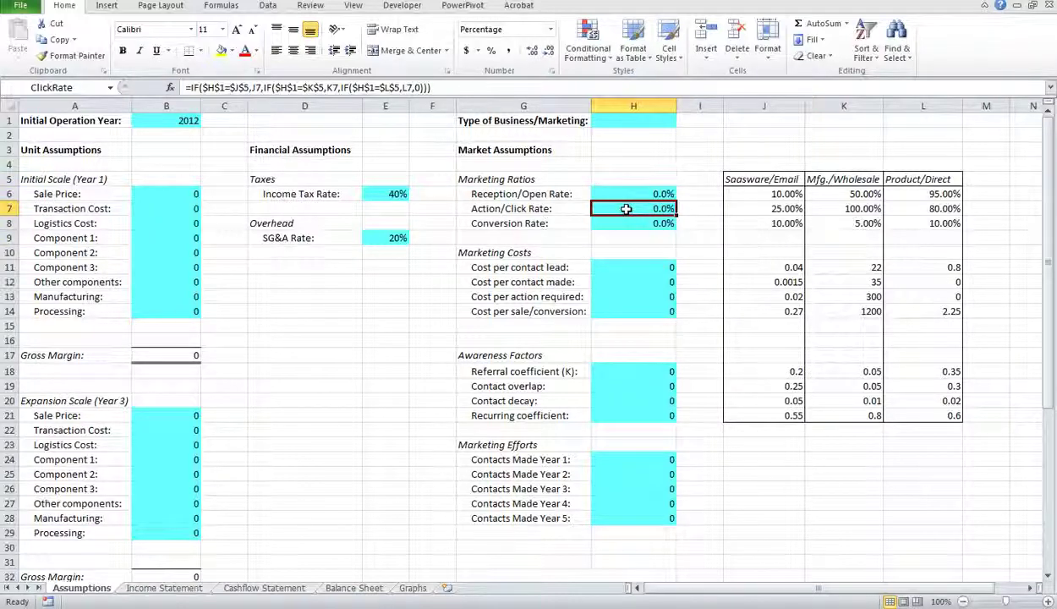
click(629, 223)
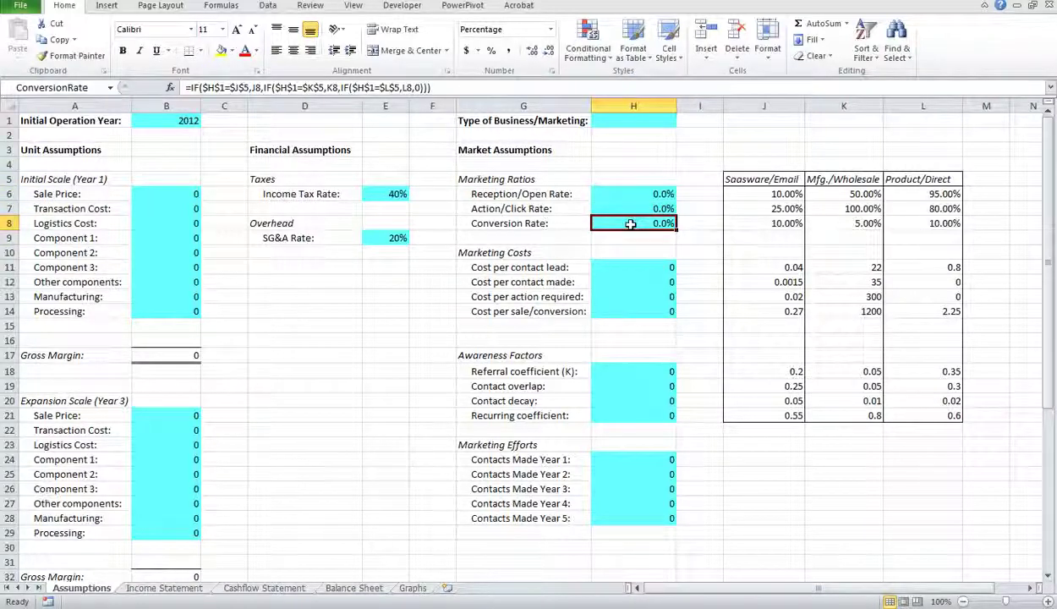
- Examine the Cost per contact lead and Cost per contact made formulas under Marketing Costs
click(633, 267)
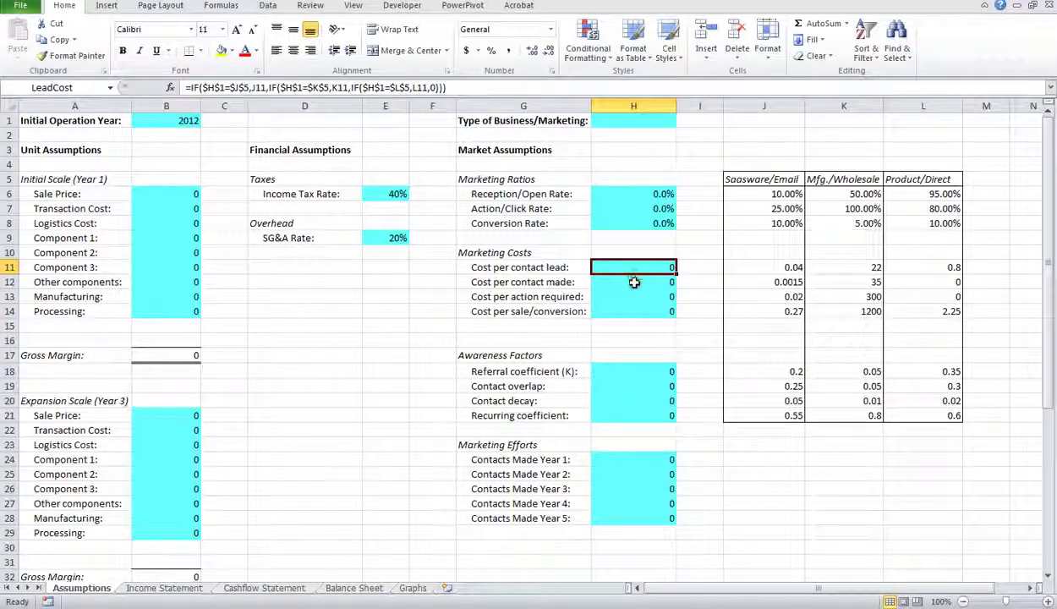
click(628, 265)
click(629, 284)
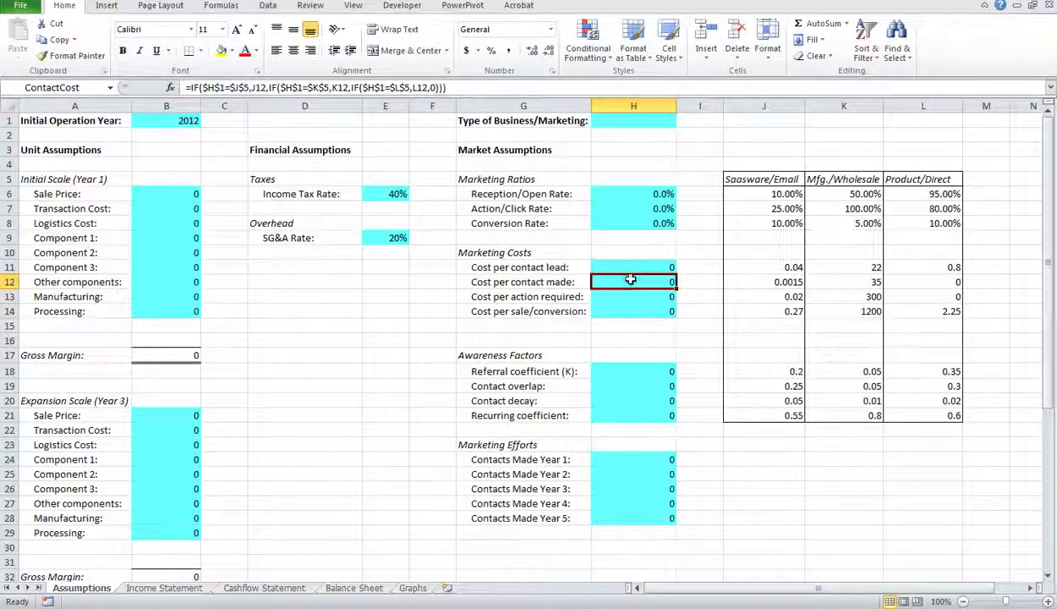
- Examine the Cost per action required and Cost per sale/conversion formulas under Marketing Costs
click(627, 297)
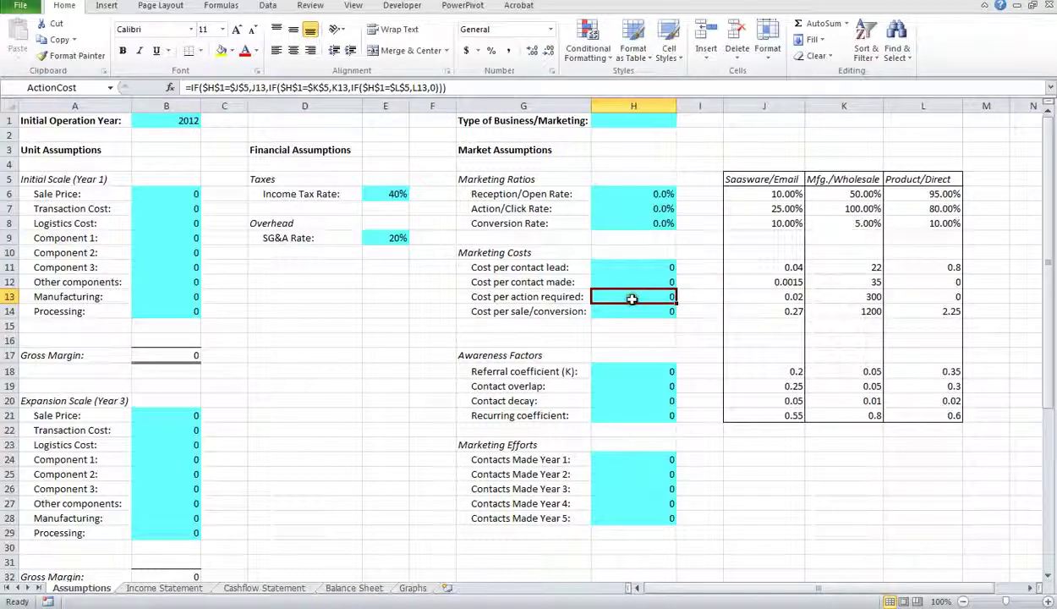
click(639, 311)
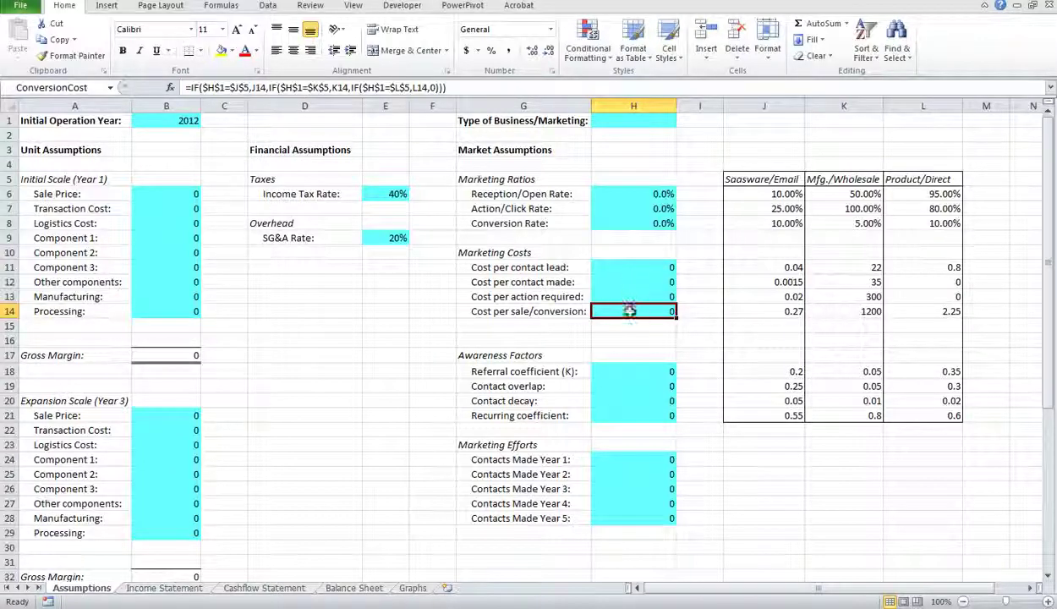
click(630, 297)
click(633, 310)
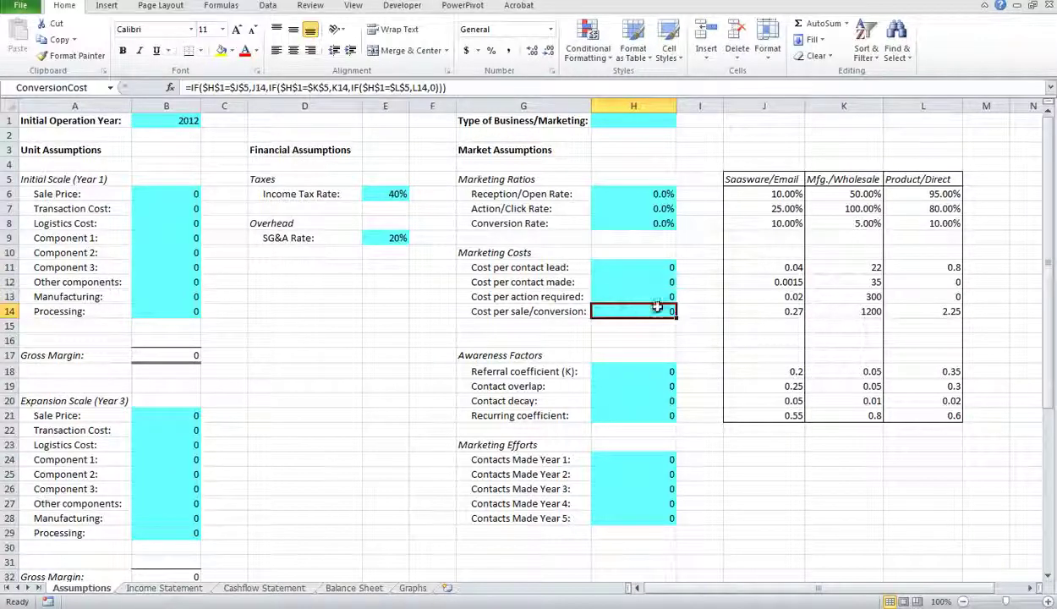
- Go through the Referral coefficient, Contact overlap, Contact decay and Recurring coefficient formulas under Awareness Factors
scroll(649, 377, down, 1)
click(640, 324)
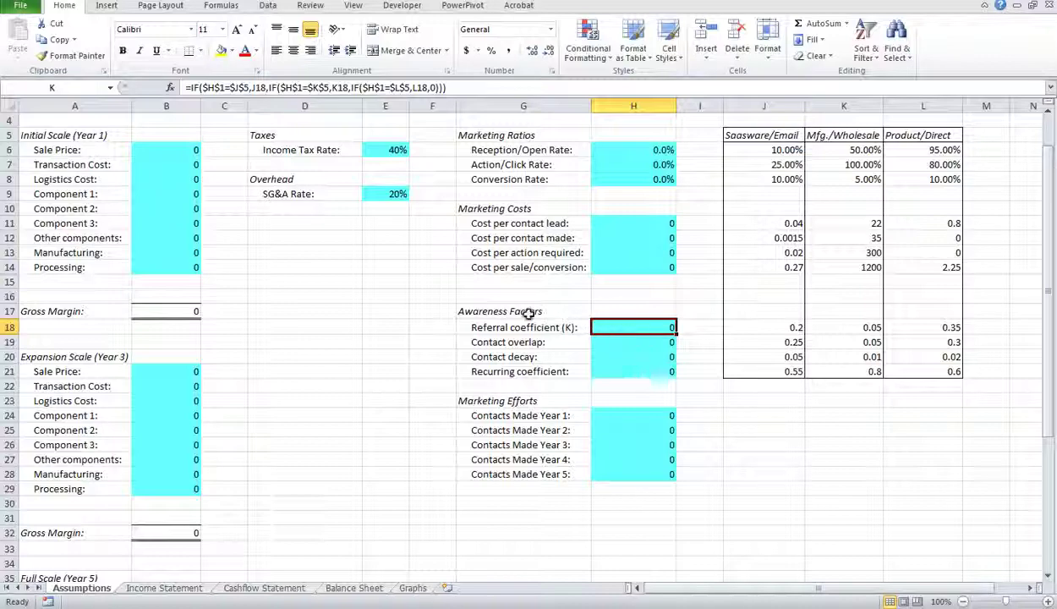
click(636, 341)
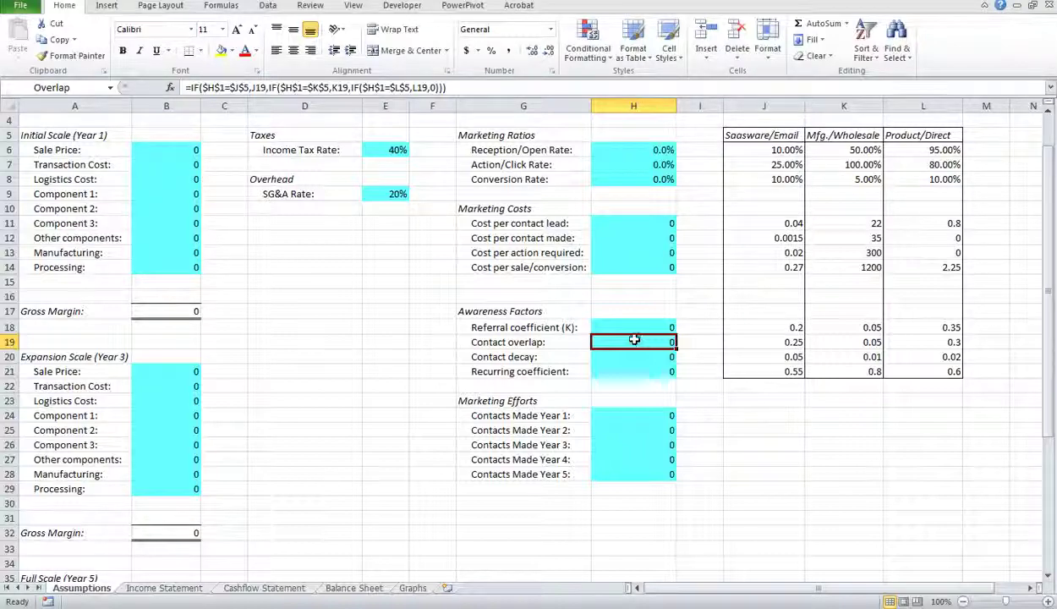
click(636, 329)
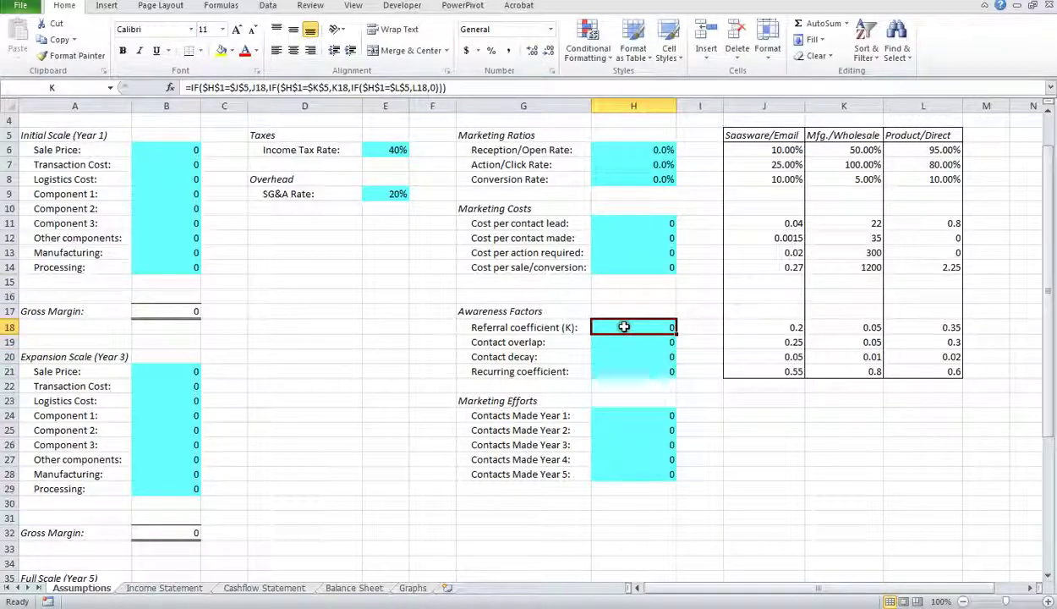
click(632, 341)
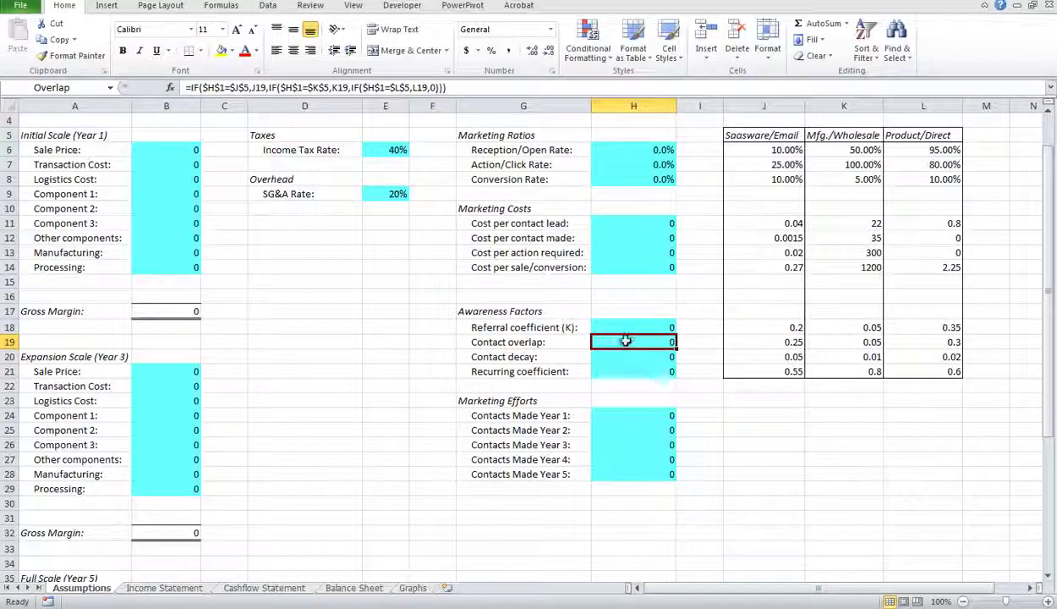
click(635, 357)
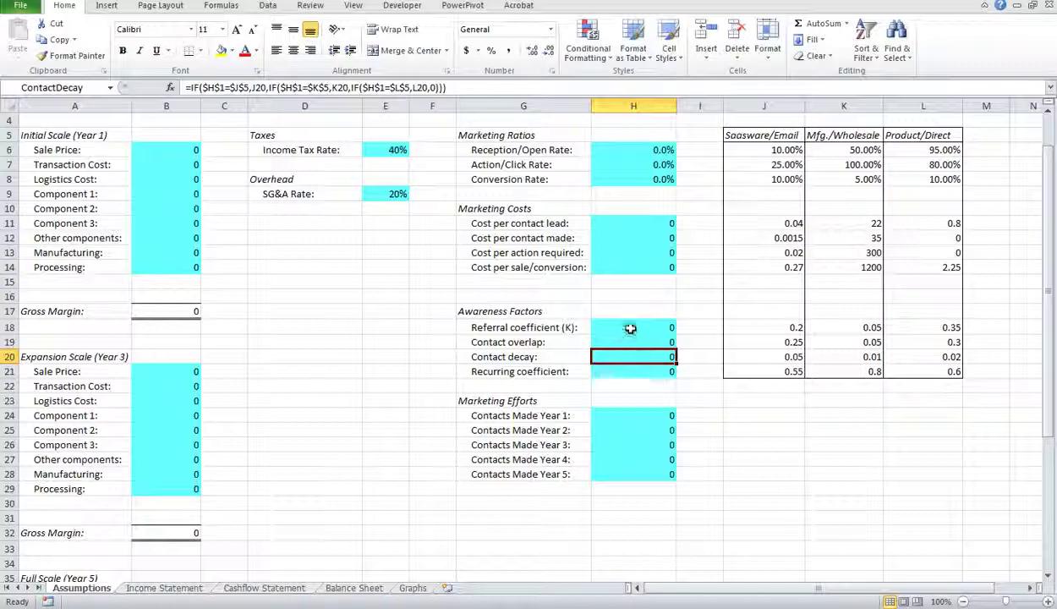
click(631, 372)
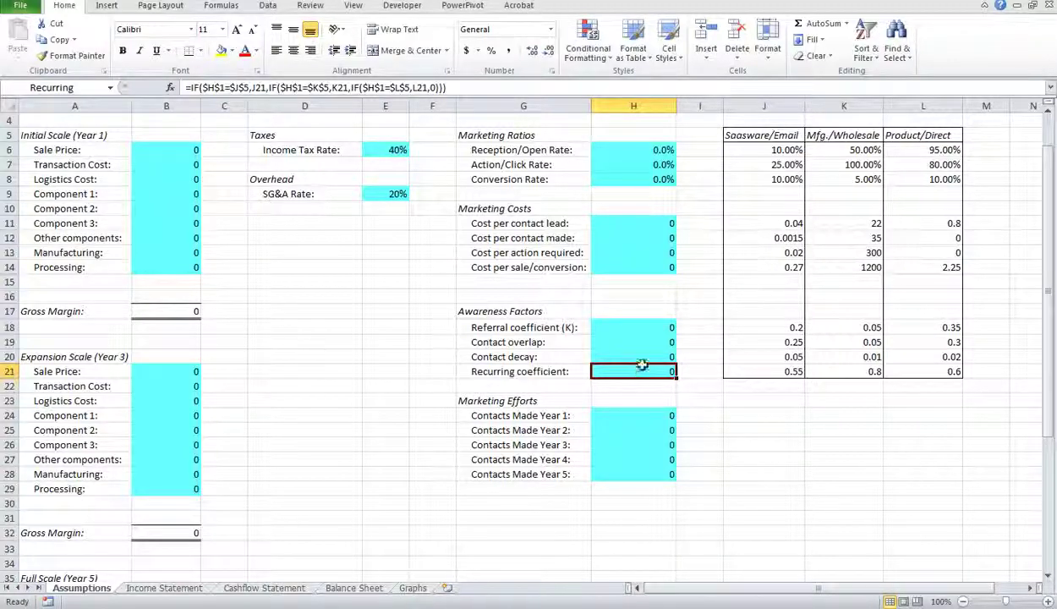
- Look over the Contacts Made cells for Years 1 to 5 under Marketing Efforts
click(637, 414)
click(640, 429)
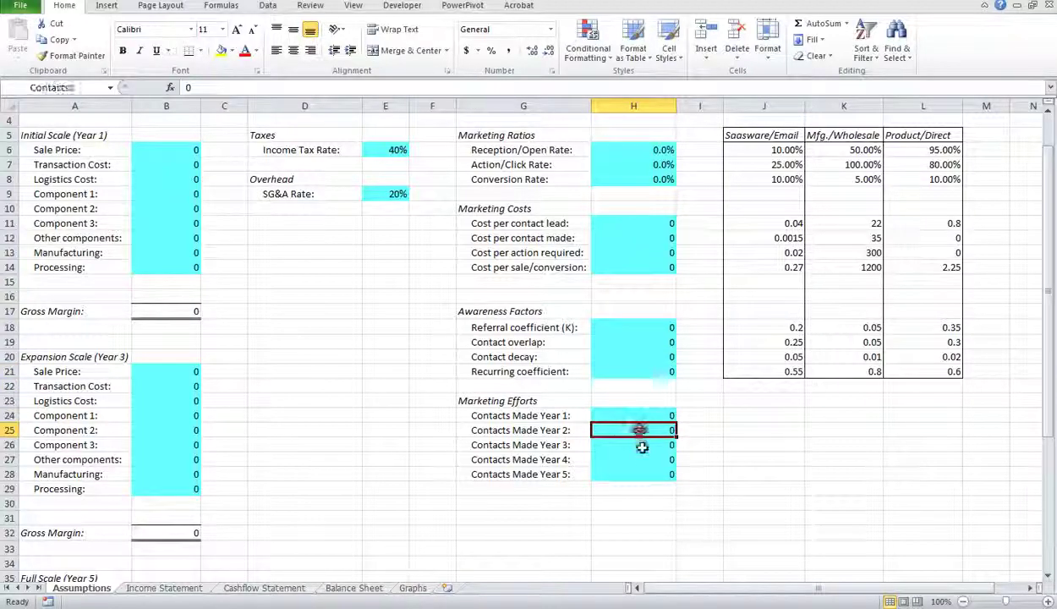
click(642, 445)
click(641, 460)
click(642, 486)
click(644, 469)
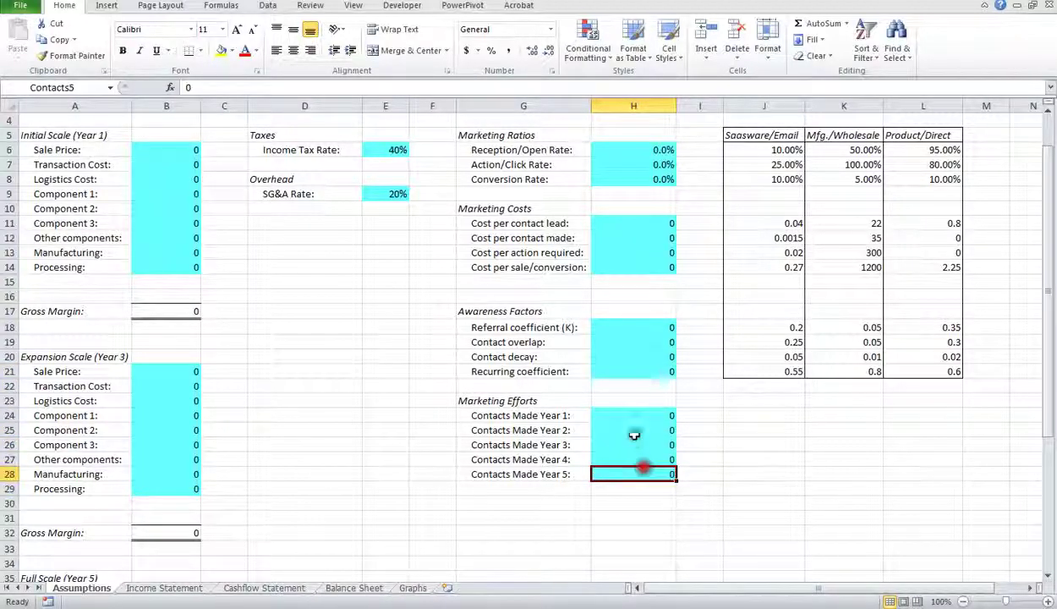
click(630, 414)
- Review the preset market assumption columns for Saasware/Email, Mfg./Wholesale and Product/Direct
scroll(651, 438, up, 1)
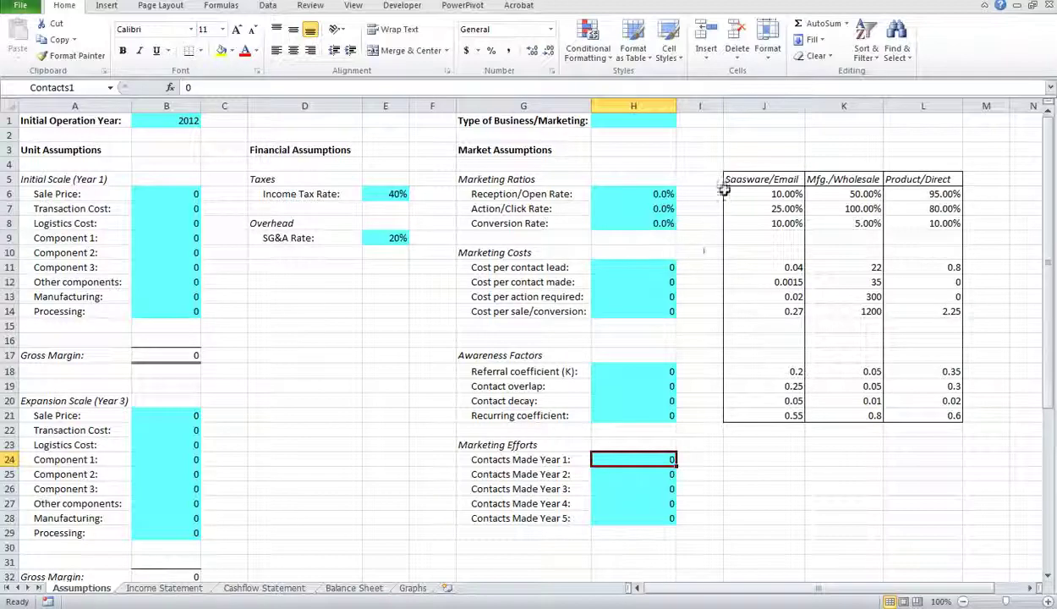
drag(755, 178, 761, 418)
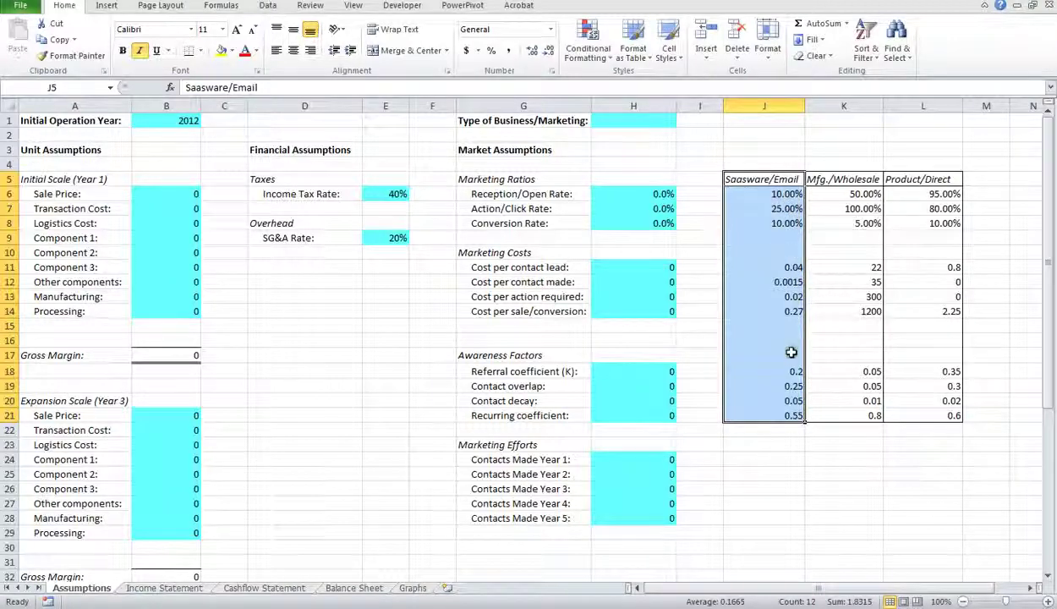
click(820, 179)
drag(857, 179, 855, 415)
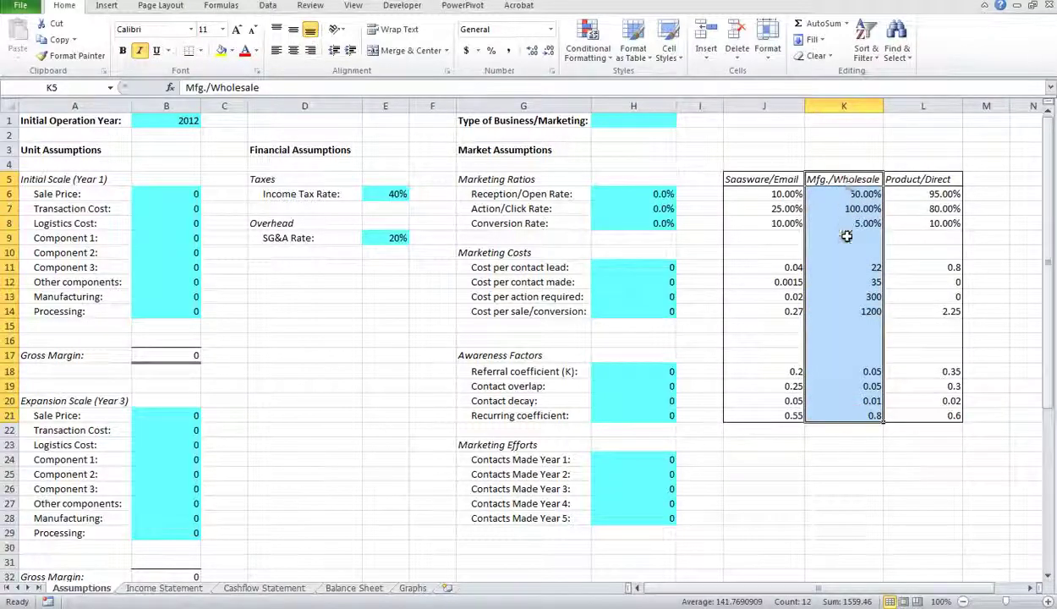
click(889, 179)
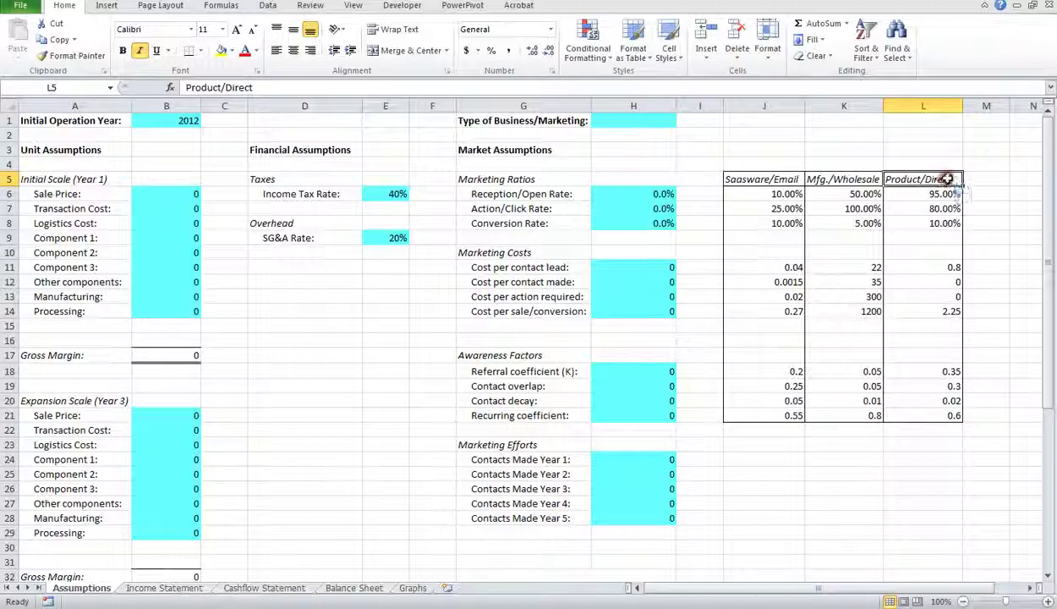
drag(944, 179, 956, 414)
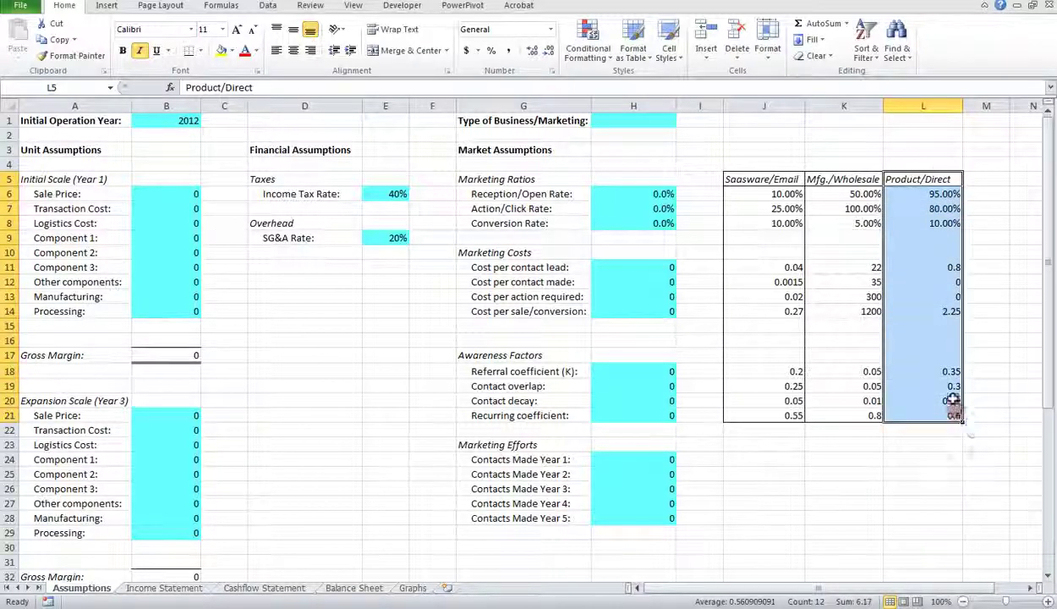
- Set the Type of Business/Marketing to Saasware/Email
click(747, 180)
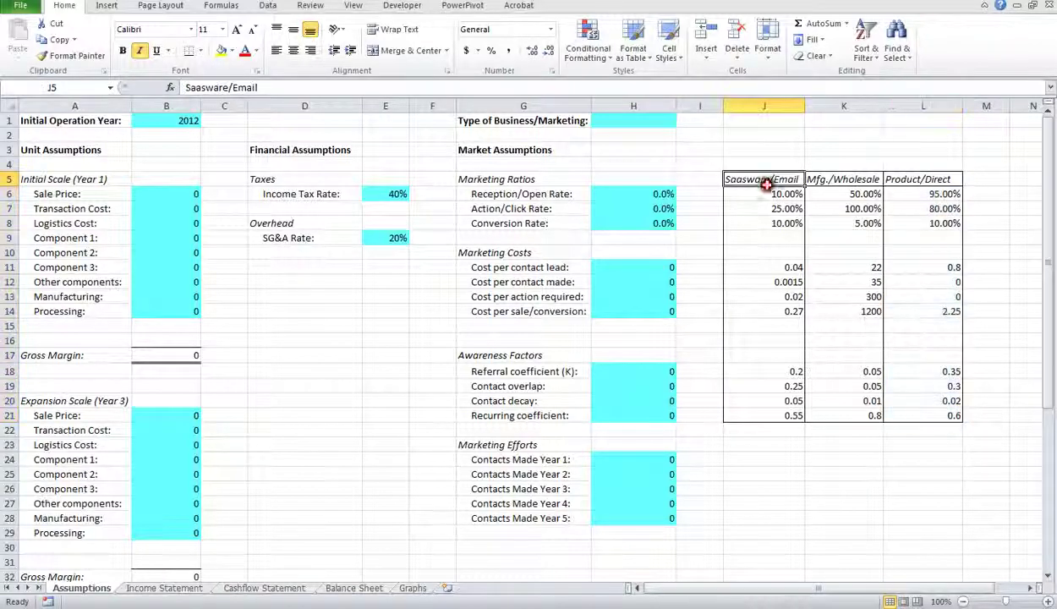
click(638, 121)
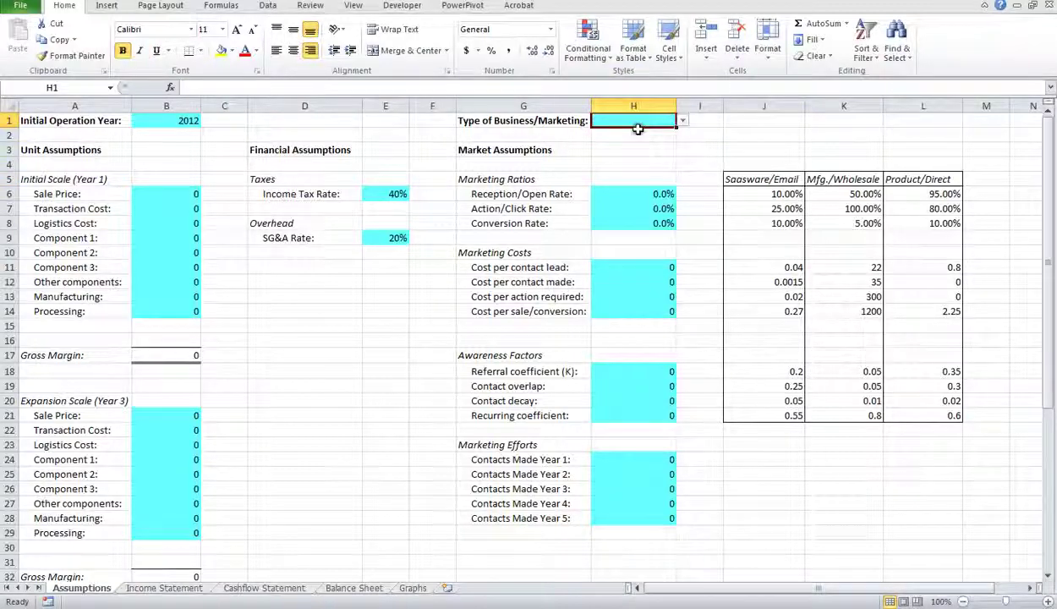
click(683, 125)
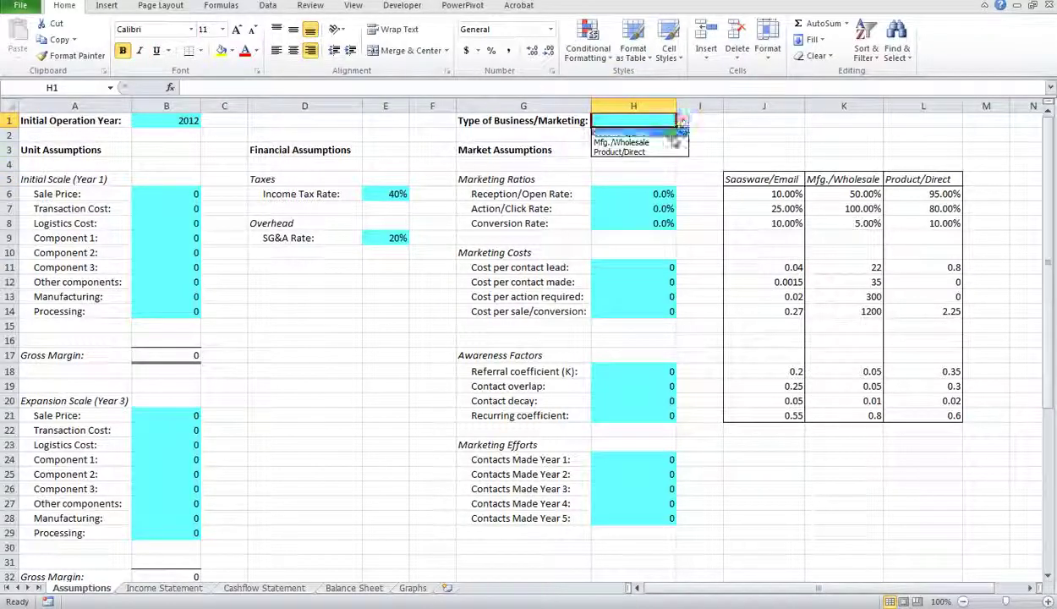
click(626, 133)
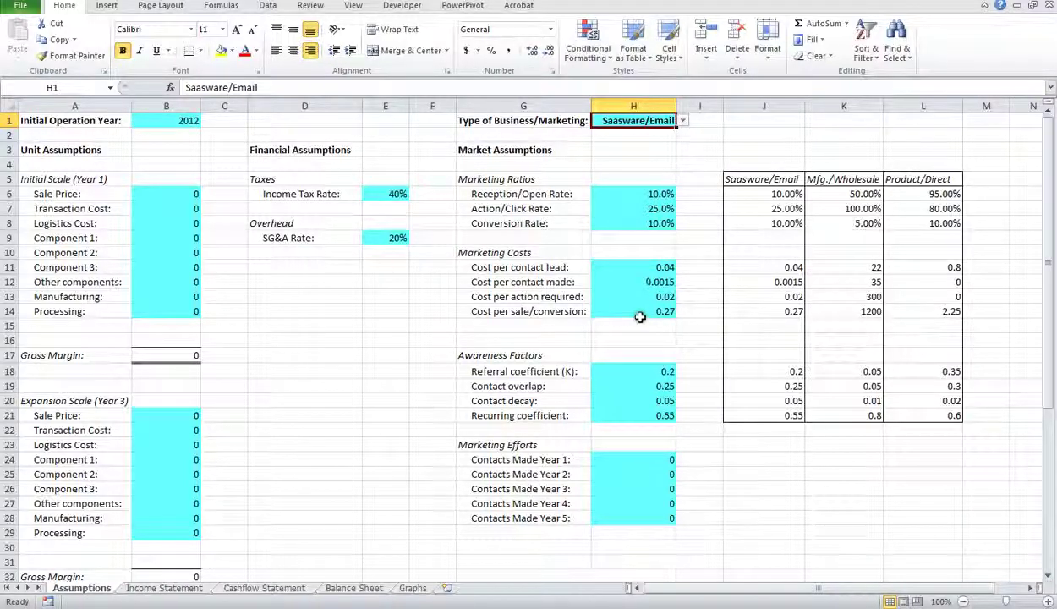
- Enter 1000000 as Contacts Made Year 1 and fill the same value down through Year 5
click(656, 460)
text(10000)
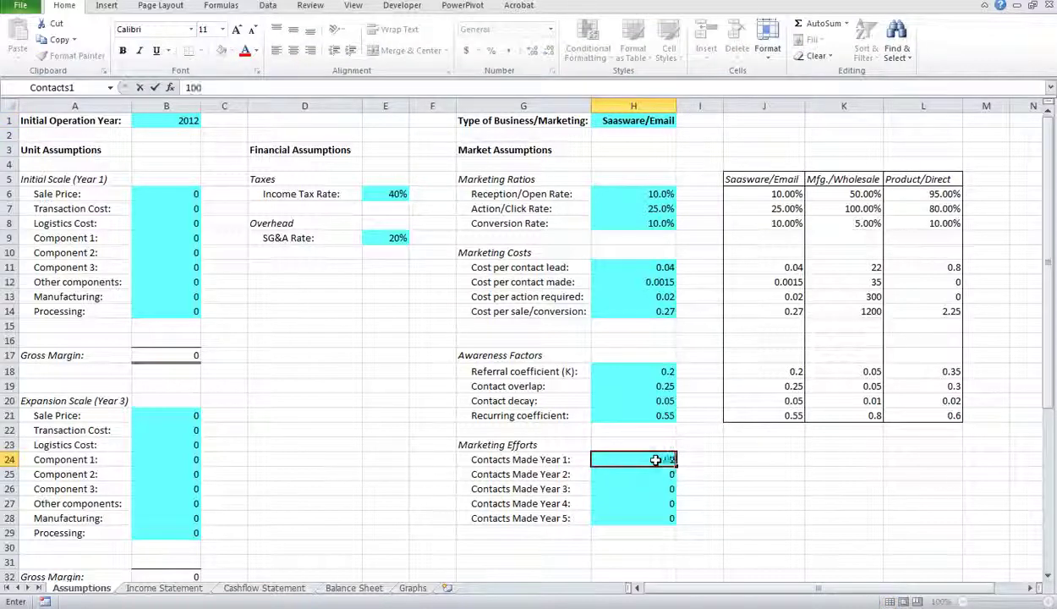
text(00)
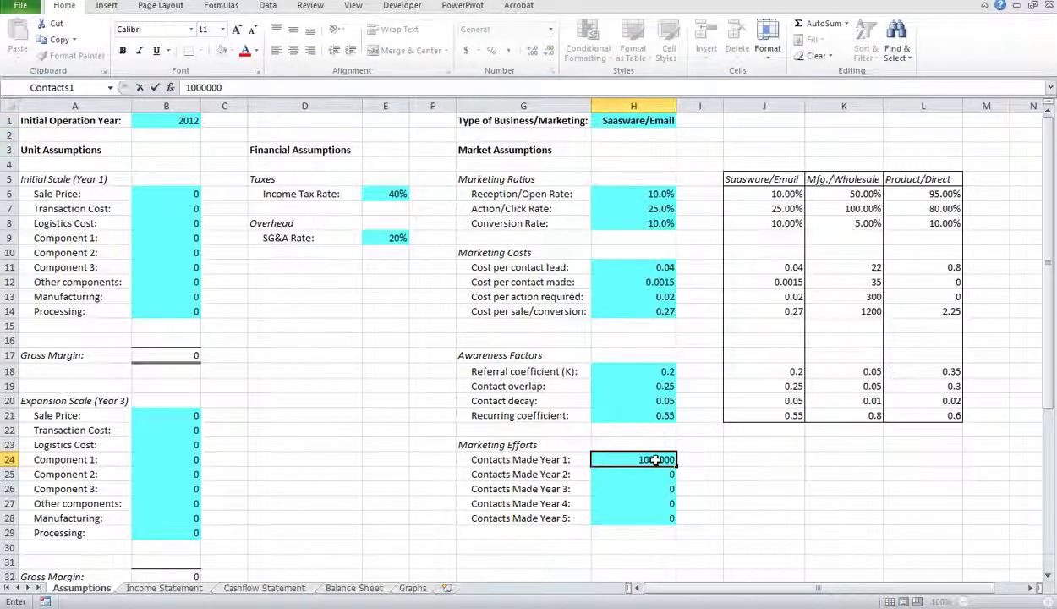
key(Return)
click(668, 461)
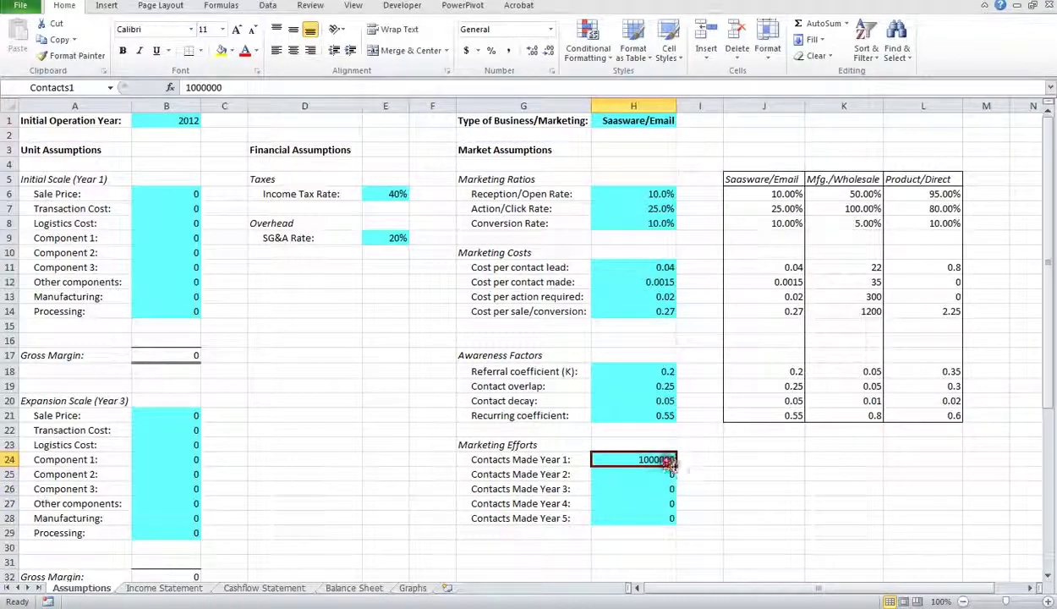
drag(675, 465, 674, 523)
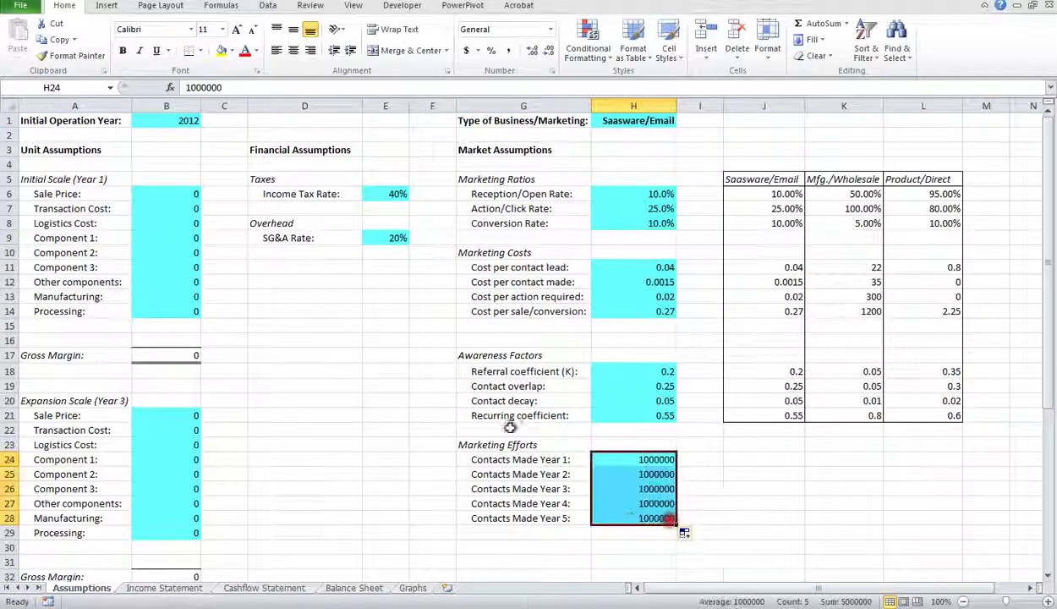
- Set the Initial Scale (Year 1) Sale Price to 29.99 and the Transaction Cost to 0.23
click(179, 194)
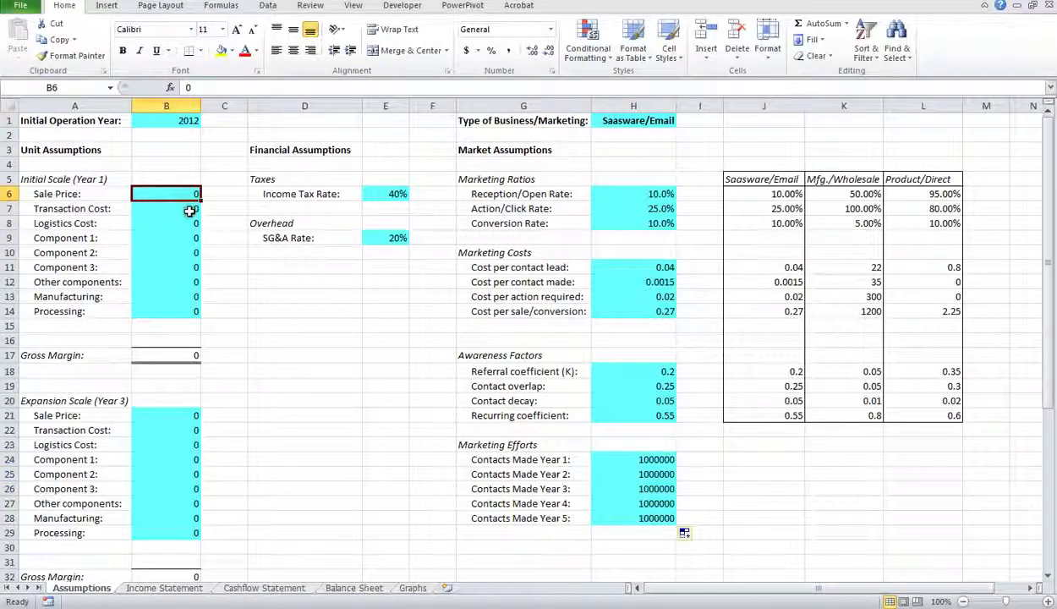
text(29.99)
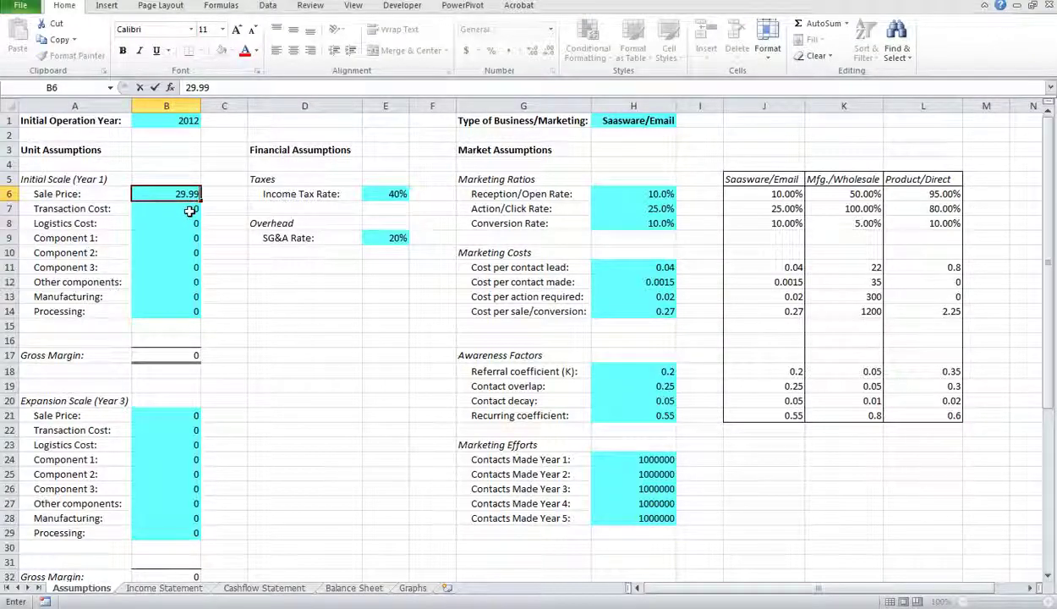
click(189, 212)
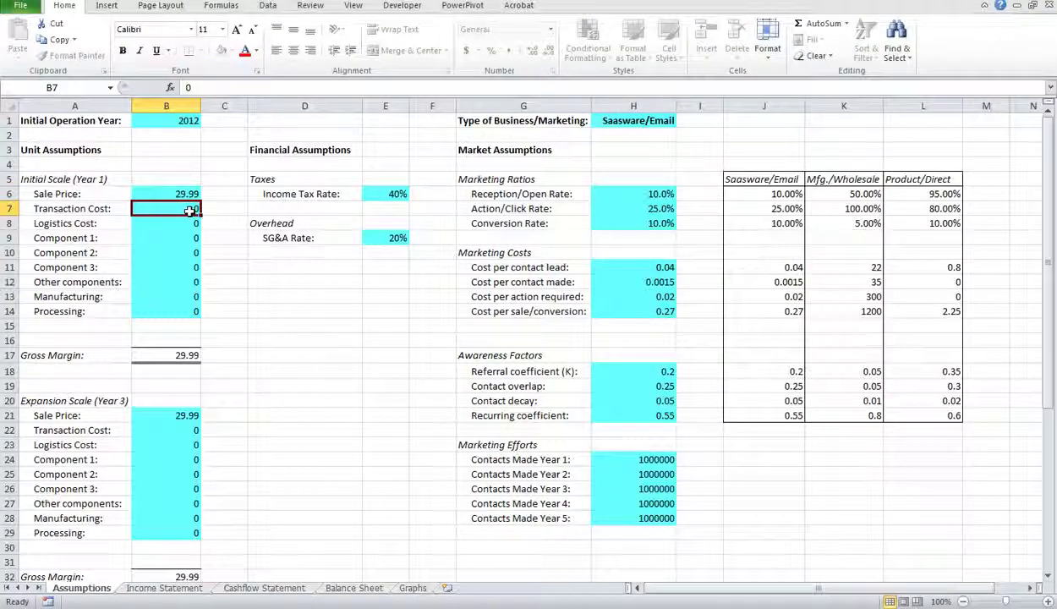
text(.23)
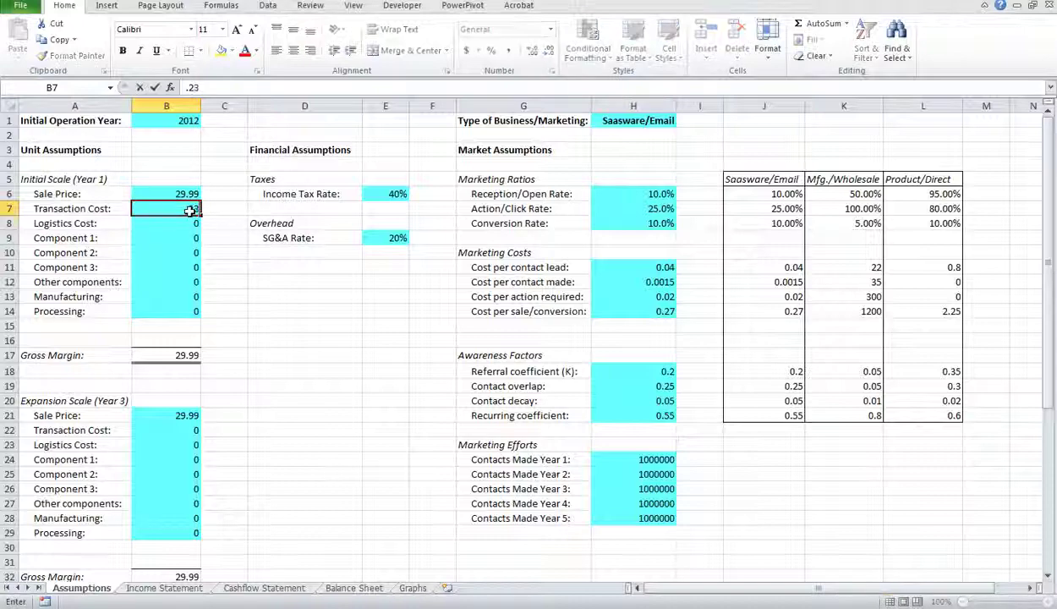
key(Return)
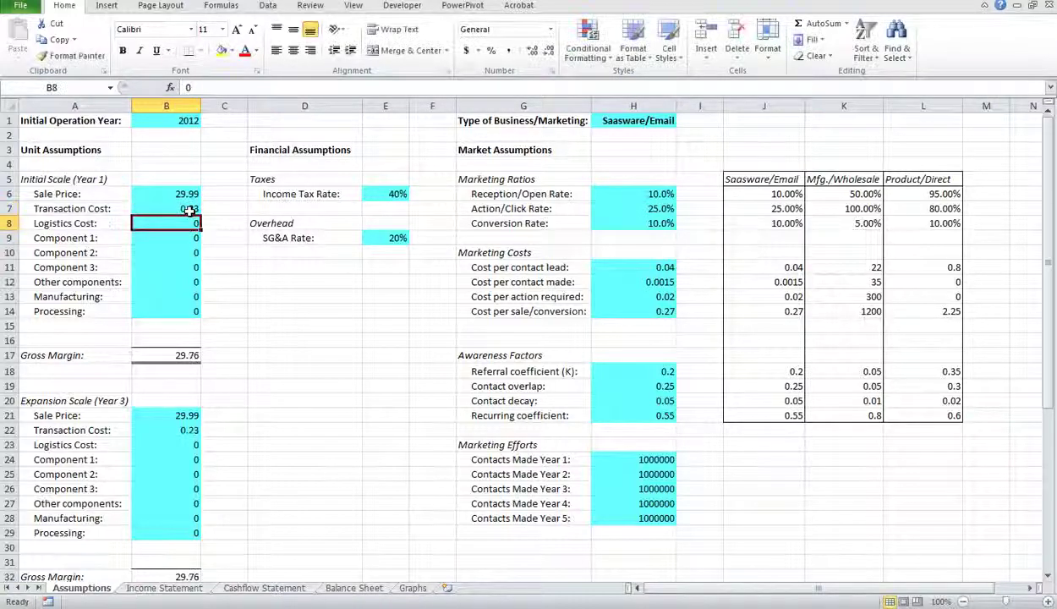
- Set the Initial Scale (Year 1) Processing cost to 0.42
click(191, 312)
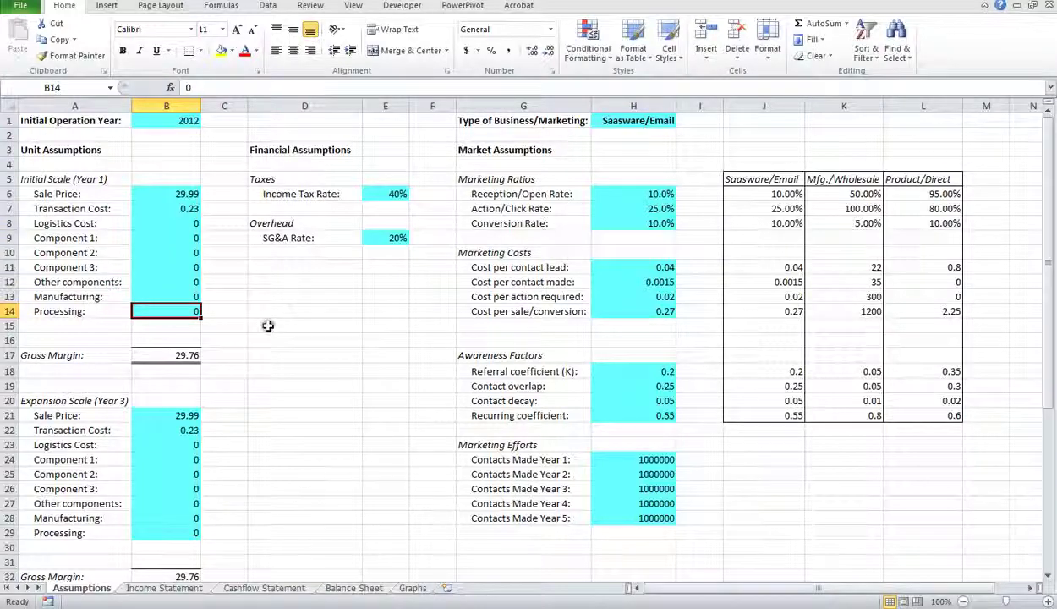
text(.42)
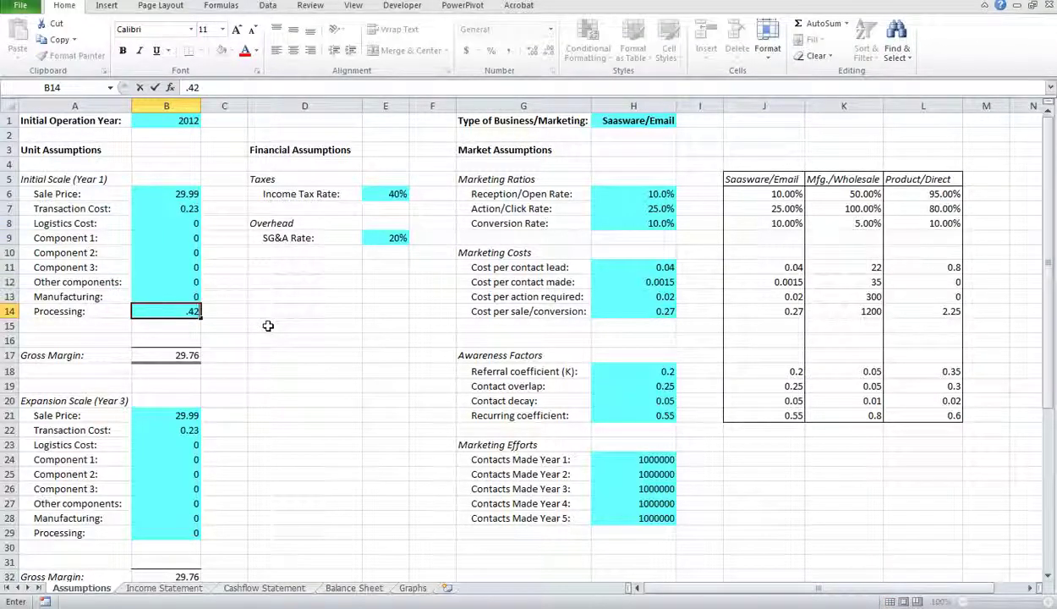
key(Return)
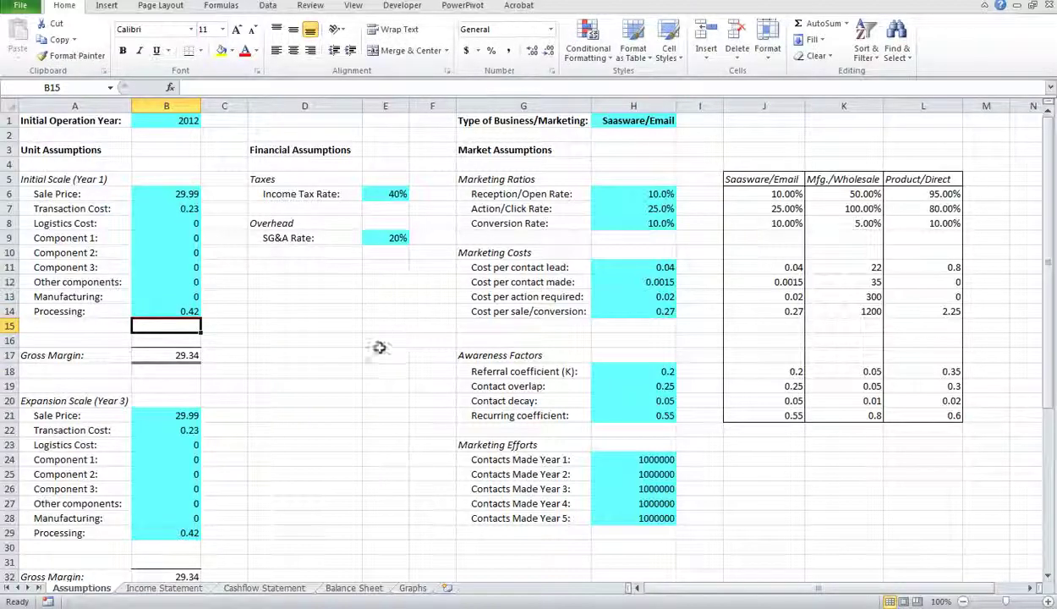
- Review the Total Products Sold figures for 2012 to 2016 on the Income Statement sheet
click(181, 590)
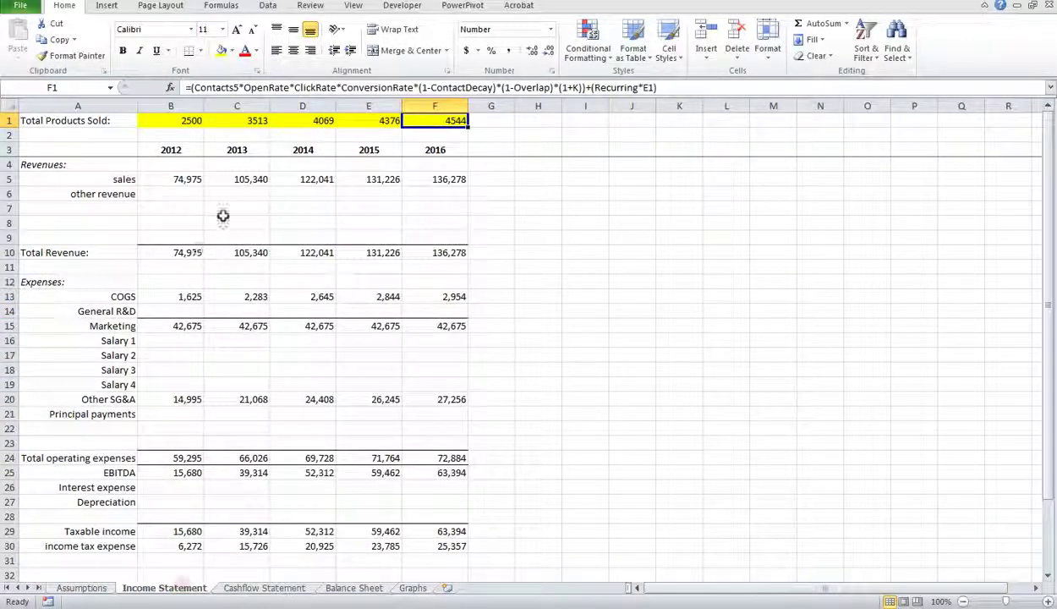
click(182, 121)
click(245, 121)
click(315, 121)
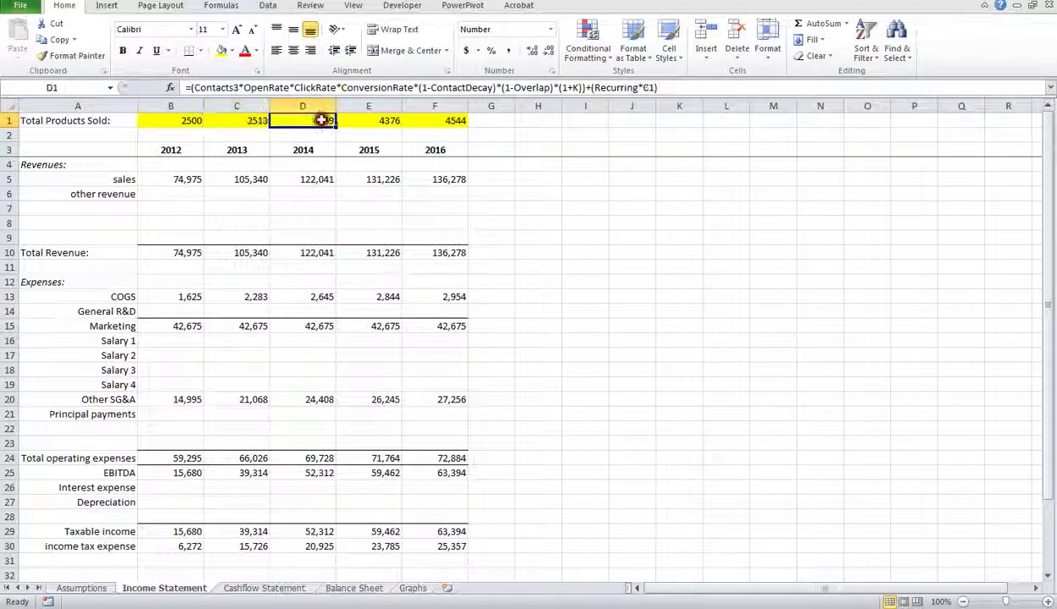
click(381, 121)
click(446, 121)
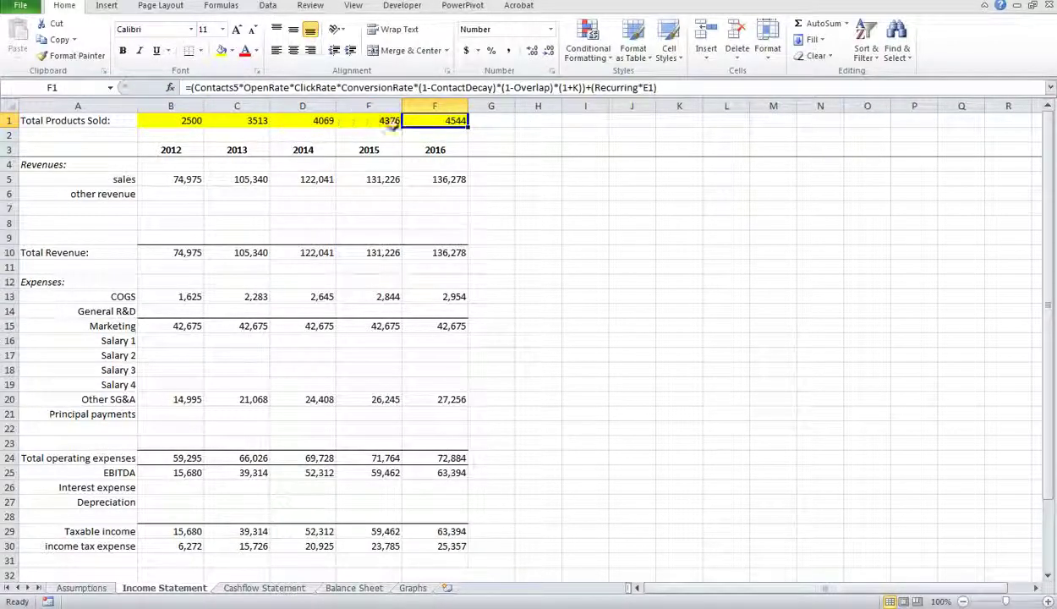
- Review the Cashflow Statement, Balance Sheet and Graphs sheets for the Saasware/Email scenario
click(246, 588)
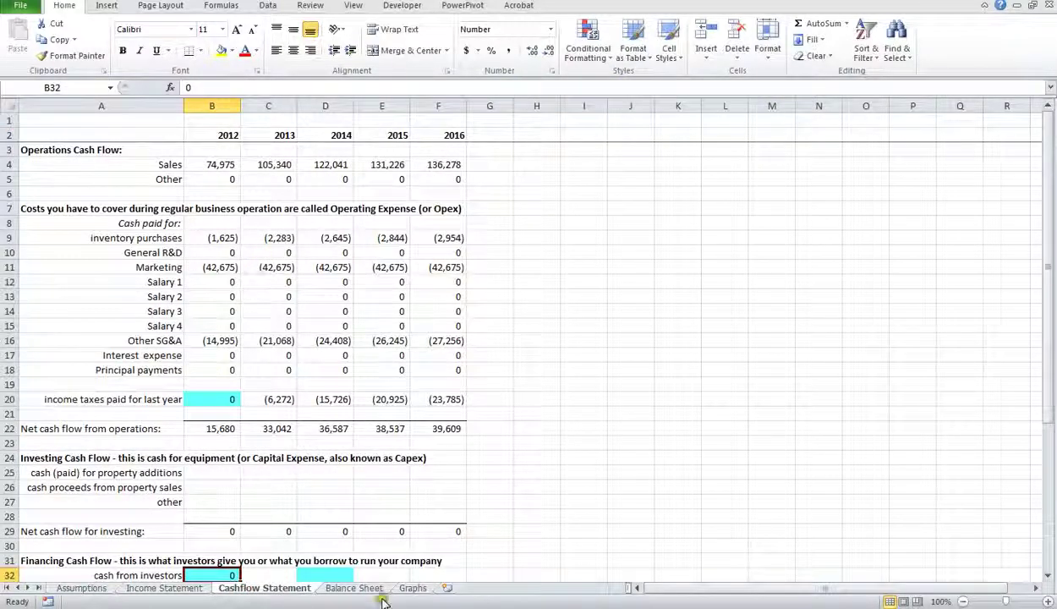
click(353, 587)
click(412, 588)
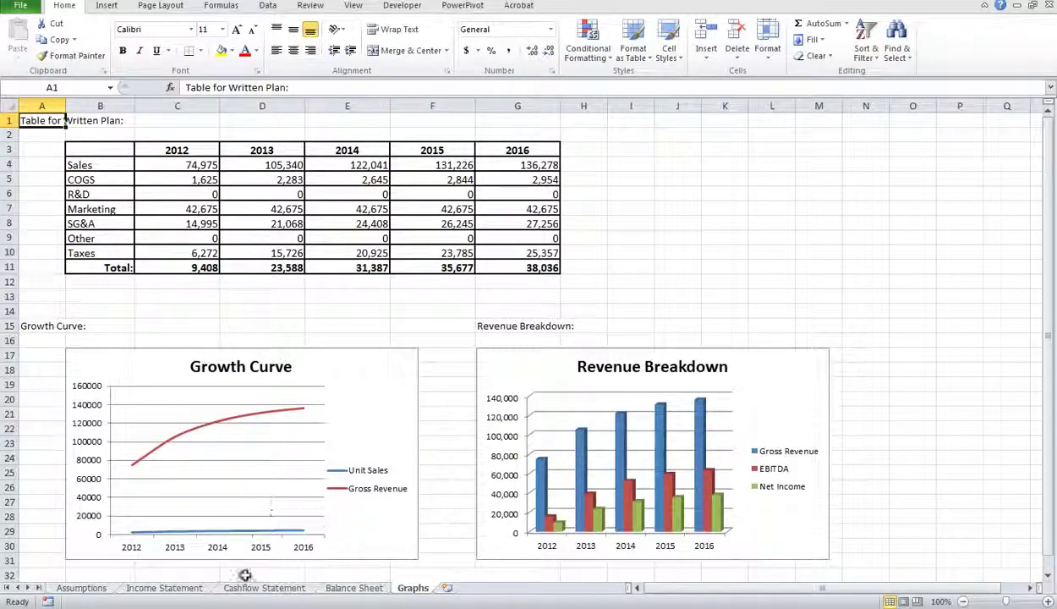
- Set the Type of Business/Marketing on the Assumptions sheet to Mfg./Wholesale
click(140, 587)
click(105, 590)
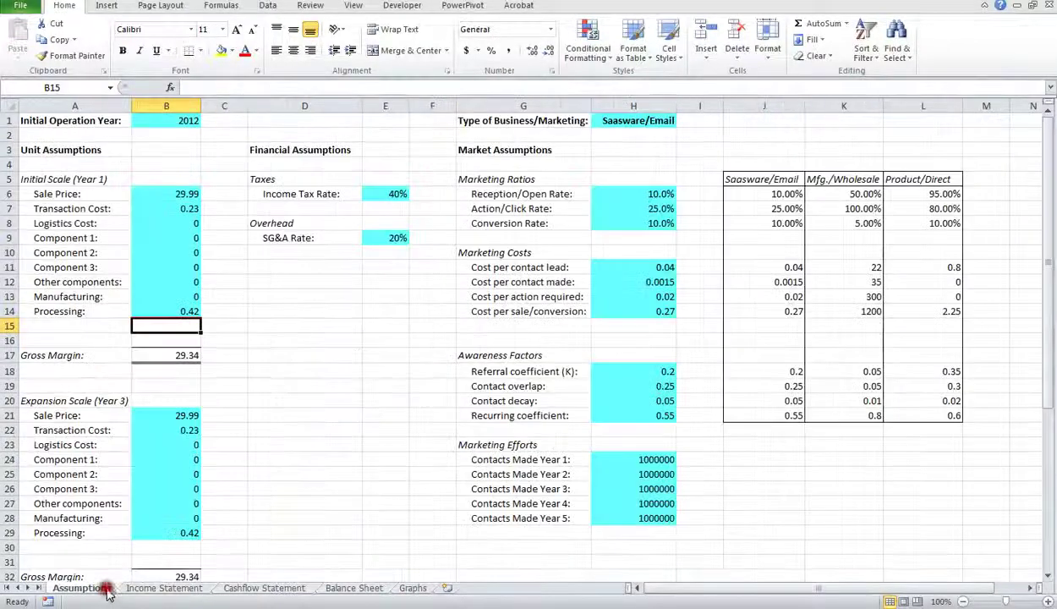
click(668, 120)
click(682, 125)
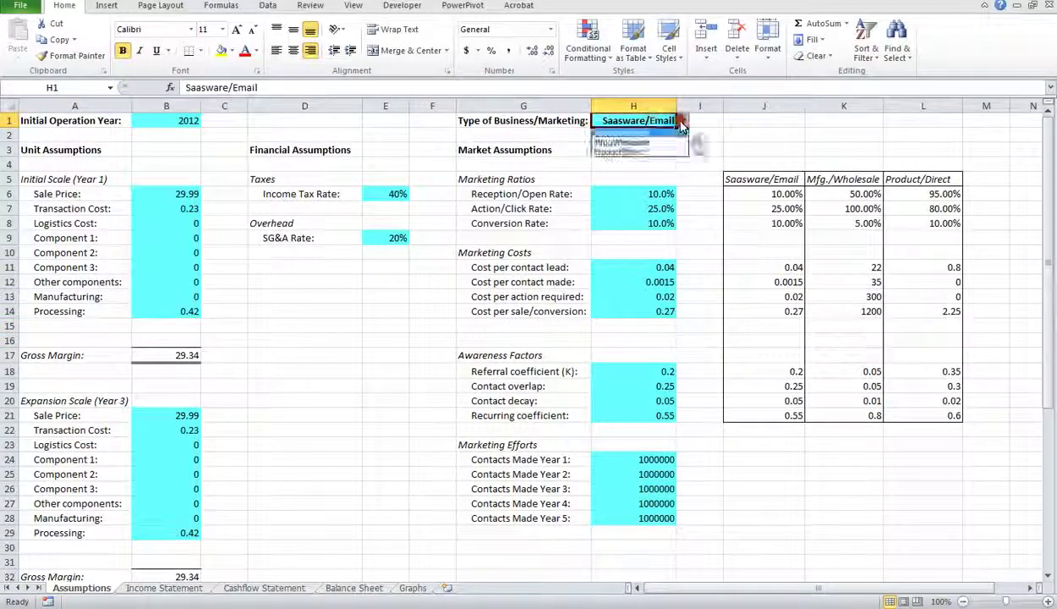
click(635, 143)
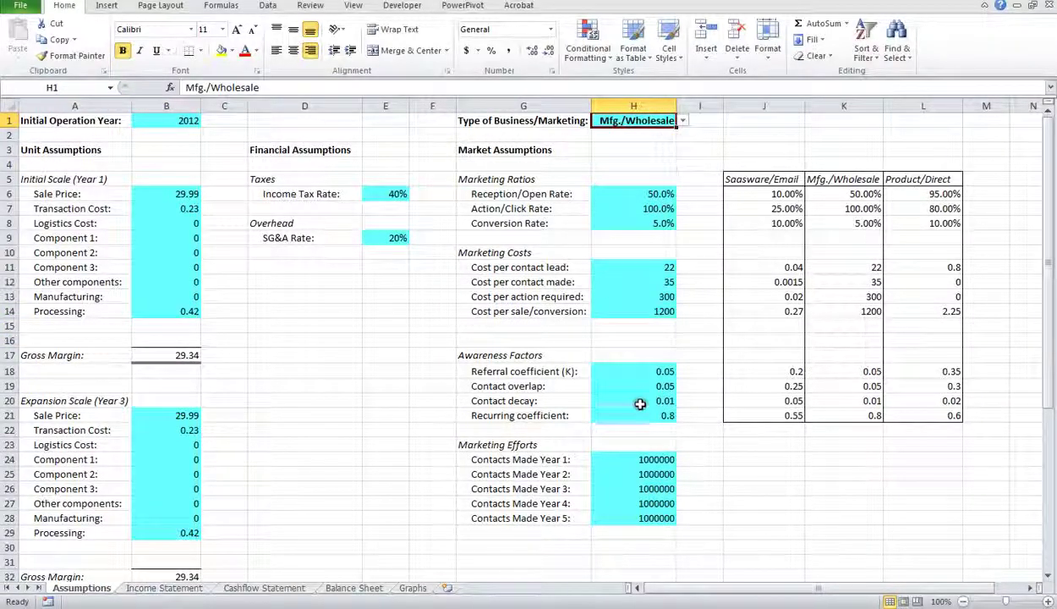
- Set Contacts Made for Years 1 through 5 to 200, 350, 500, 550 and 600
click(657, 460)
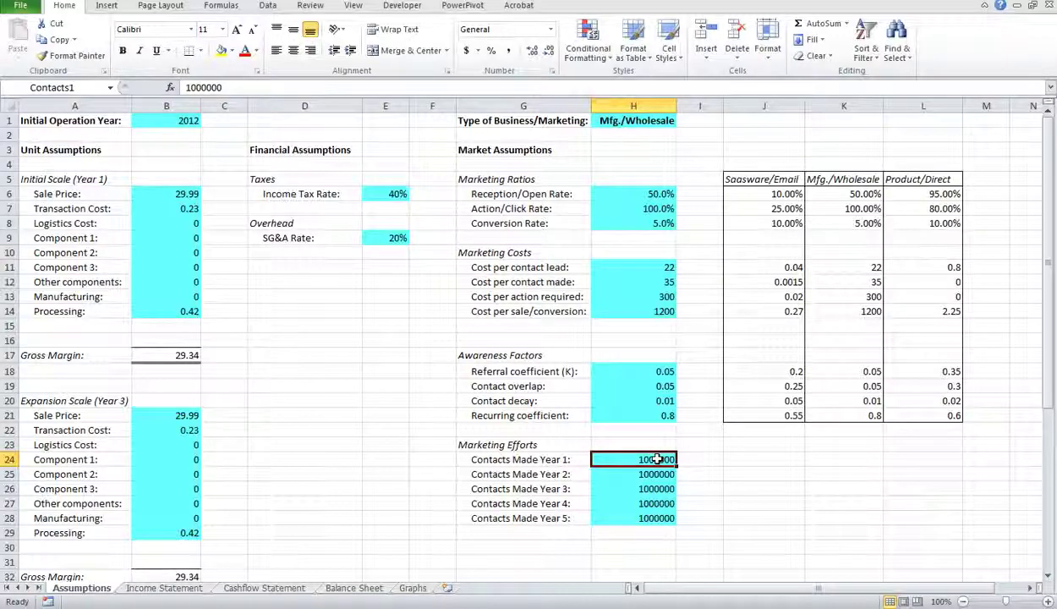
text(200)
key(Return)
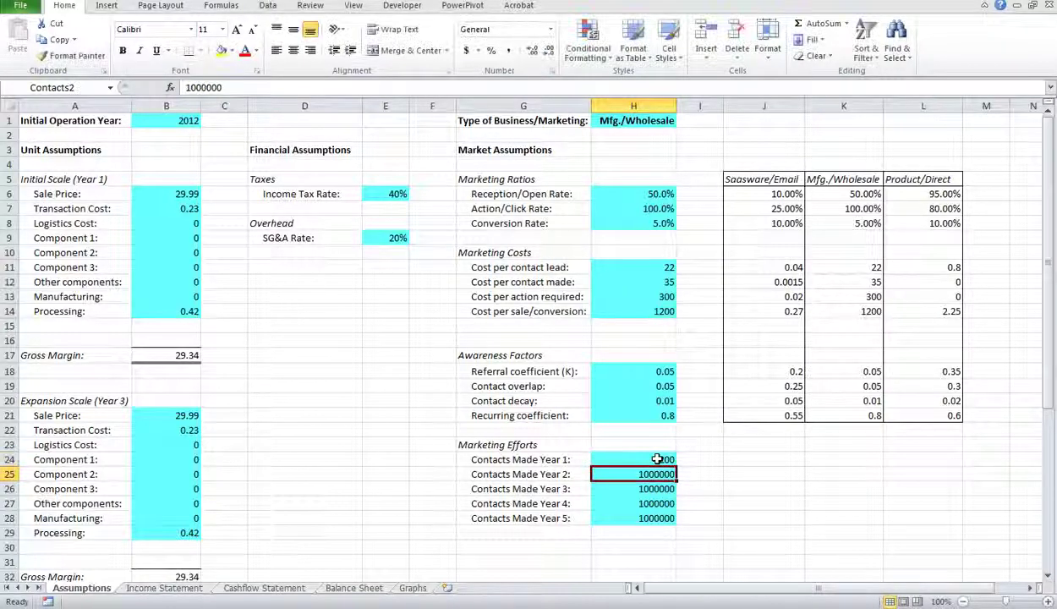
text(350)
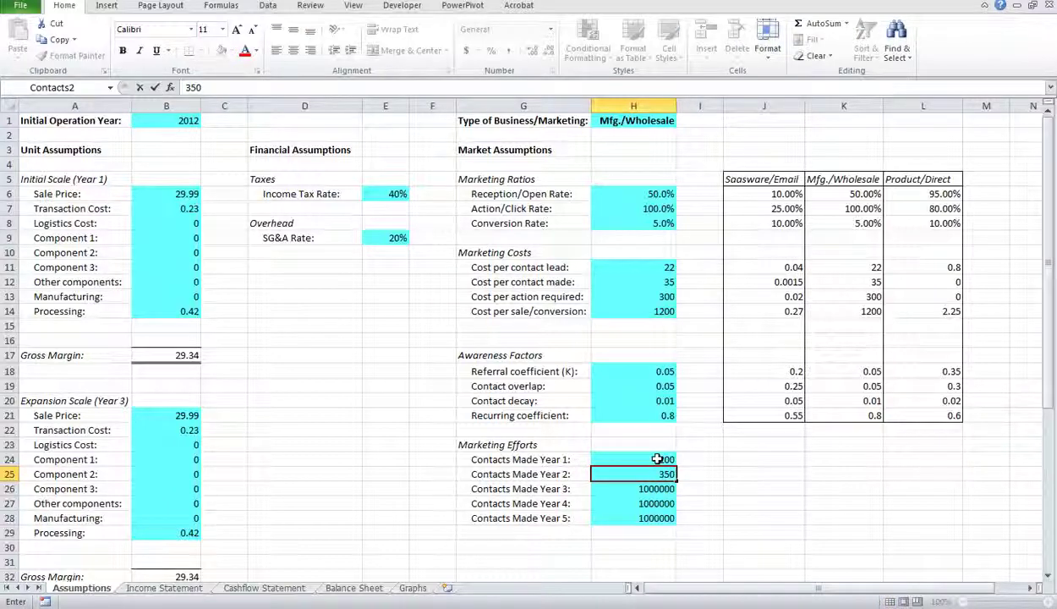
key(Return)
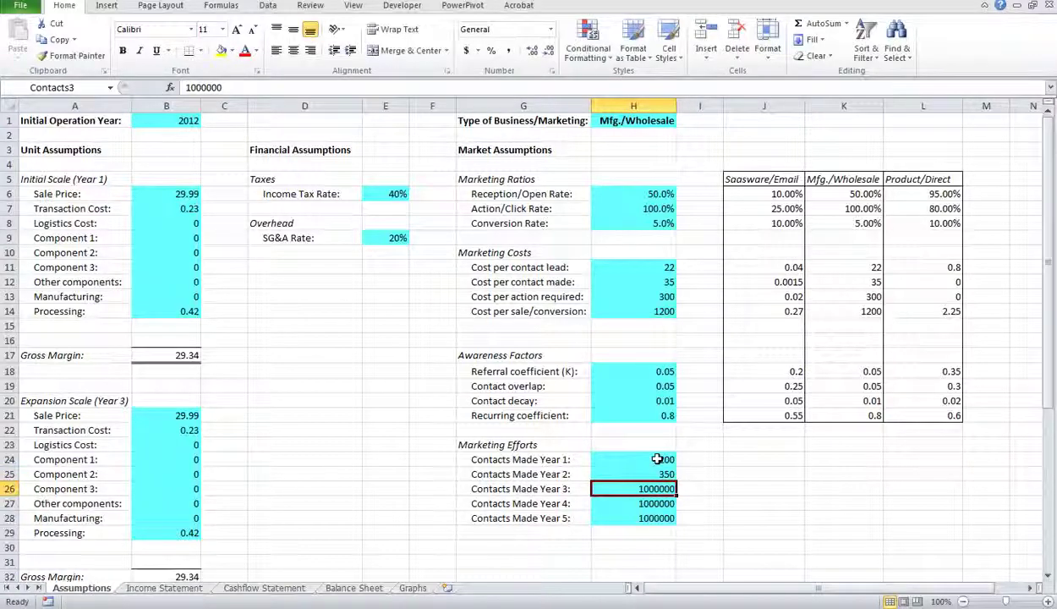
text(500)
key(Return)
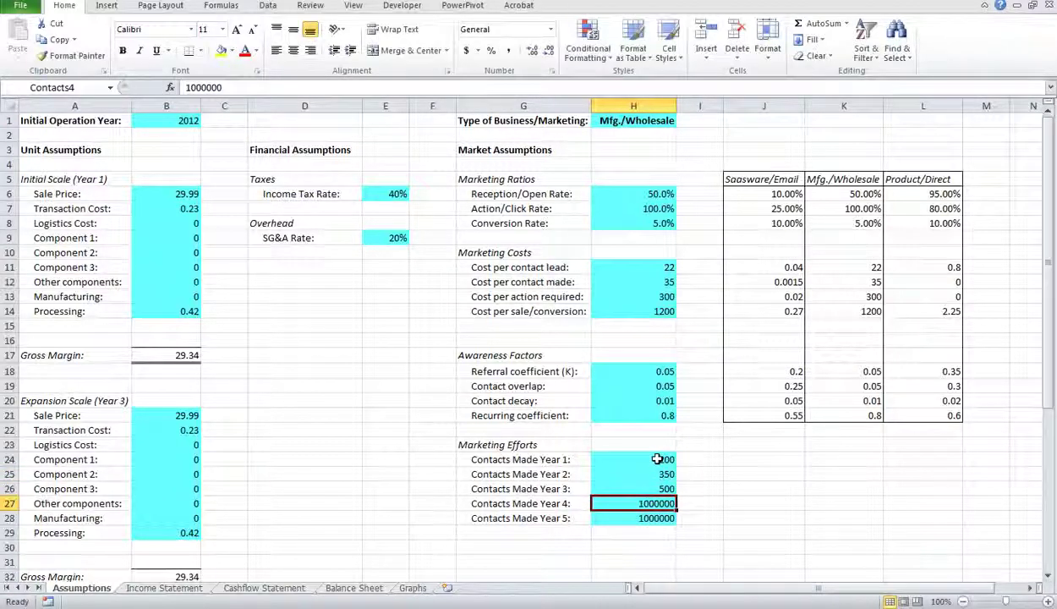
text(550)
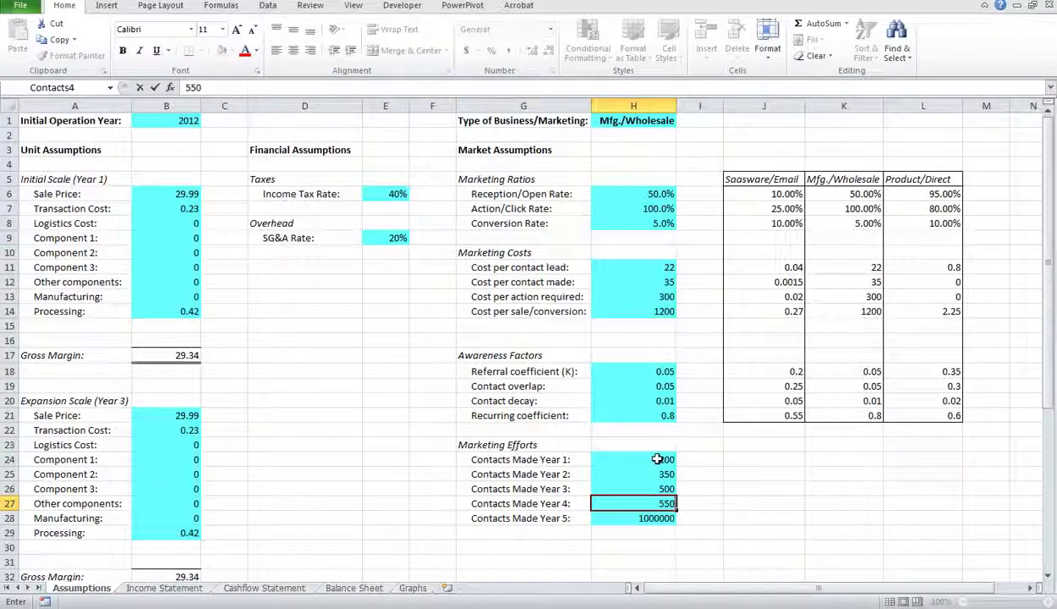
key(Return)
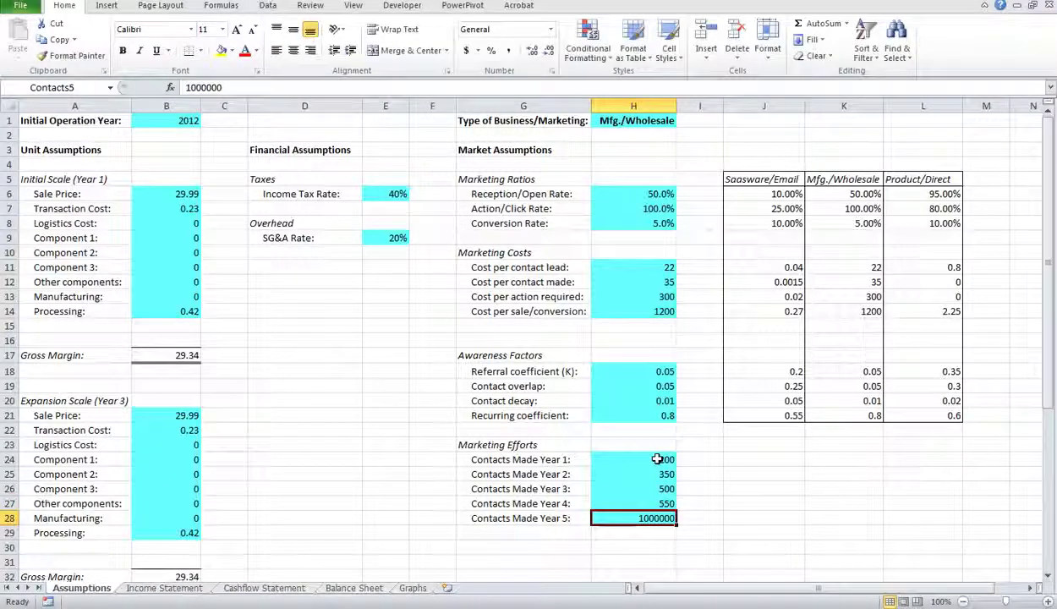
text(600)
key(Return)
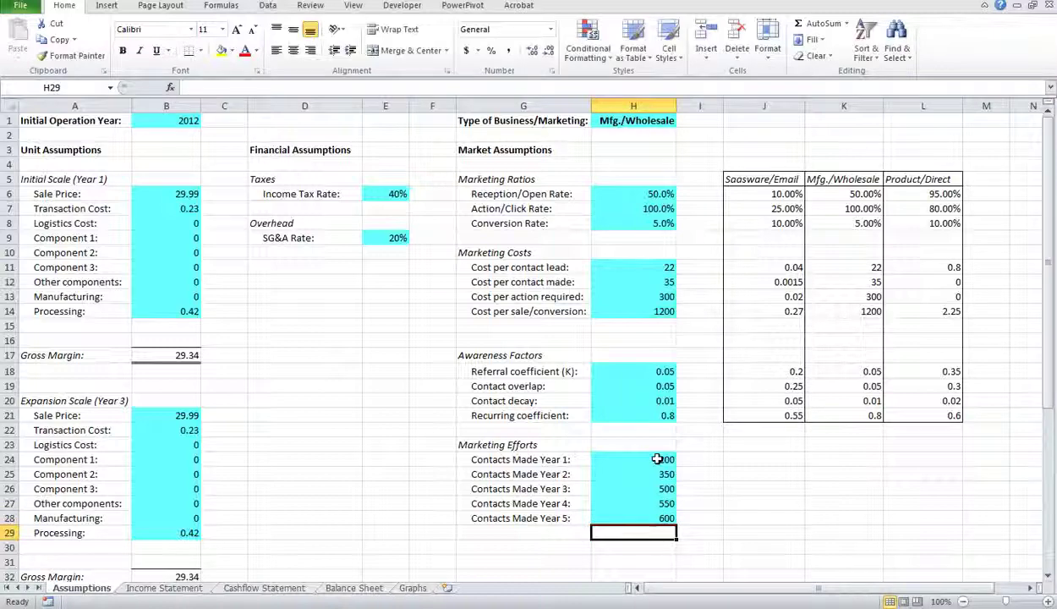
- Set the Initial Scale (Year 1) Sale Price to 120000, Transaction Cost to 100 and Logistics Cost to 1500
click(190, 196)
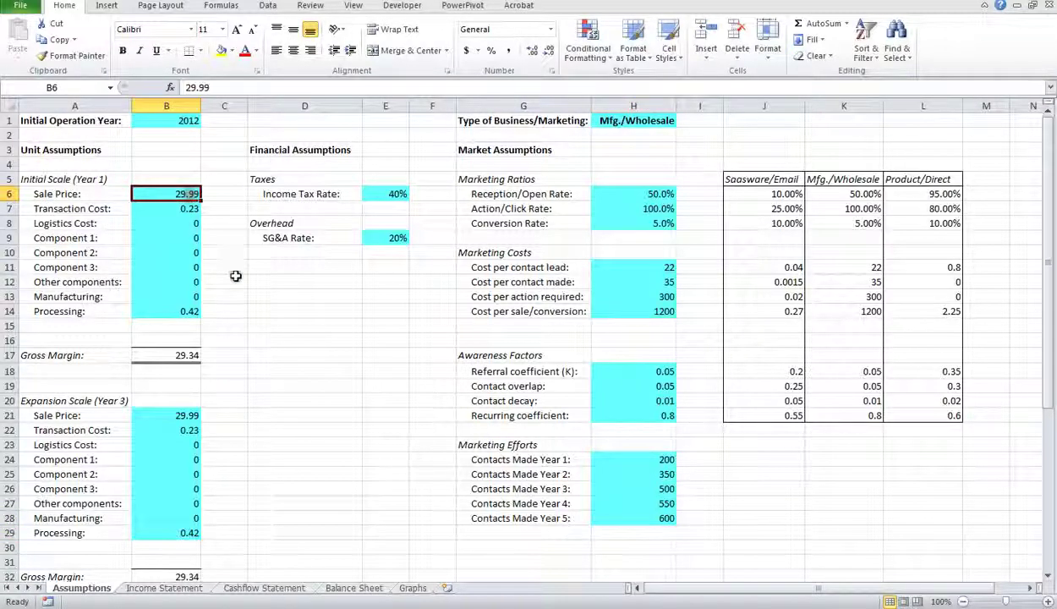
text(12)
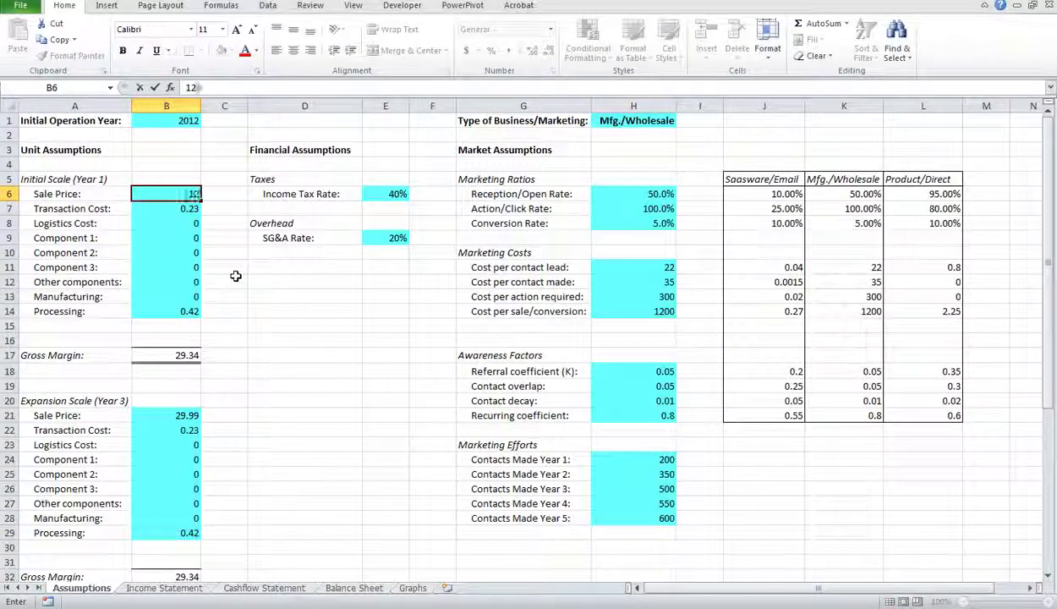
text(0000)
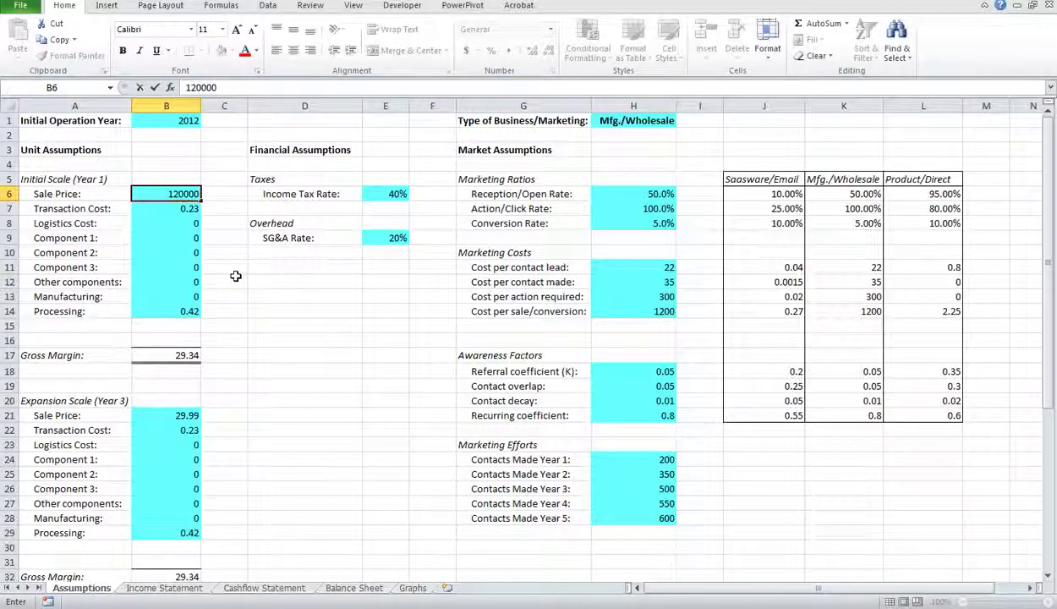
key(Return)
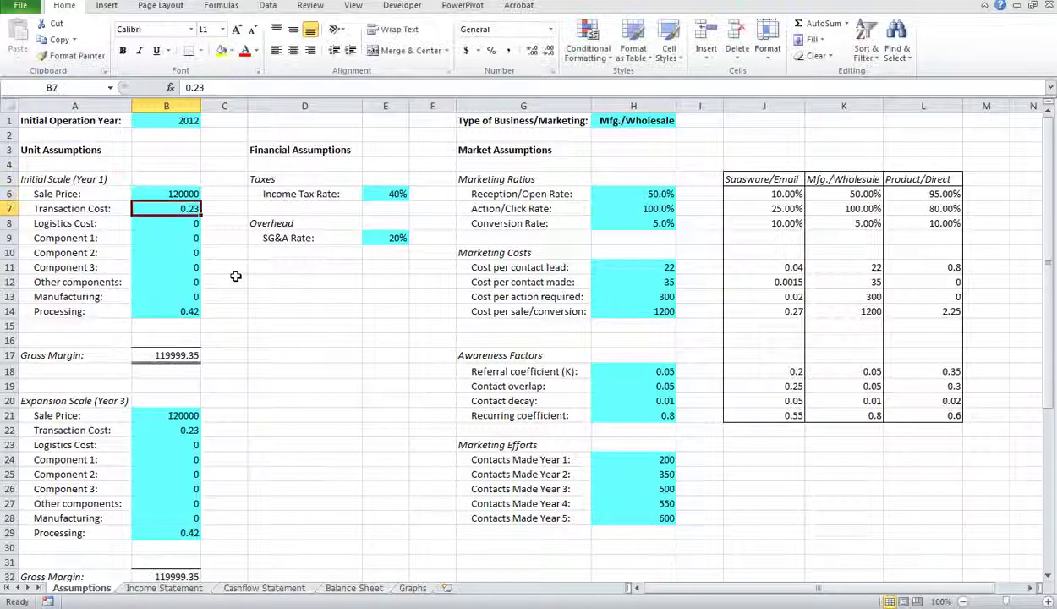
text(100)
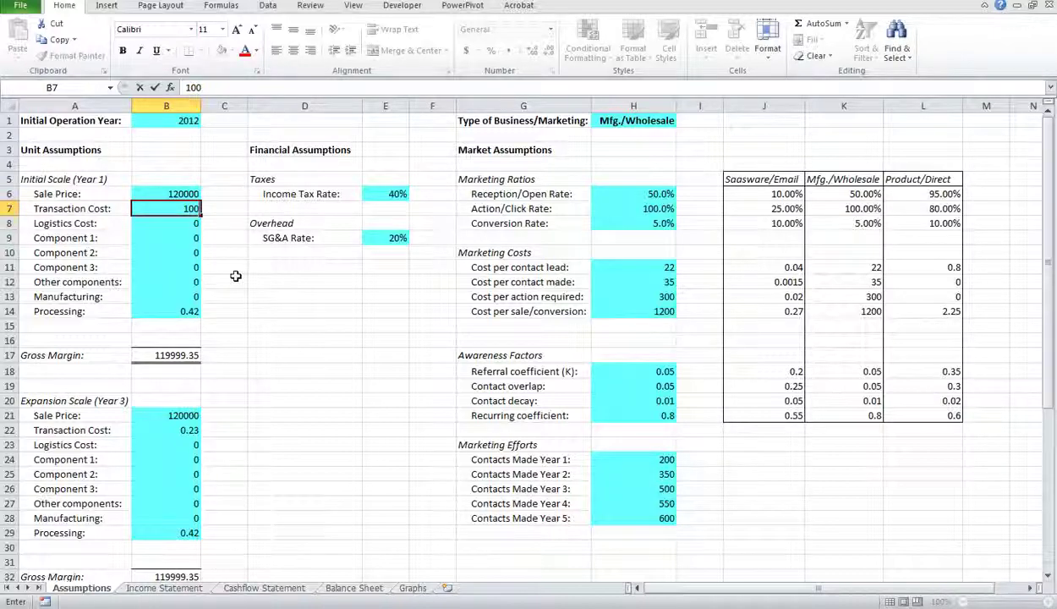
key(Return)
text(150)
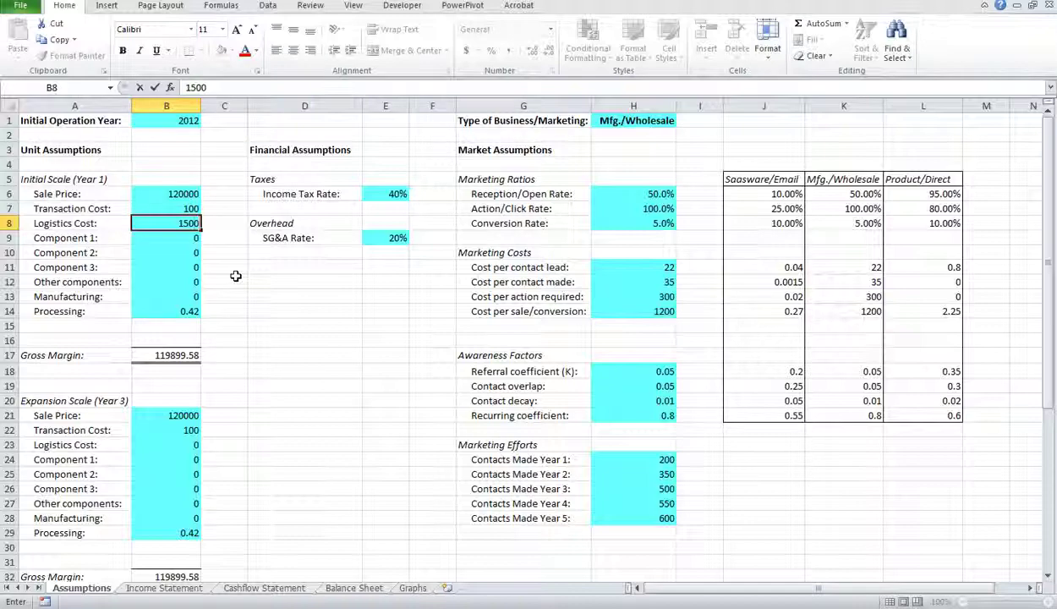
text(0)
key(Return)
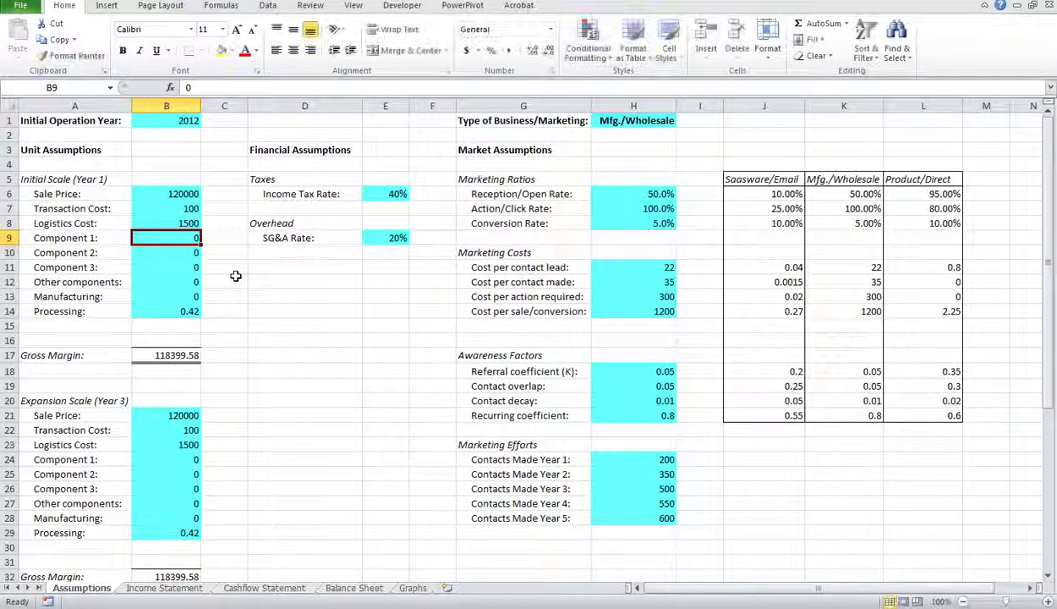
- Set the Initial Scale (Year 1) costs of Components 1, 2 and 3 to 22000, 13000 and 10000
text(22)
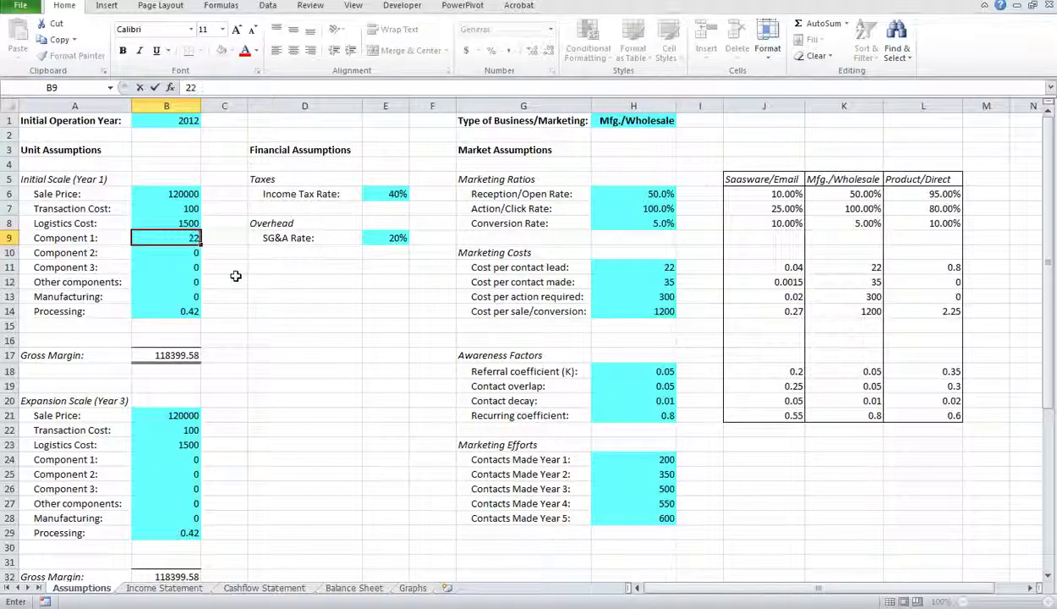
text(00)
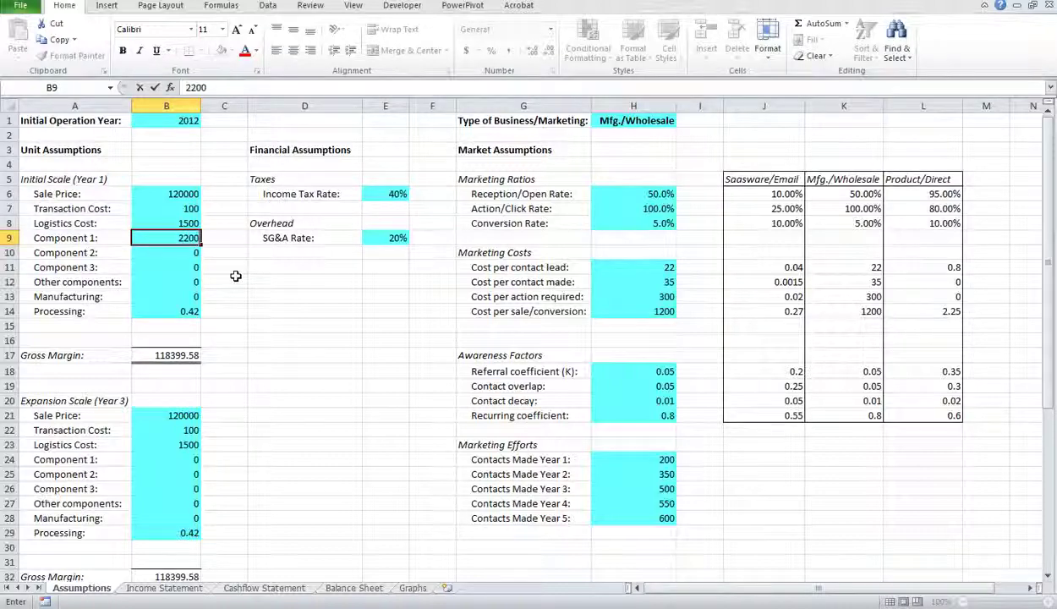
text(0)
key(Return)
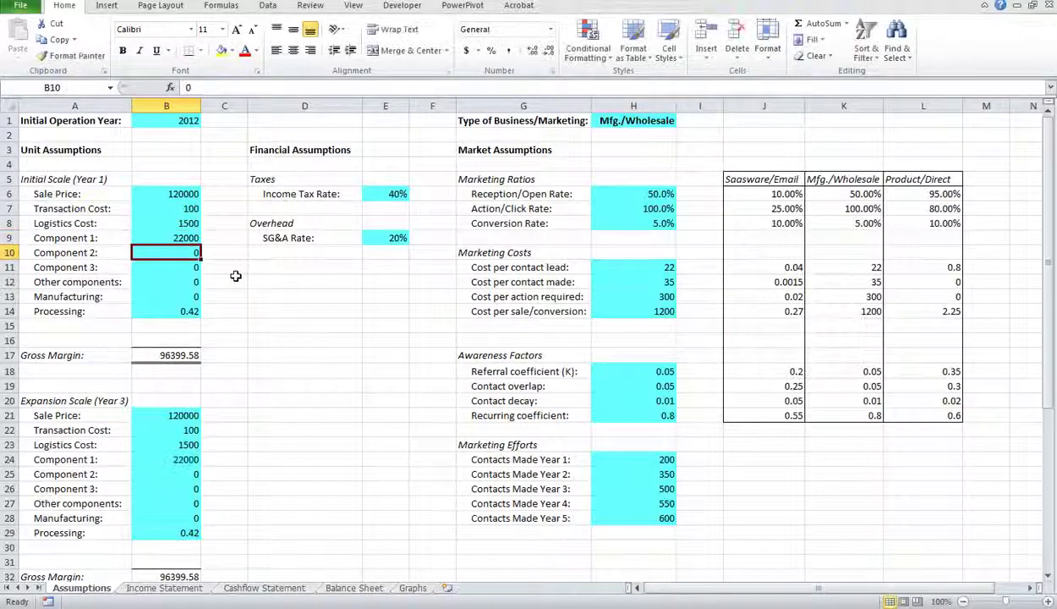
text(13000)
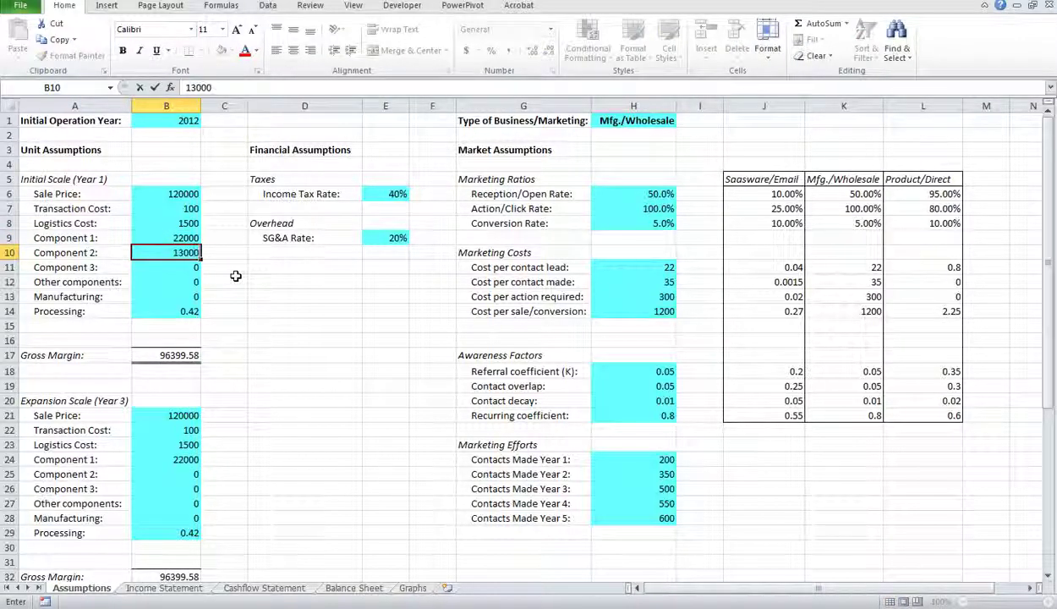
key(Return)
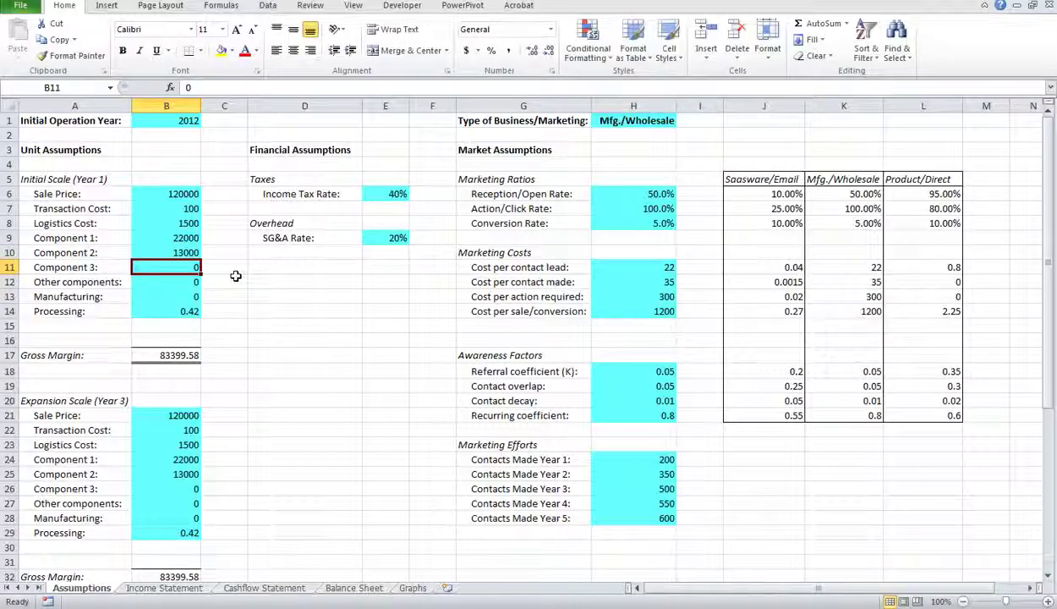
text(10000)
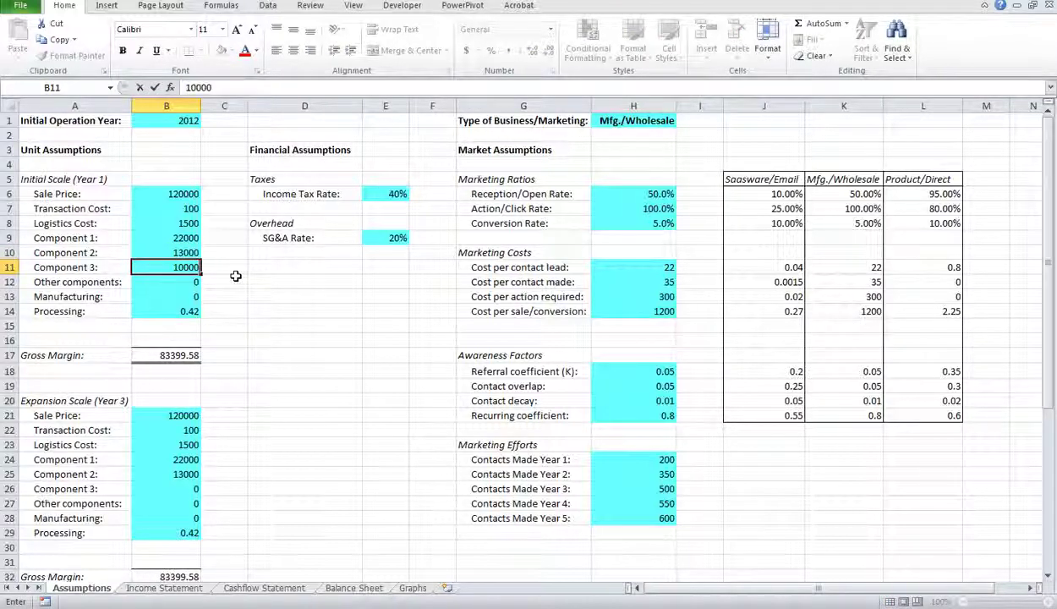
key(Return)
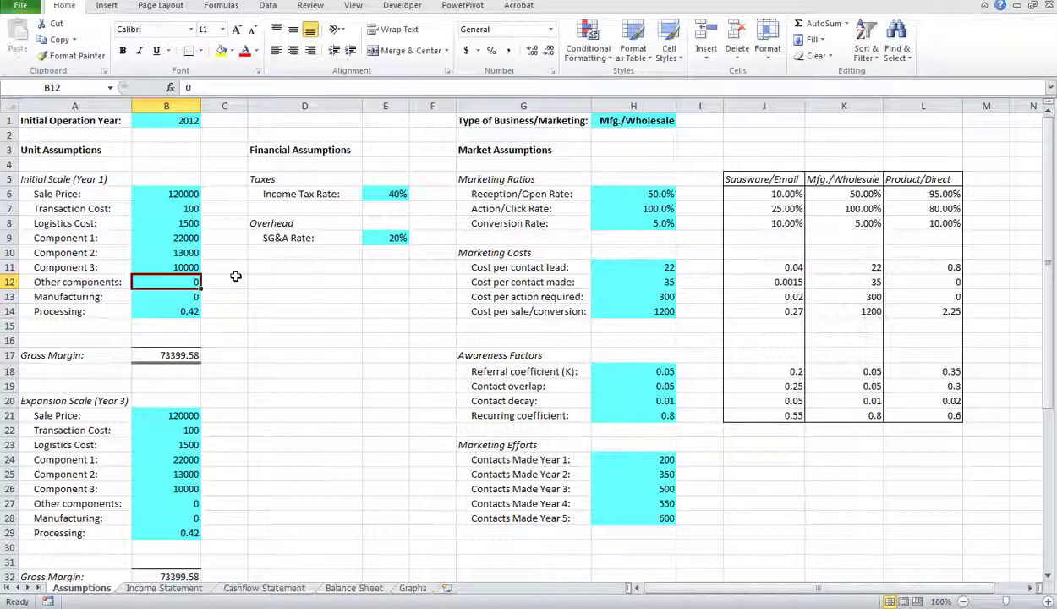
- Set the Initial Scale (Year 1) Manufacturing cost to 3400 and the Processing cost to 80
key(Return)
text(34)
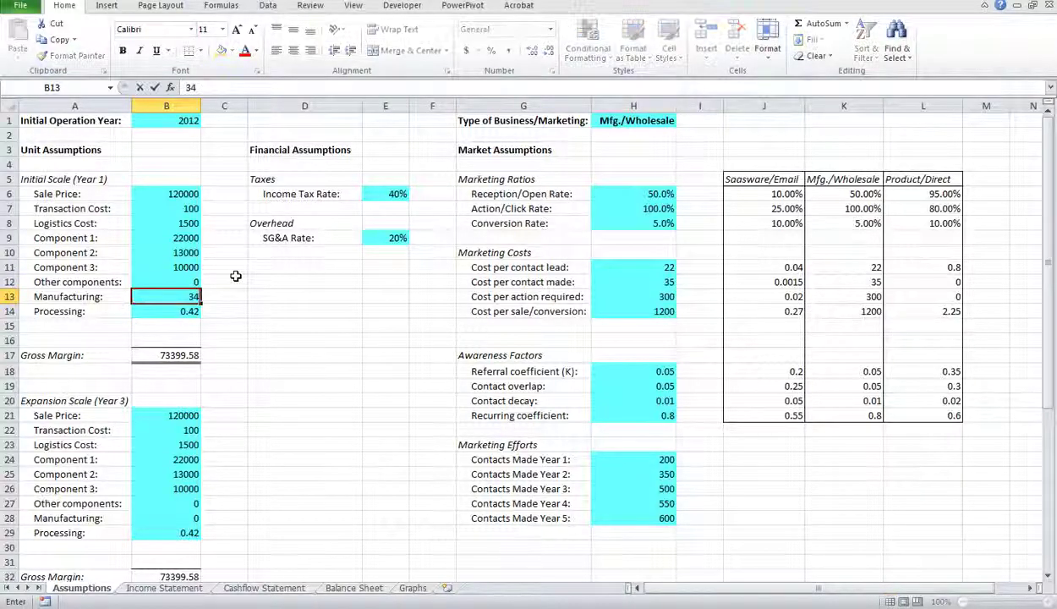
text(00)
key(Return)
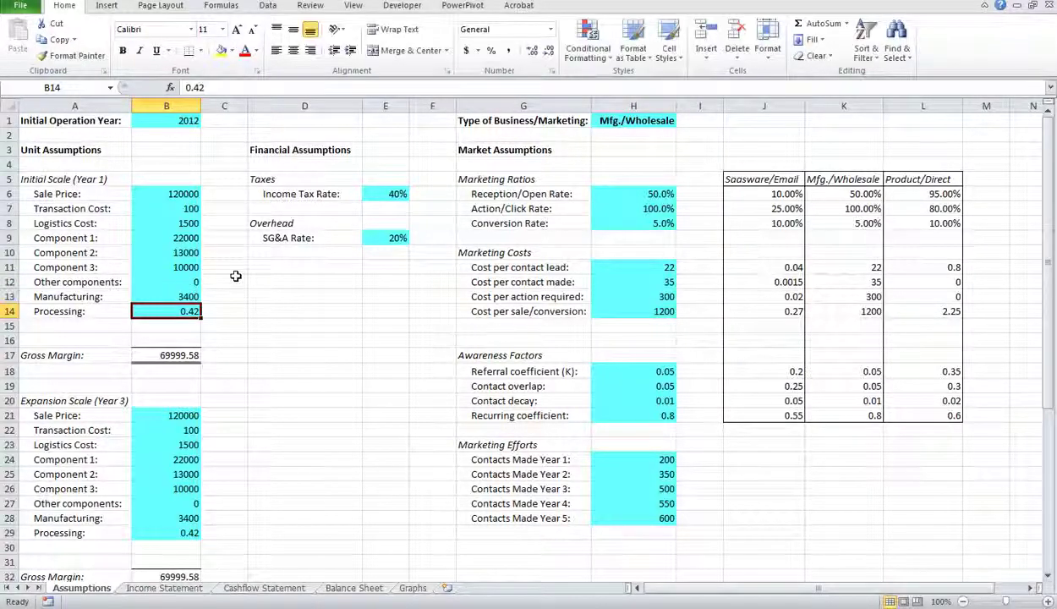
text(80)
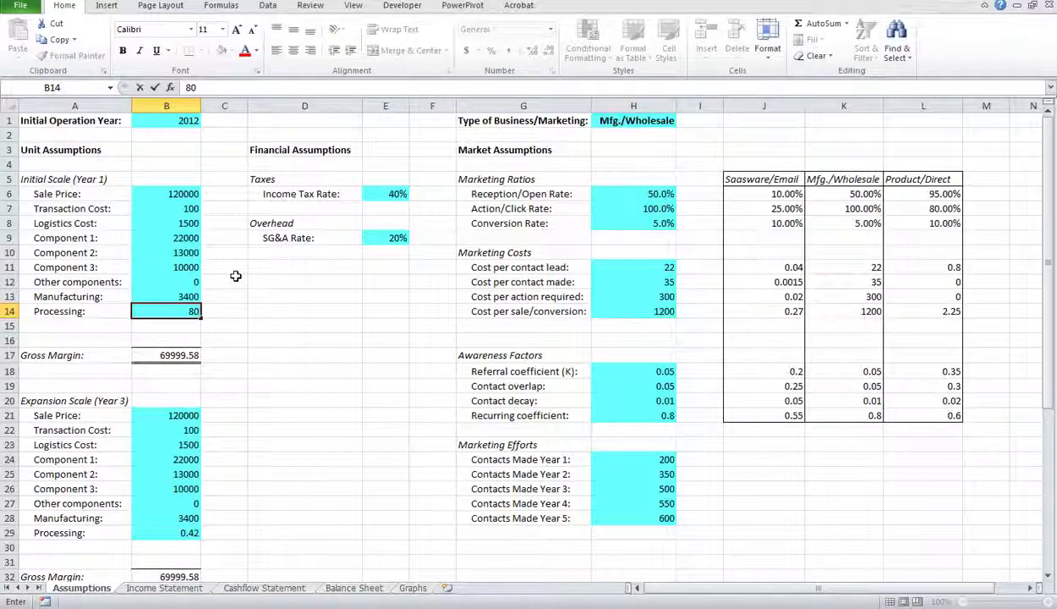
key(Return)
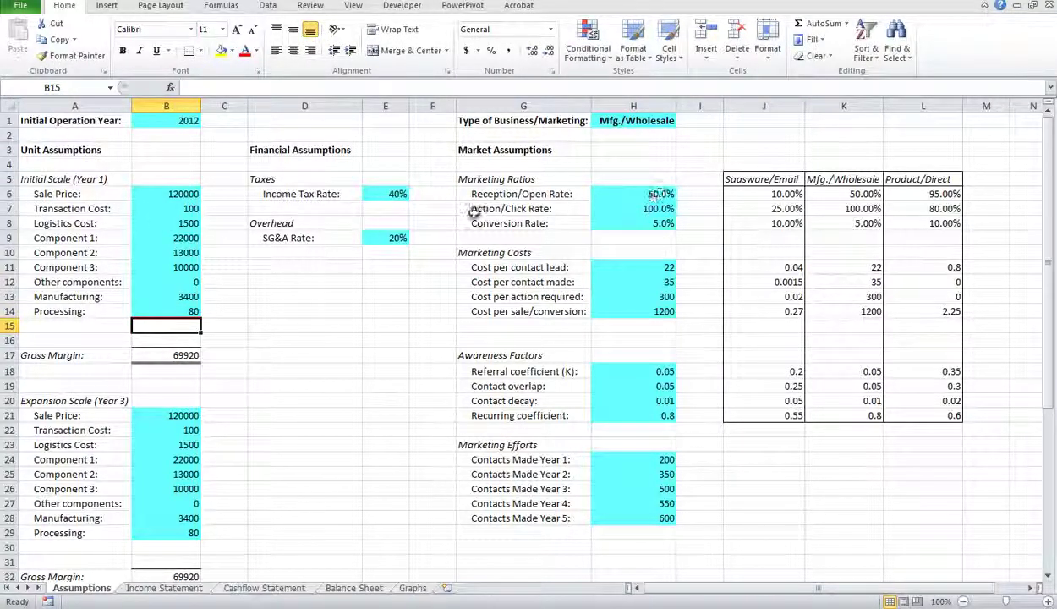
- Check the Graphs sheet for the wholesale scenario and set the Type of Business/Marketing on the Assumptions sheet to Product/Direct
click(413, 588)
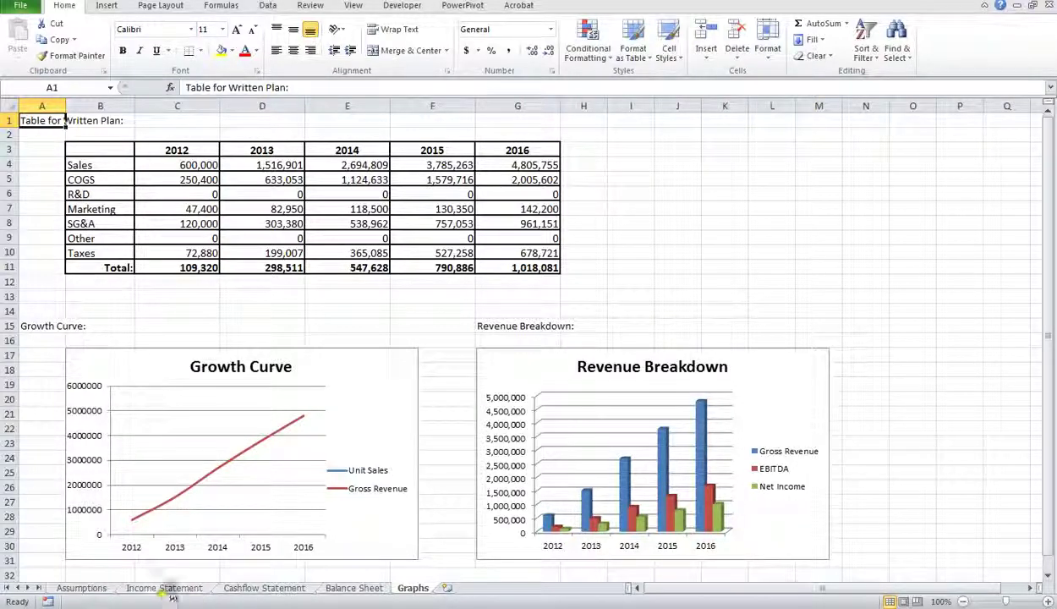
click(100, 588)
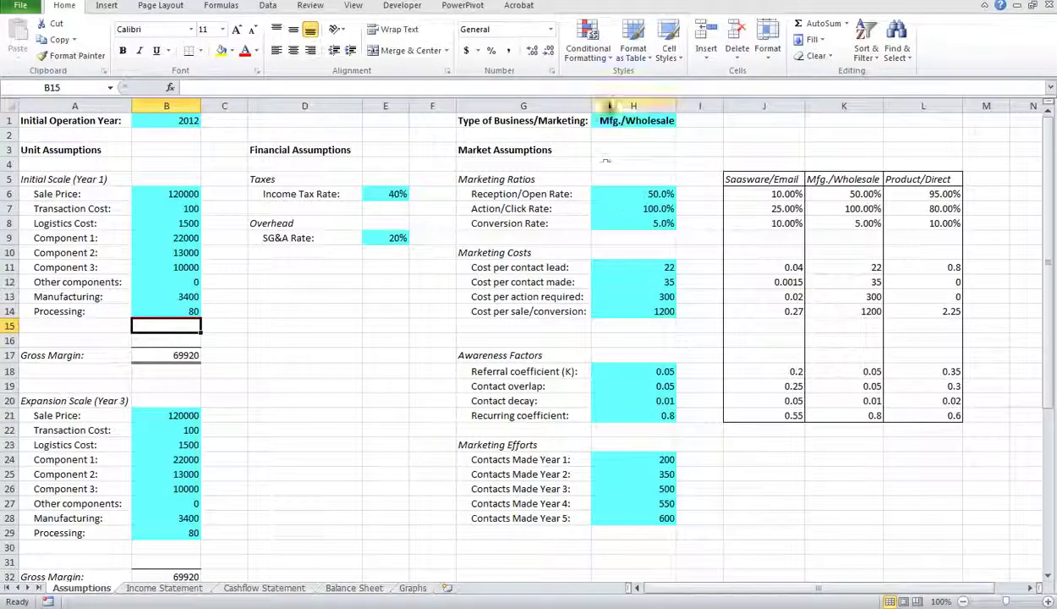
click(611, 120)
click(684, 123)
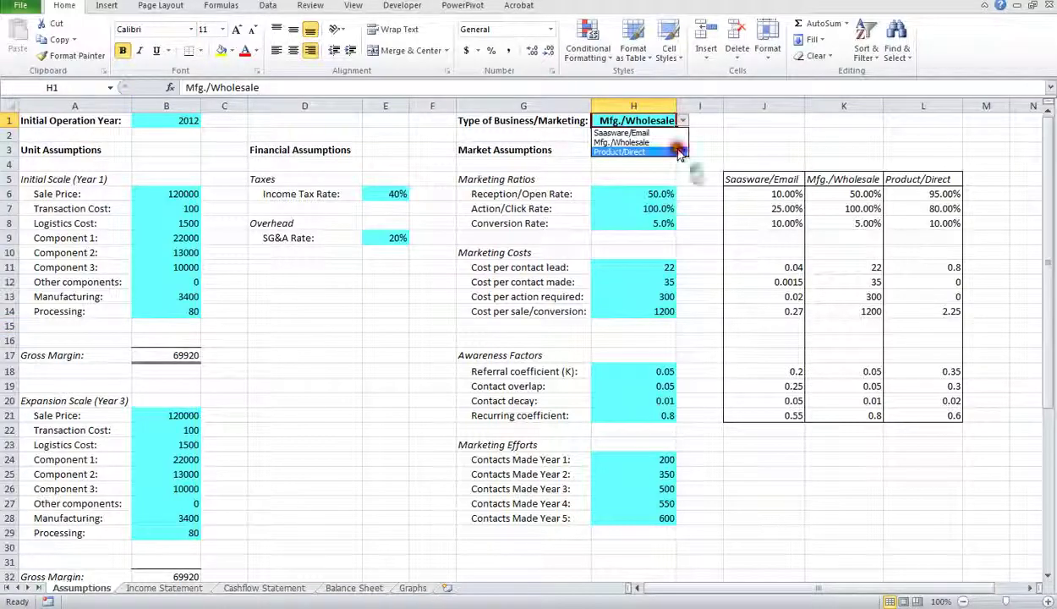
click(651, 151)
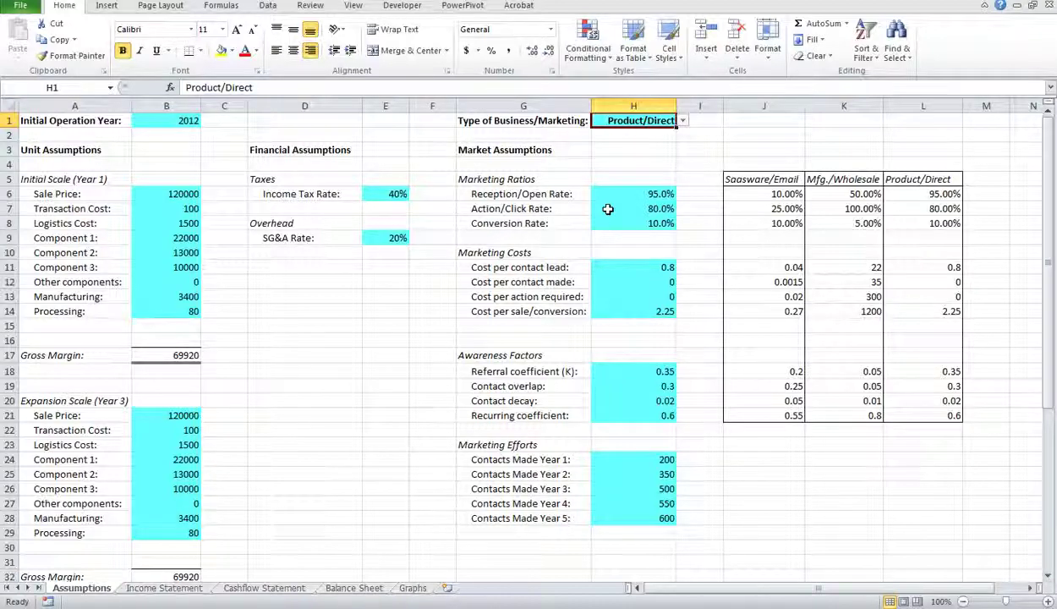
- Set the Initial Scale (Year 1) Sale Price to 59, Transaction Cost to 0.43 and Logistics Cost to 1
click(195, 194)
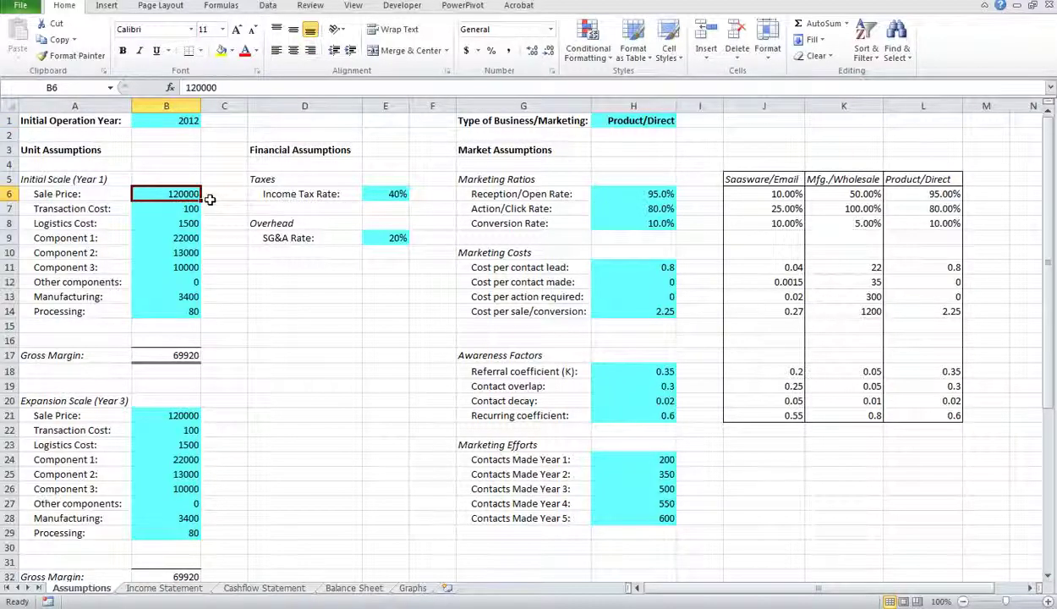
text(59)
key(Return)
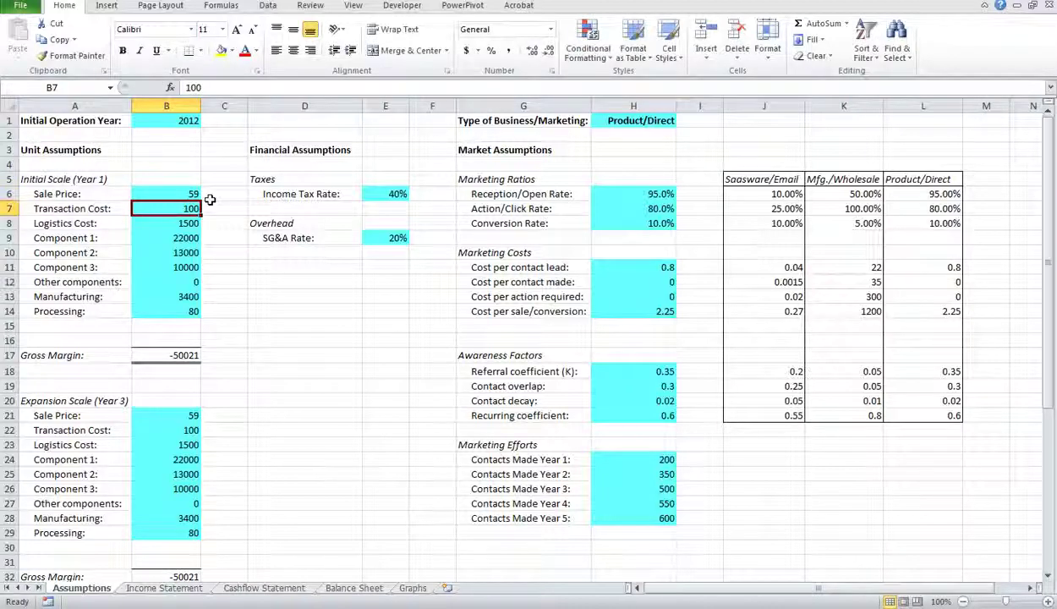
text(.)
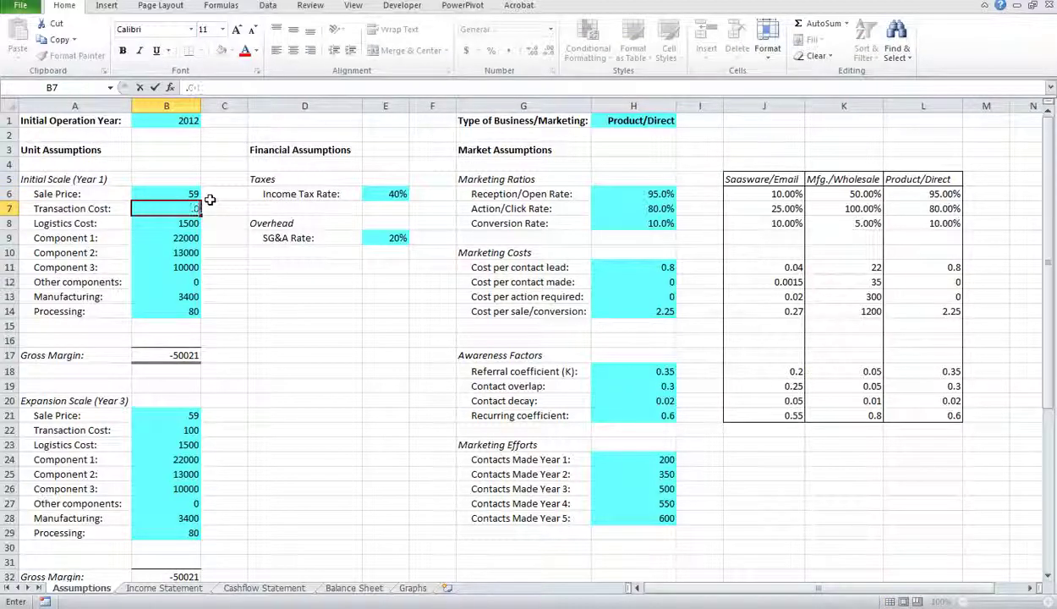
text(43)
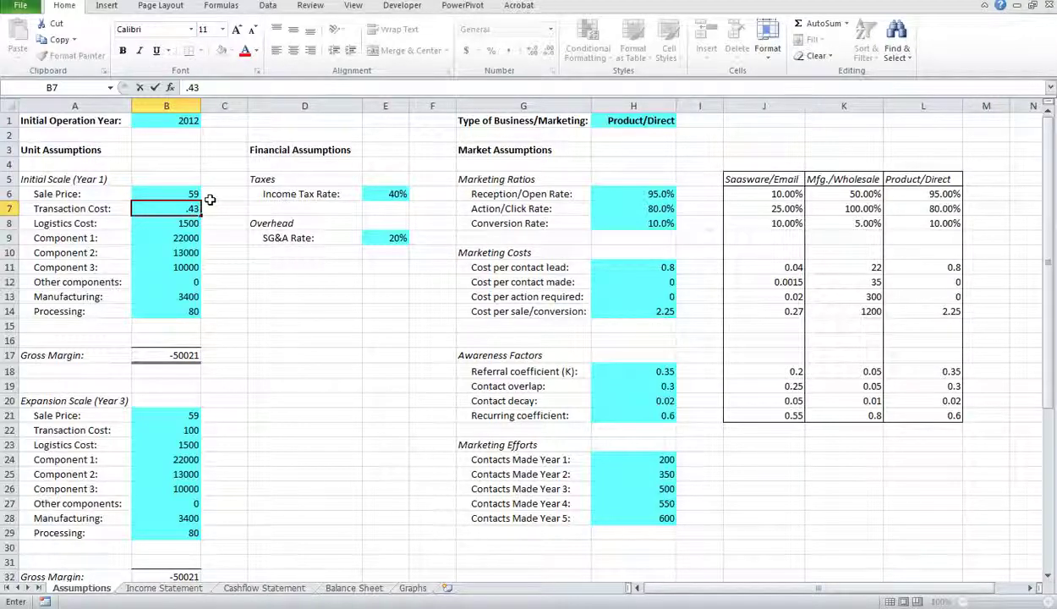
key(Return)
text(1)
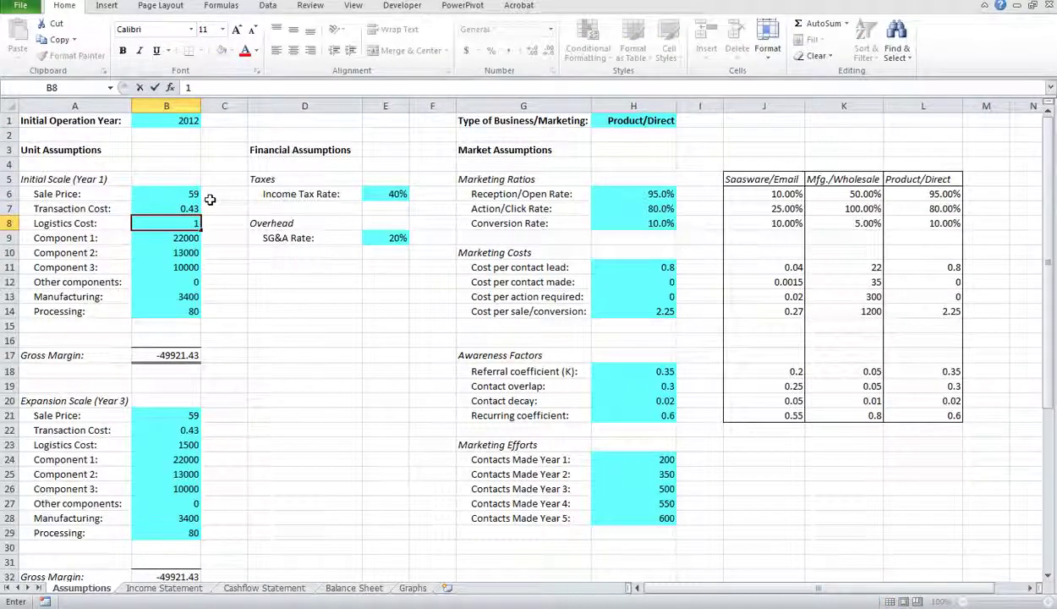
key(Return)
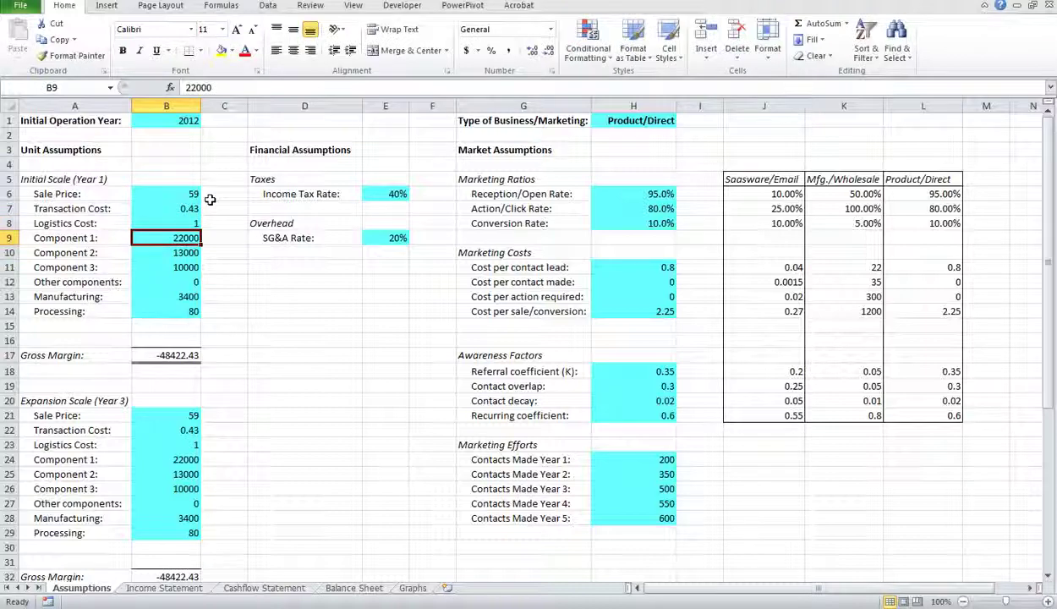
- Set the Initial Scale (Year 1) cost of Component 1 to 16 and of Components 2 and 3 to 0
text(16)
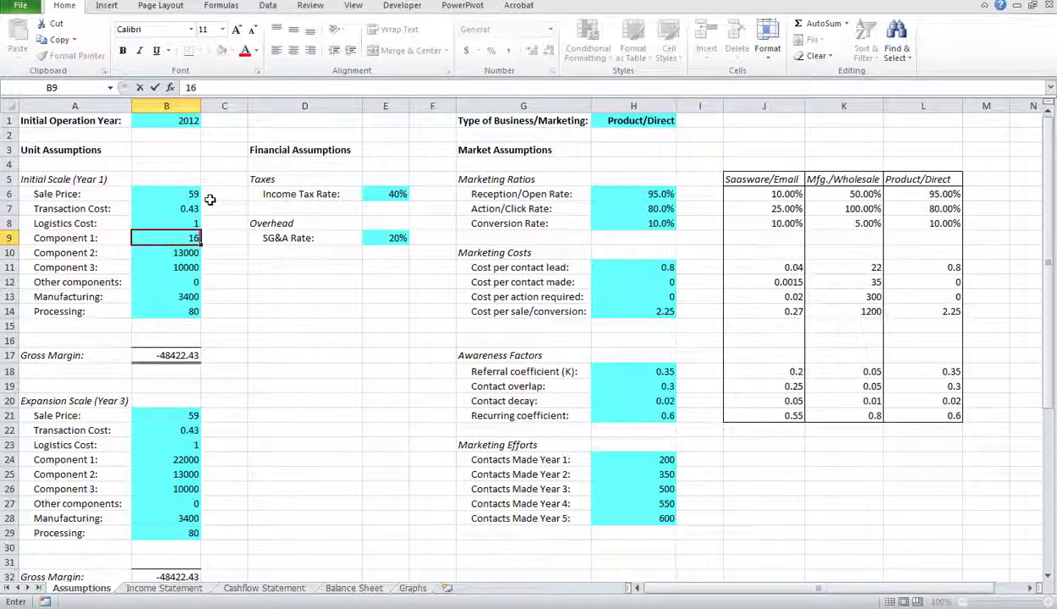
key(Return)
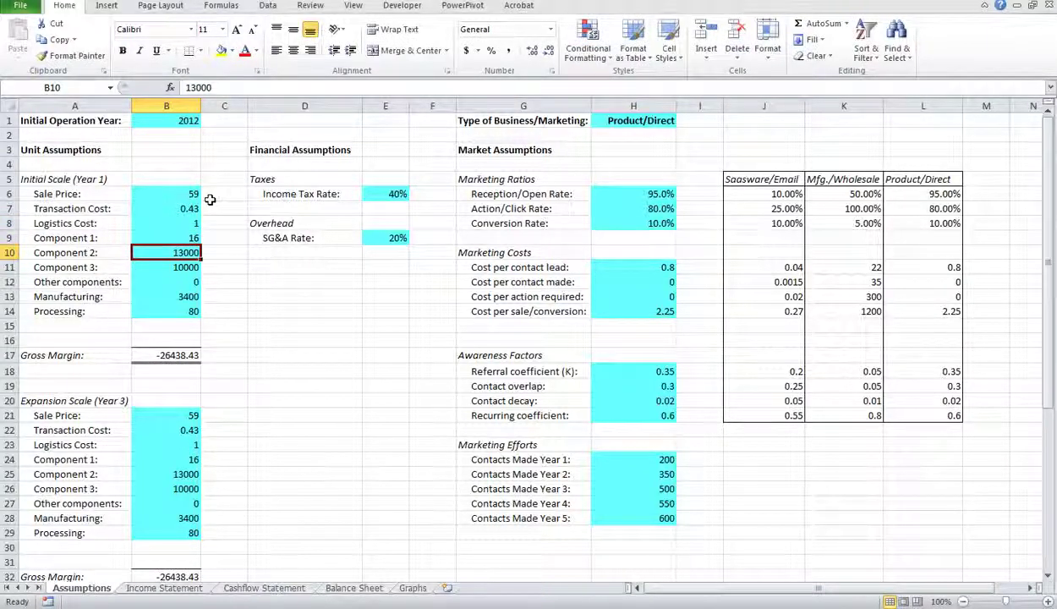
text(0)
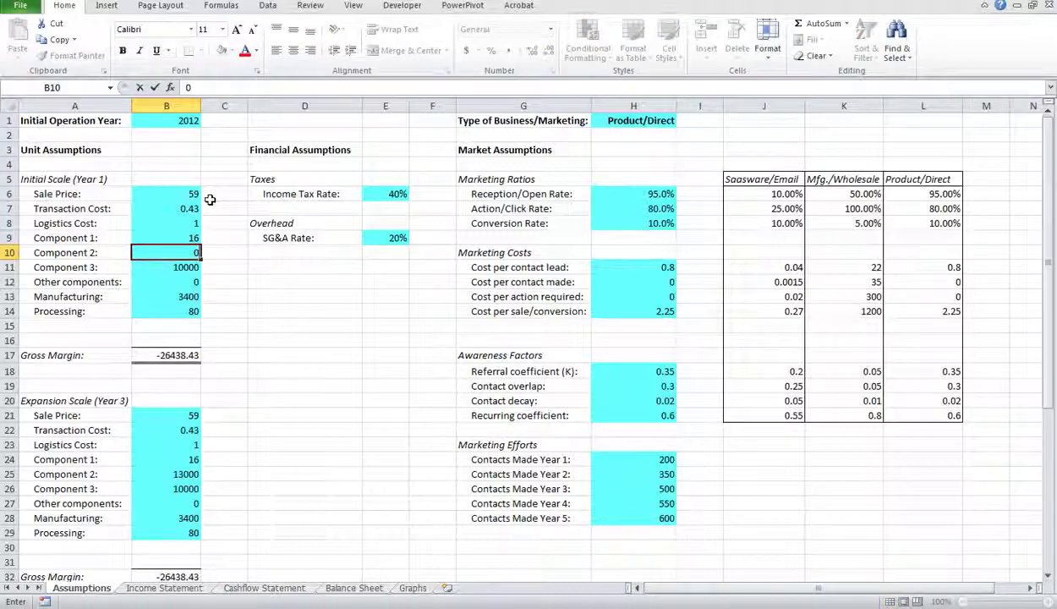
key(Return)
text(0)
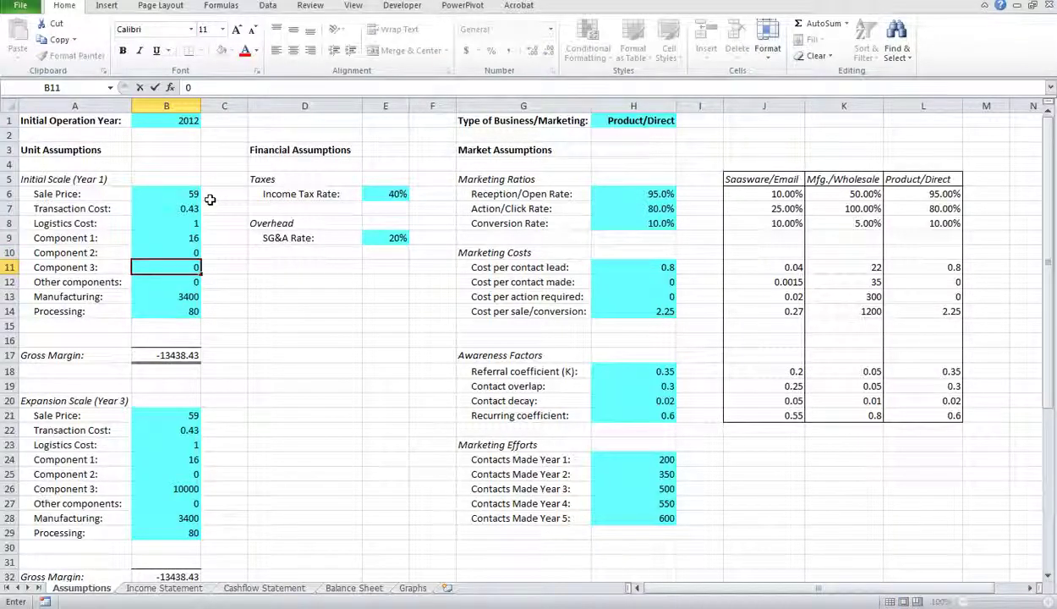
key(Return)
- Set the Initial Scale (Year 1) Manufacturing cost to 0 and Processing cost to 1.3, and check the Gross Margin formula
key(Return)
key(Down)
key(Up)
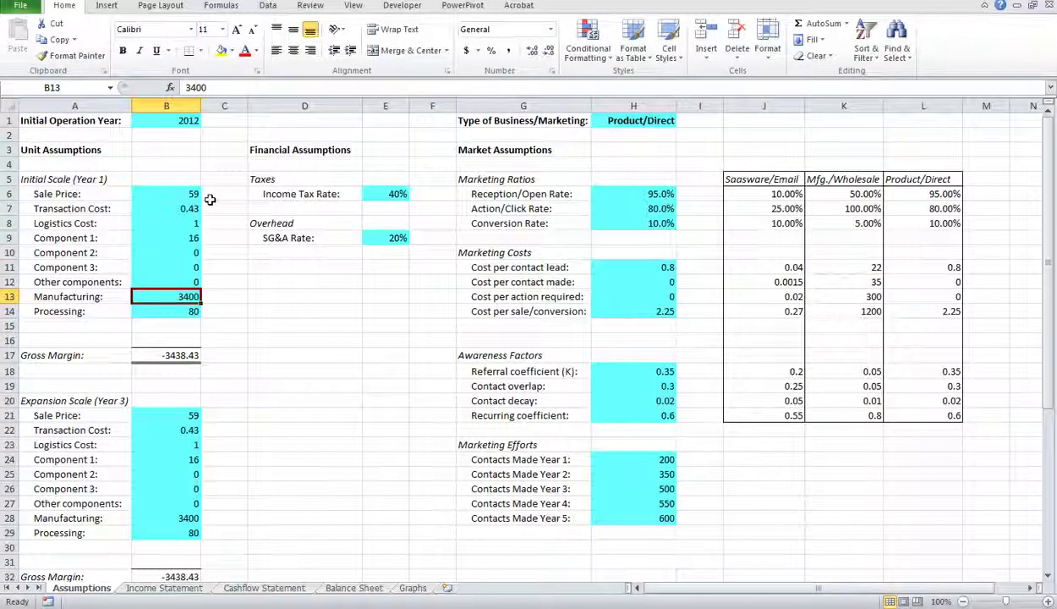
text(0)
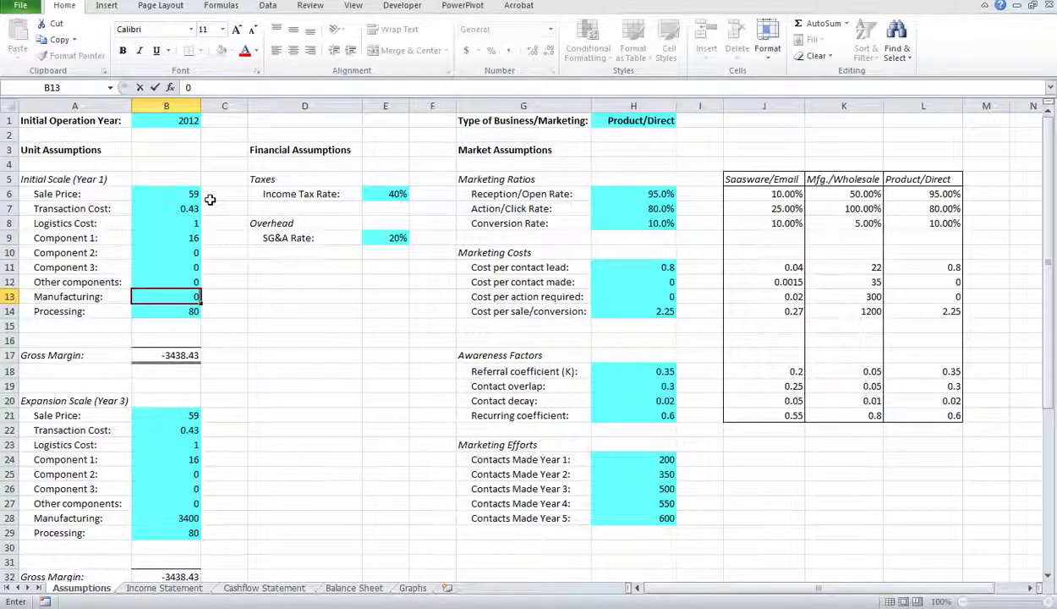
key(Return)
text(1.3)
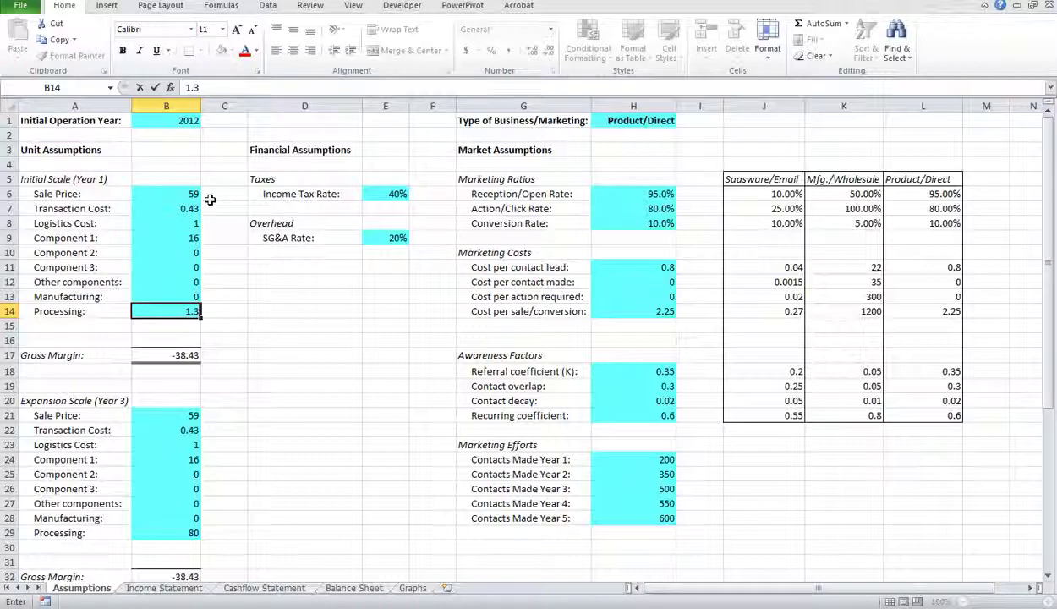
key(Return)
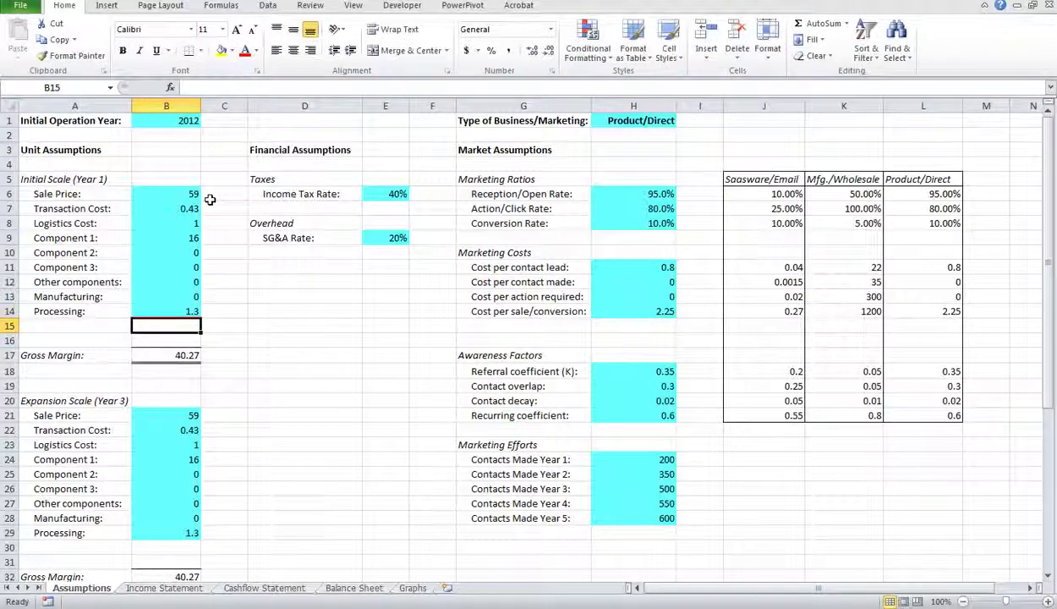
click(169, 354)
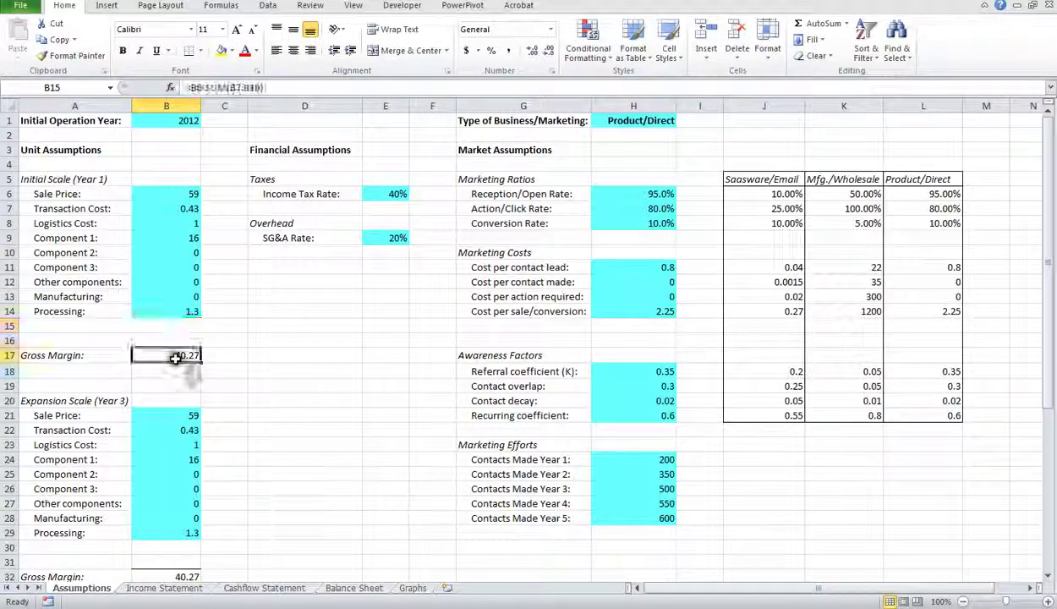
click(193, 195)
click(184, 356)
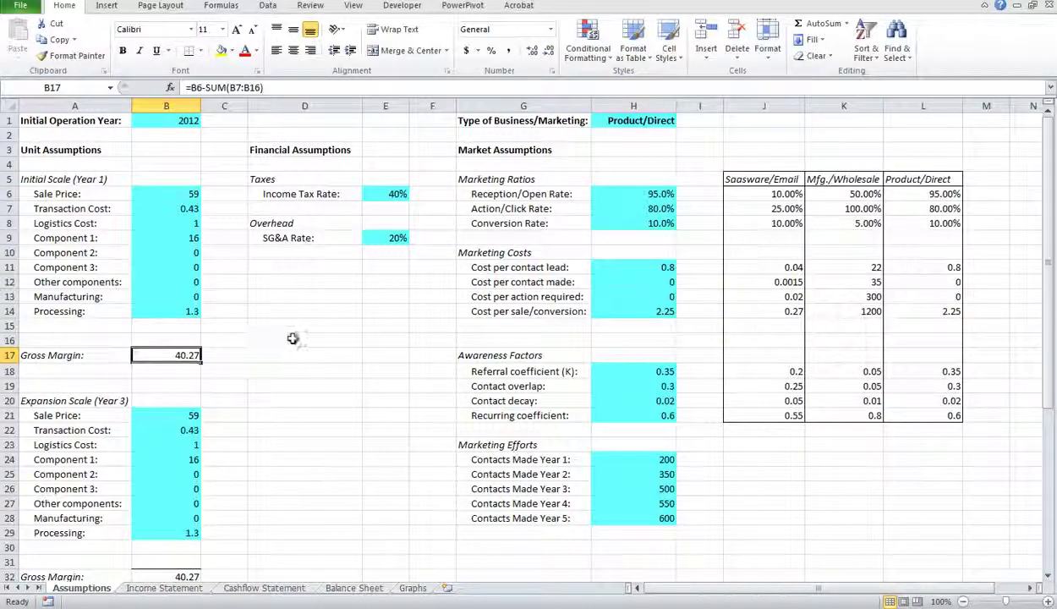
- Set the Contacts Made for Years 1 to 5 to 35000, 60000, 120000, 135000 and 140000
click(657, 461)
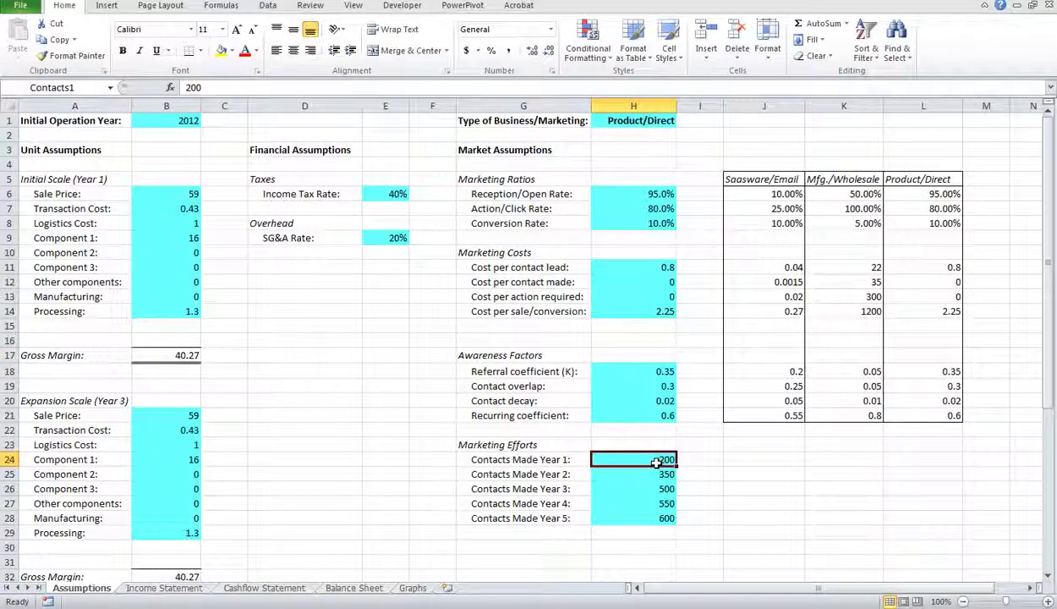
text(35000)
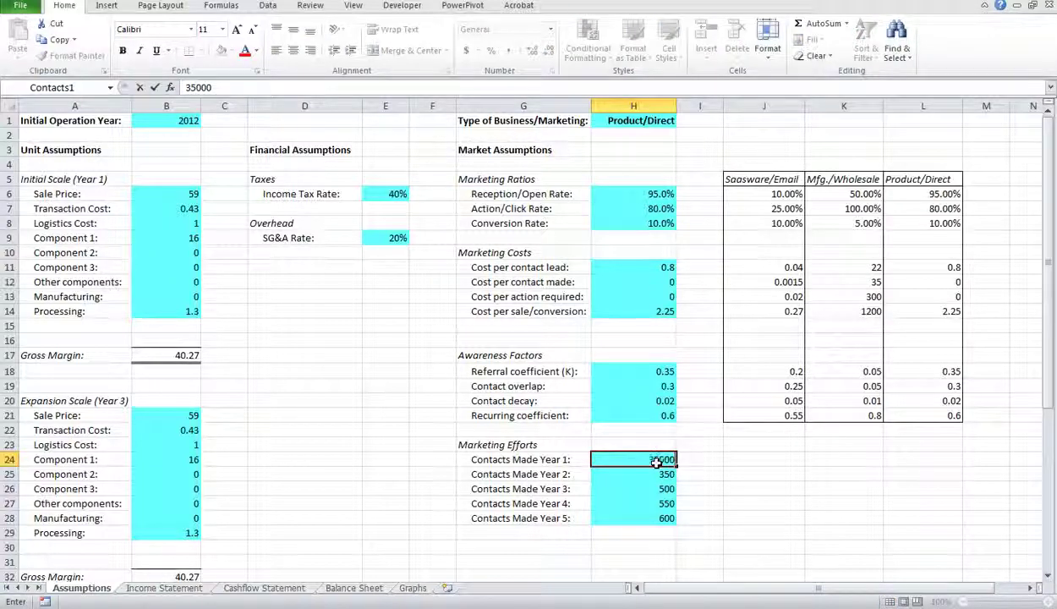
key(Return)
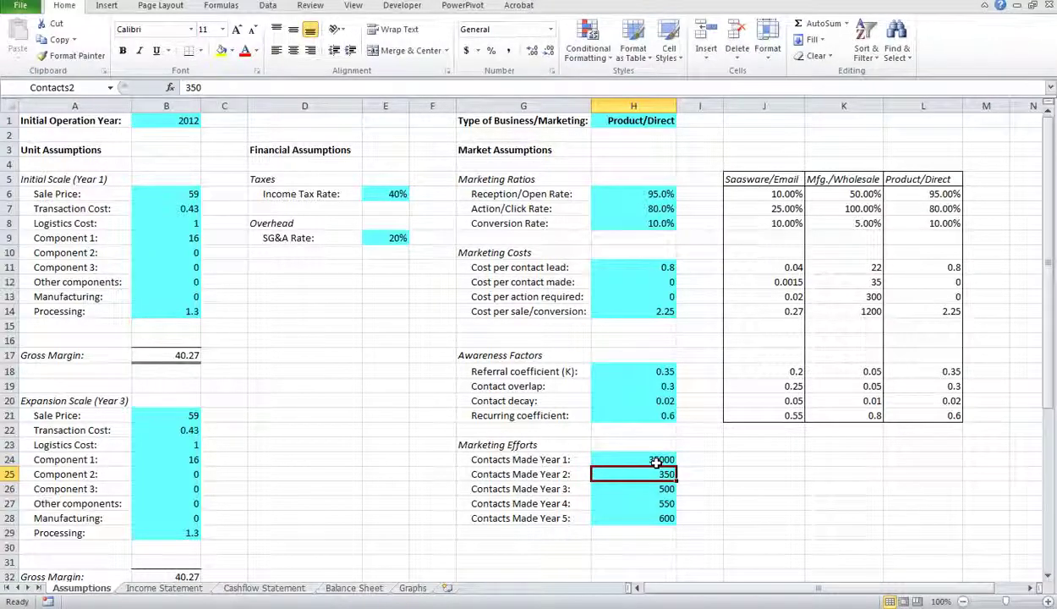
text(60000)
key(Return)
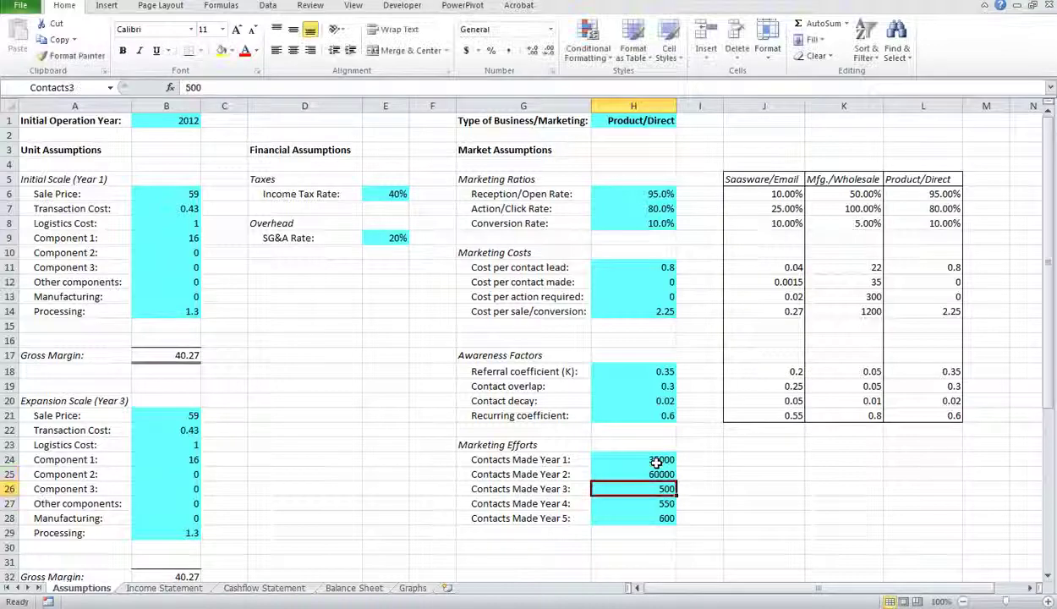
text(12)
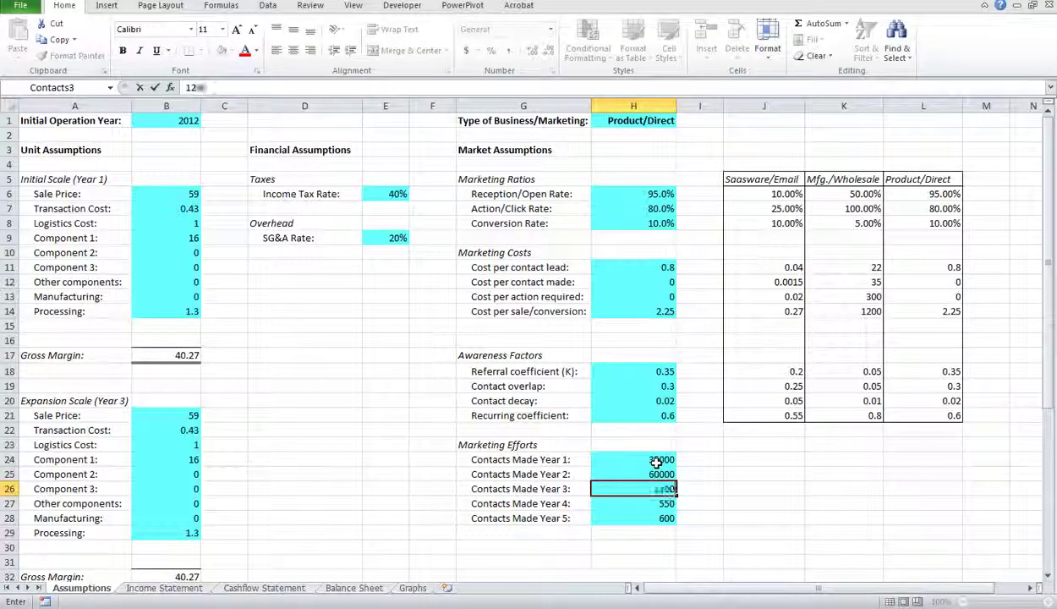
text(0000)
key(Return)
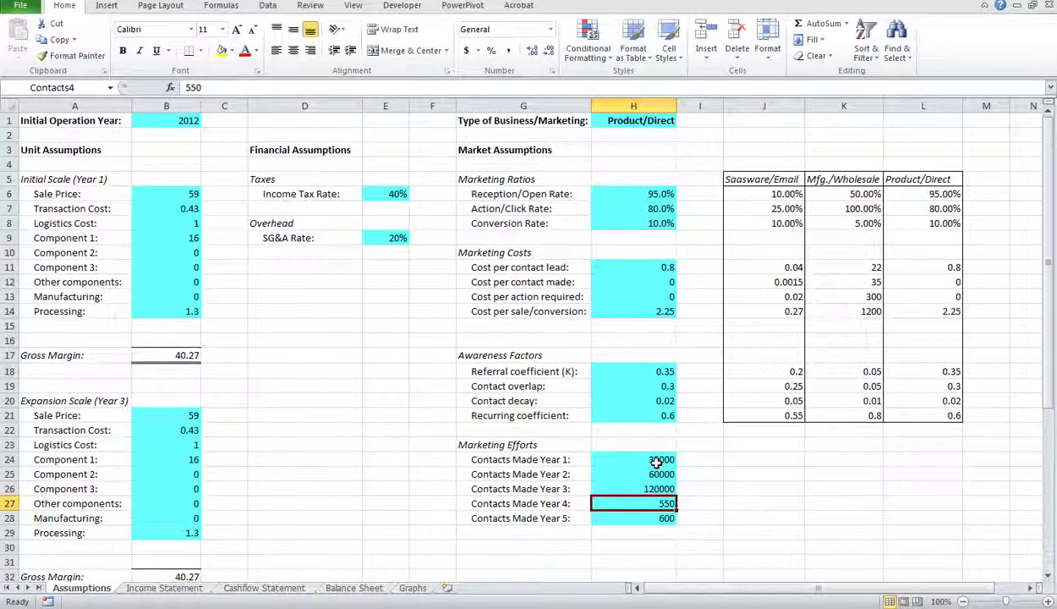
text(135000)
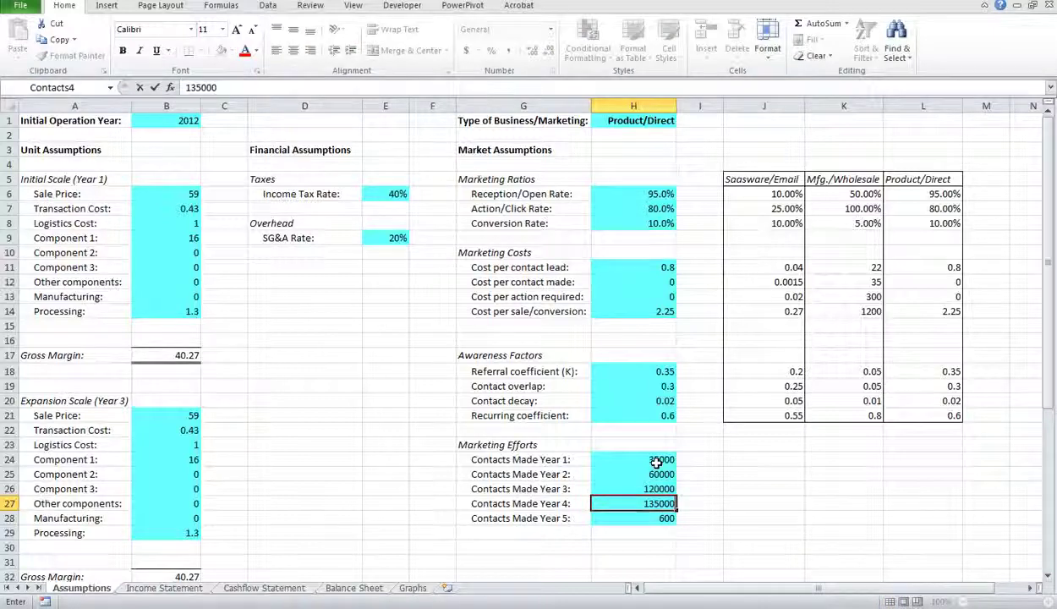
key(Return)
text(140000)
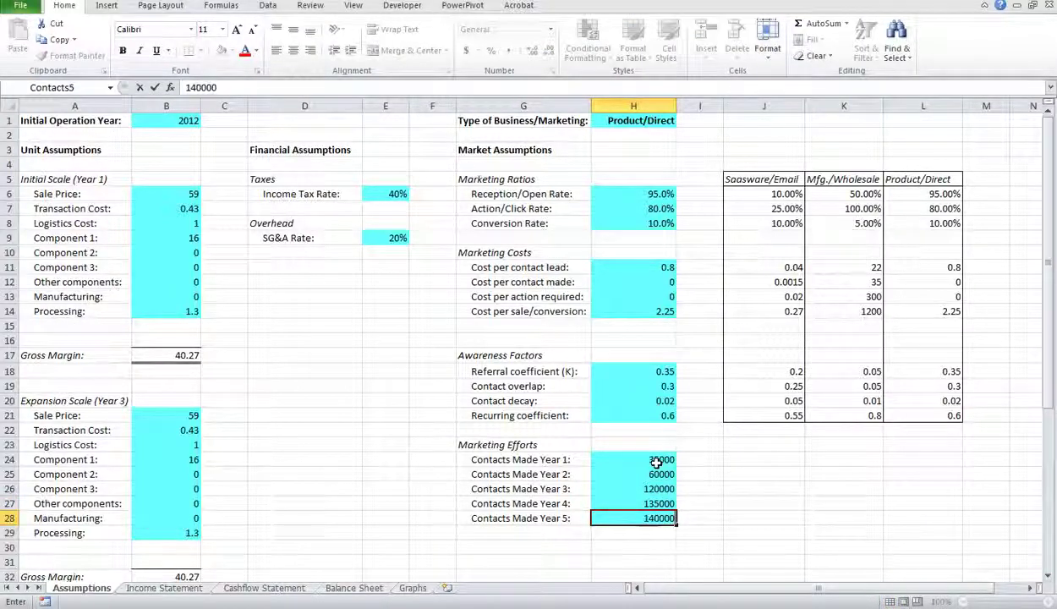
key(Return)
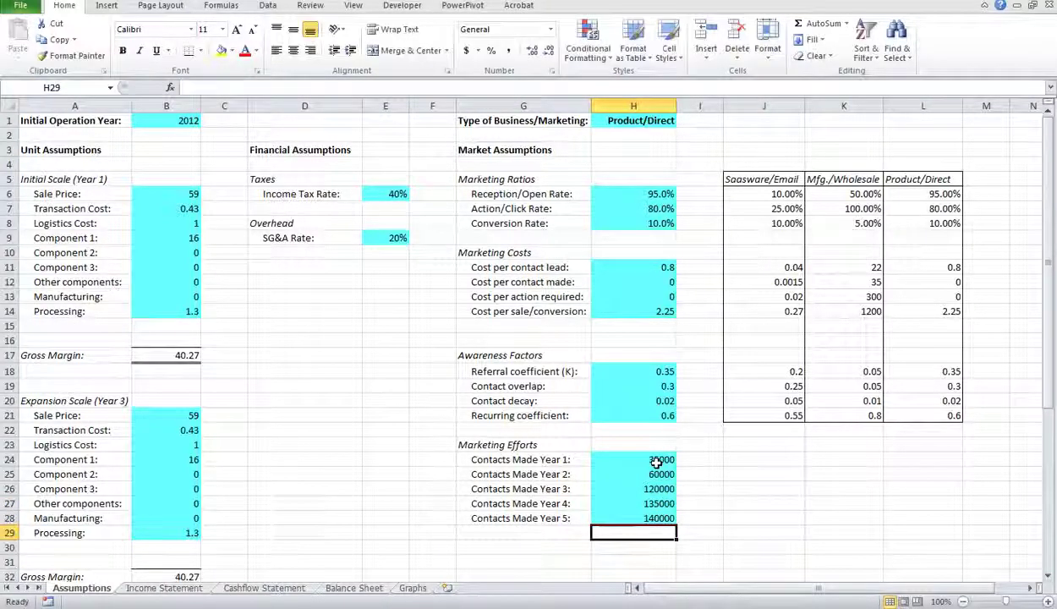
- Check the Graphs sheet for the direct product scenario and set the Type of Business/Marketing on the Assumptions sheet to Saasware/Email
click(413, 588)
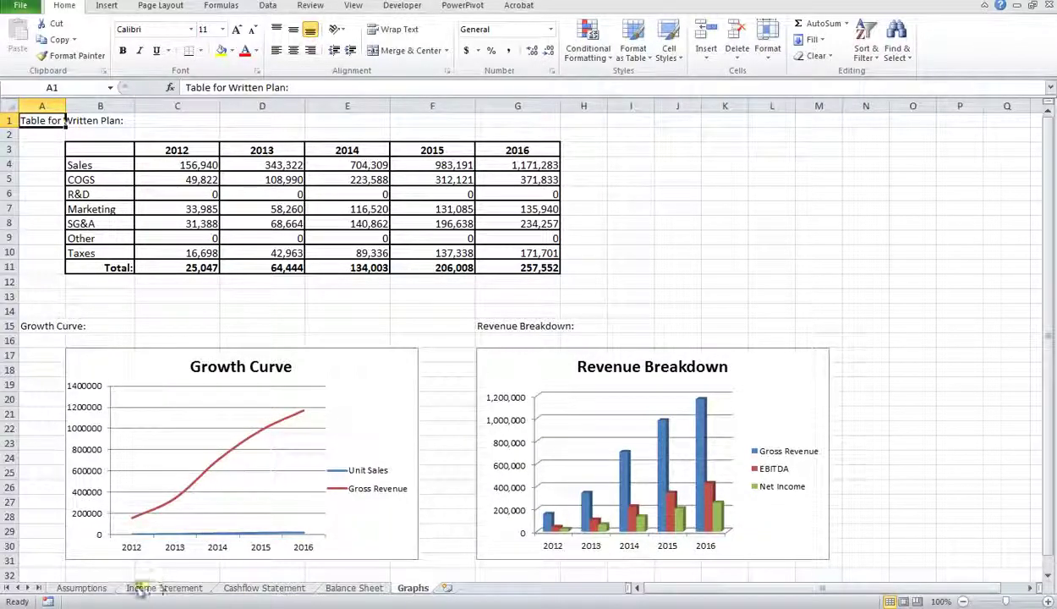
click(91, 590)
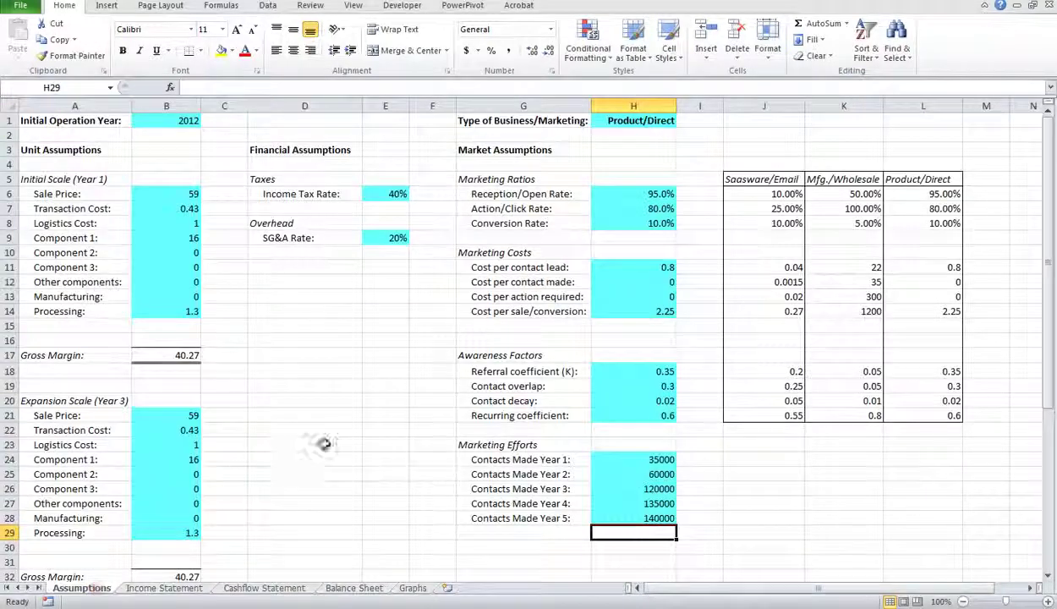
click(655, 120)
click(682, 120)
click(622, 132)
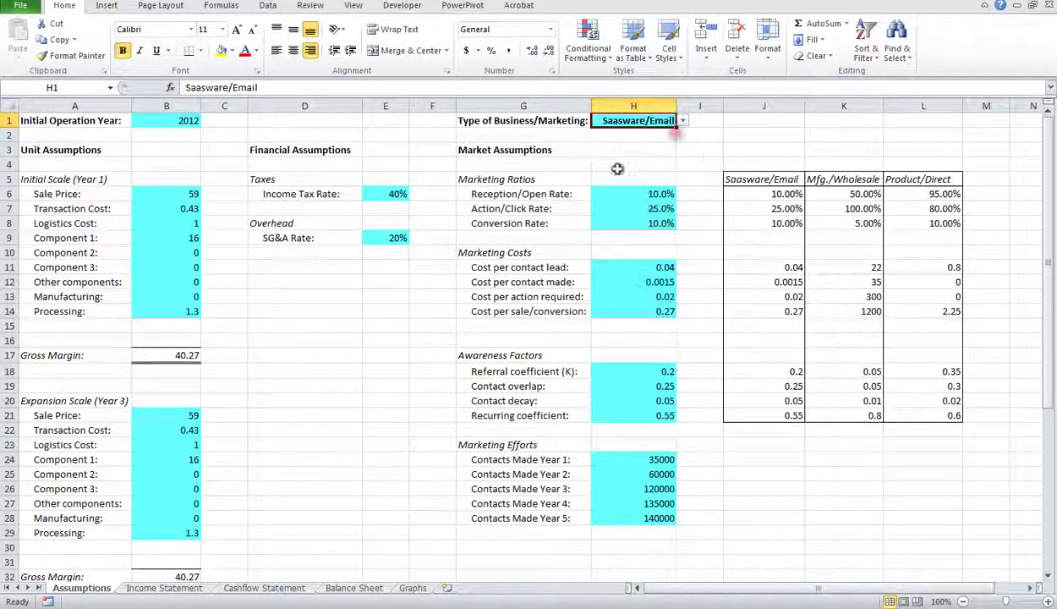
- Set Contacts Made Year 1 to 1000000 and fill the same value down through Year 5
click(663, 459)
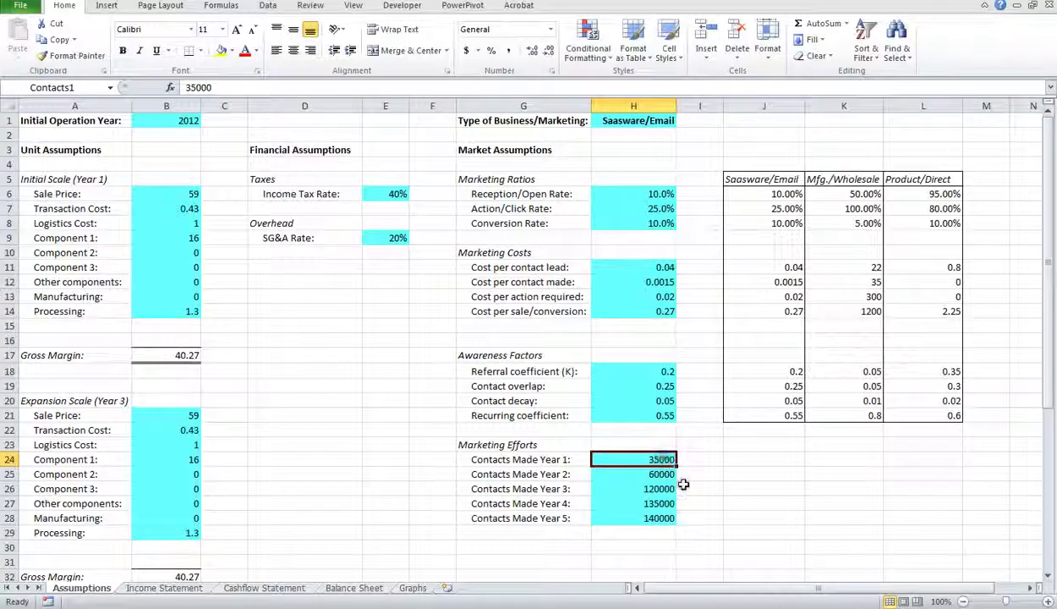
text(1000000)
key(Return)
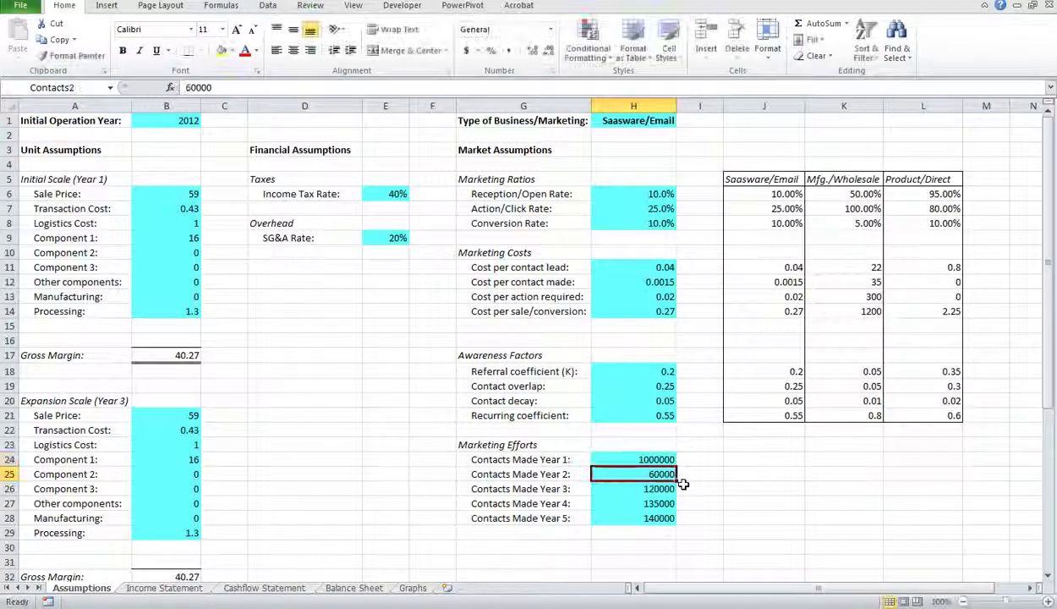
click(670, 459)
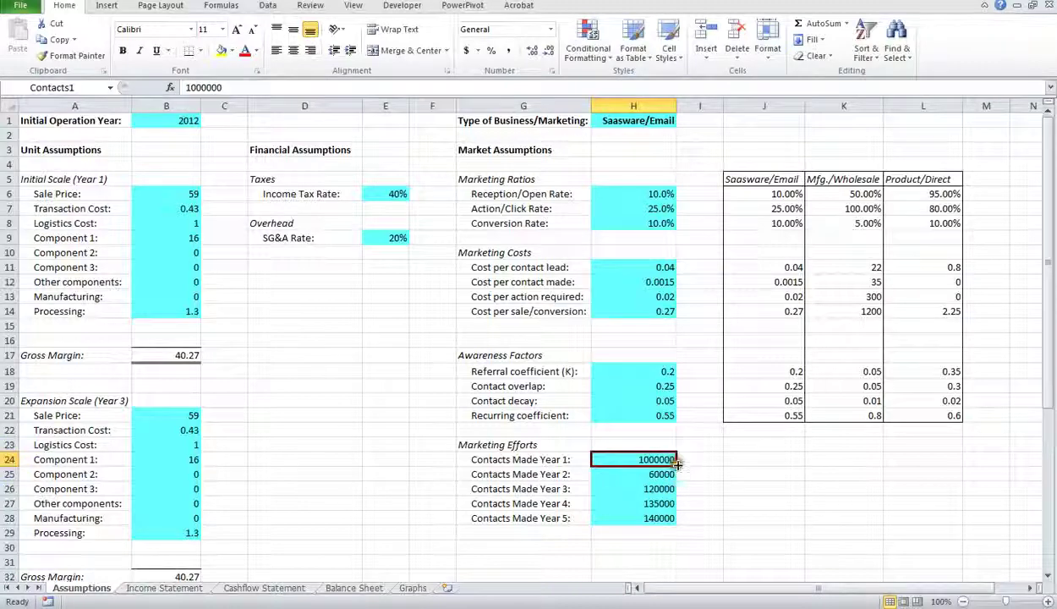
drag(676, 466, 676, 524)
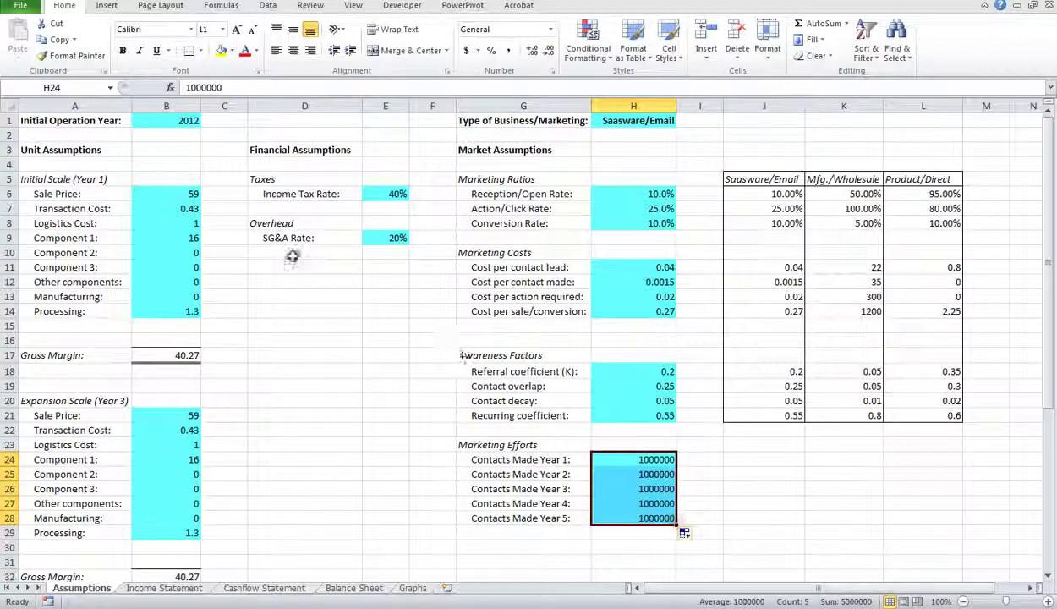
- Set the Initial Scale (Year 1) Sale Price to 29.99 and Transaction Cost to 0.23
click(192, 196)
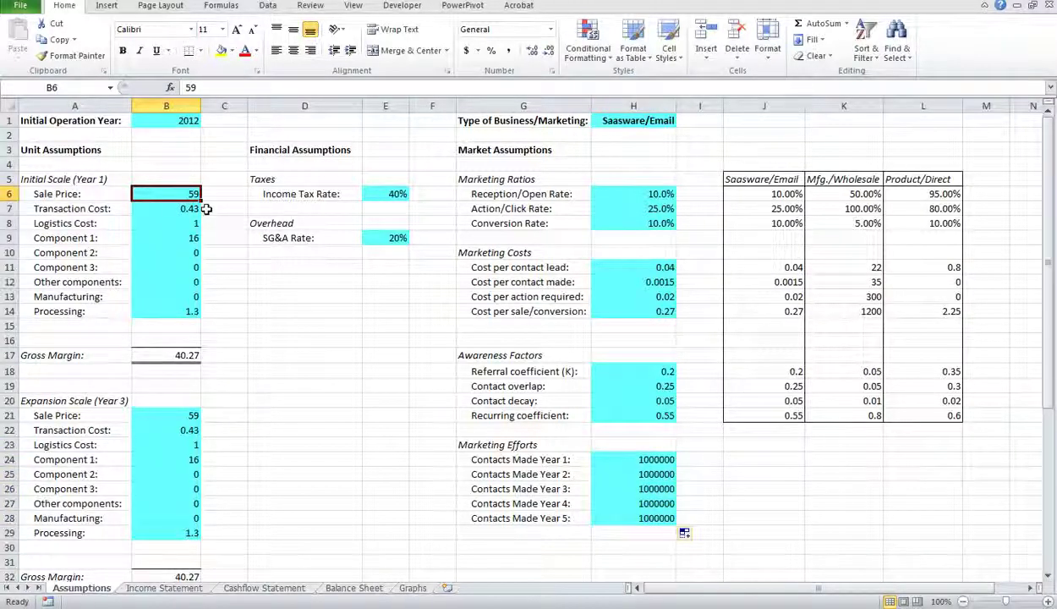
text(29)
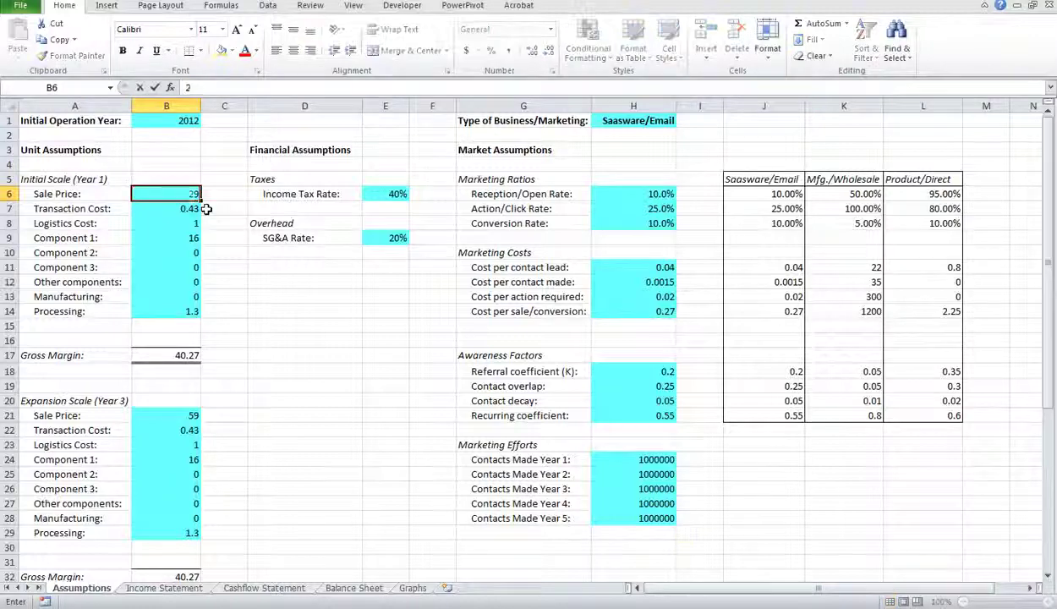
text(.99)
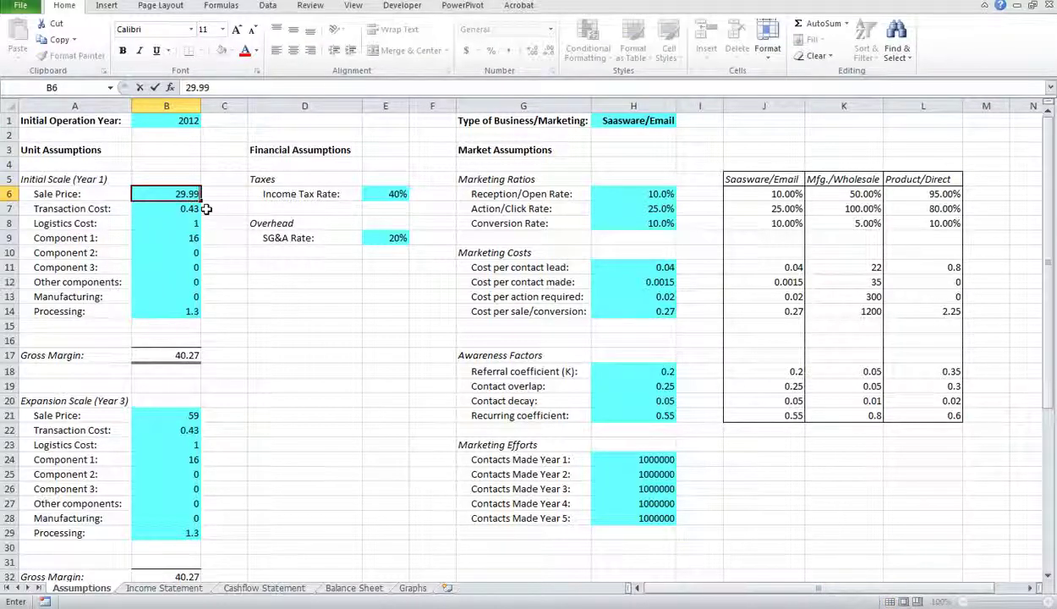
key(Return)
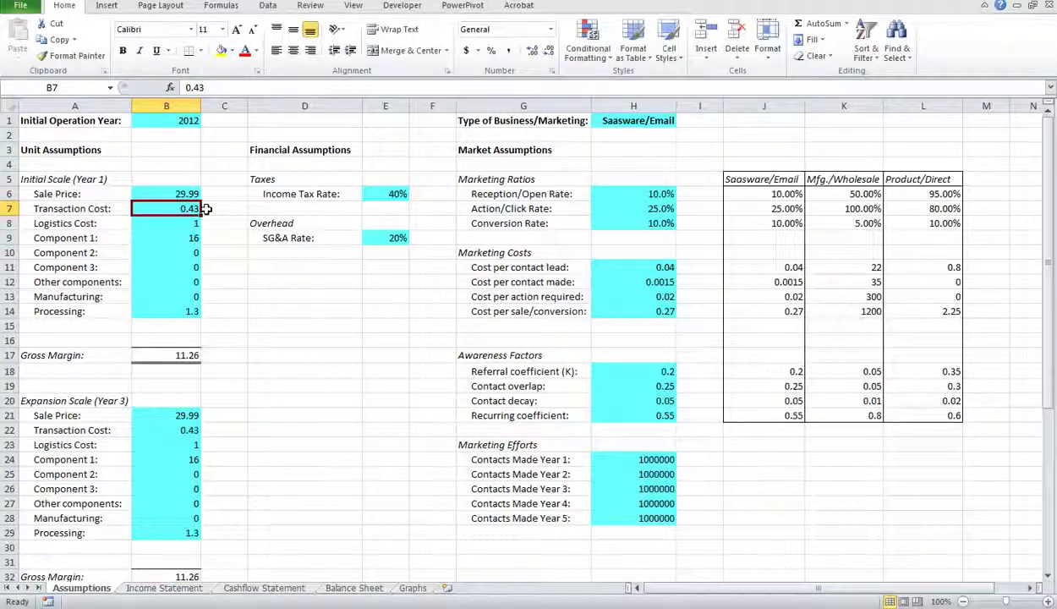
text(.23)
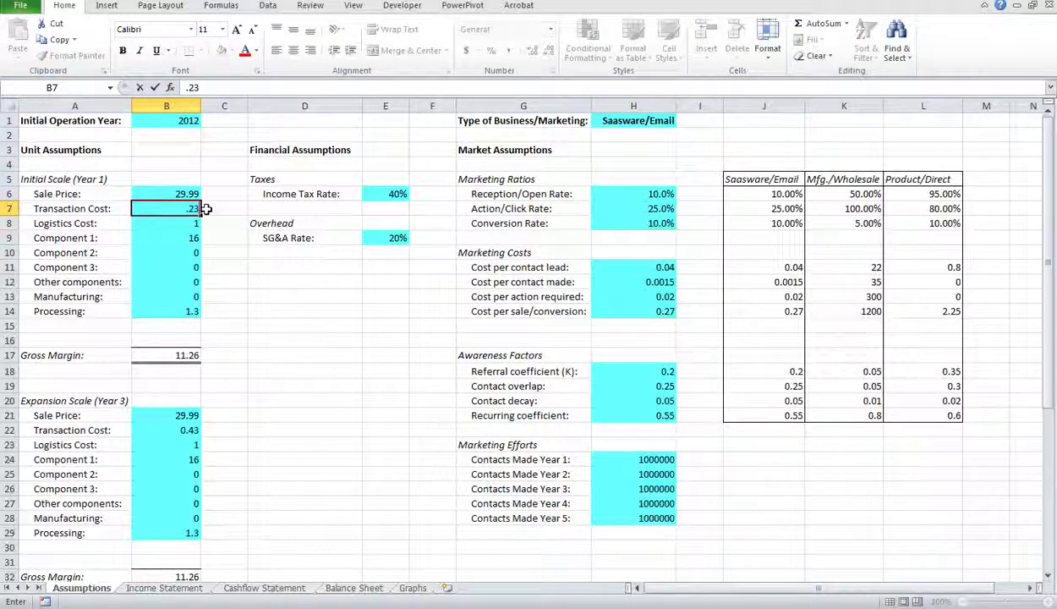
key(Return)
- Set the Initial Scale (Year 1) Logistics Cost and Component 1 to 0, and Processing to 0.42
text(0)
key(Return)
text(0)
key(Return)
key(Return)
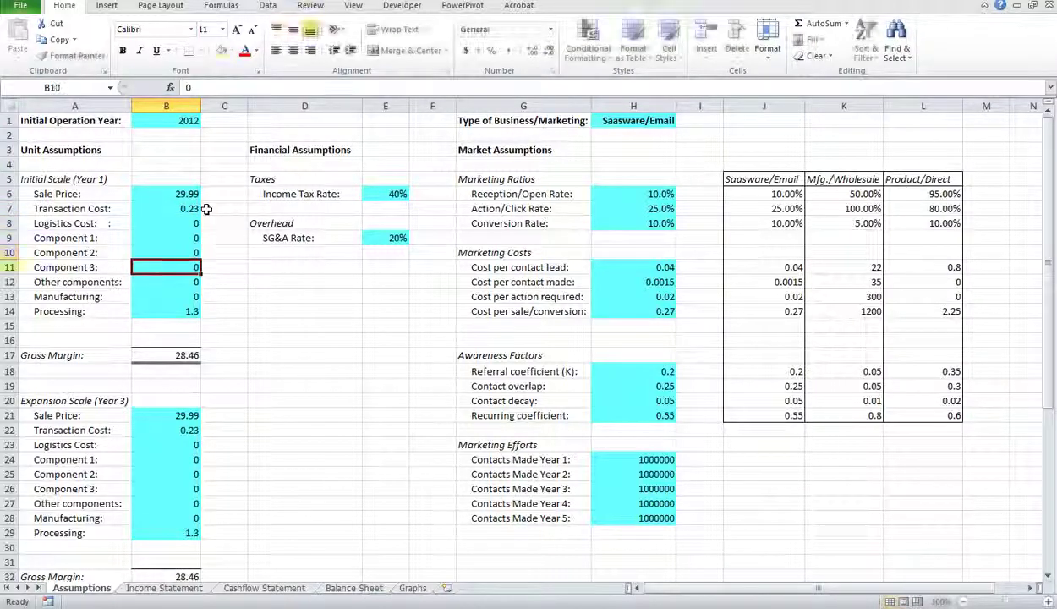
key(Return)
key(Return)
key(Return)
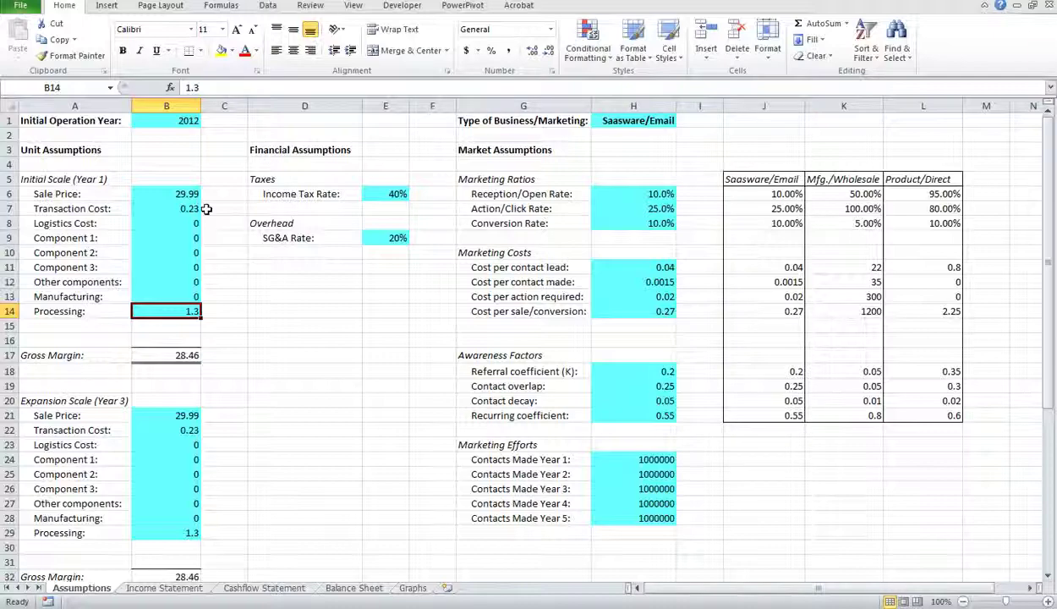
text(0.42)
key(Return)
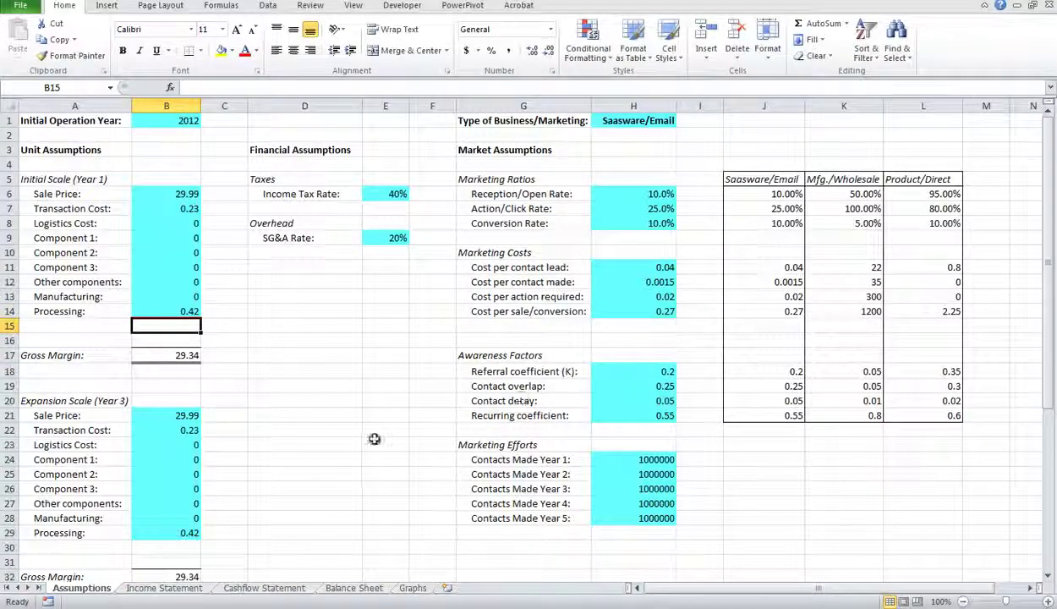
- Examine the Marketing Ratios for the Saasware/Email business: Reception/Open Rate, Action/Click Rate and Conversion Rate
click(663, 194)
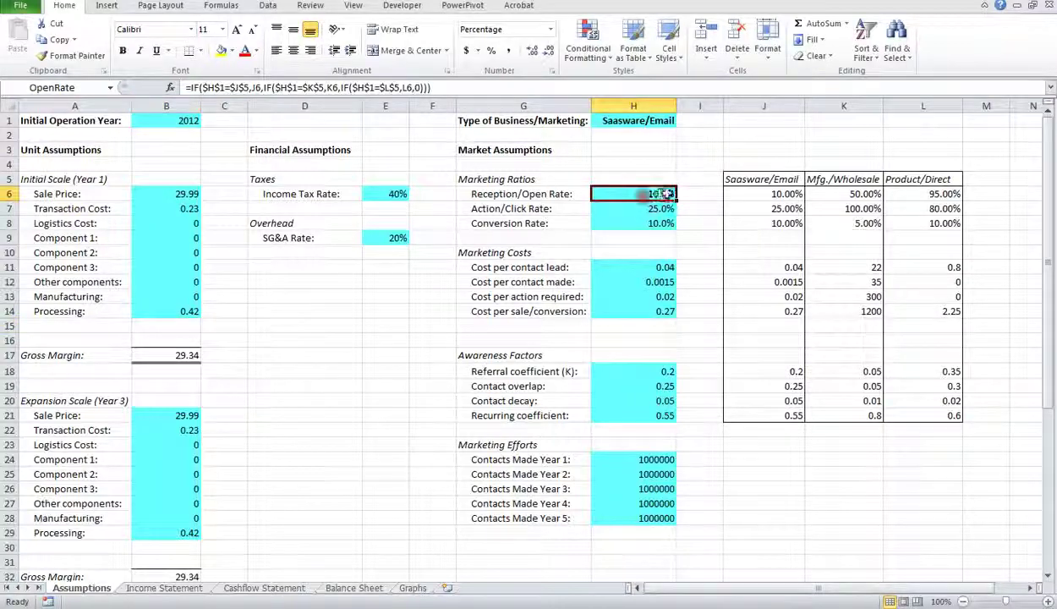
click(647, 463)
click(657, 196)
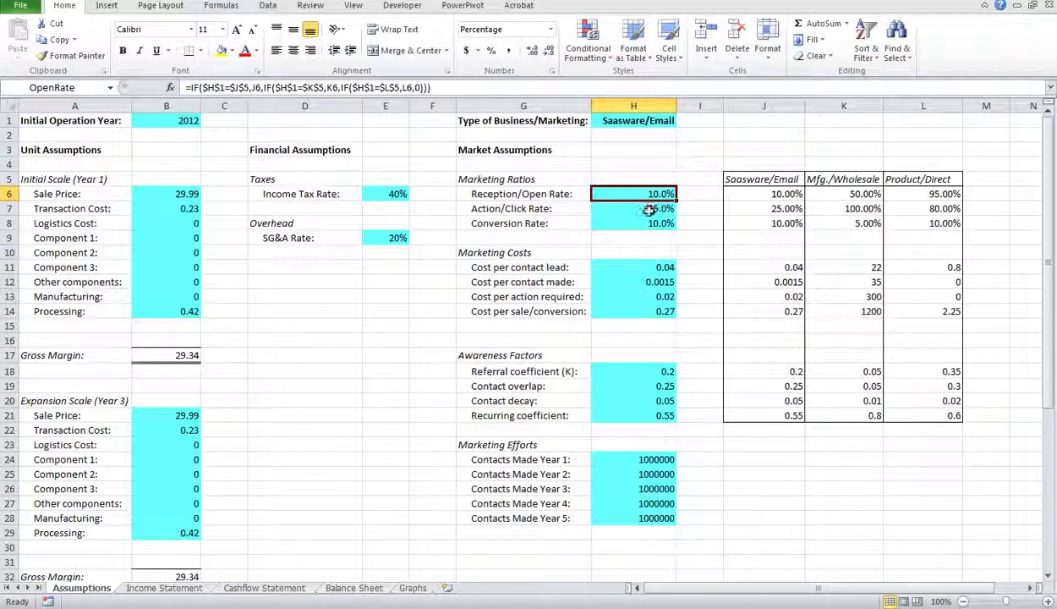
click(654, 211)
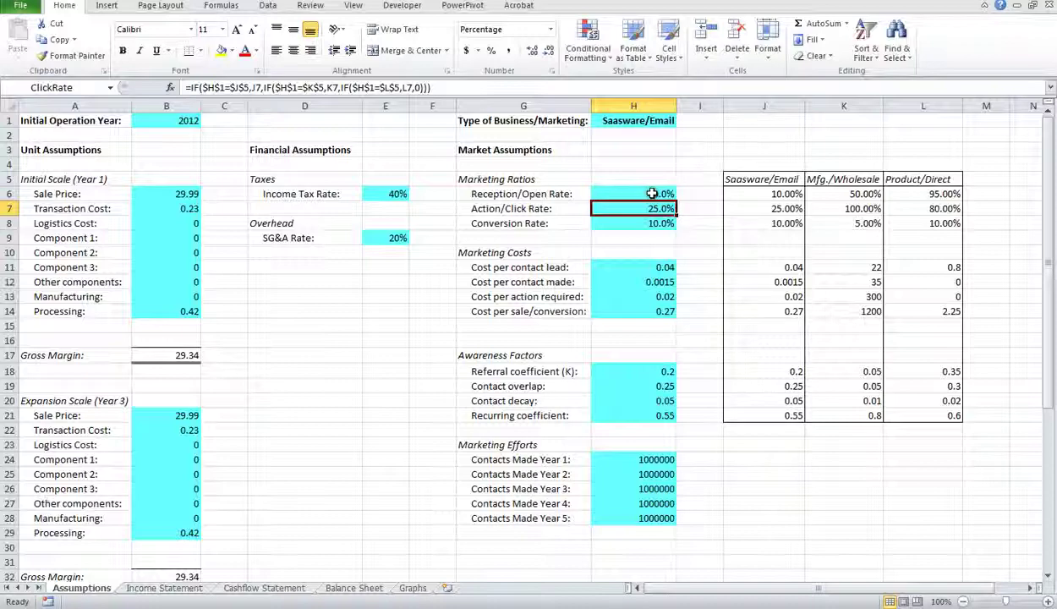
click(656, 223)
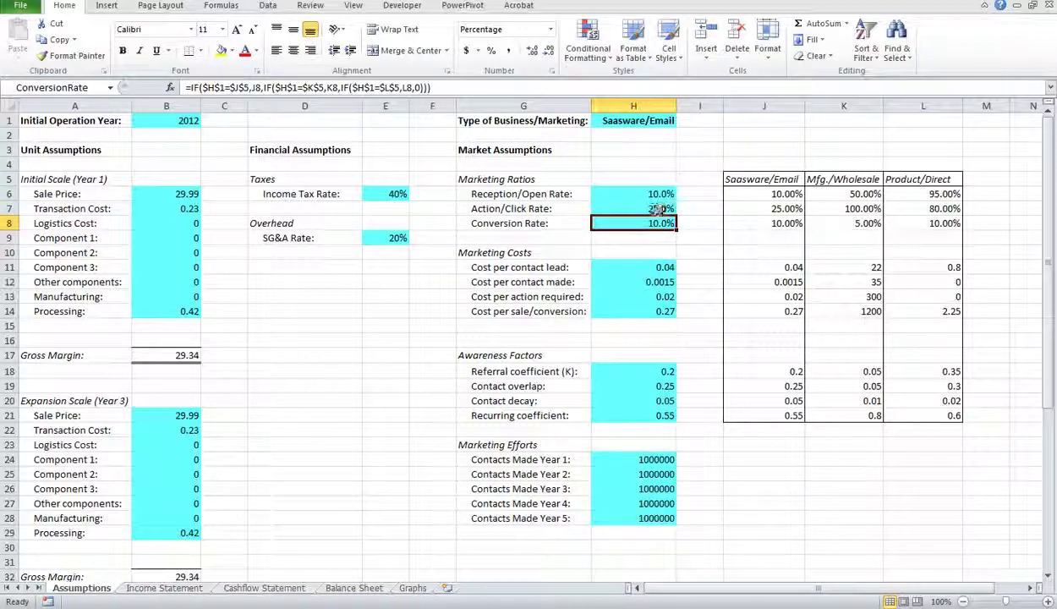
click(654, 208)
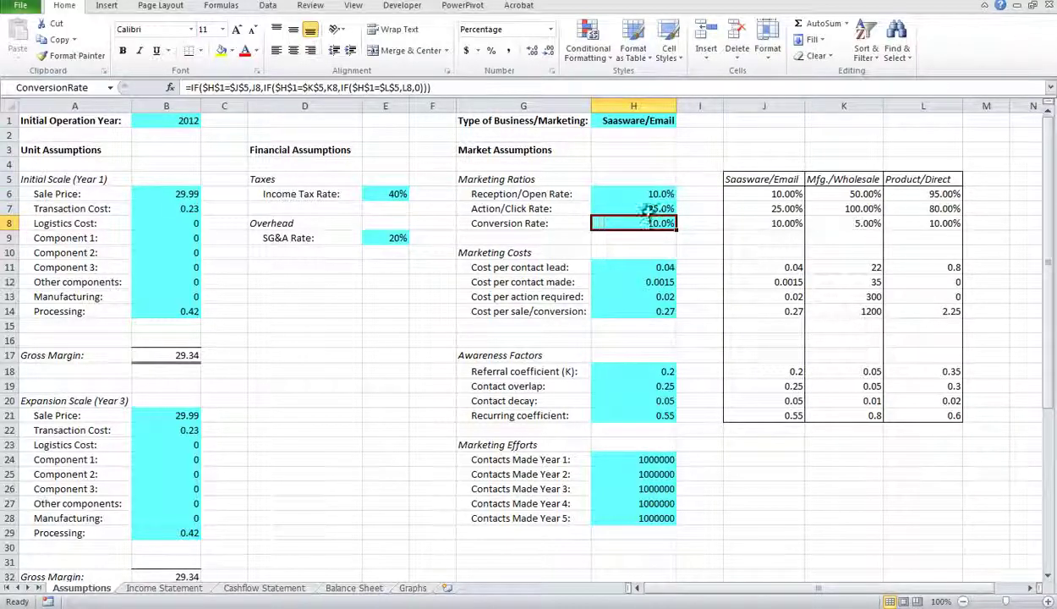
click(642, 198)
click(640, 224)
click(634, 208)
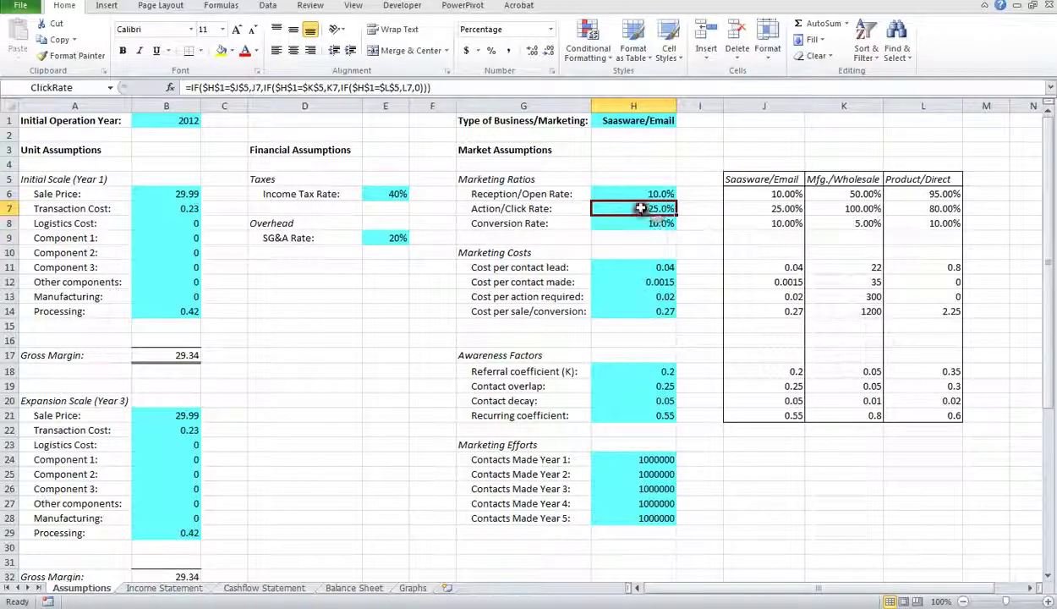
click(637, 193)
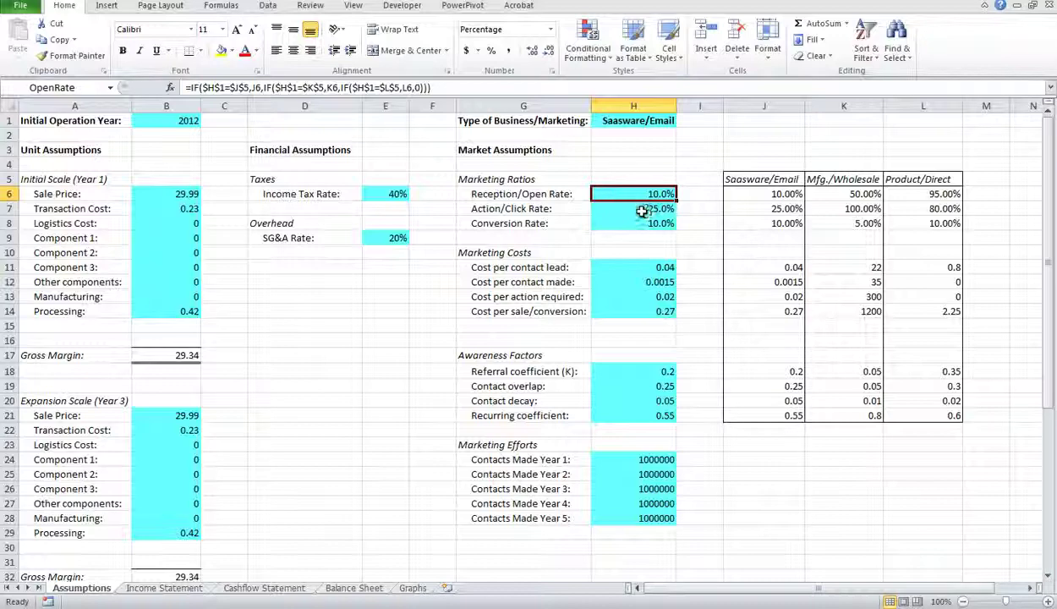
click(643, 210)
click(643, 224)
click(643, 209)
click(641, 195)
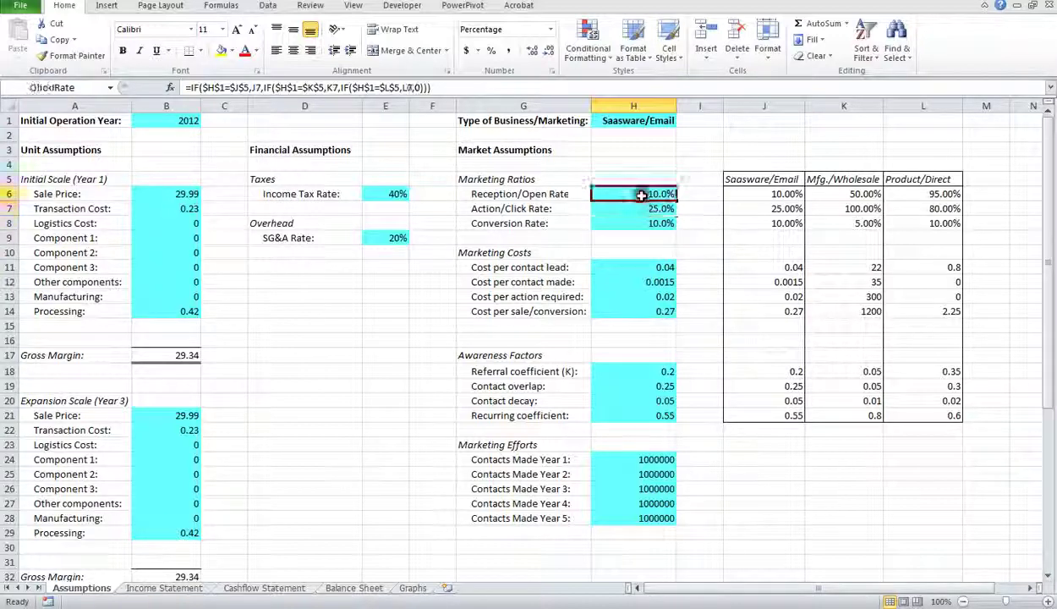
click(642, 209)
click(643, 224)
click(643, 210)
click(642, 195)
click(643, 210)
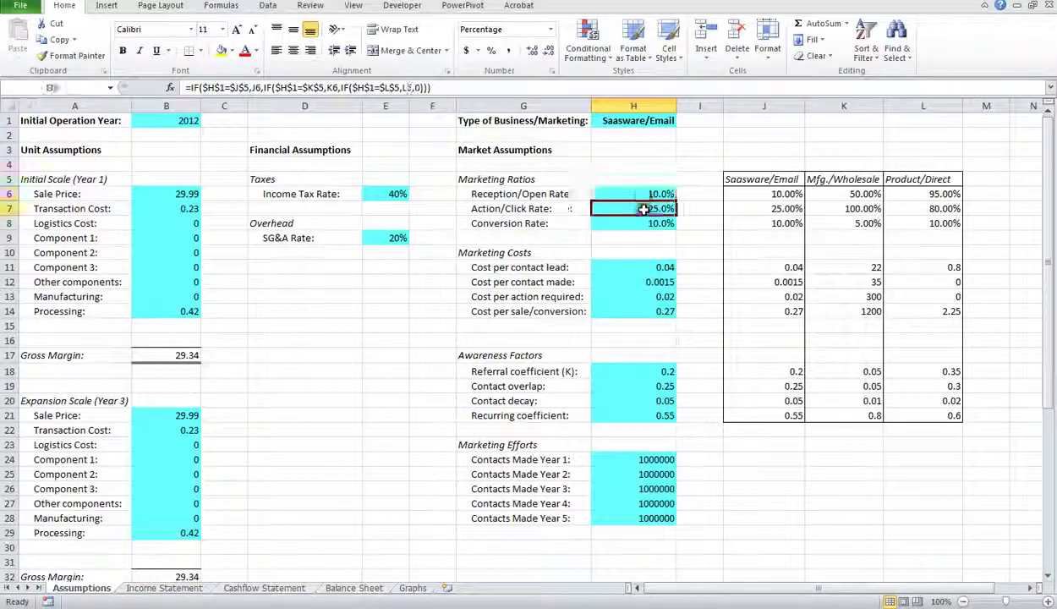
click(643, 224)
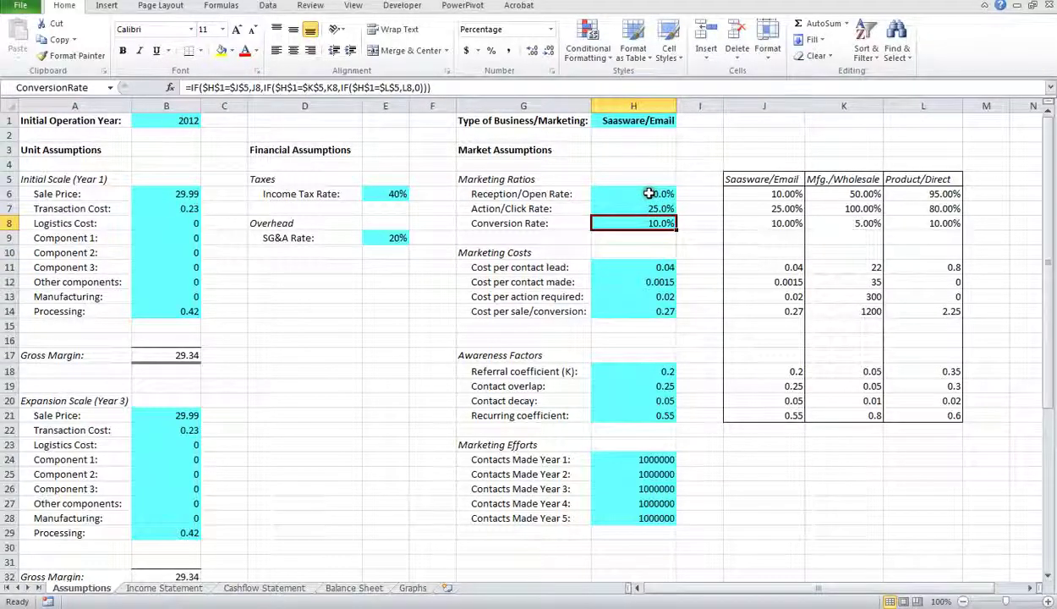
- Review each Marketing Costs entry, from cost per contact lead through cost per sale/conversion
click(647, 267)
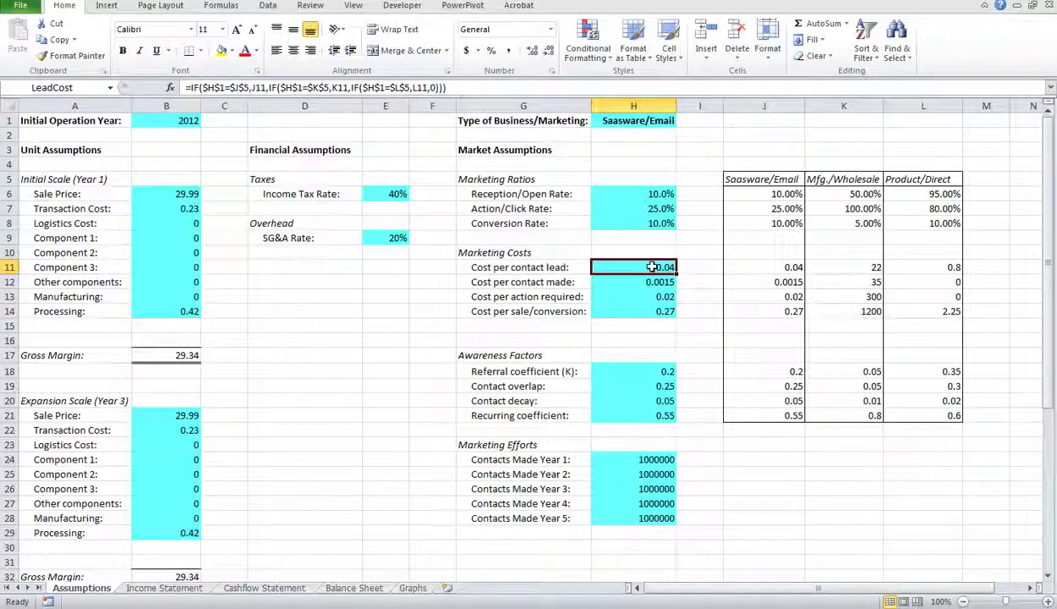
click(645, 283)
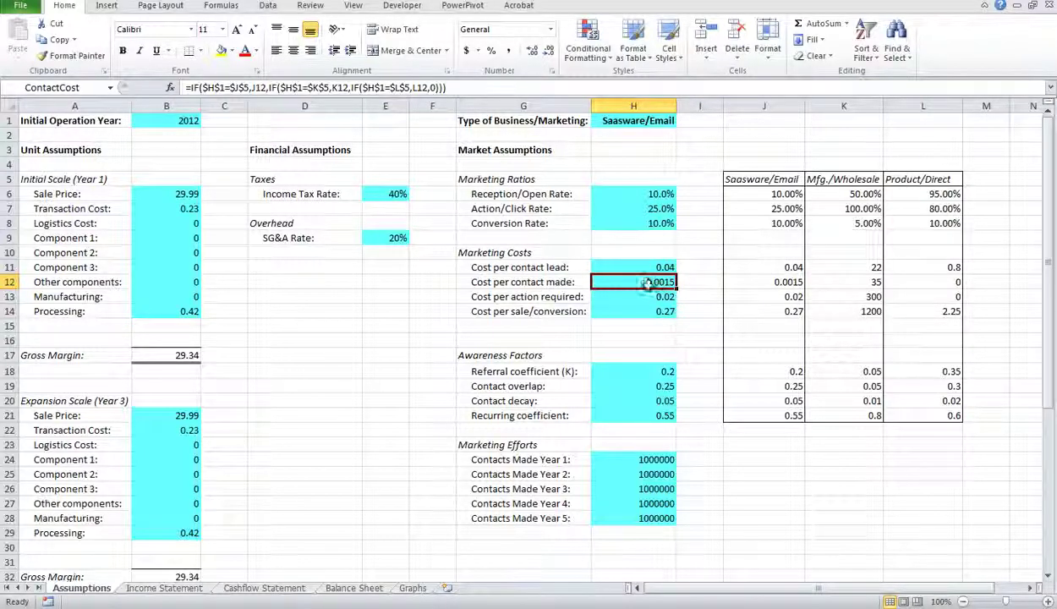
click(641, 298)
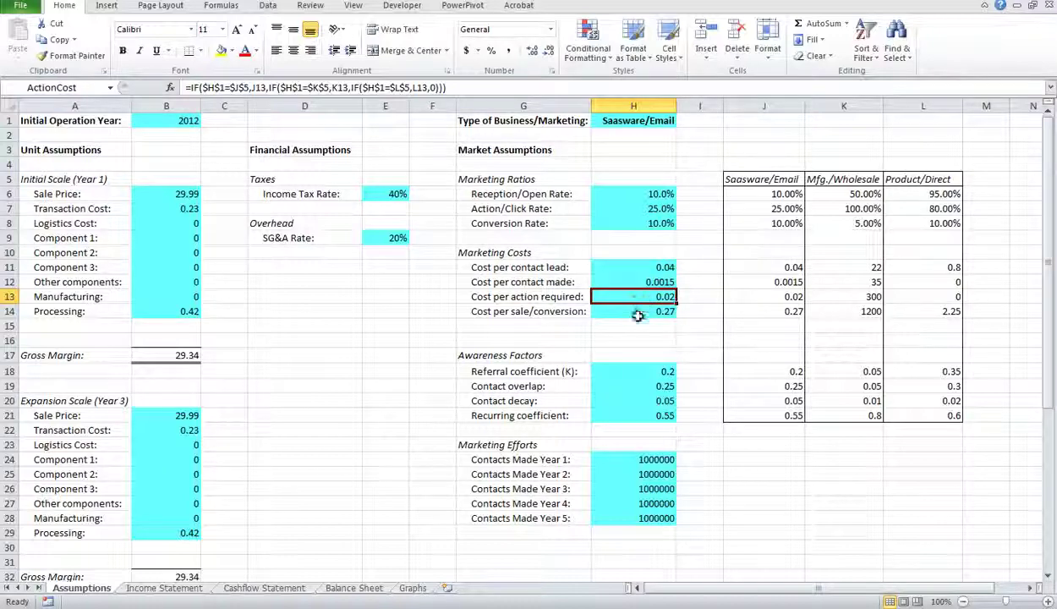
click(639, 313)
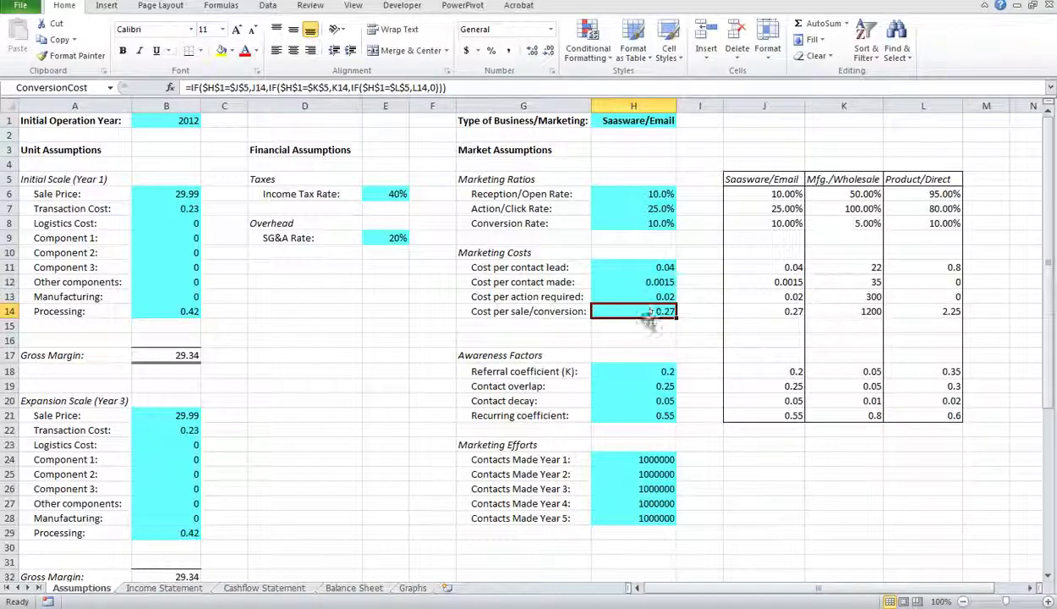
- Examine the Awareness Factors from Referral coefficient to Recurring coefficient, relating them to the Year 1 contacts and the Sale Price
click(645, 372)
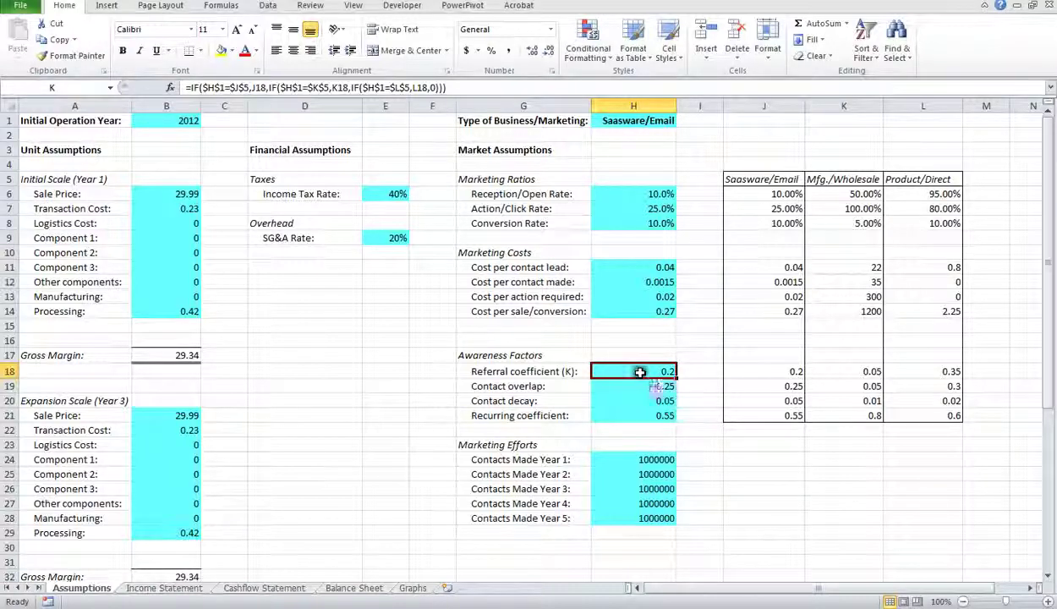
click(643, 386)
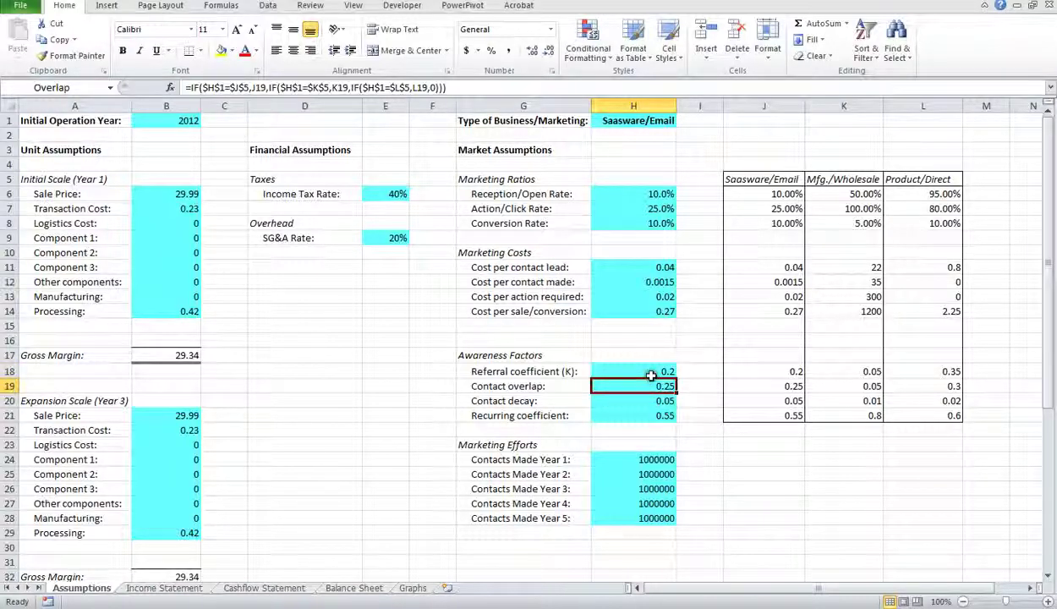
click(653, 459)
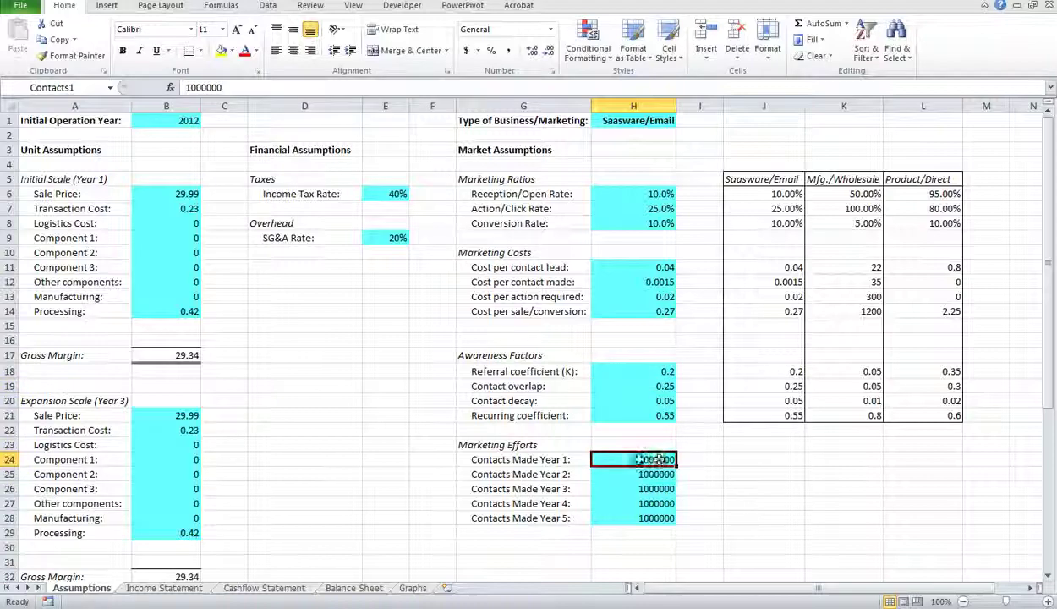
click(644, 387)
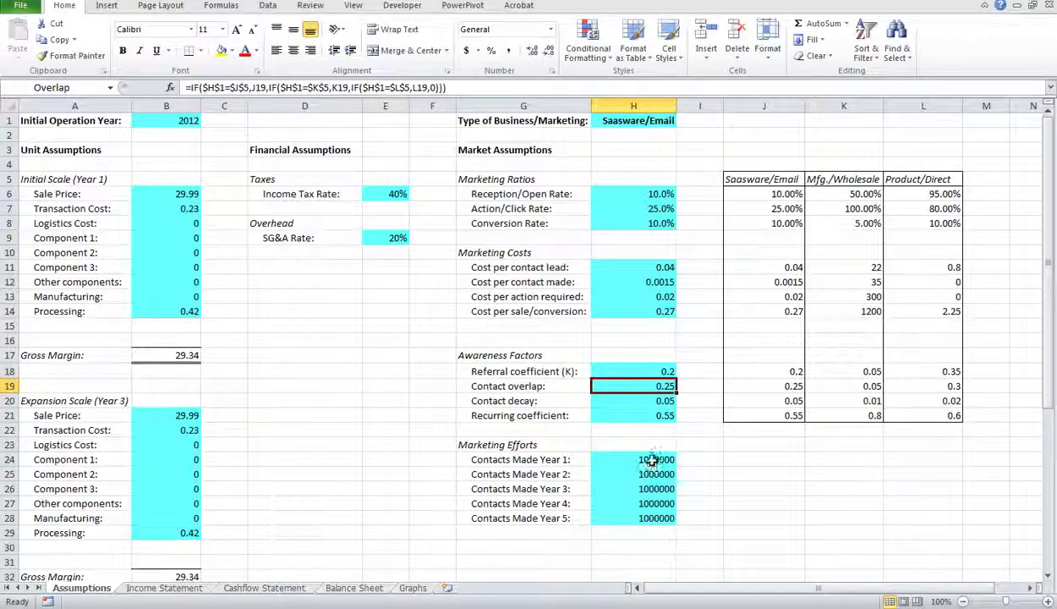
click(627, 401)
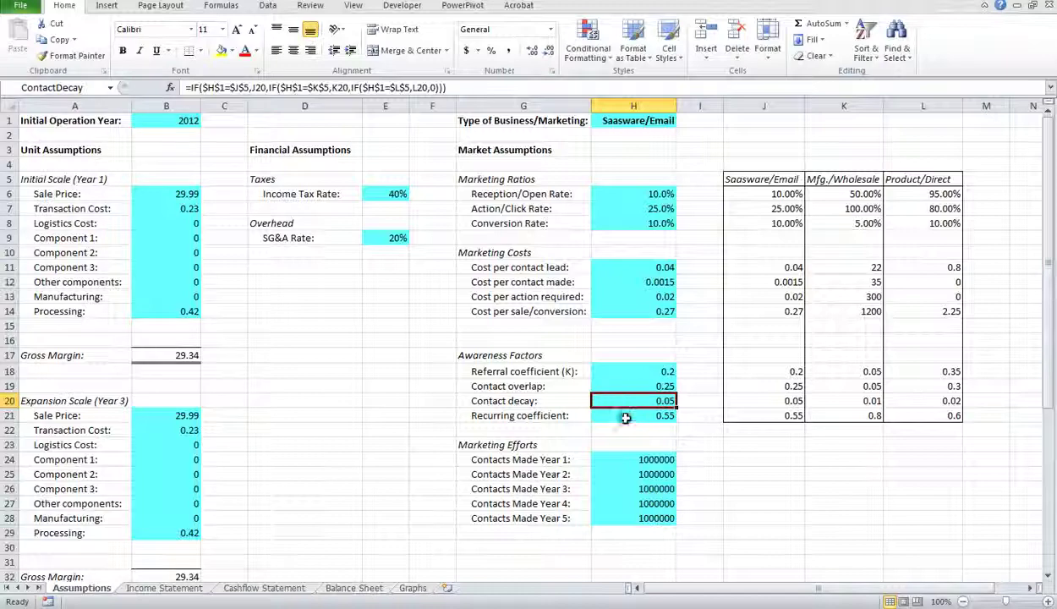
click(626, 417)
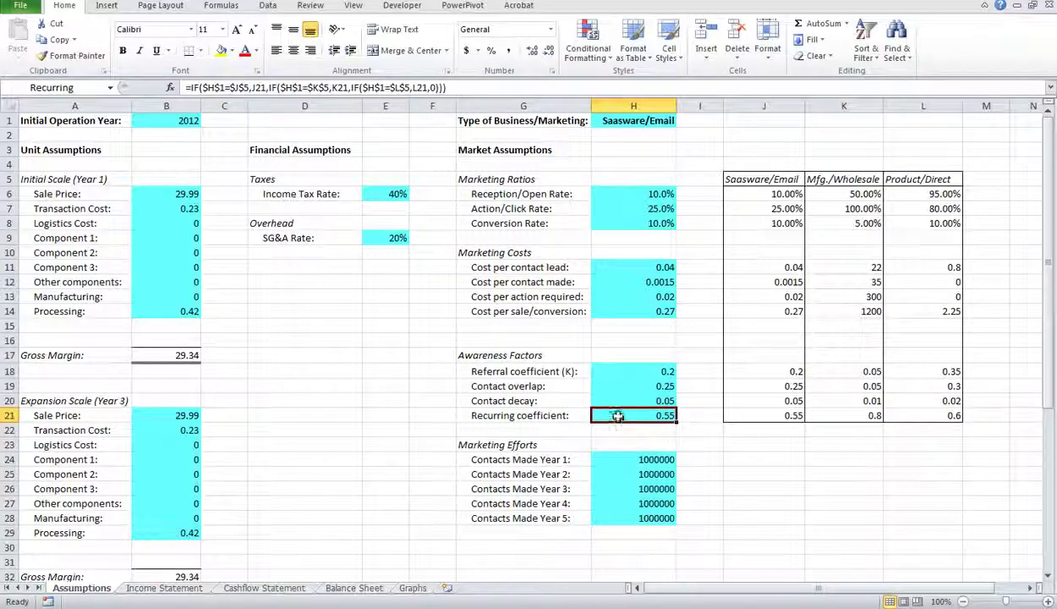
click(181, 194)
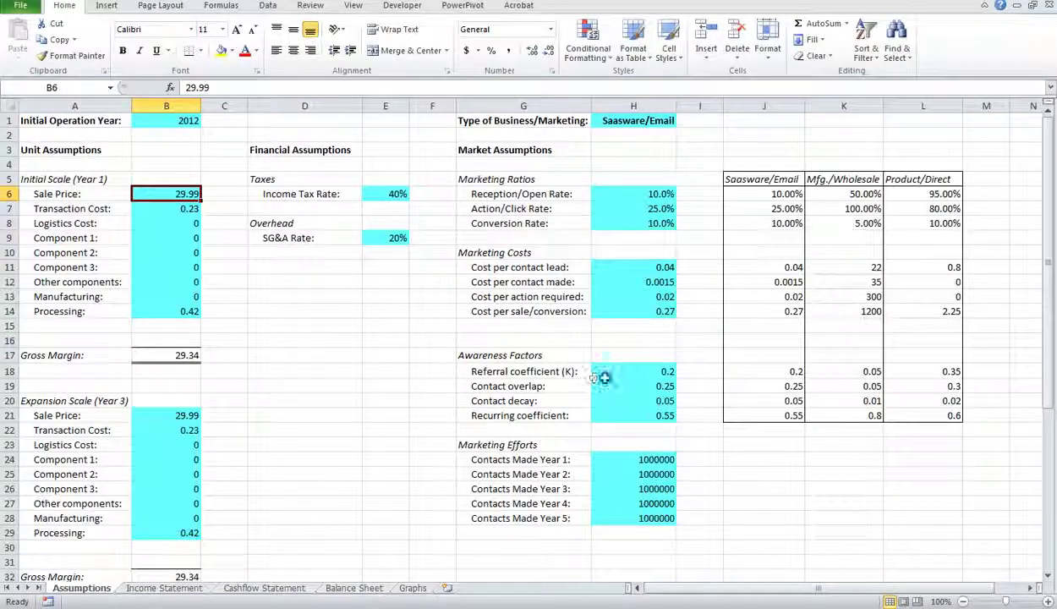
click(652, 414)
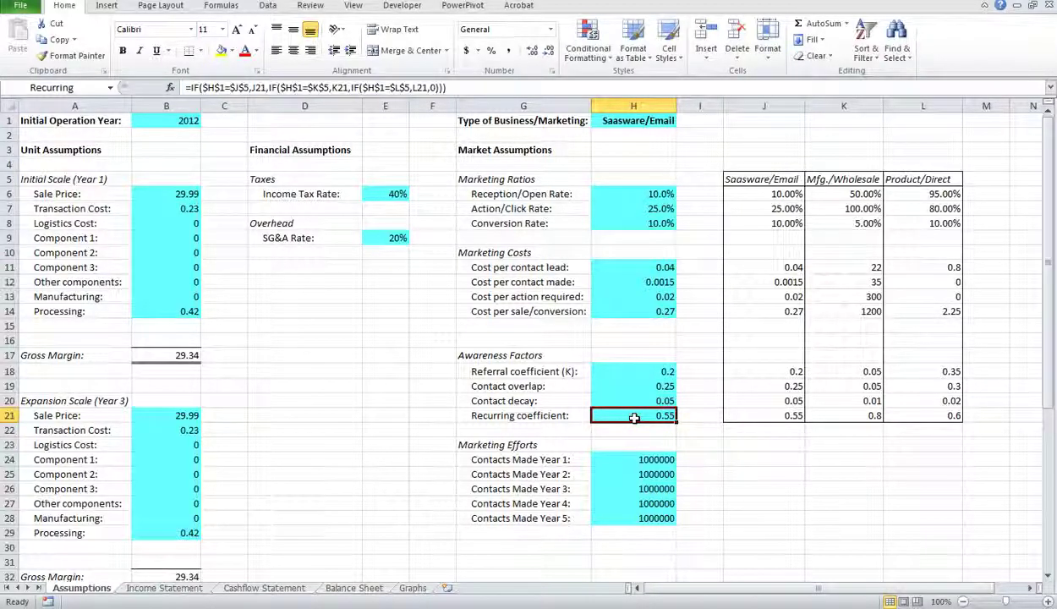
click(174, 194)
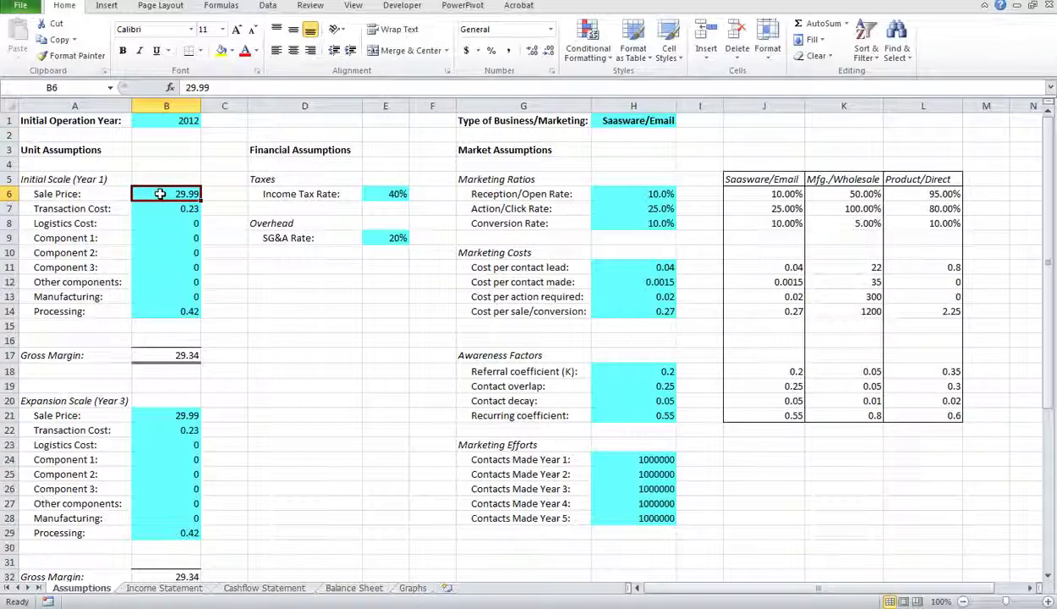
click(631, 417)
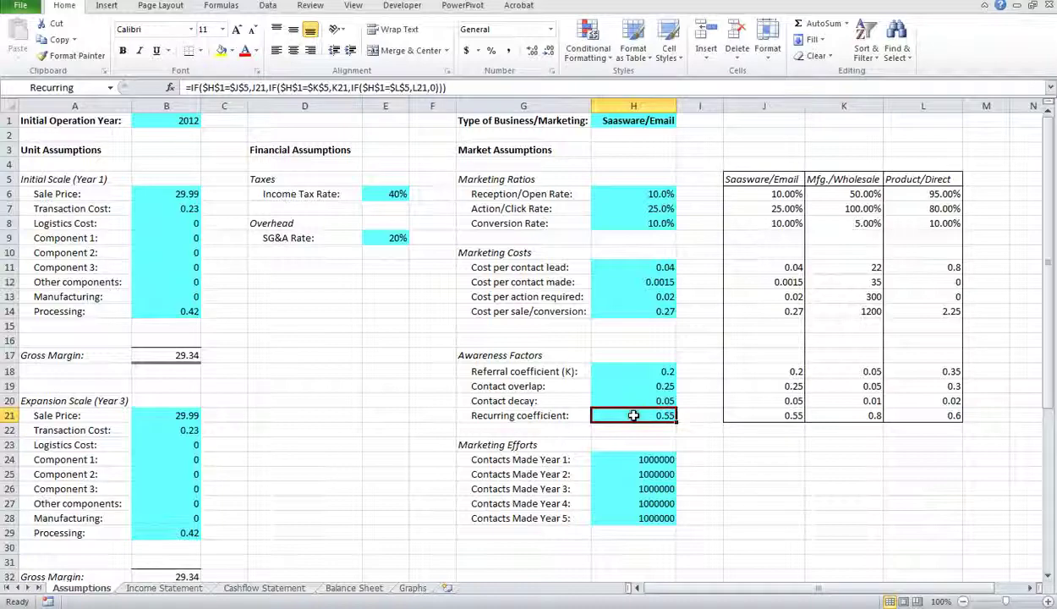
- Review the Contacts Made entries for Years 1 to 5 under Marketing Efforts
click(640, 458)
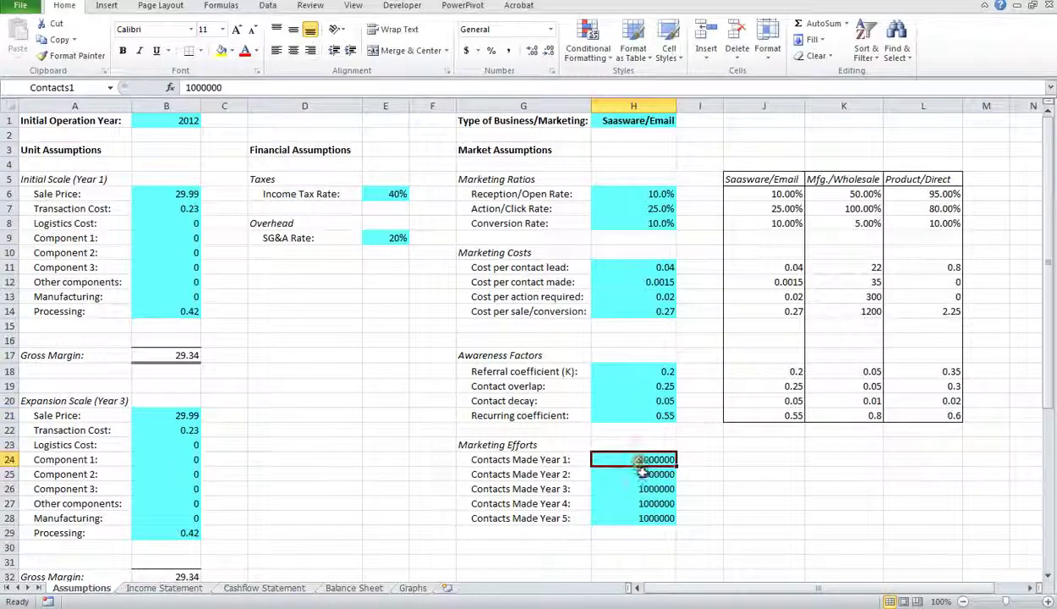
click(628, 476)
click(628, 489)
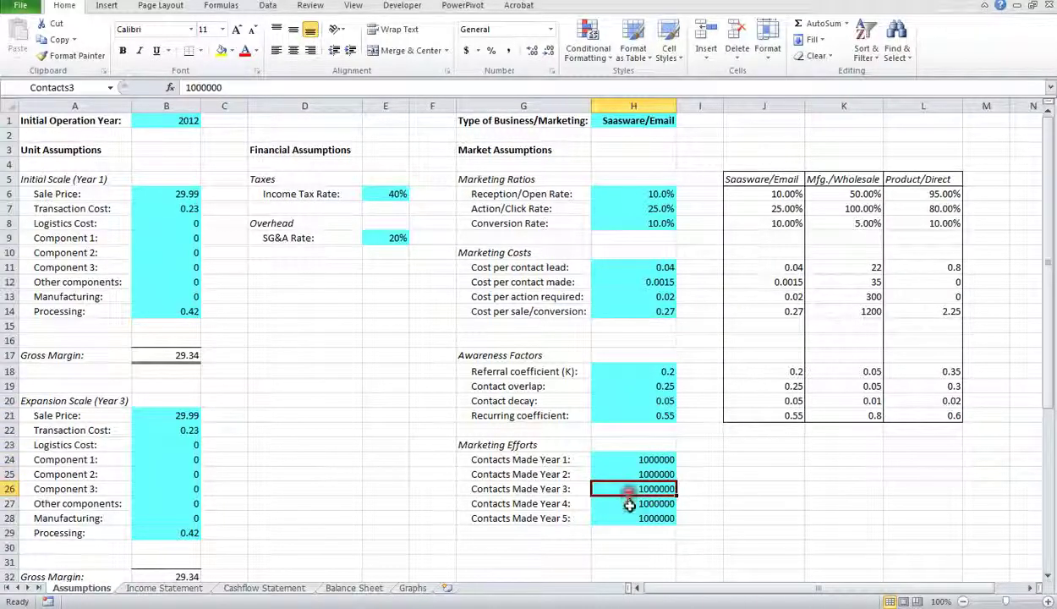
click(627, 503)
click(627, 517)
click(626, 489)
click(622, 475)
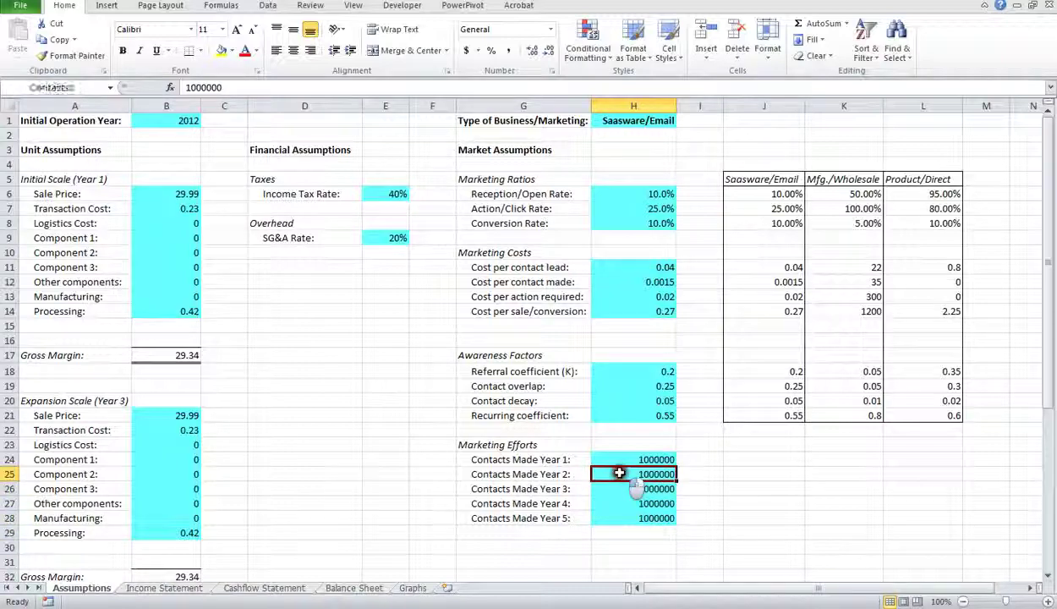
- Compare the Contacts Made Year 1 entry on the Assumptions sheet with the table and charts on the Graphs sheet
click(616, 460)
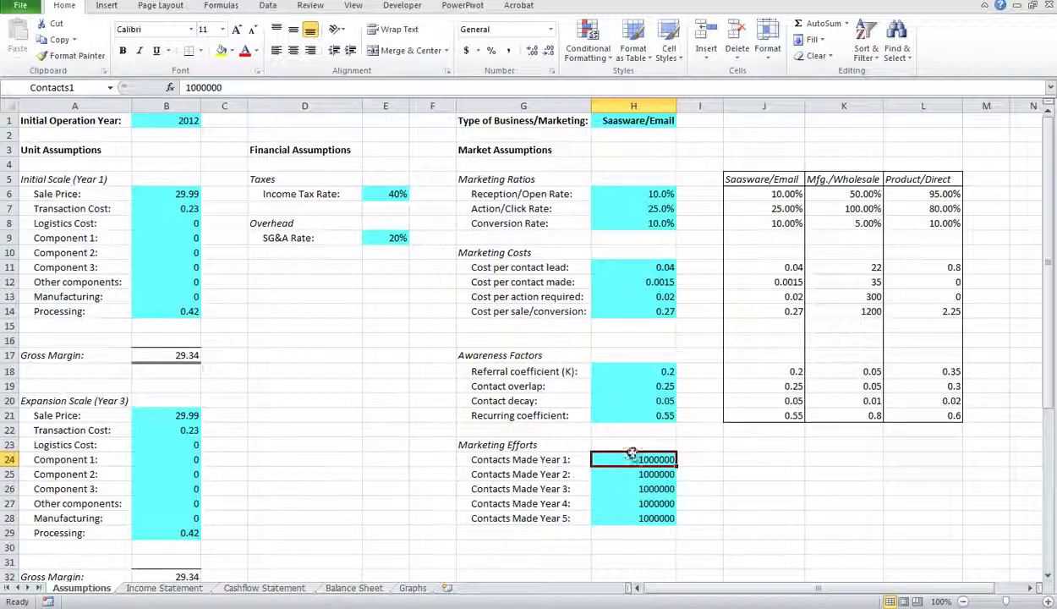
click(413, 589)
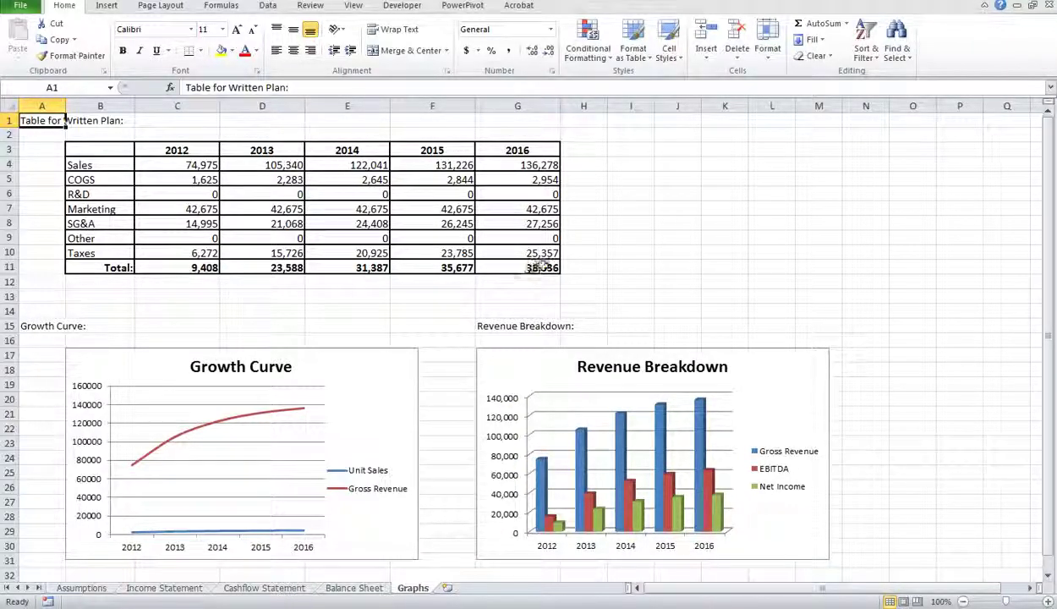
click(92, 588)
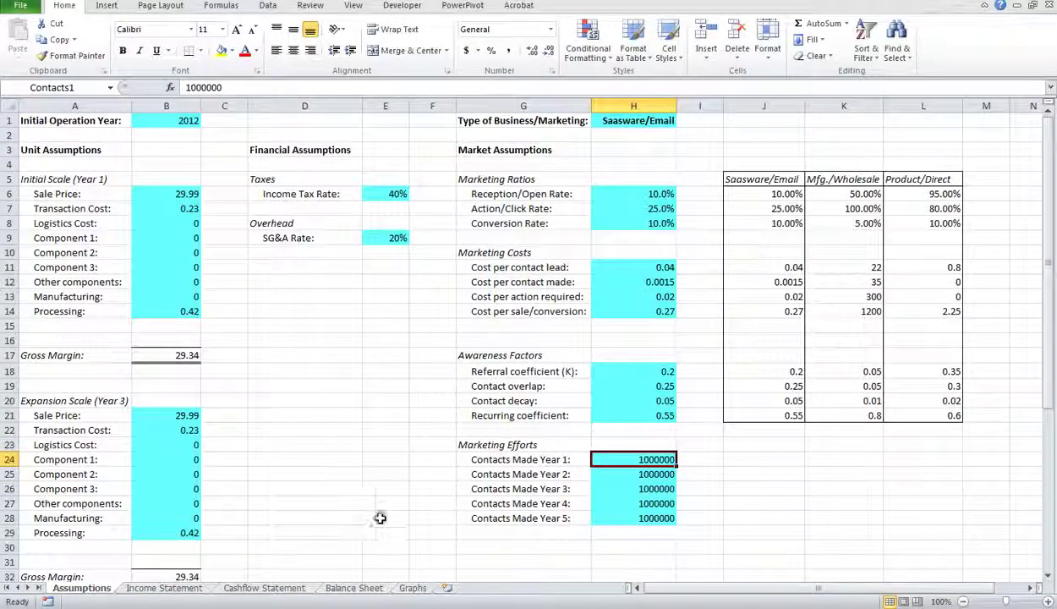
click(413, 588)
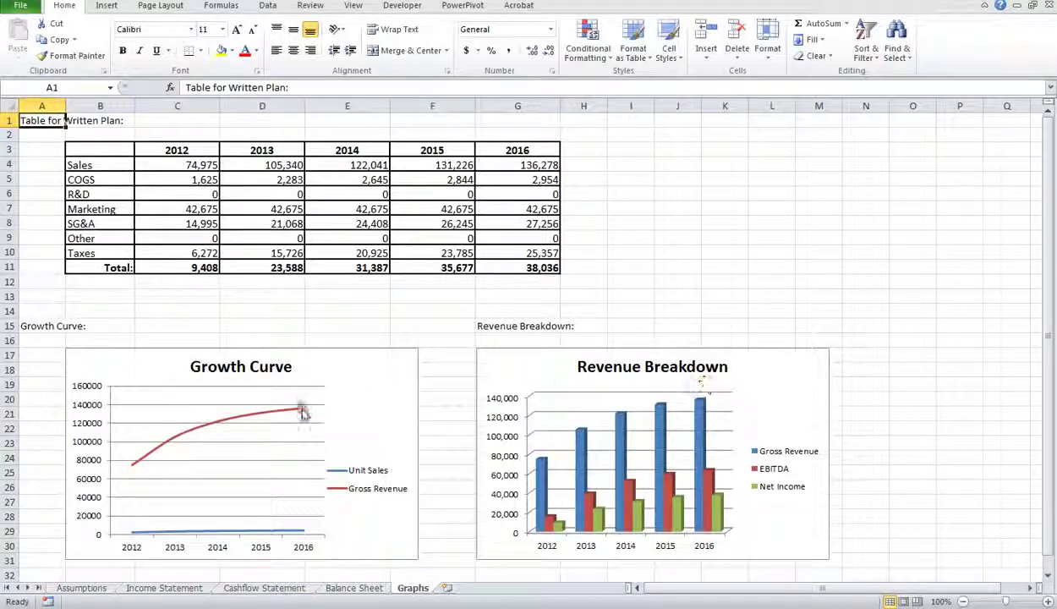
- Review the three Marketing Ratios, the Cost per contact lead and the Contacts Made Year 1 entry on the Assumptions sheet
click(85, 587)
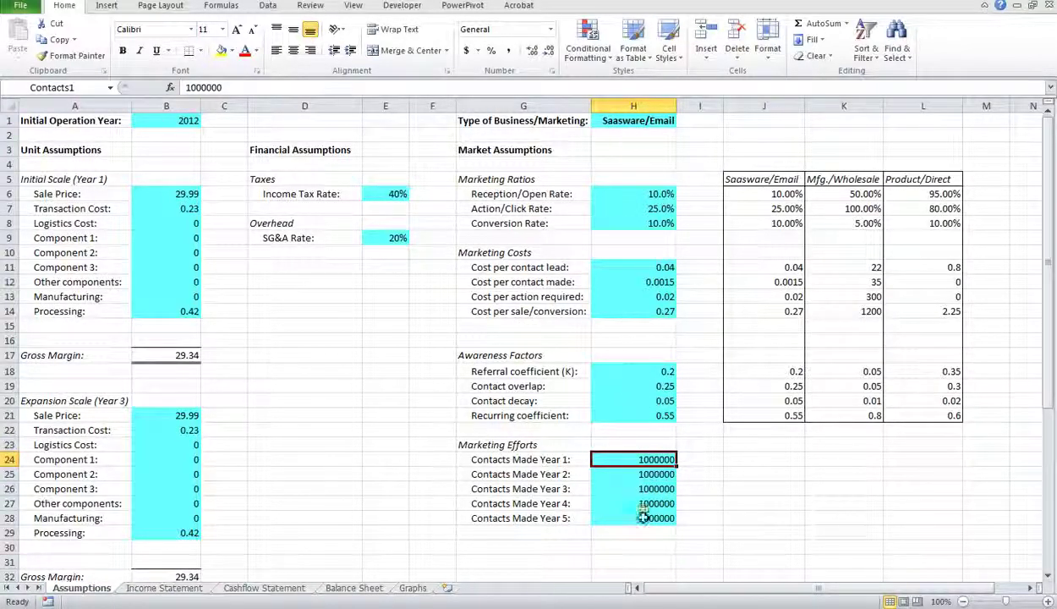
click(644, 193)
click(645, 208)
click(644, 223)
click(644, 267)
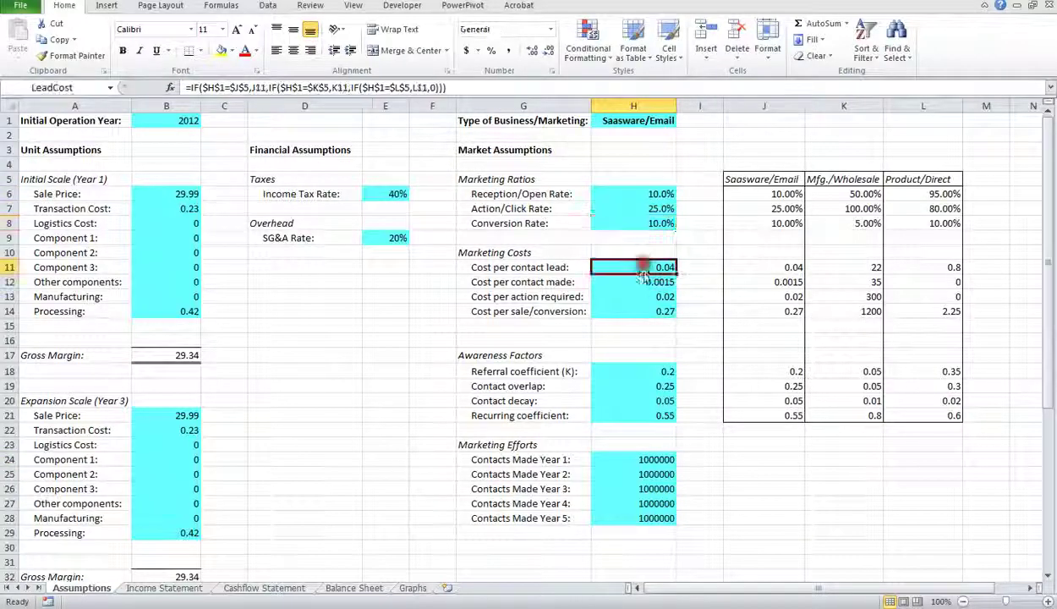
click(643, 459)
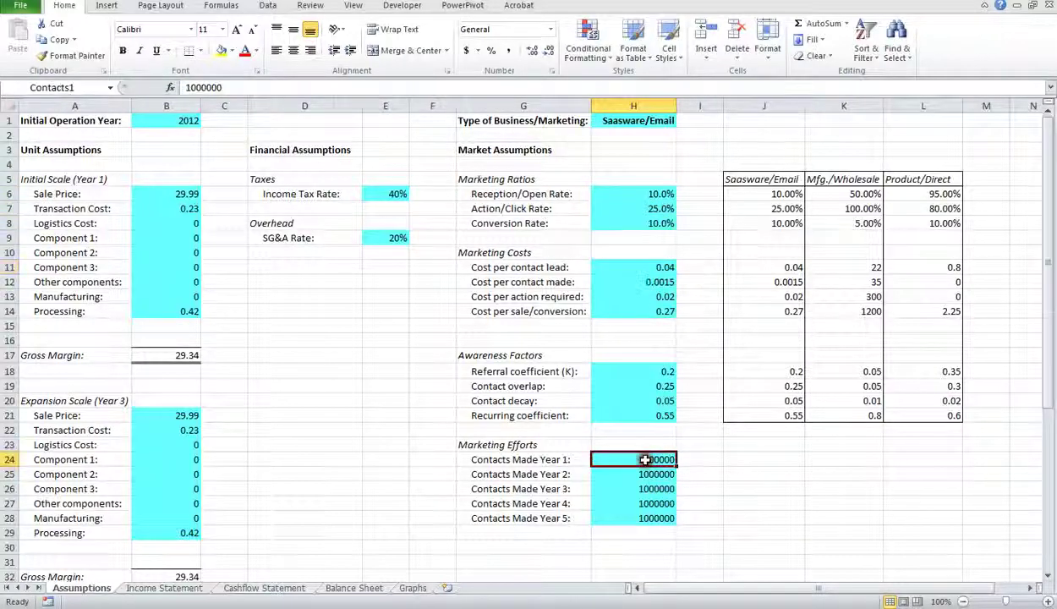
- Set the Referral coefficient (K) to 6.5 and check its effect on the Graphs sheet
click(661, 373)
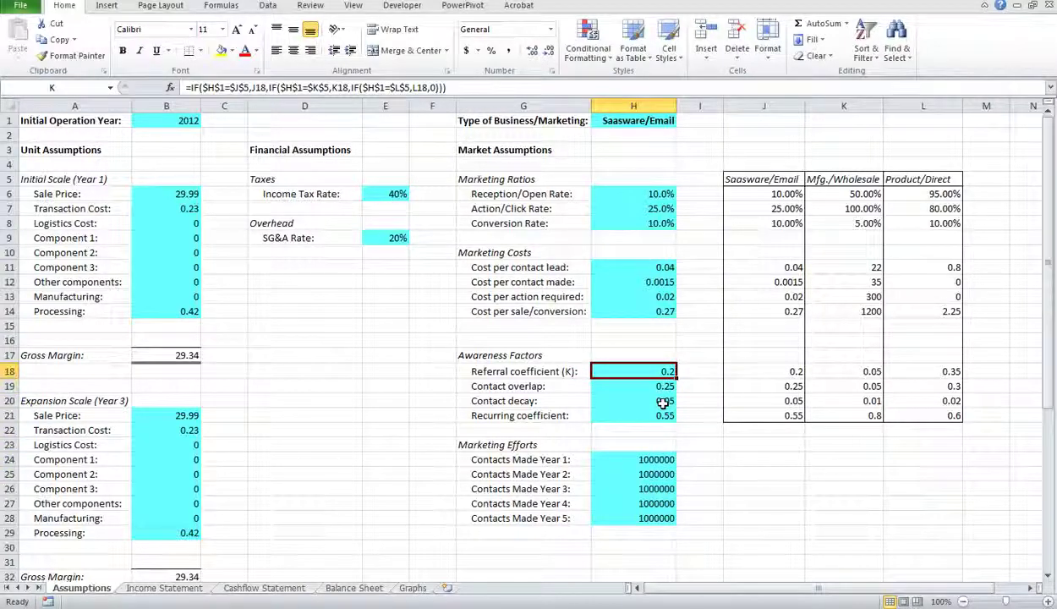
text(6.4)
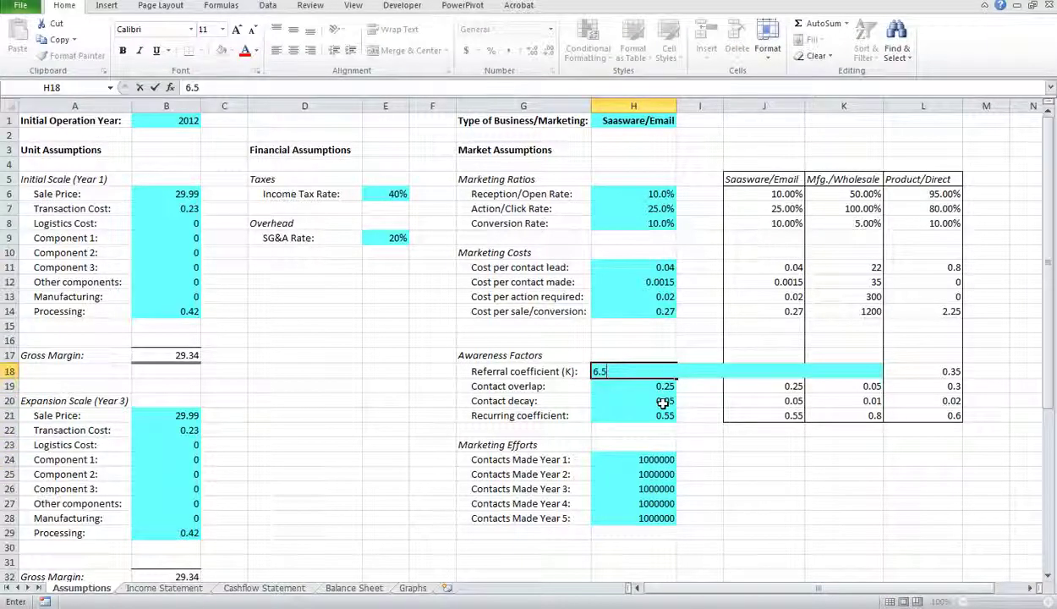
key(Return)
click(413, 588)
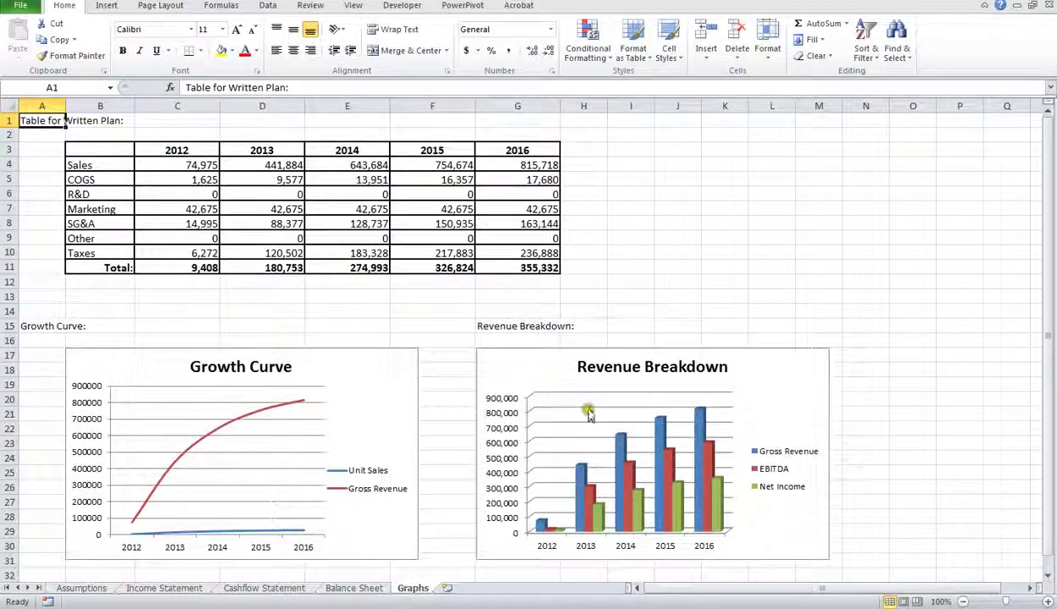
- Raise the Referral coefficient (K) on the Assumptions sheet to 15 and check the resulting growth and revenue charts
click(84, 588)
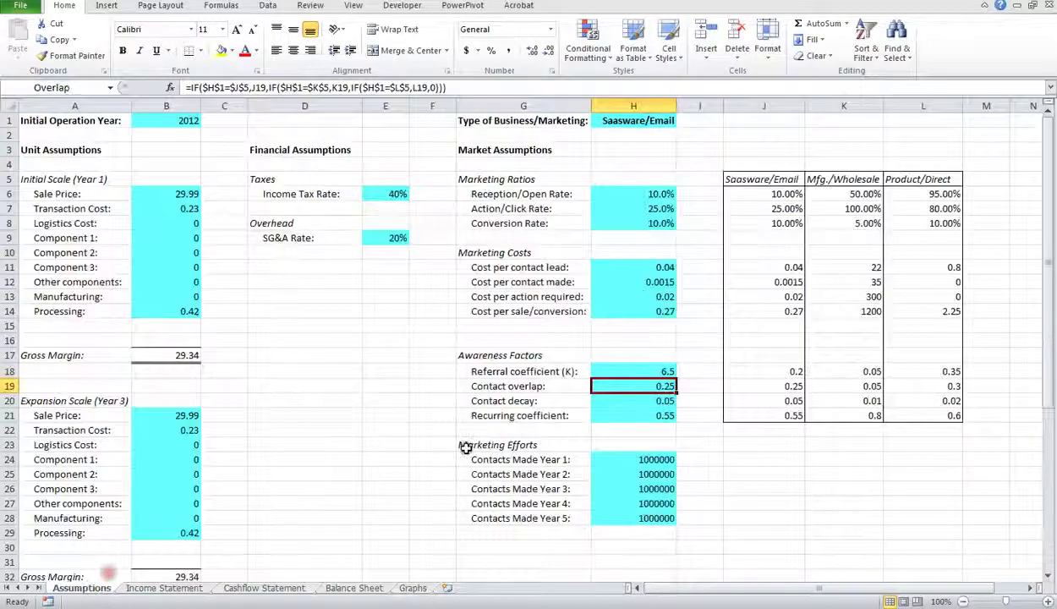
click(643, 372)
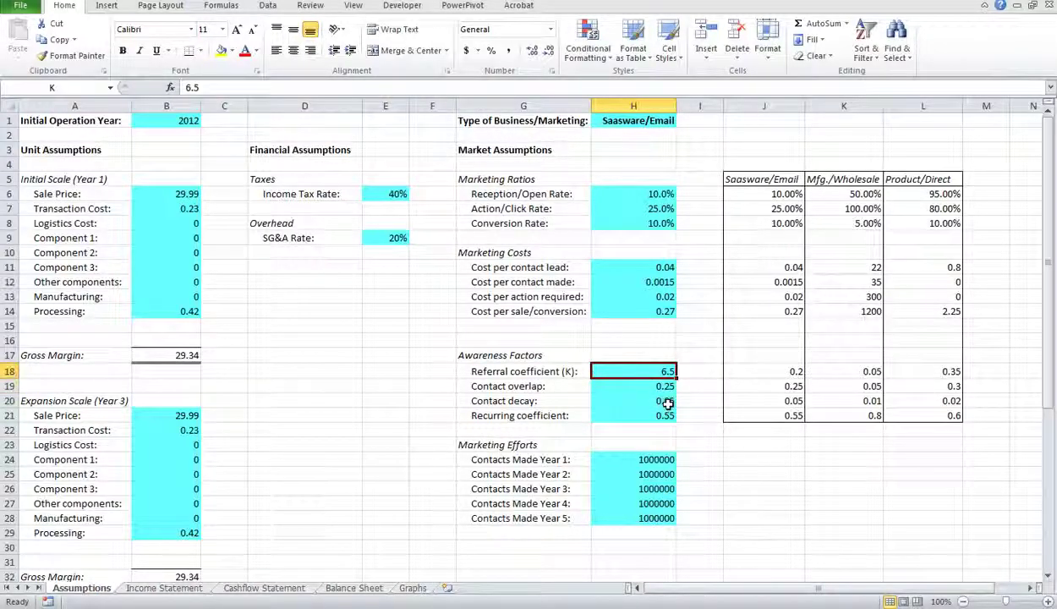
text(15)
key(Return)
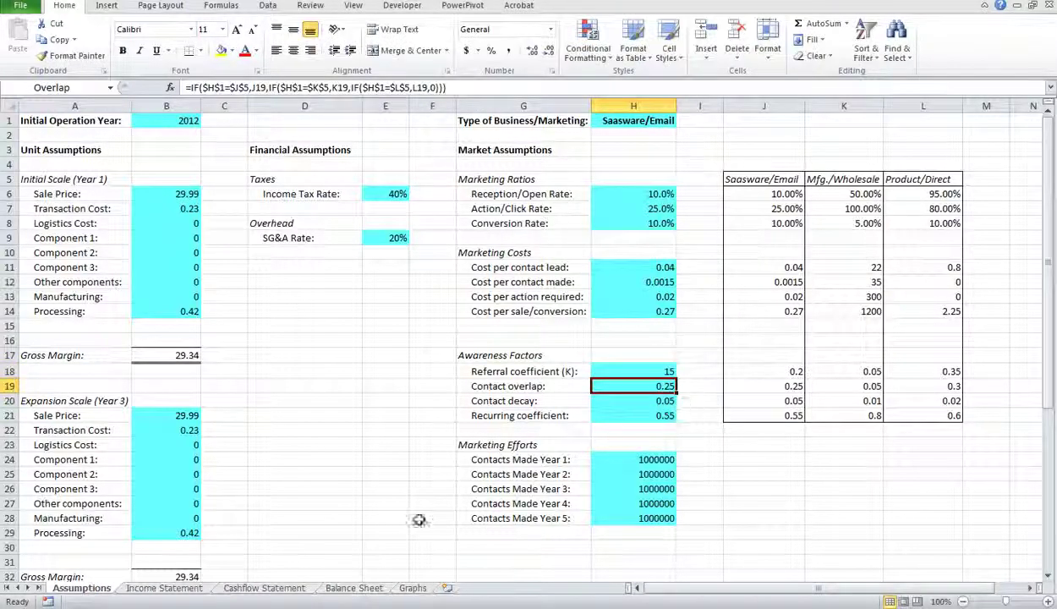
click(412, 588)
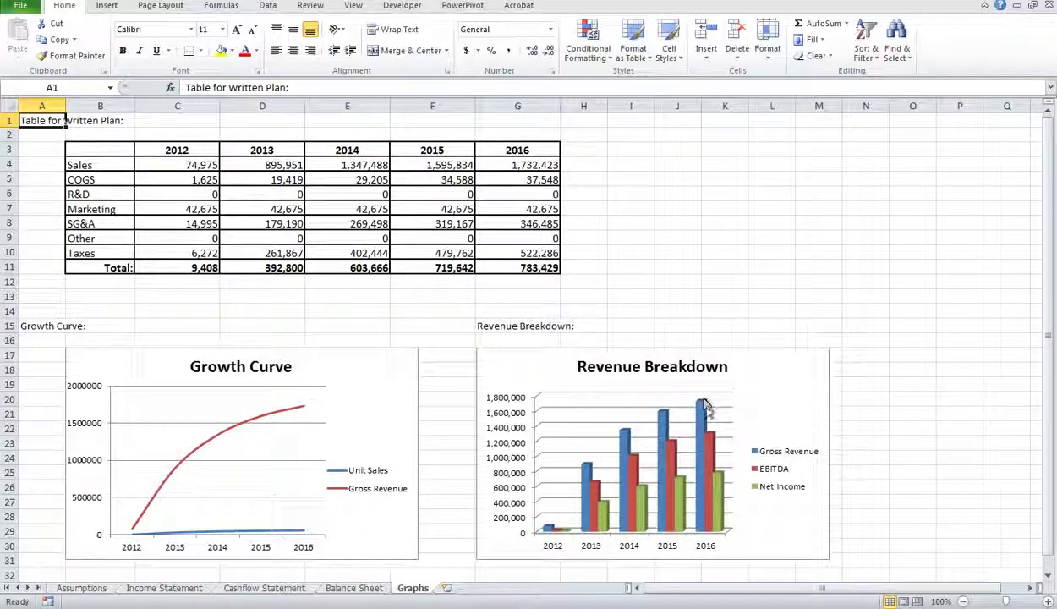
- Set the Recurring coefficient under Awareness Factors to 2.5 and view the resulting charts on the Graphs sheet
click(76, 586)
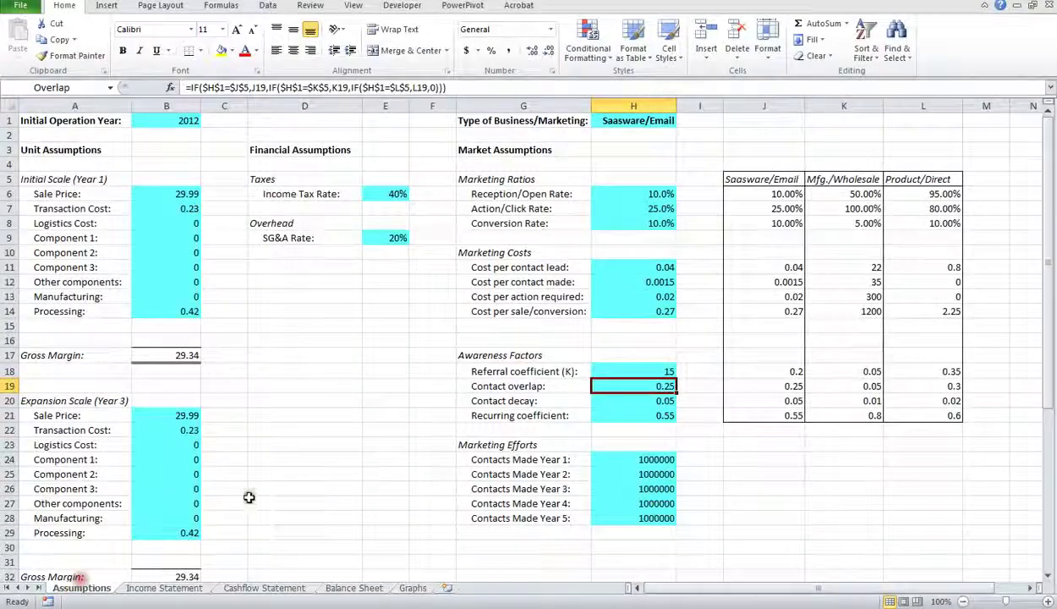
click(656, 372)
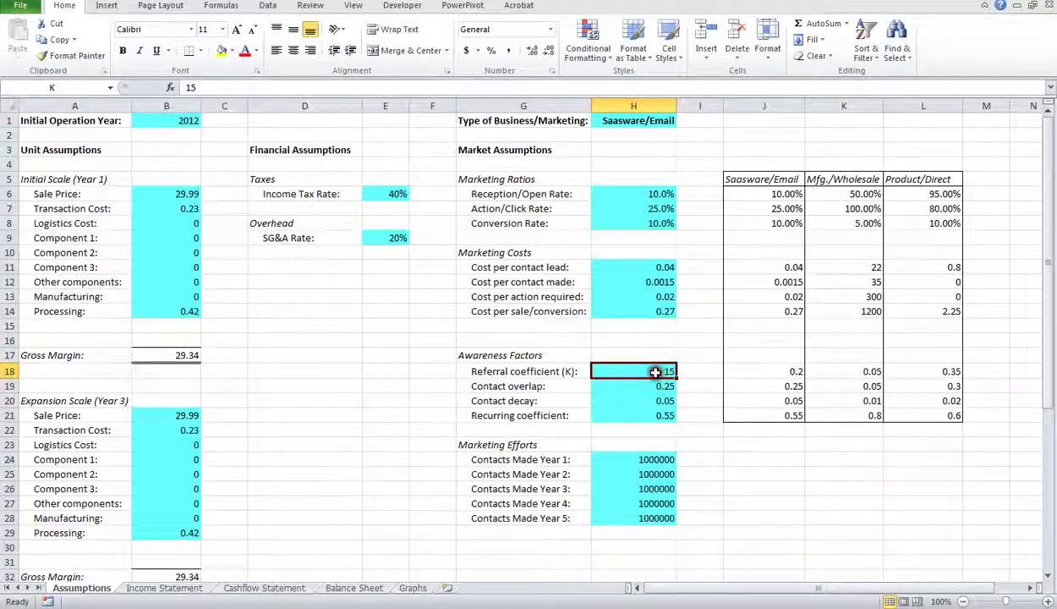
click(657, 416)
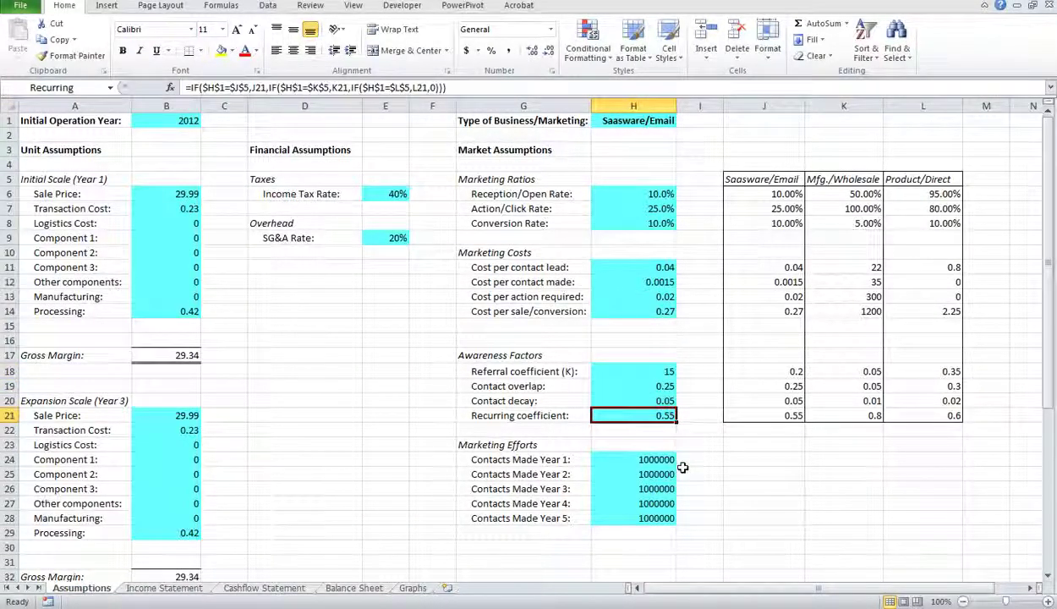
text(2.5)
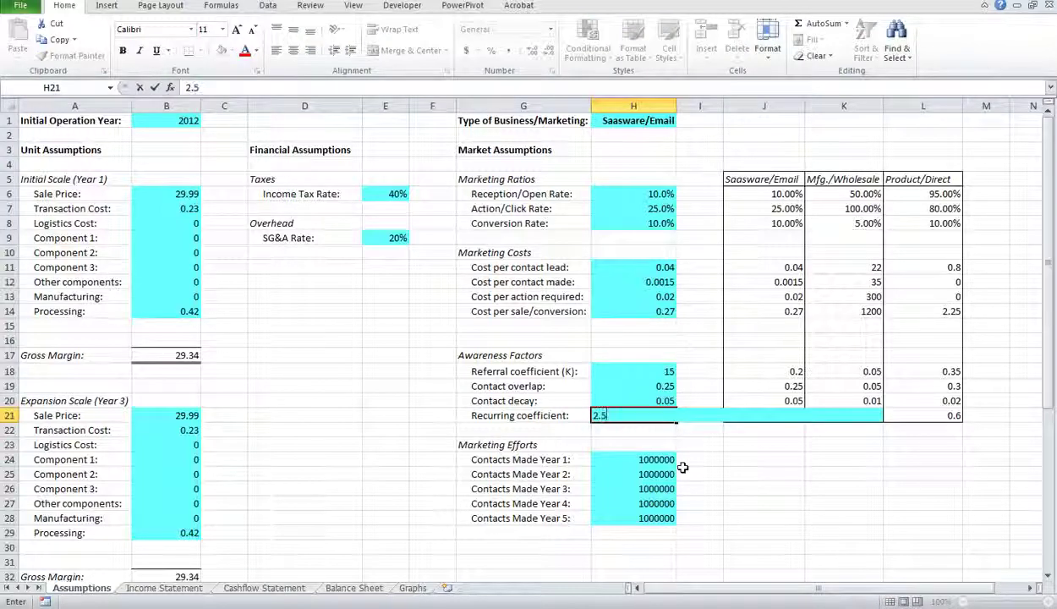
key(Return)
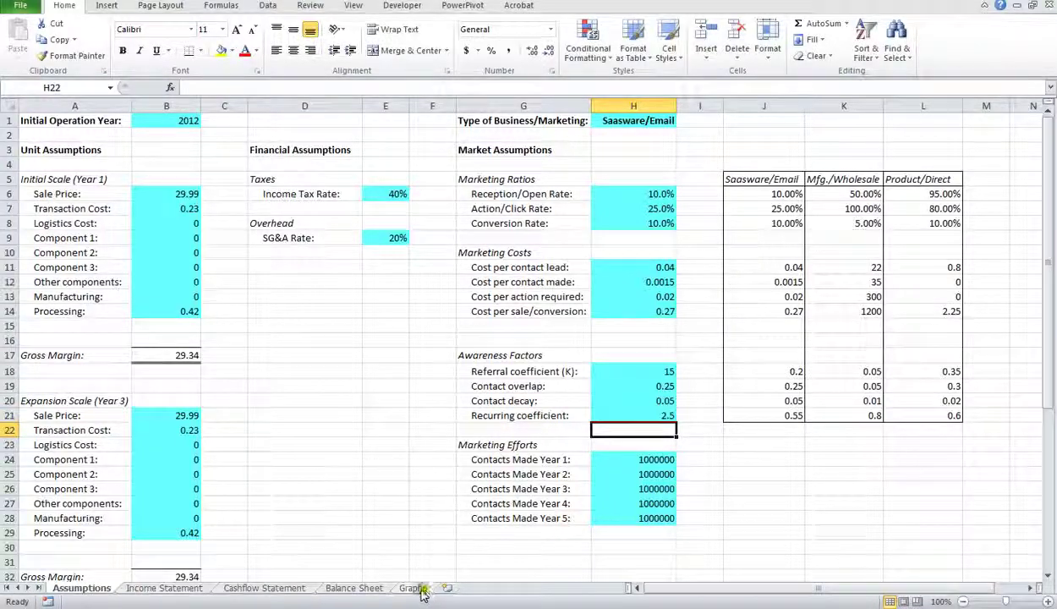
click(414, 589)
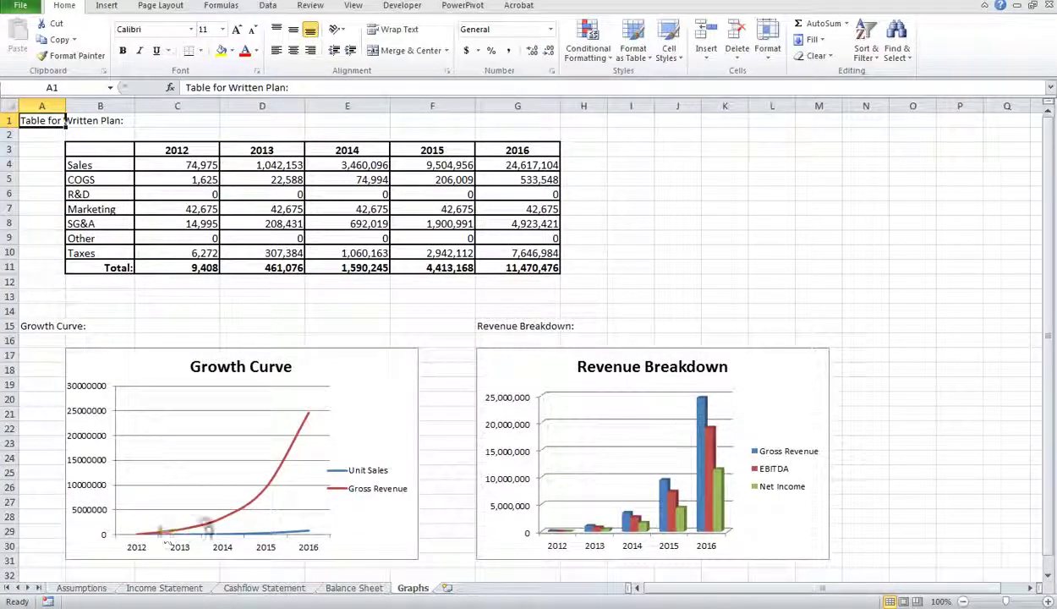
- Set the Recurring coefficient back to 0.55 and compare the charts on the Graphs sheet
click(83, 587)
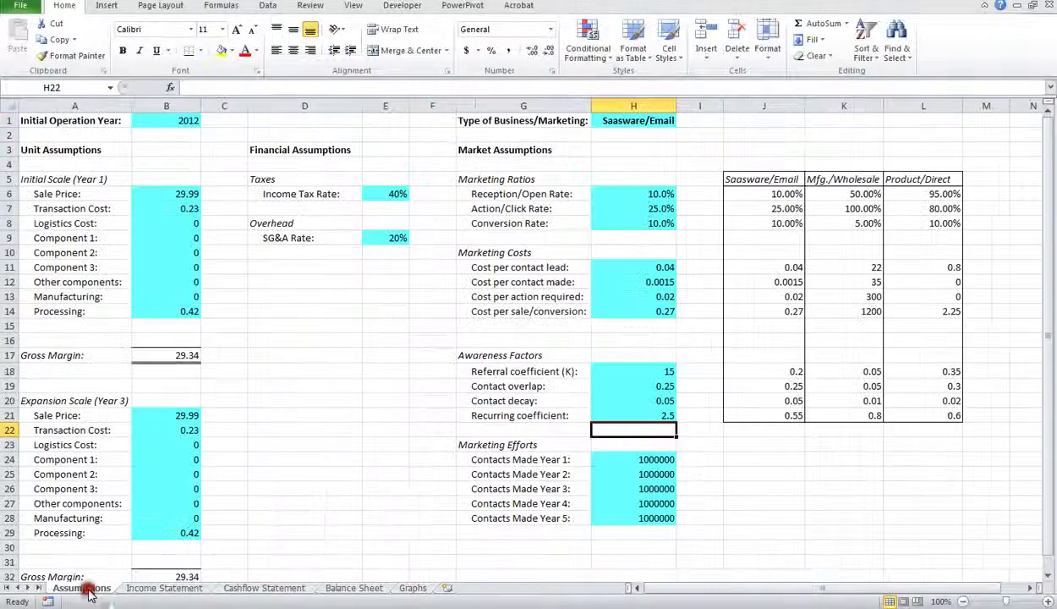
click(668, 416)
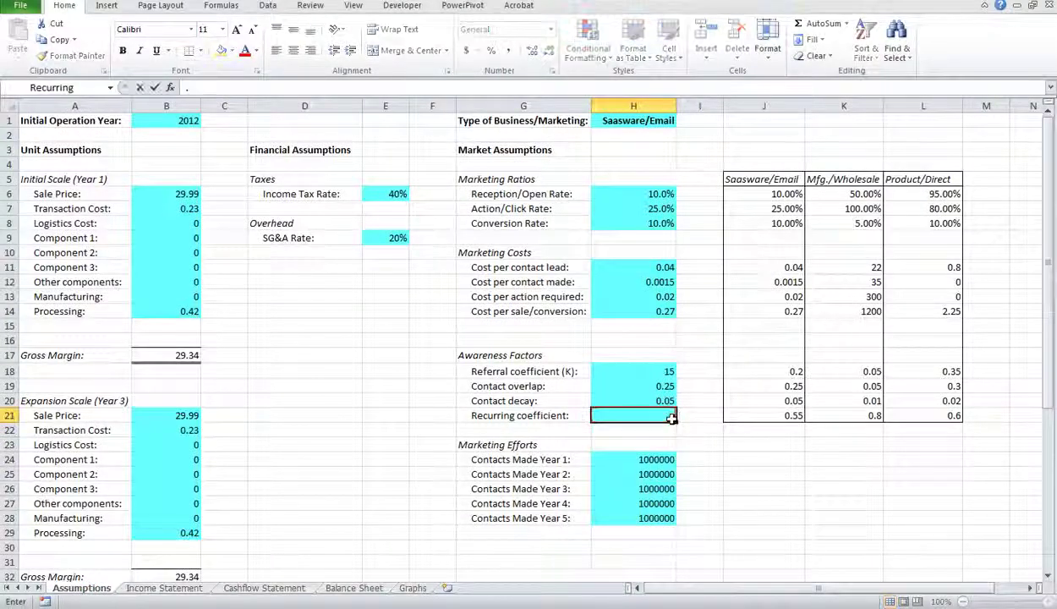
text(0.5)
key(Return)
click(412, 587)
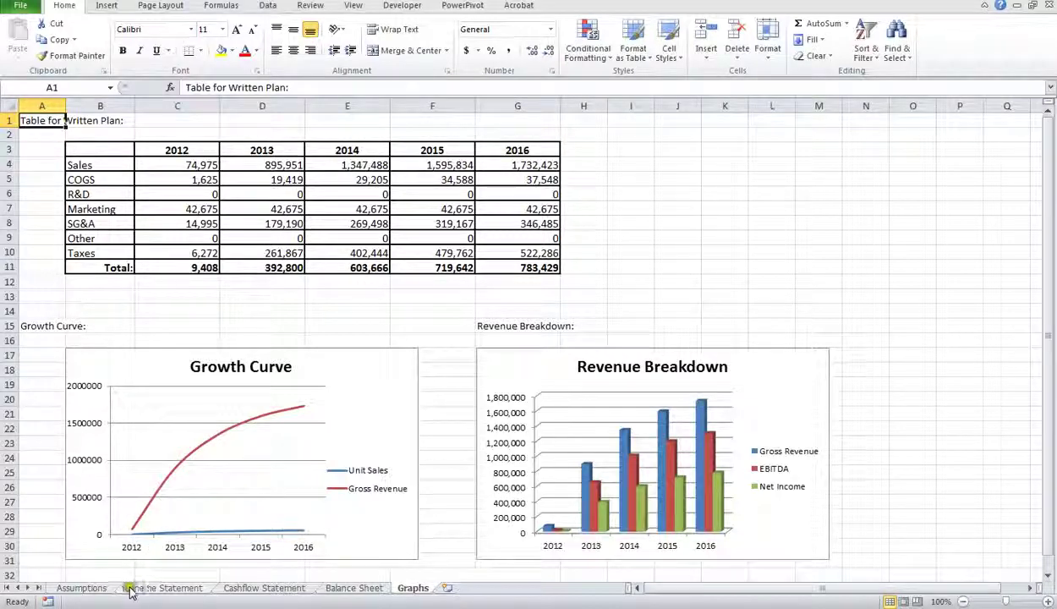
- Change the Recurring coefficient to 2.5 again and examine the Growth Curve and Revenue Breakdown charts
click(92, 588)
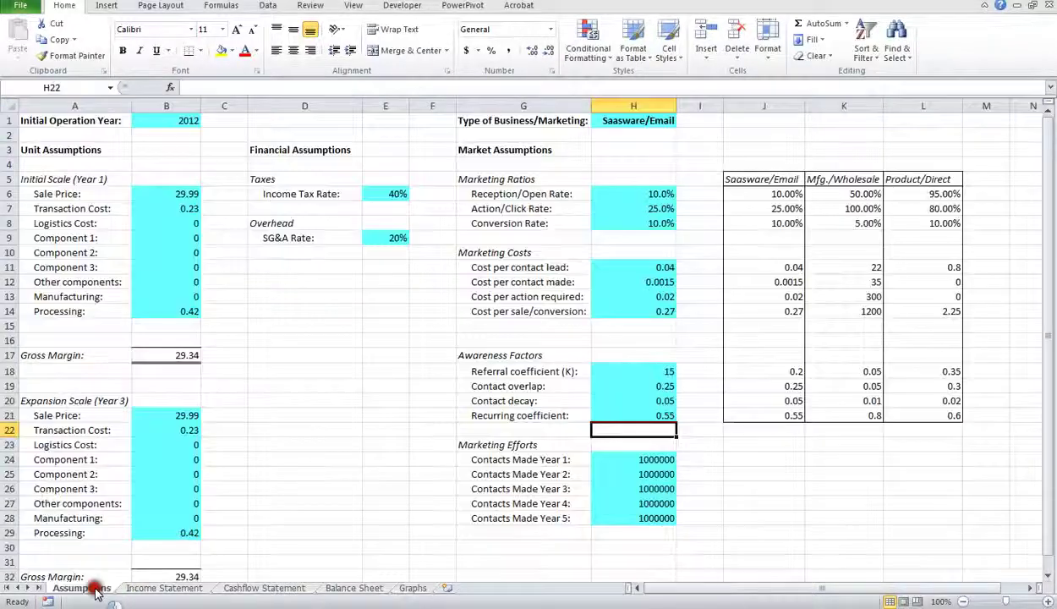
click(643, 415)
text(2.5)
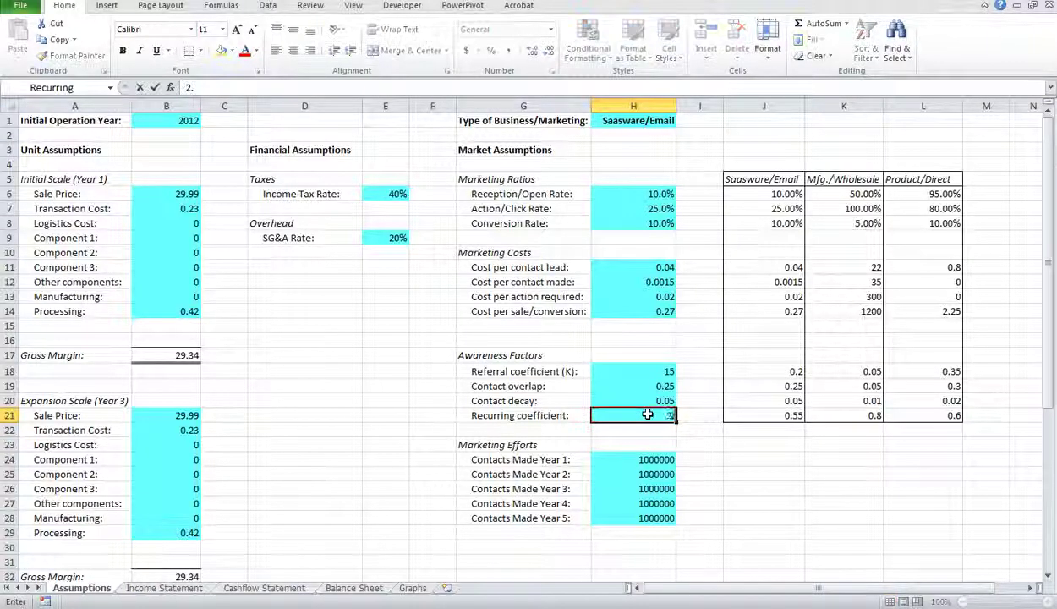
key(Return)
click(415, 587)
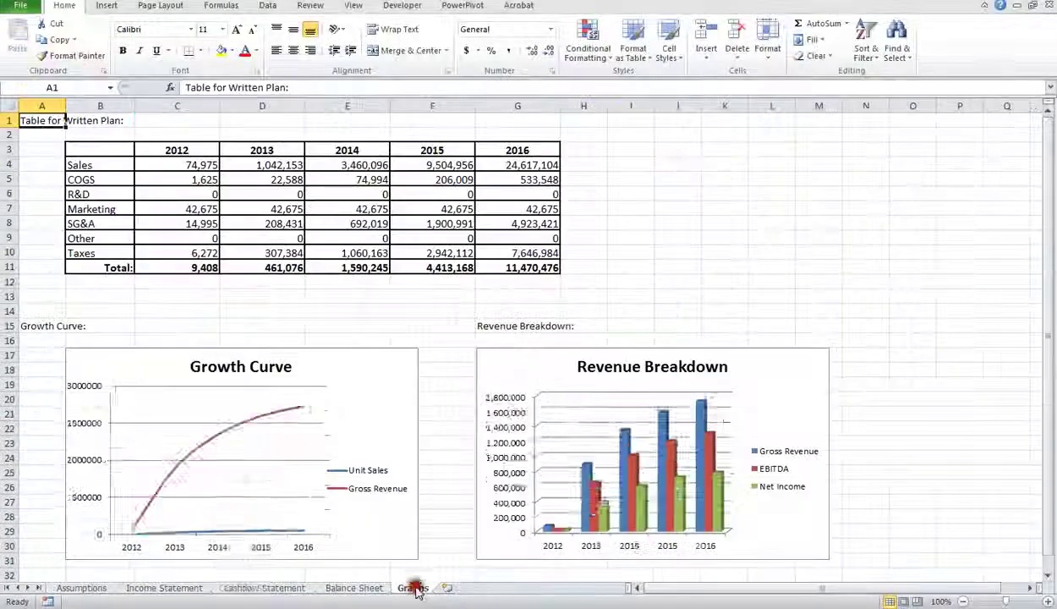
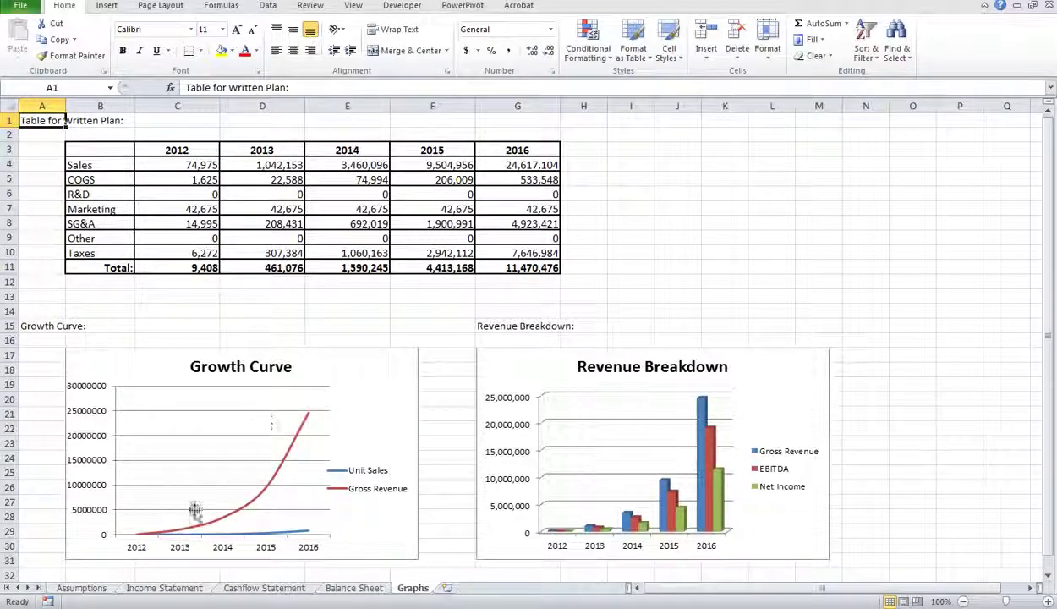
- Review the Contacts Made Year 1, Contact decay and Referral coefficient entries on the Assumptions sheet
click(82, 588)
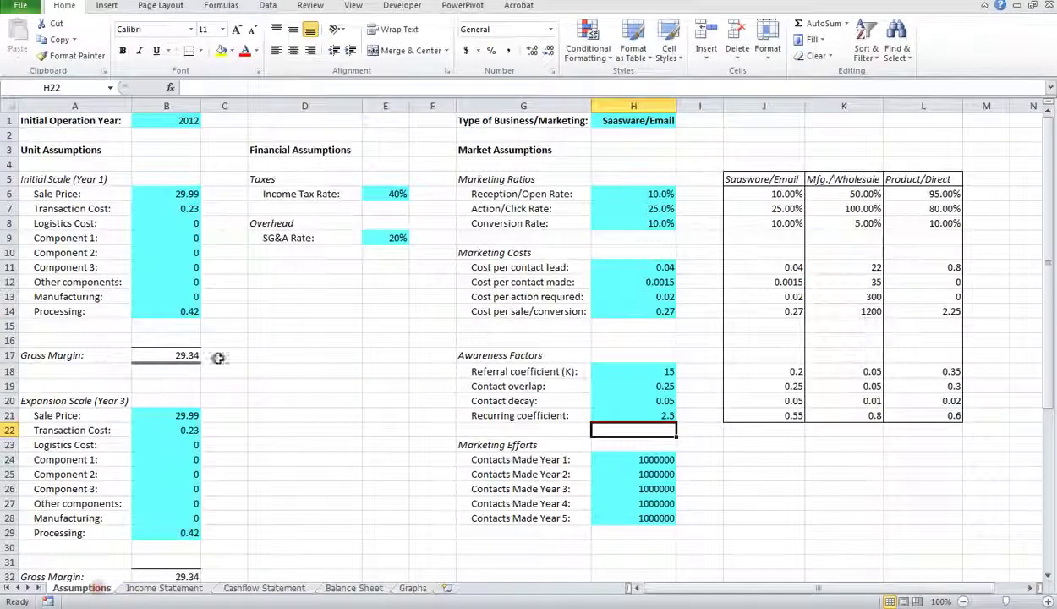
click(654, 462)
click(658, 401)
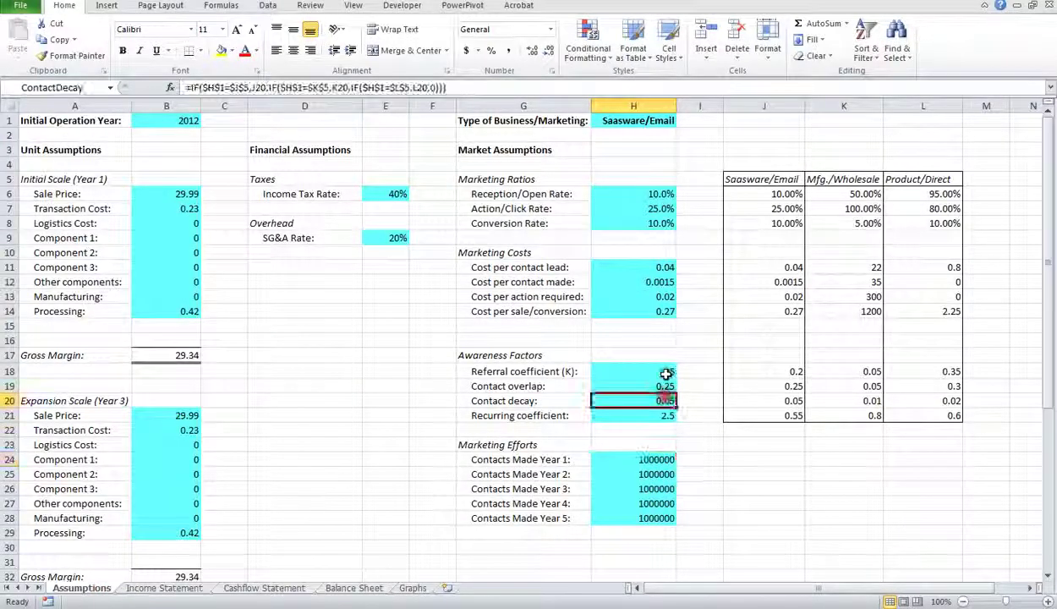
click(664, 372)
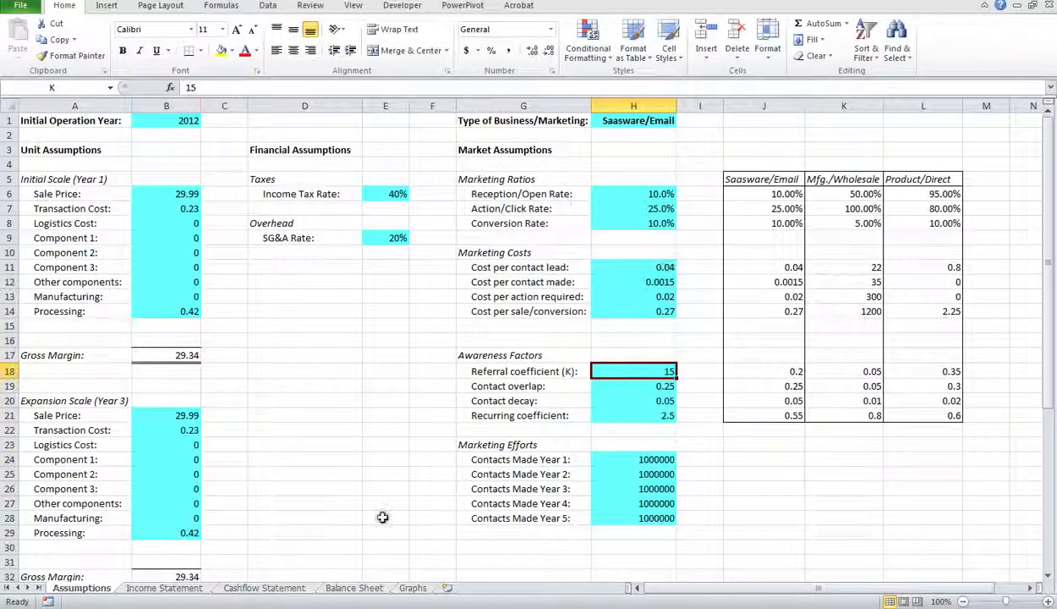
- Inspect the Total Products Sold formulas for 2012 to 2016 on the Income Statement and return to the charts on the Graphs sheet
click(169, 587)
click(180, 120)
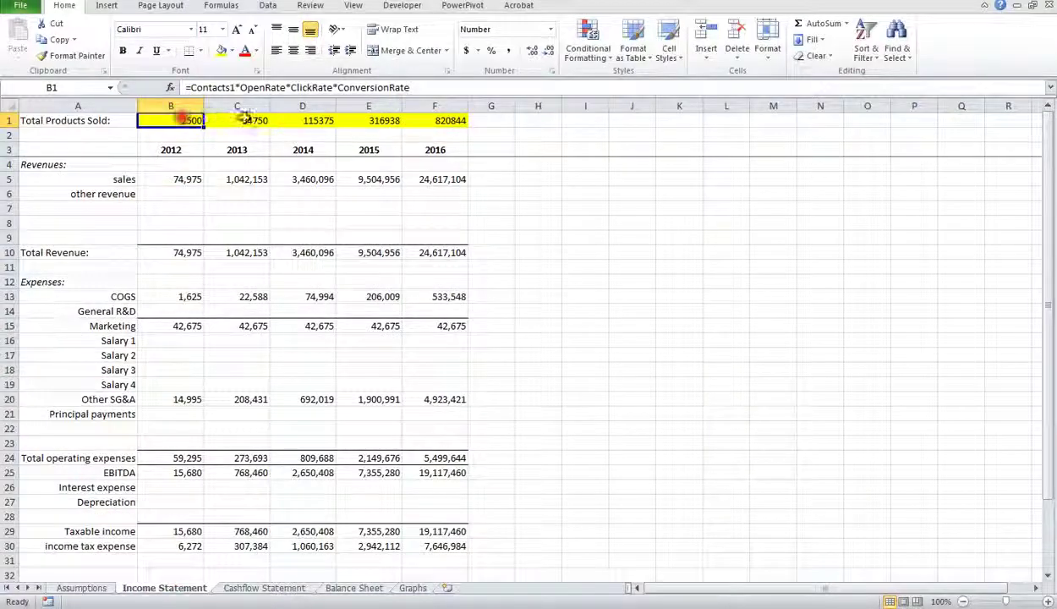
click(245, 120)
click(307, 120)
click(377, 120)
click(455, 121)
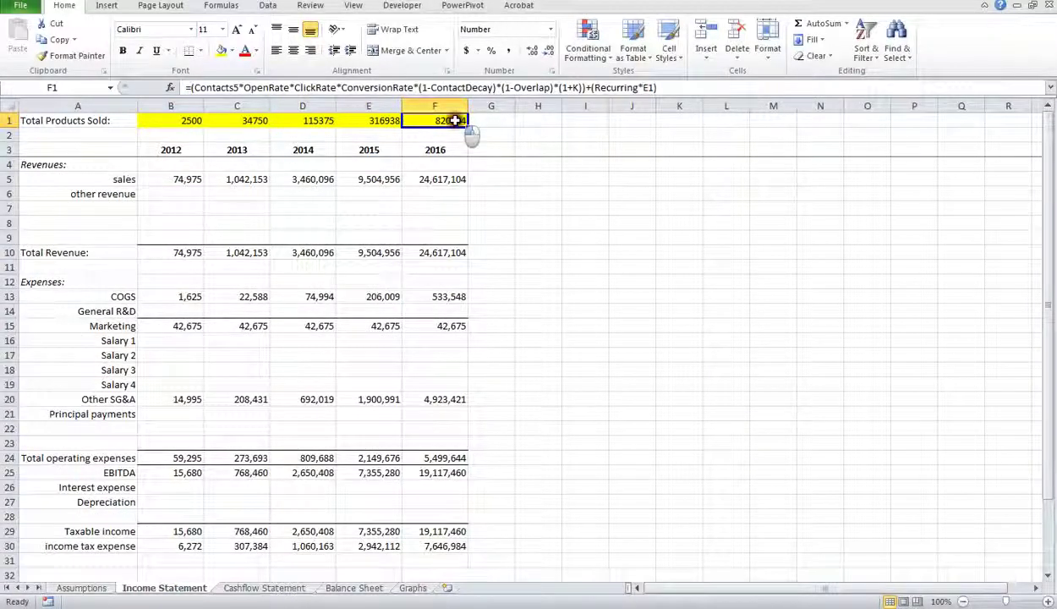
click(182, 120)
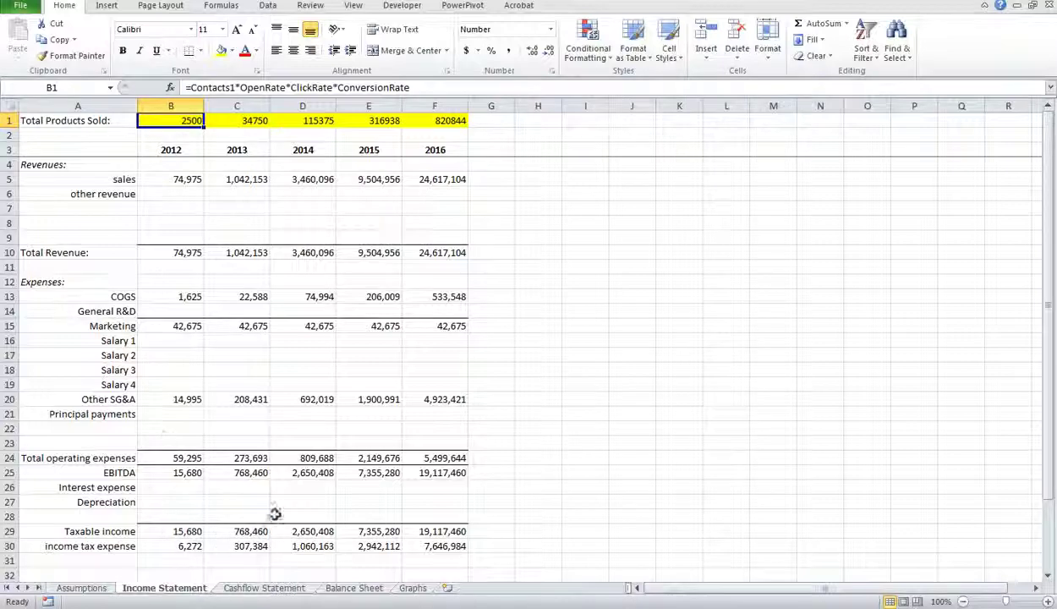
click(84, 586)
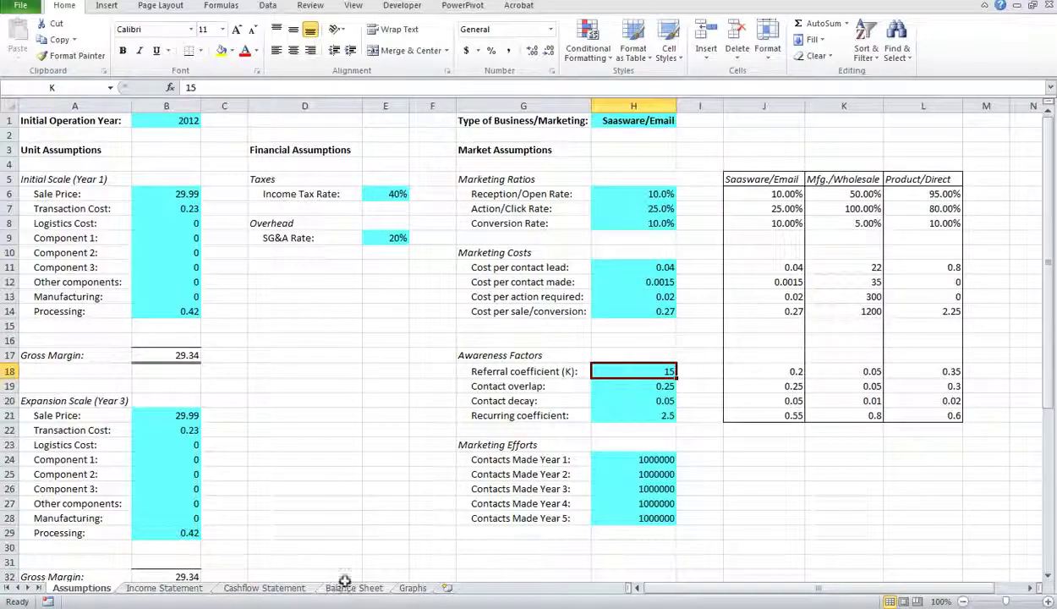
click(411, 587)
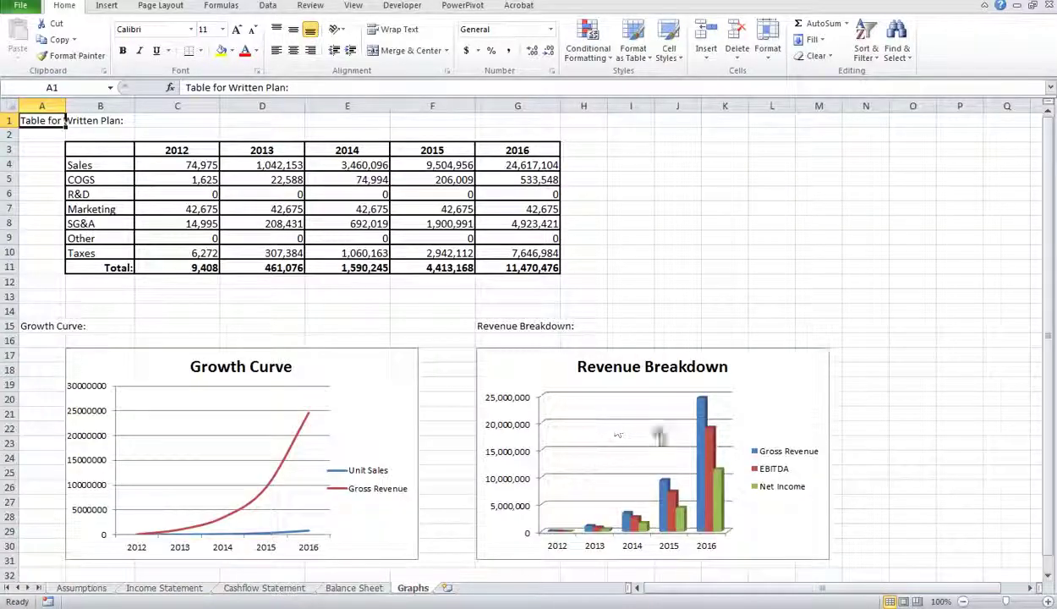
- Inspect the sales formulas for 2012 to 2016 on the Income Statement sheet
click(88, 588)
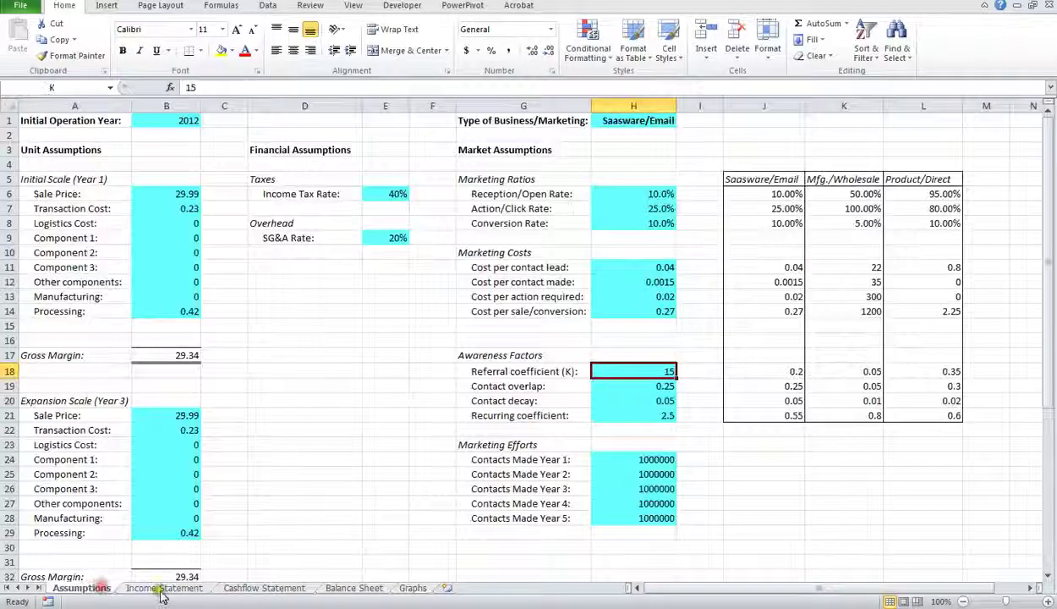
click(161, 588)
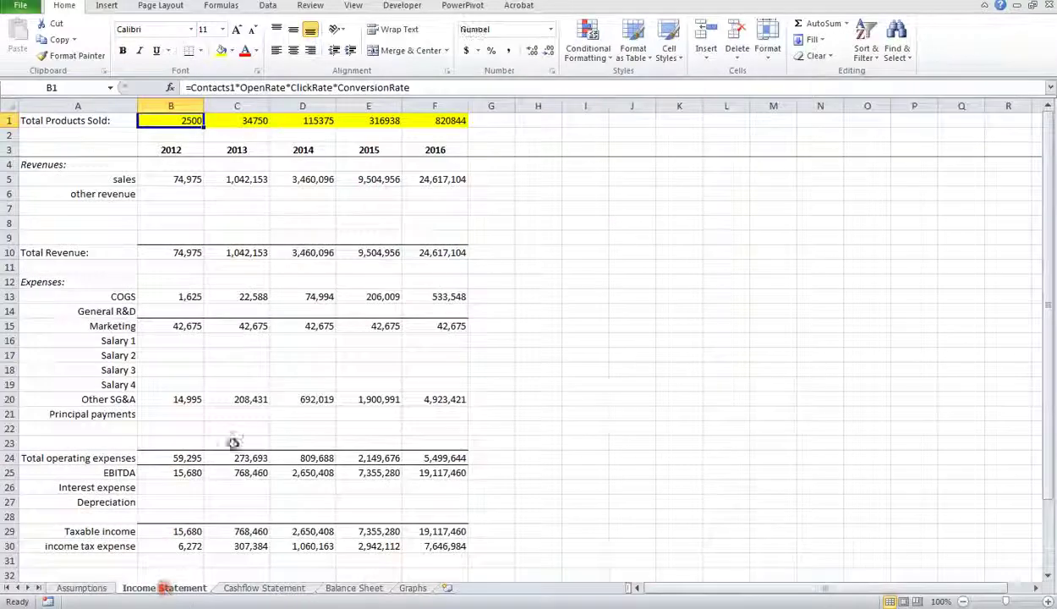
click(188, 179)
click(217, 179)
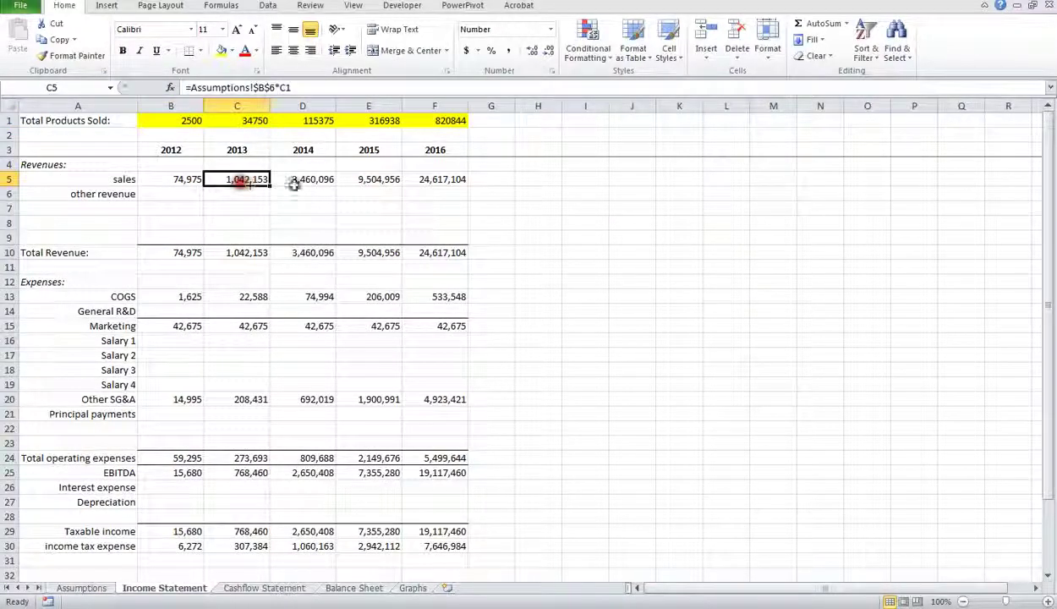
click(293, 179)
click(200, 179)
click(258, 180)
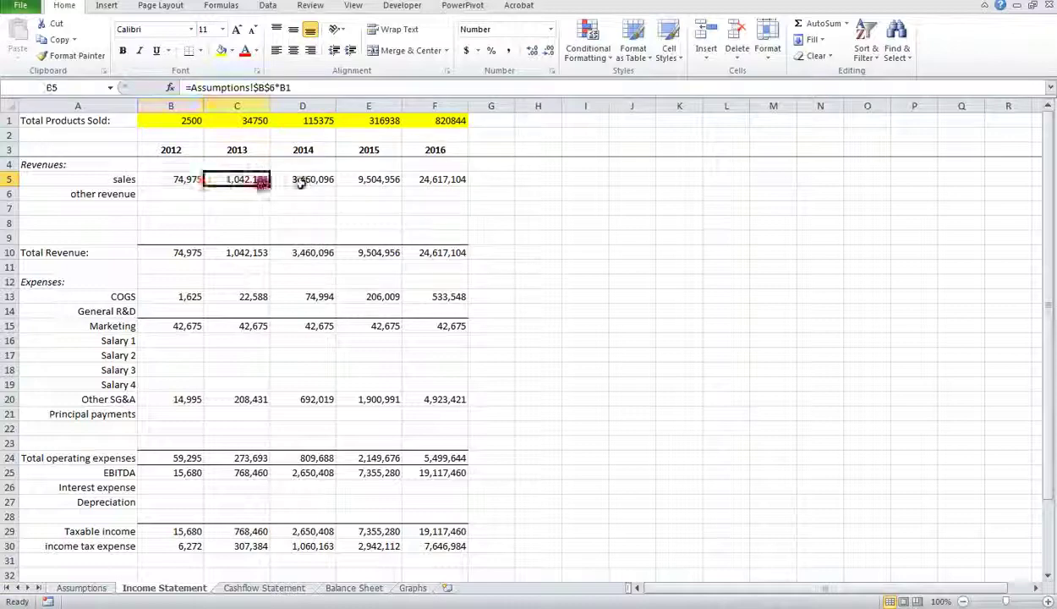
click(296, 180)
click(372, 178)
click(435, 179)
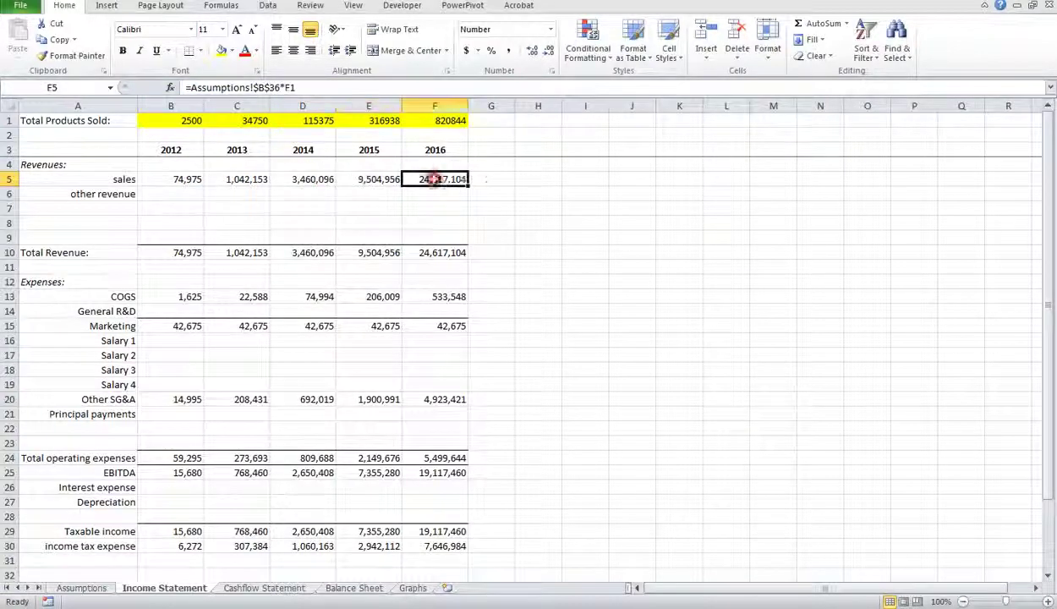
- Compare the Total Products Sold formulas with the sales formulas across the years on the Income Statement
click(442, 121)
click(376, 121)
click(307, 122)
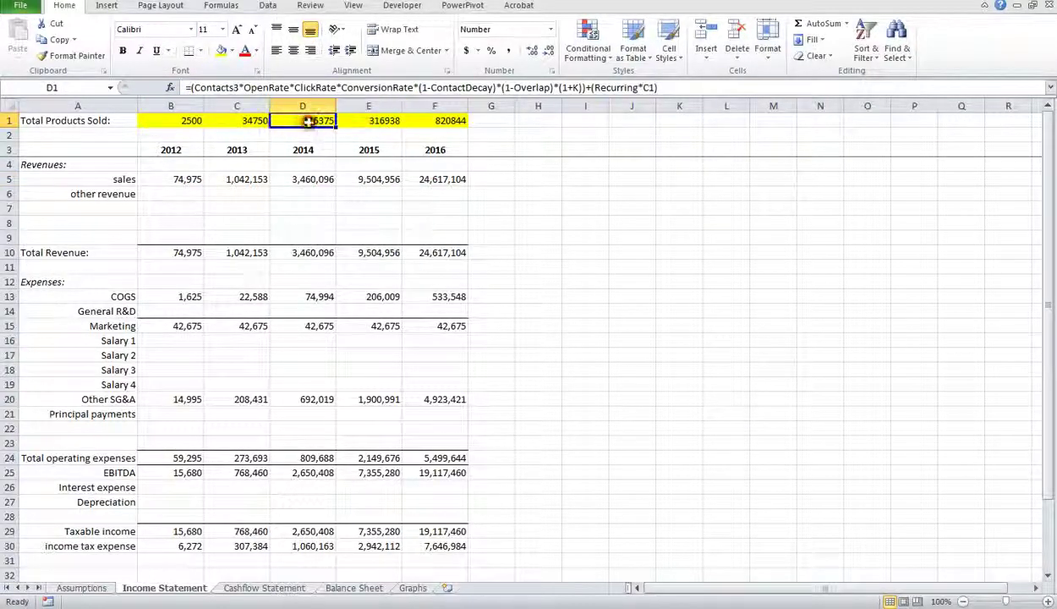
click(247, 122)
click(179, 122)
click(179, 177)
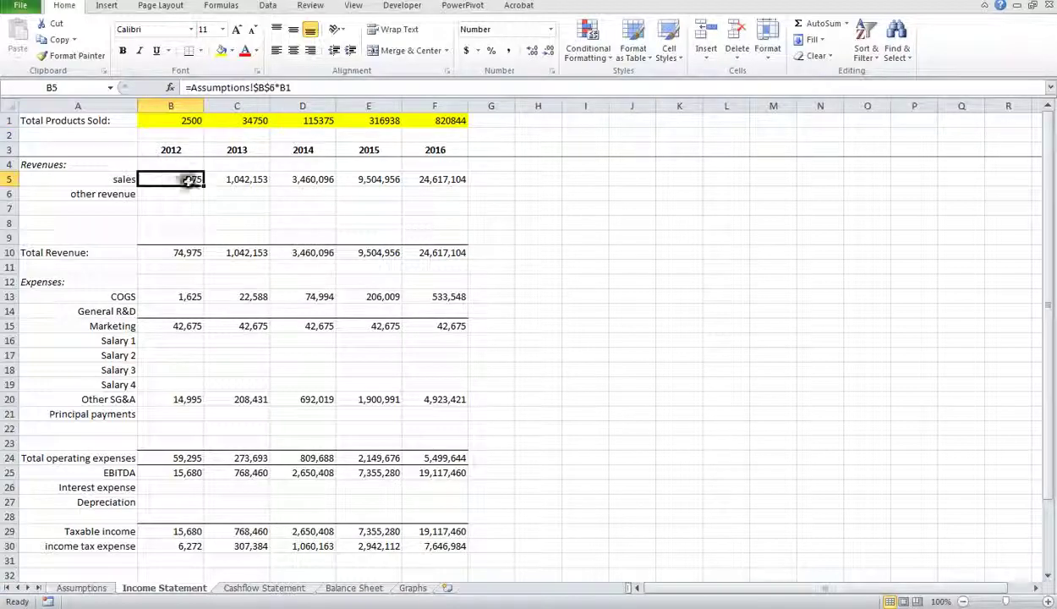
click(249, 178)
click(313, 176)
click(423, 181)
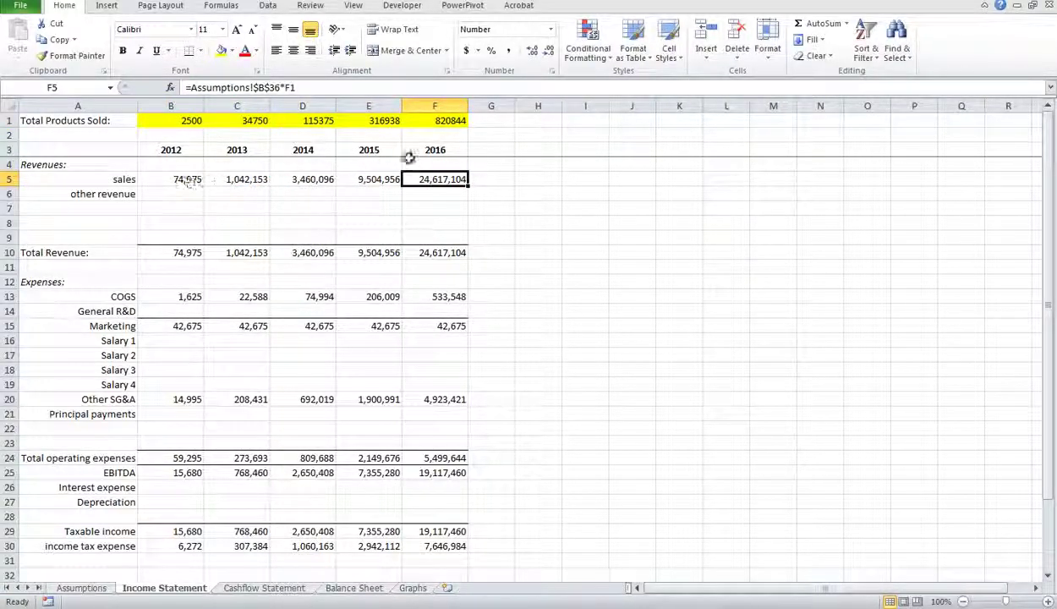
- Enter 45000 as Salary 1 for 2012 and fill it across through 2016
click(169, 342)
text(45000)
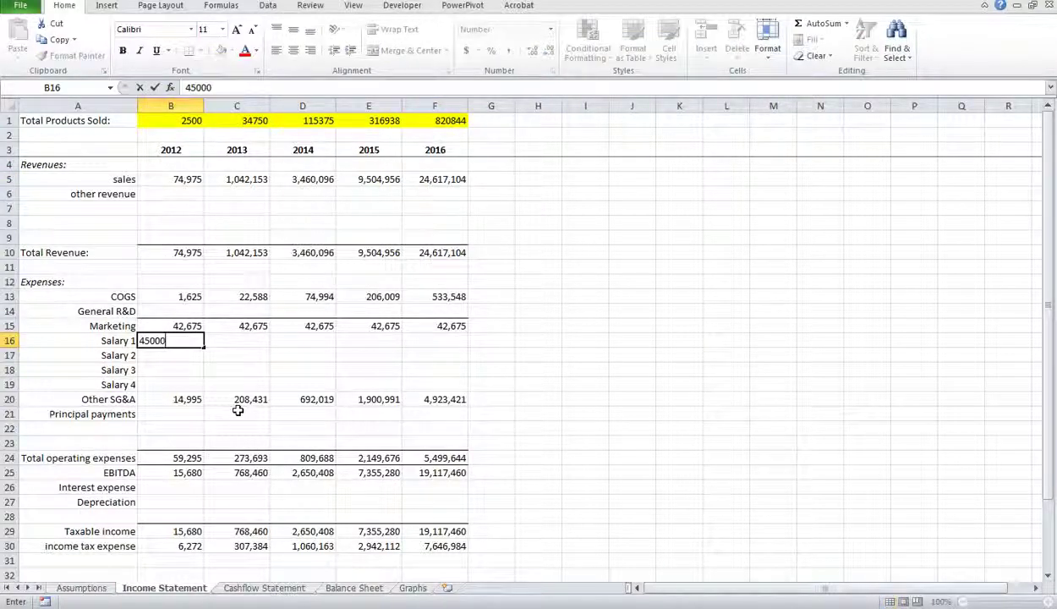
key(Tab)
click(191, 340)
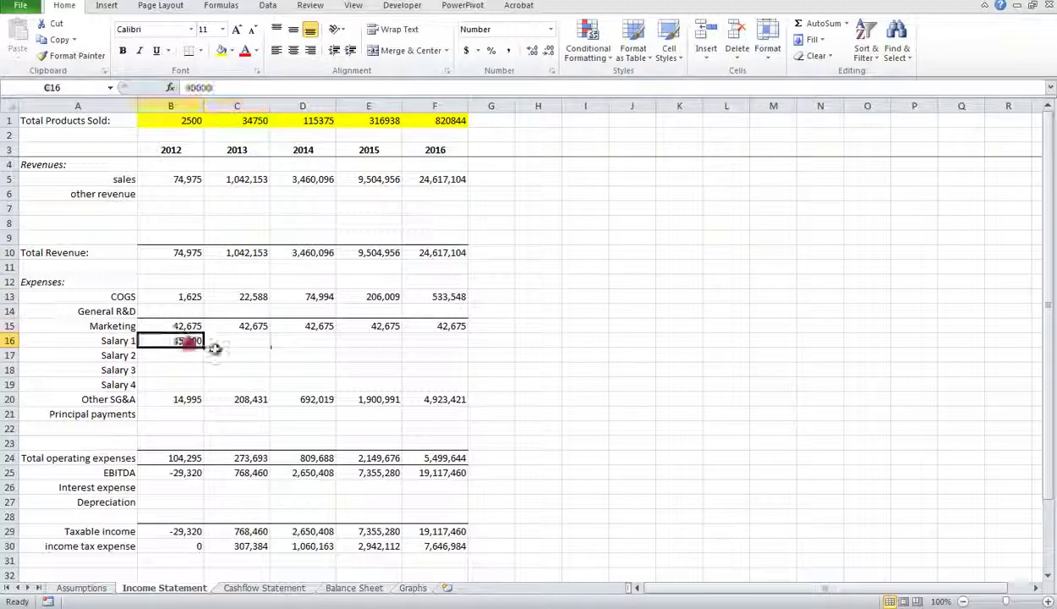
drag(205, 347, 465, 342)
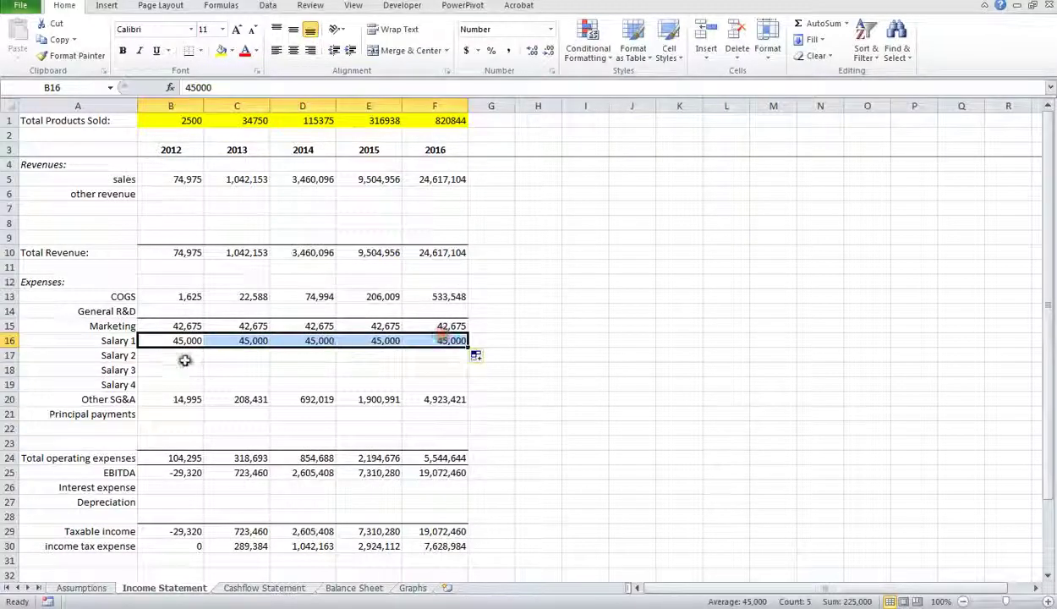
- Enter 25000 as Salary 2 for 2012 and fill it across through 2016
click(197, 359)
text(25000)
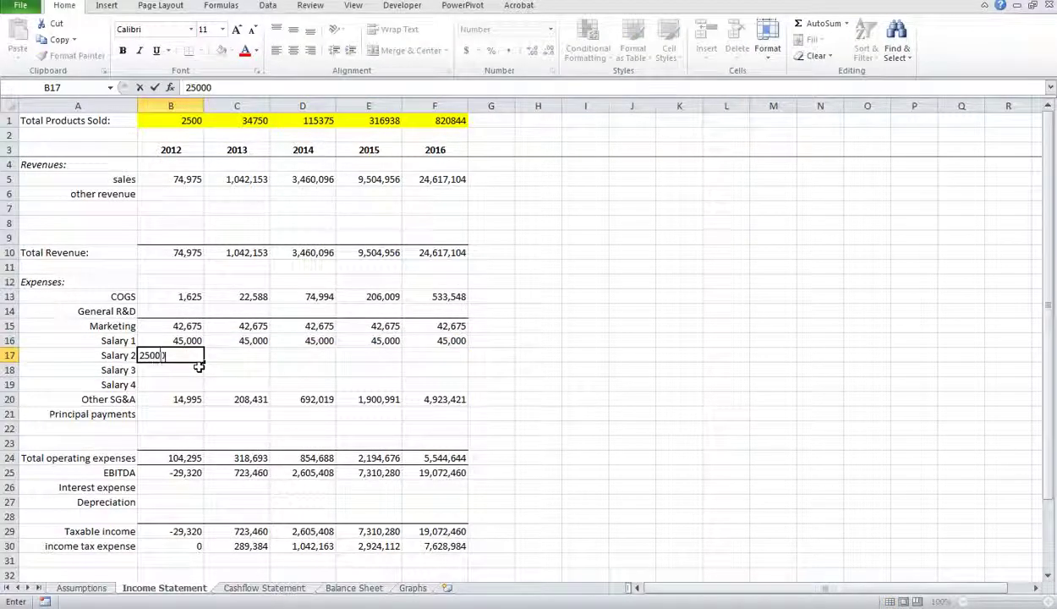
key(Tab)
click(187, 359)
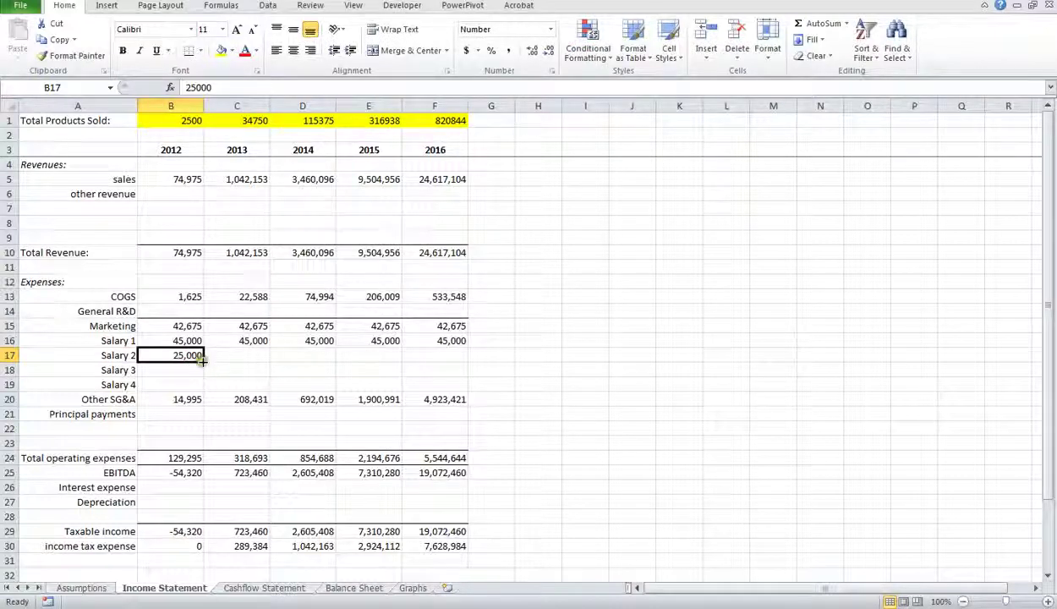
drag(201, 359, 457, 354)
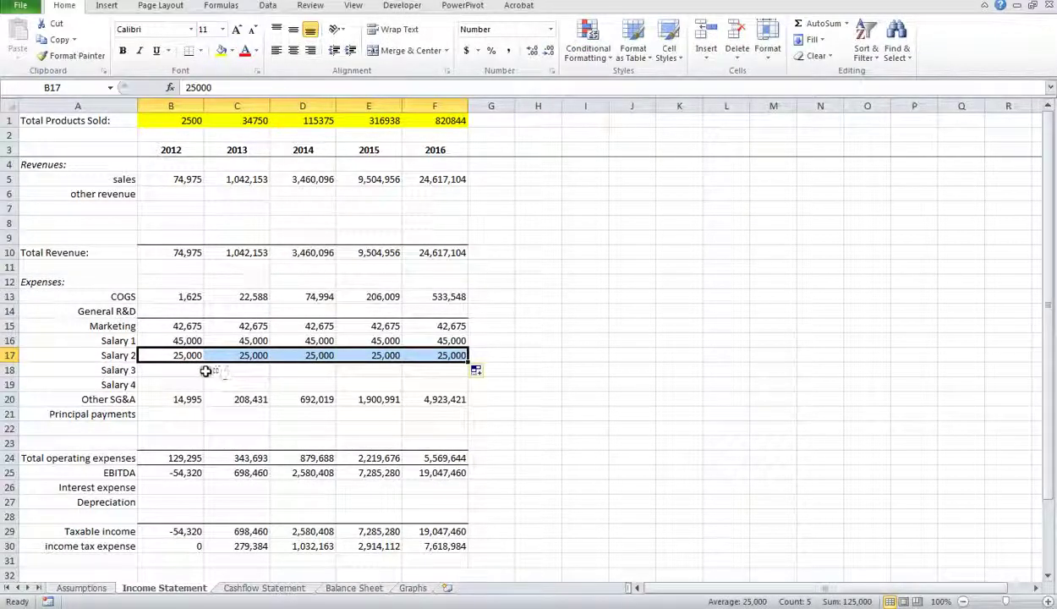
- Inspect the Other SG&A formulas for 2012 to 2016 on the Income Statement
scroll(189, 366, down, 1)
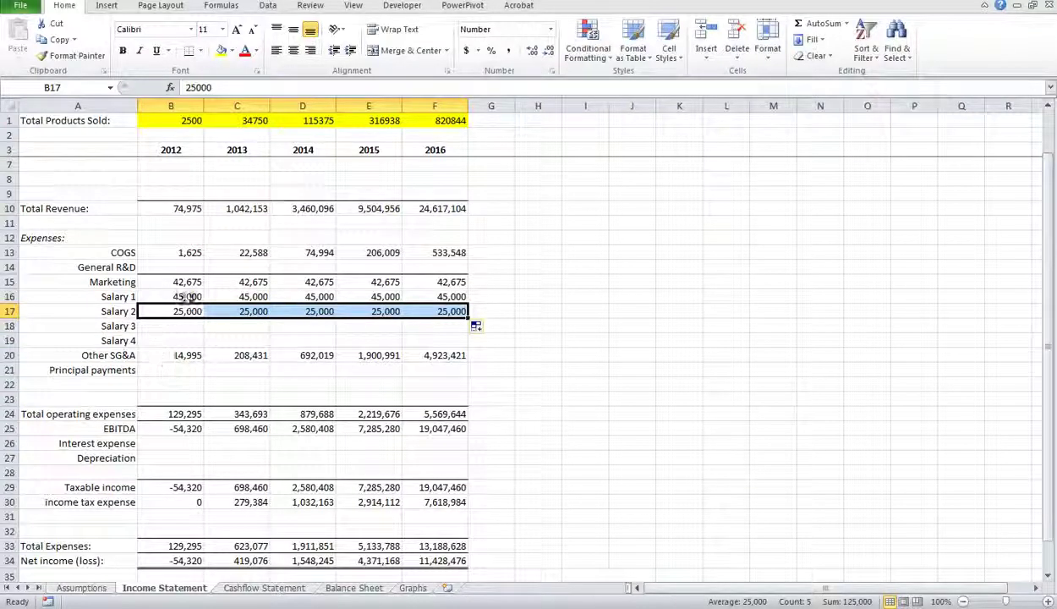
click(193, 357)
click(243, 357)
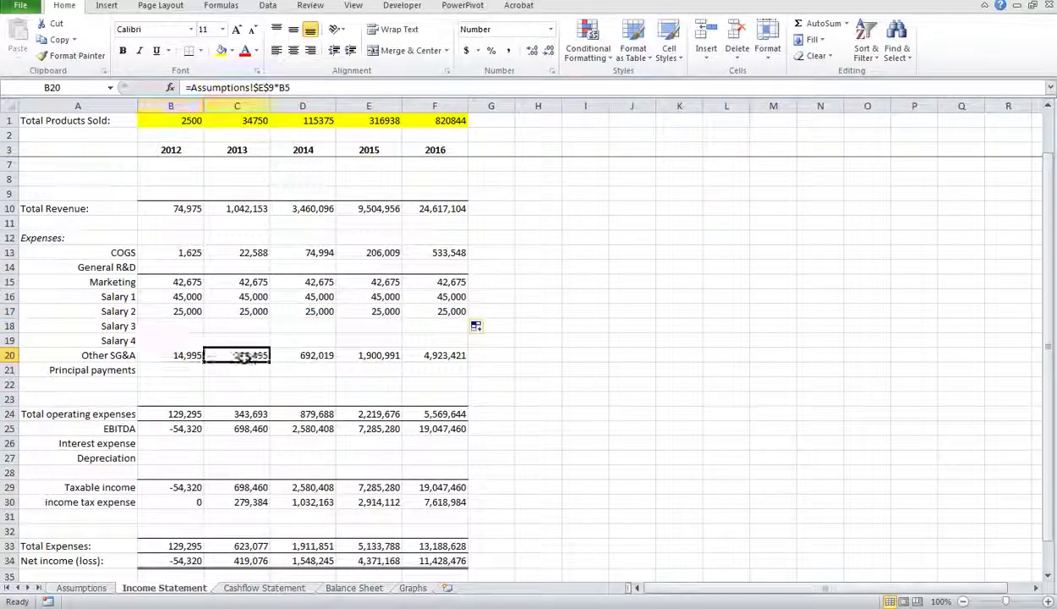
click(326, 354)
click(373, 354)
click(456, 356)
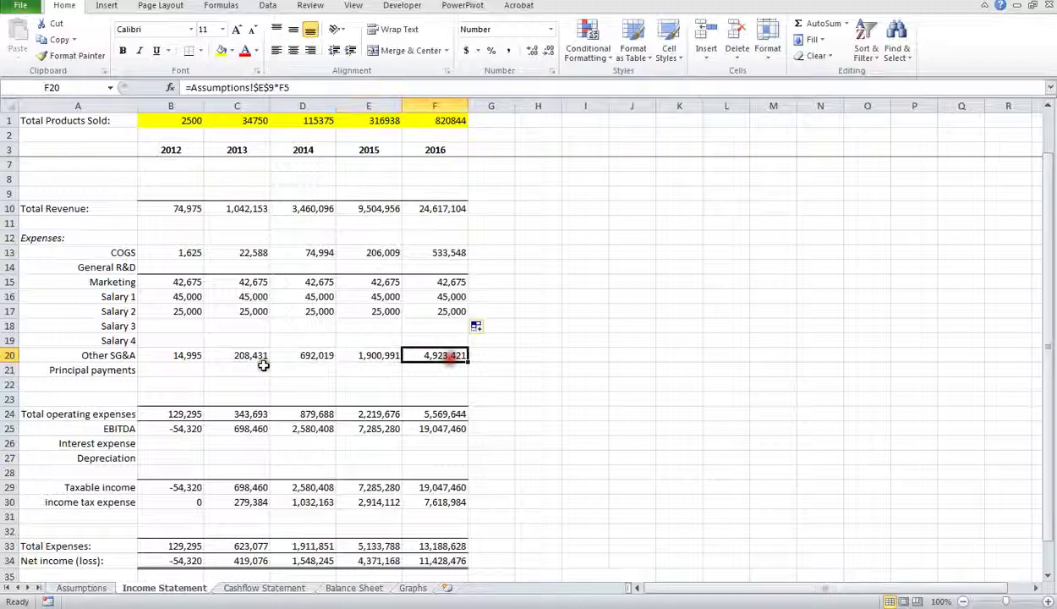
click(188, 356)
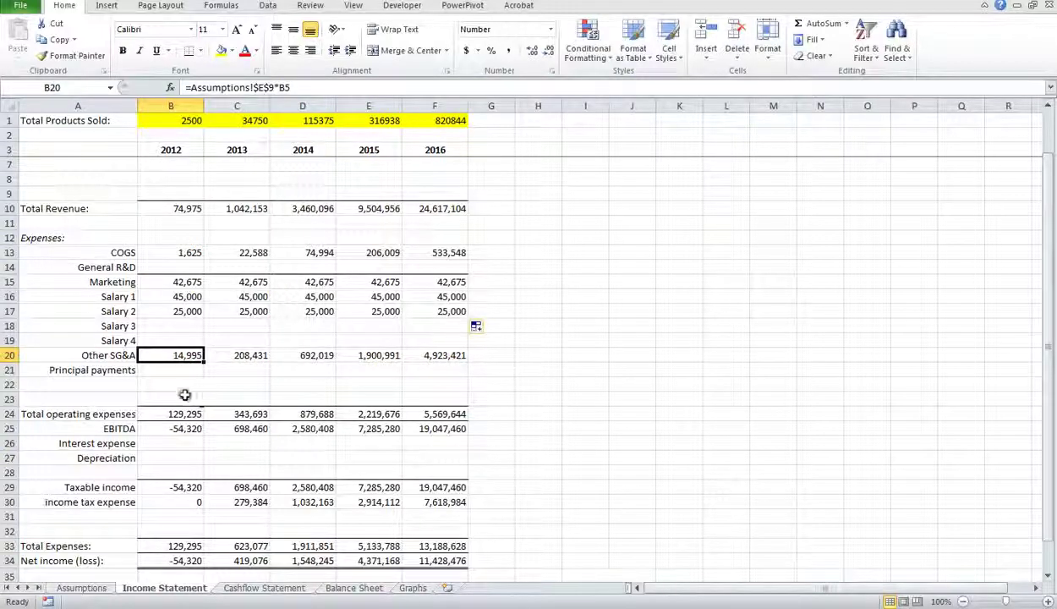
- Check the Interest expense cells for 2012 to 2016 and the 2012 Depreciation cell on the Income Statement
scroll(185, 395, down, 1)
click(159, 398)
text(=)
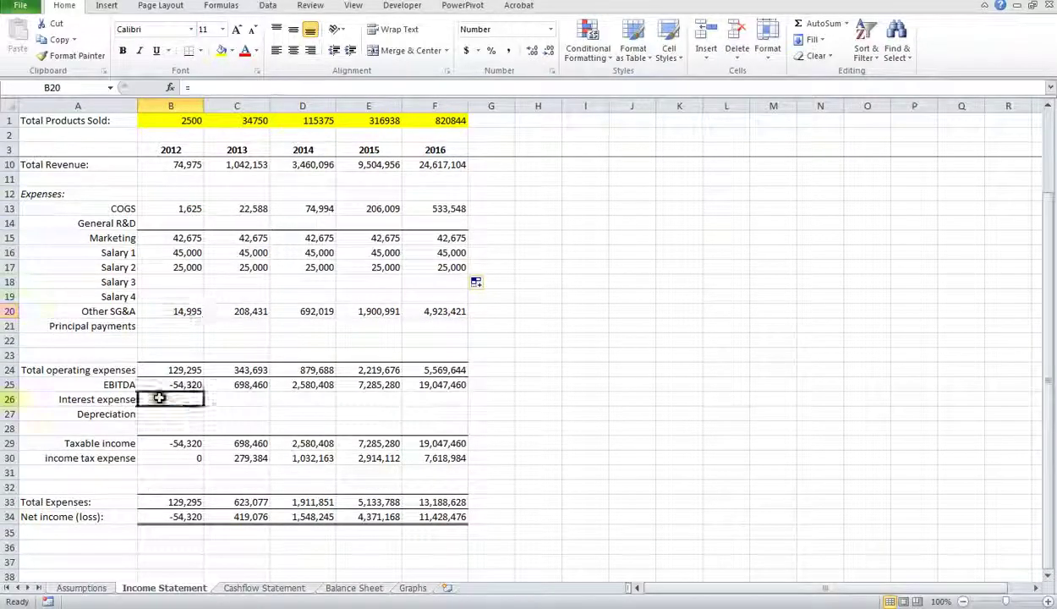
click(236, 397)
click(302, 398)
click(369, 397)
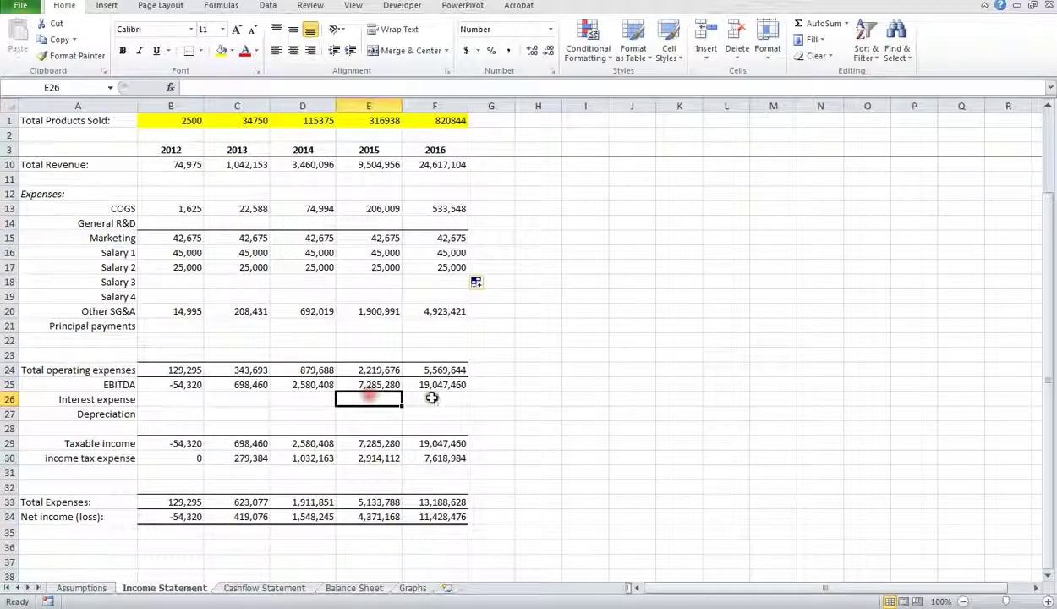
click(431, 397)
click(169, 414)
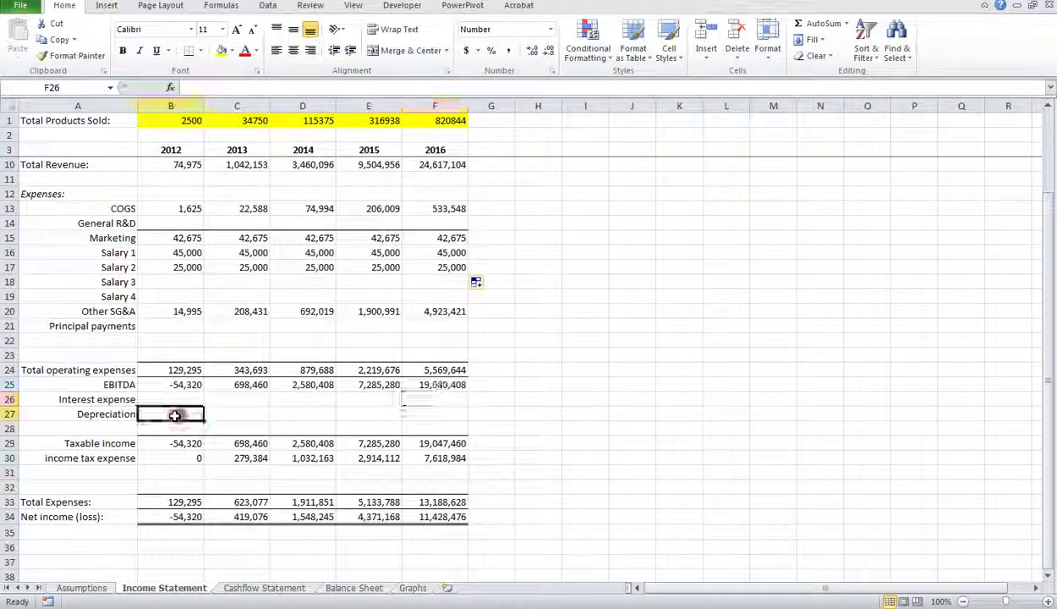
click(123, 414)
click(172, 415)
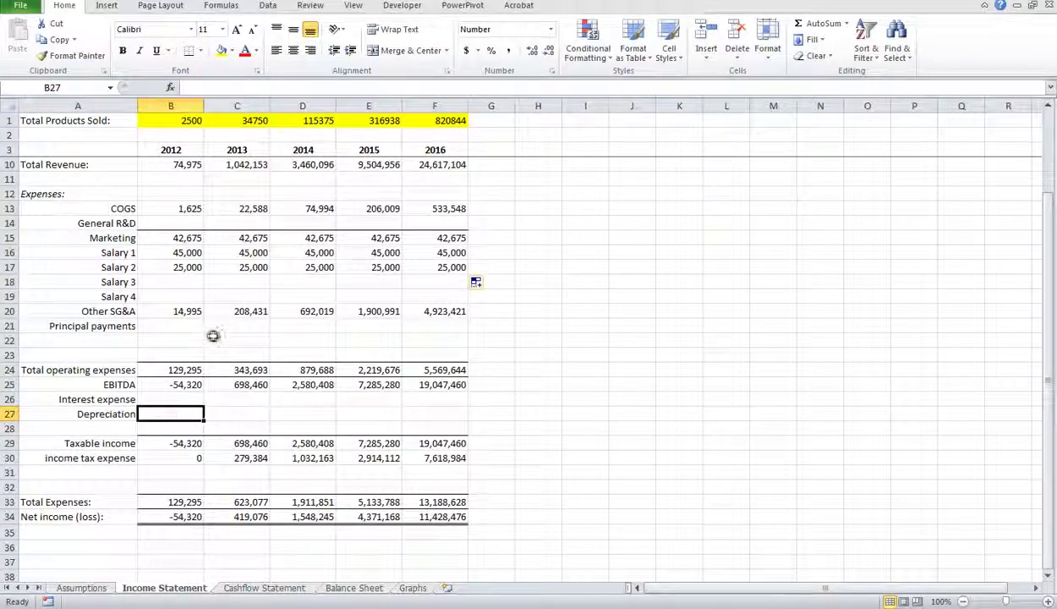
- Inspect the Taxable income formulas for 2012 to 2015 and the 2012 income tax expense formula
scroll(207, 339, down, 1)
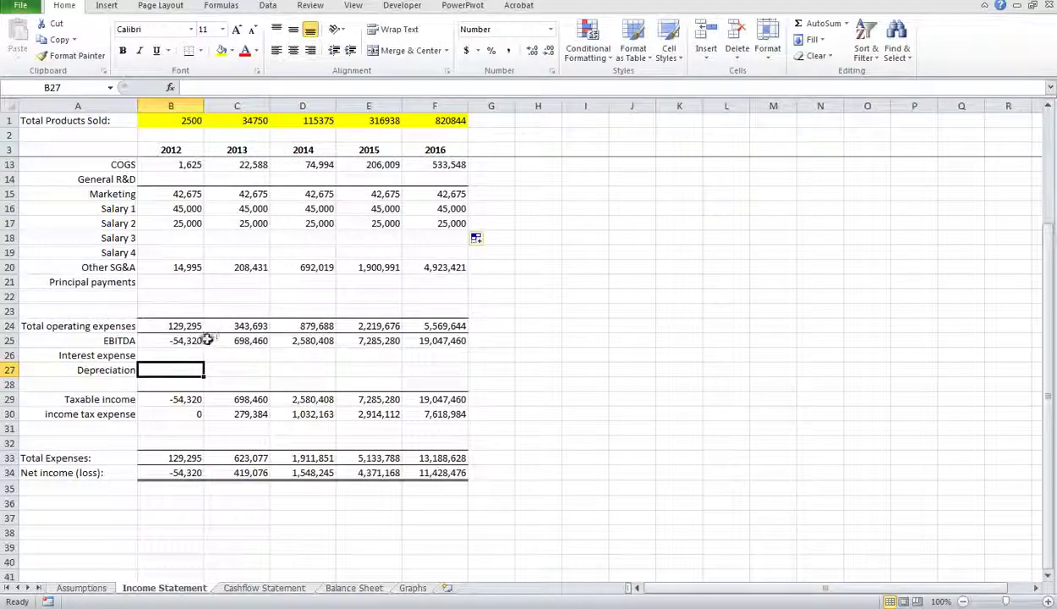
click(171, 397)
click(237, 399)
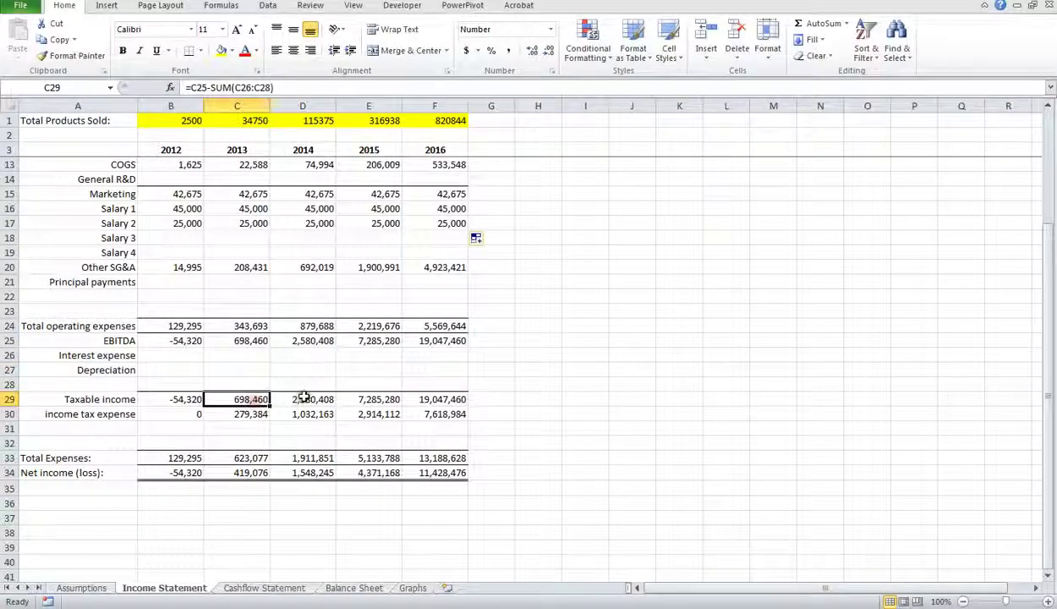
click(302, 399)
click(388, 398)
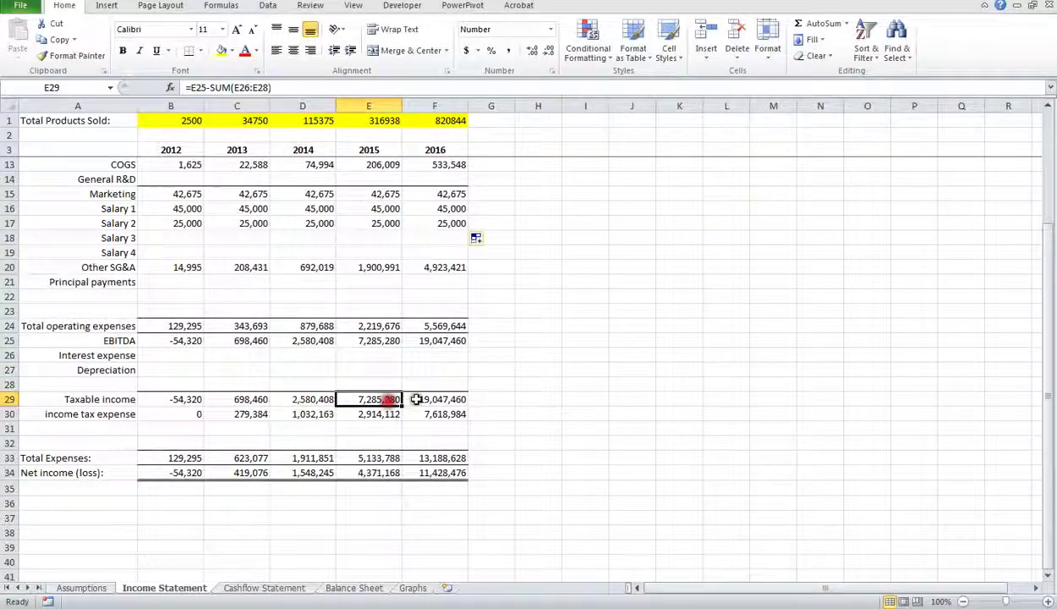
click(180, 403)
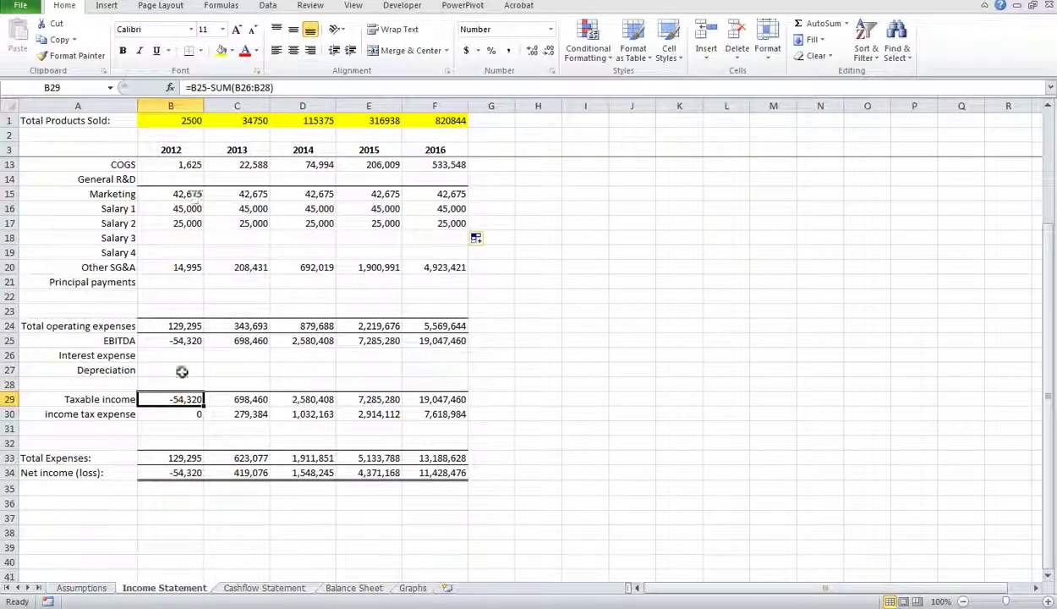
click(186, 414)
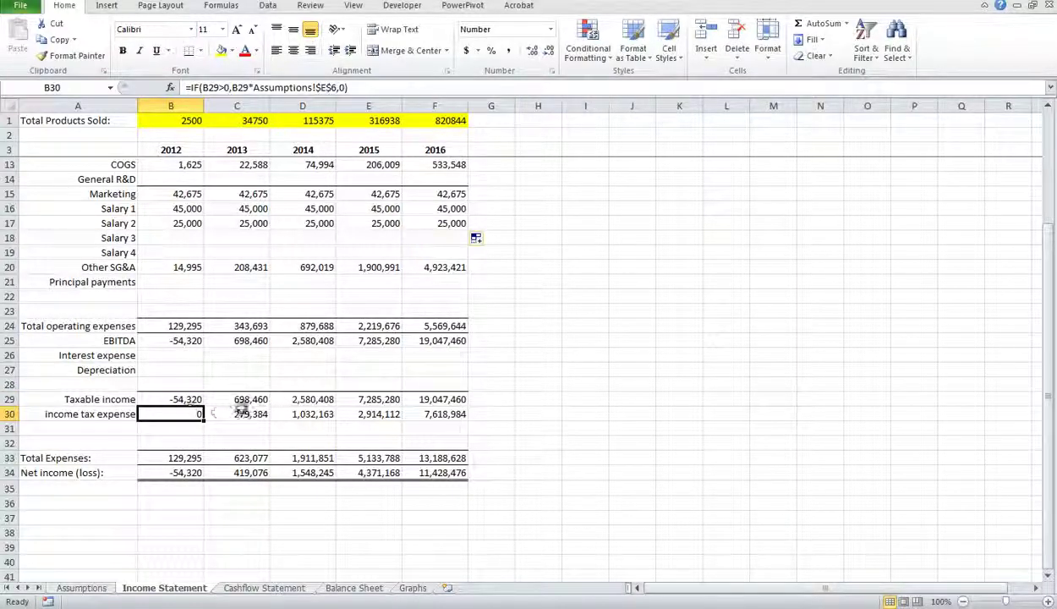
scroll(259, 326, up, 3)
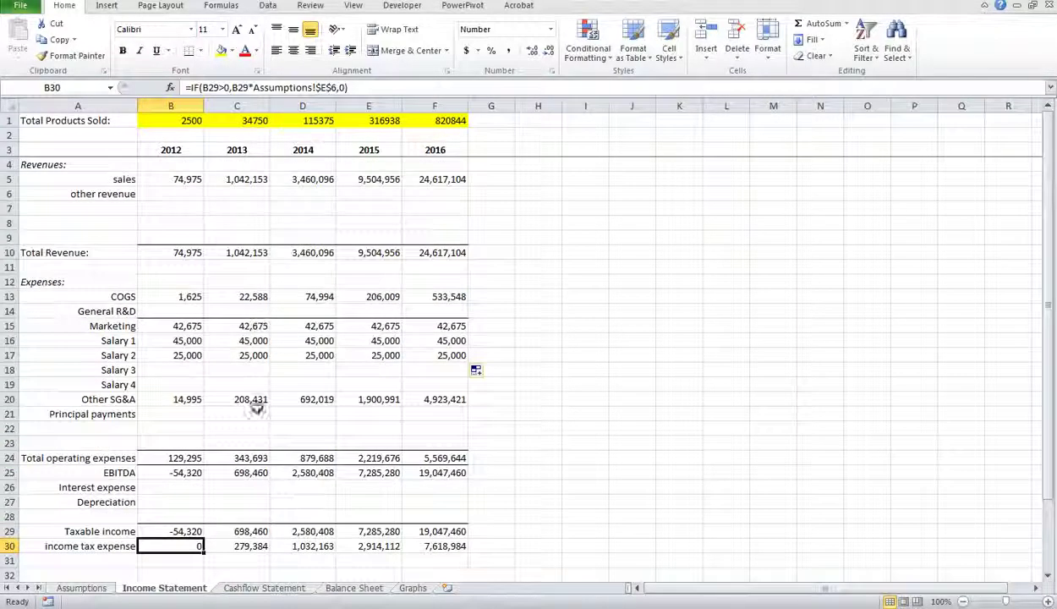
- Review the operations, investing and financing sections and the year-end cash rows on the Cashflow Statement sheet
click(258, 587)
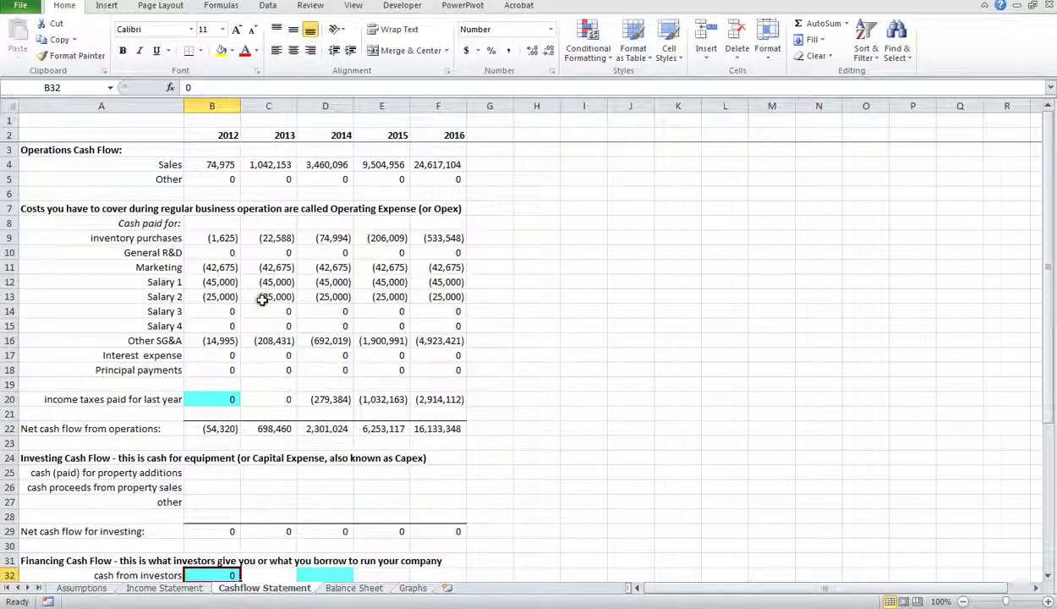
scroll(225, 210, down, 2)
scroll(243, 210, up, 2)
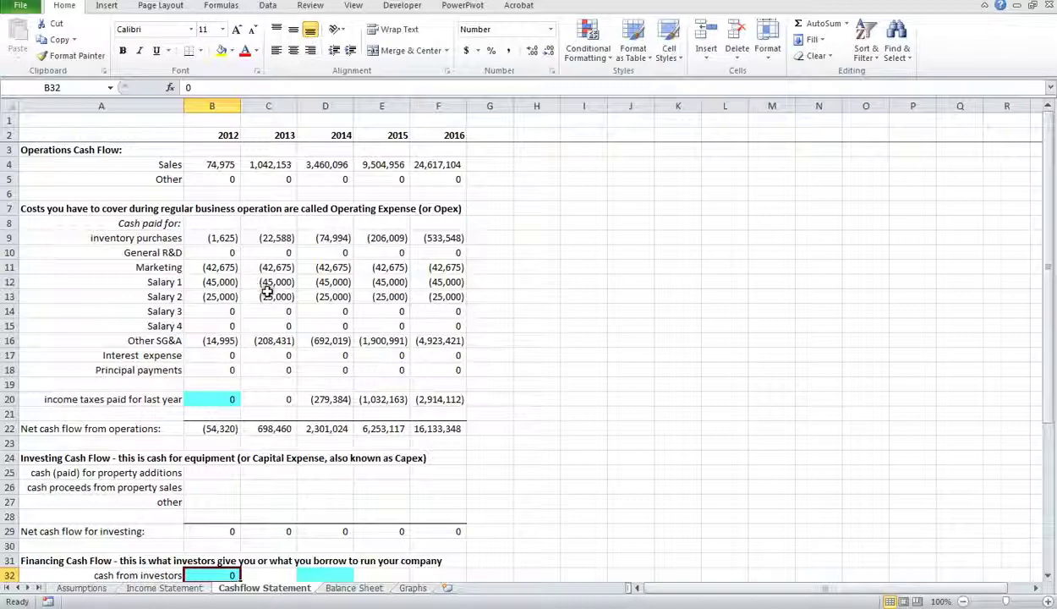
scroll(266, 291, down, 9)
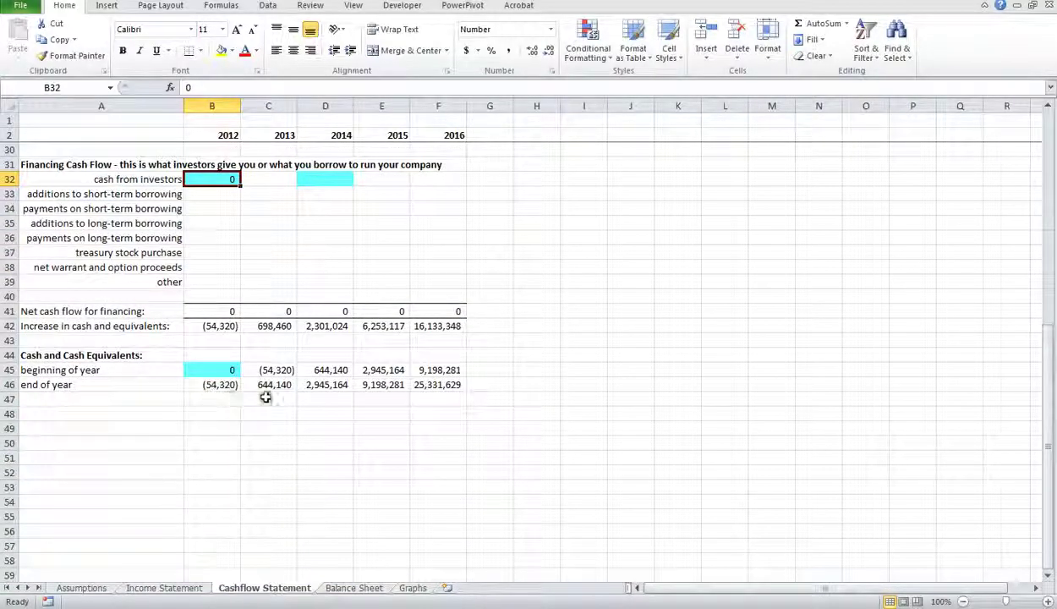
scroll(266, 397, up, 3)
scroll(205, 411, down, 3)
scroll(217, 401, up, 6)
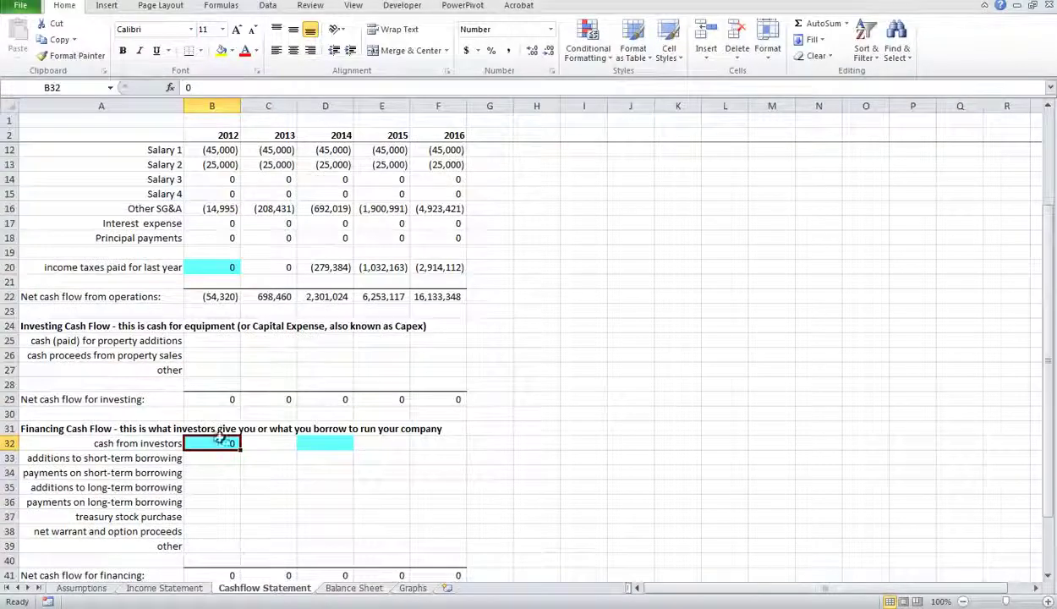
- Examine the 2012 input cells for income taxes paid for last year and cash from investors
click(218, 270)
scroll(218, 274, up, 3)
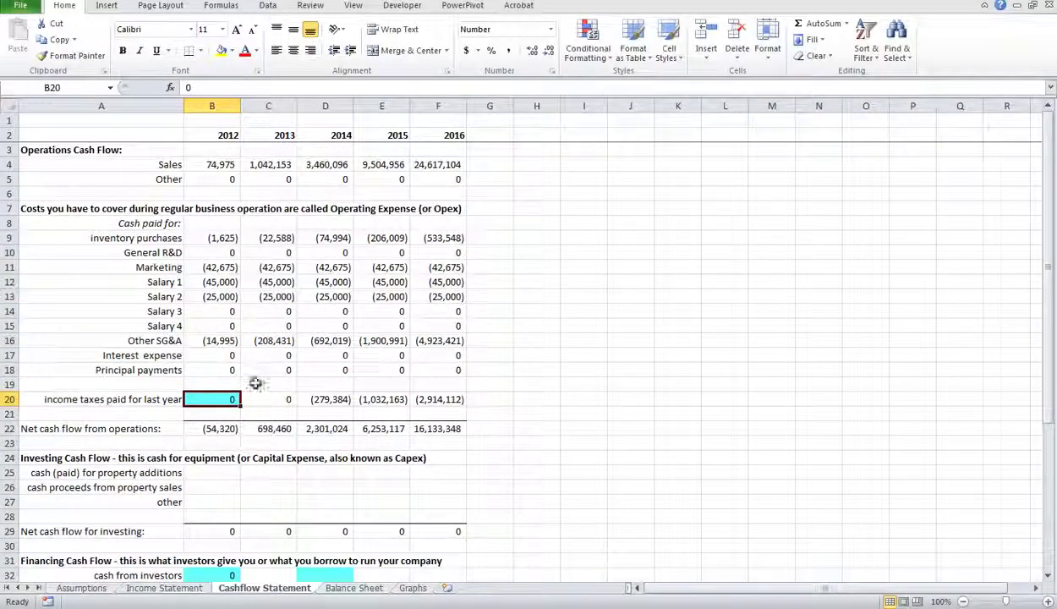
scroll(228, 407, down, 4)
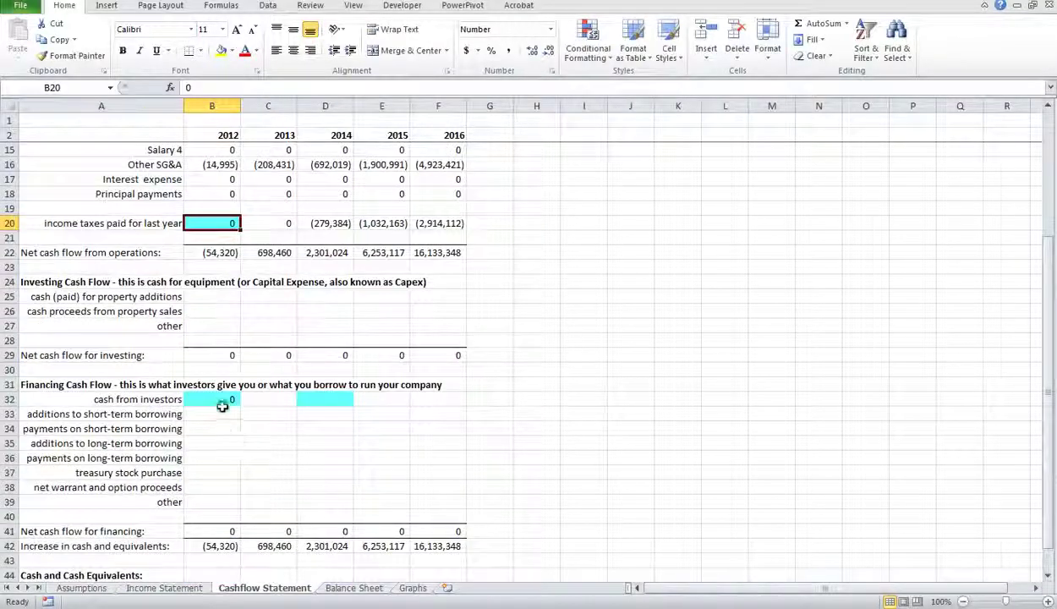
click(219, 399)
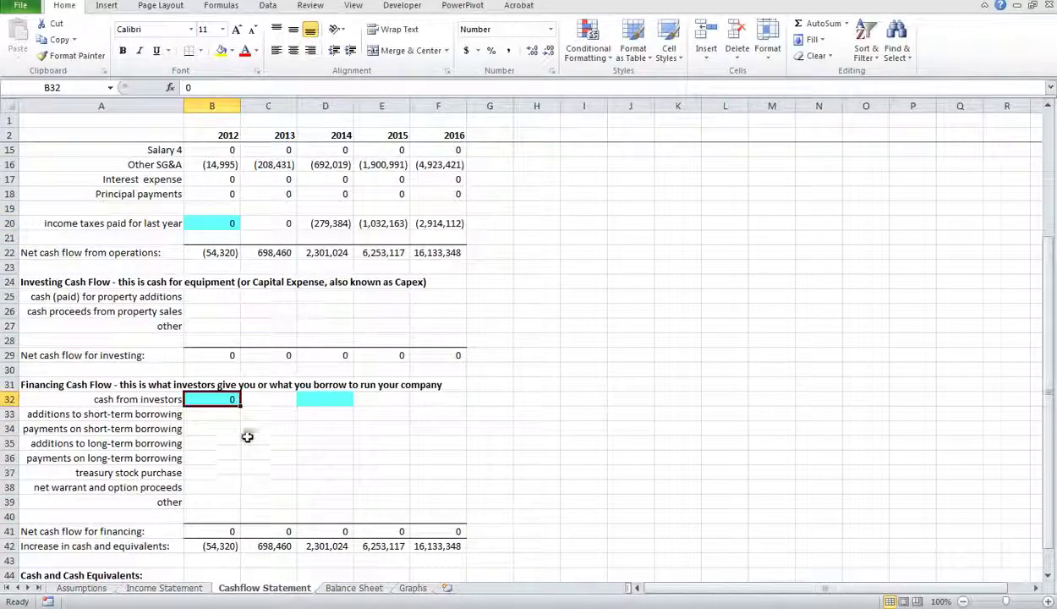
- Compare the 2012 and 2014 cash from investors input cells in the Financing Cash Flow section
click(331, 400)
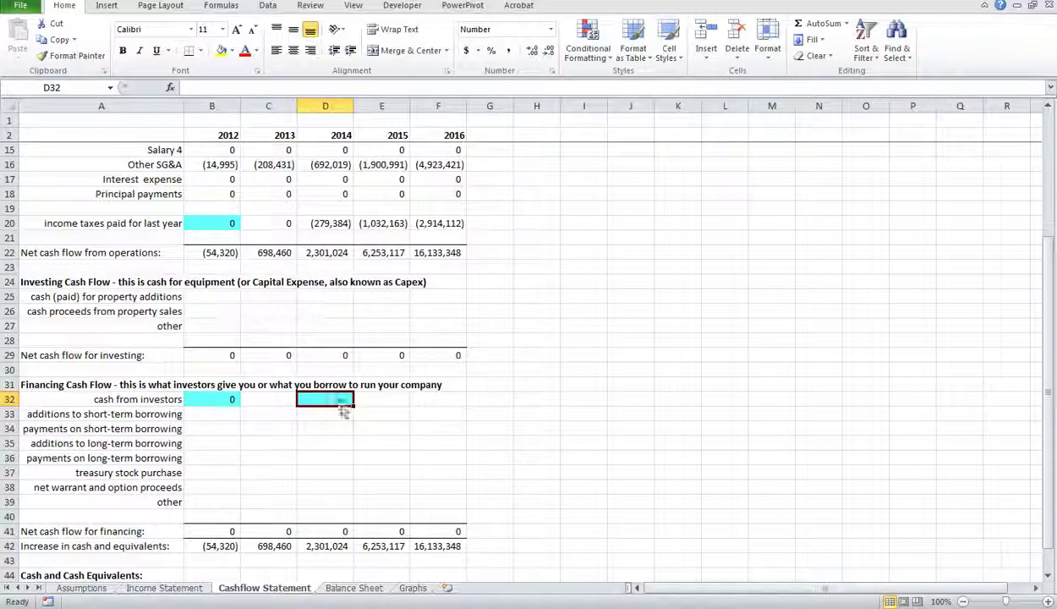
click(220, 399)
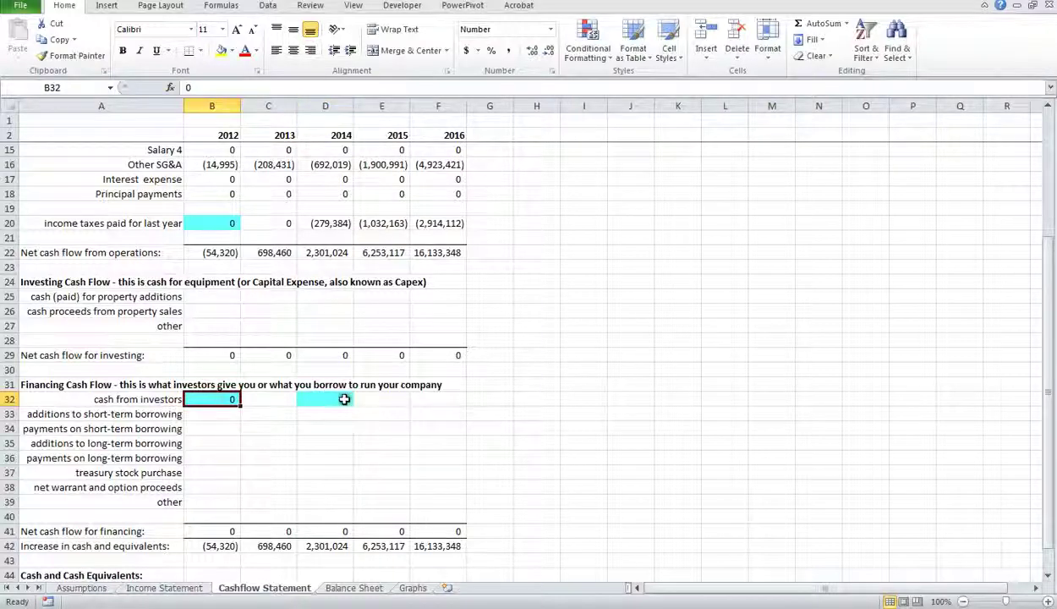
click(344, 399)
click(224, 400)
click(321, 398)
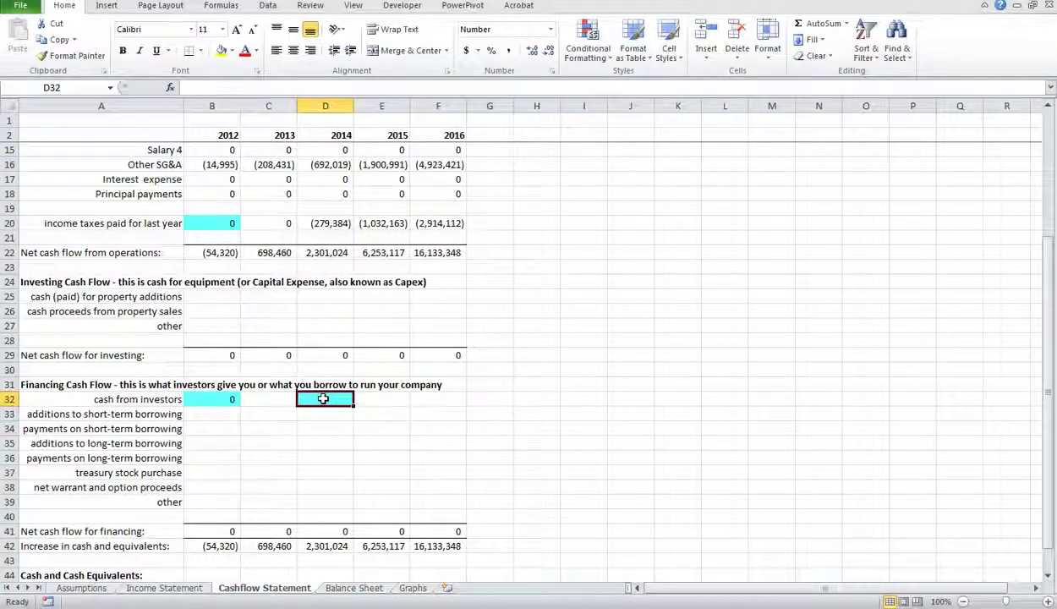
- Set the 2012 cash from investors to 100,000 and check the 2012 increase in cash and equivalents
click(211, 399)
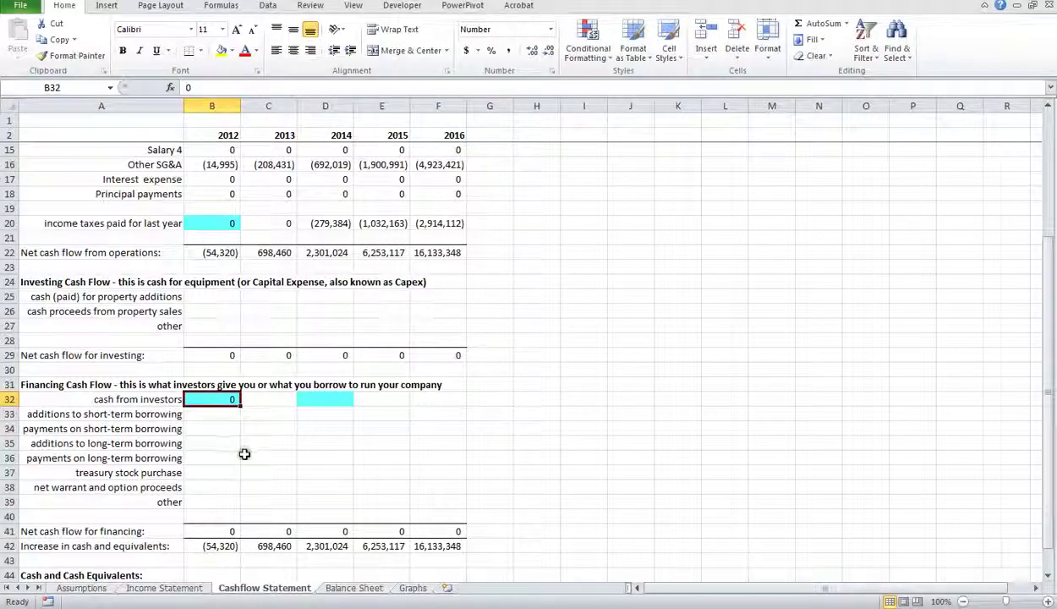
text(100,)
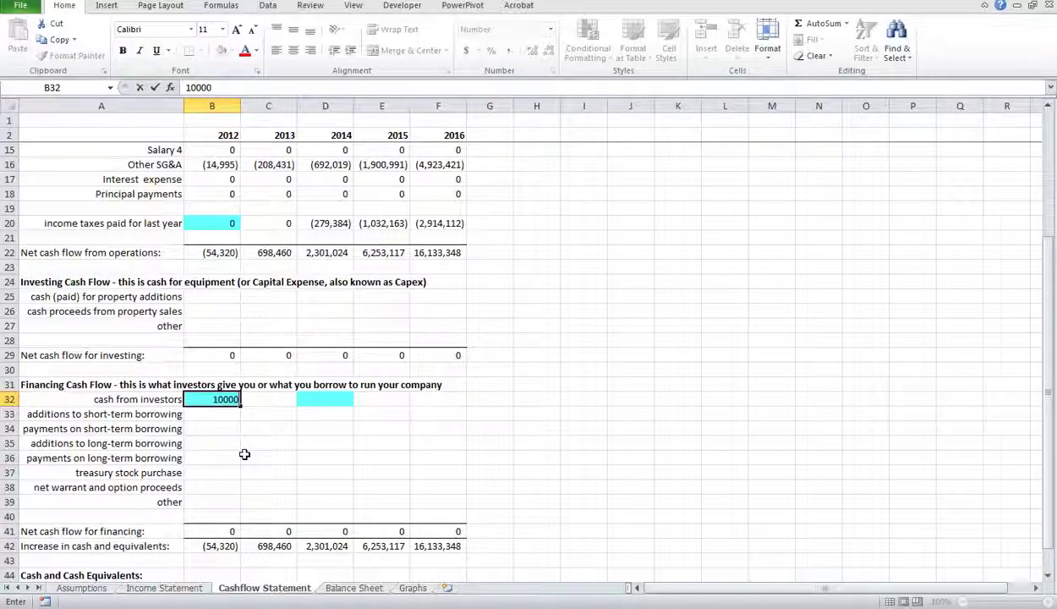
text(000)
key(Return)
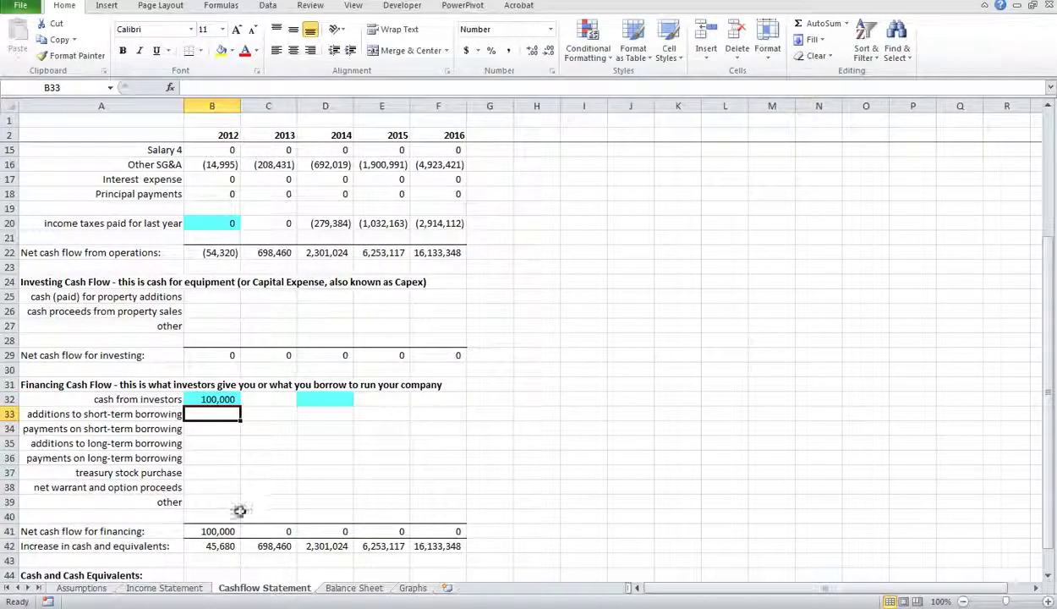
click(226, 548)
scroll(230, 546, down, 3)
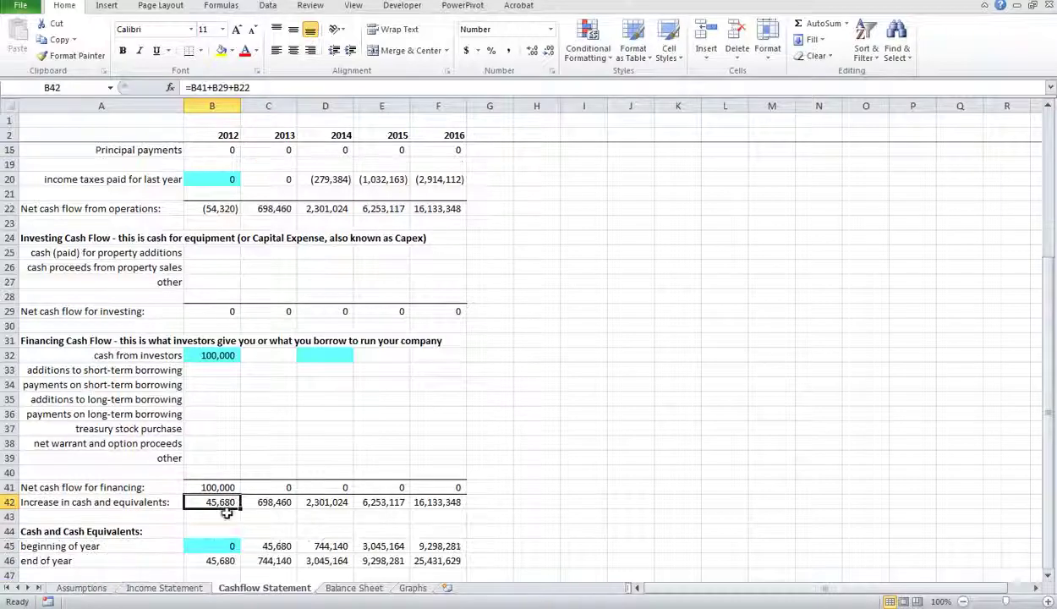
- Reset the 2012 cash from investors to 0 and check the 2012 increase in cash and equivalents again
click(227, 268)
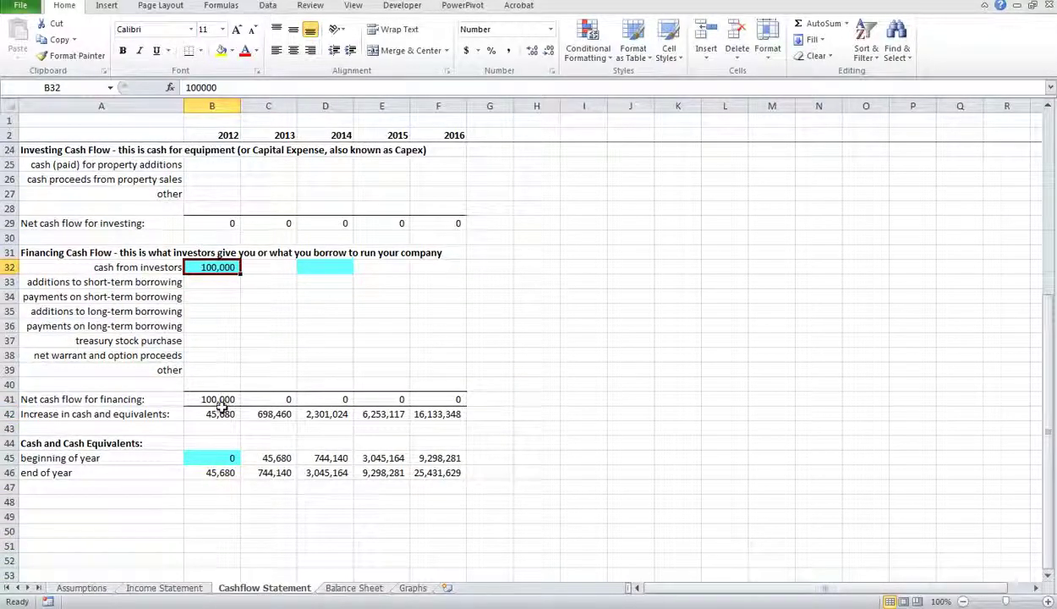
key(F4)
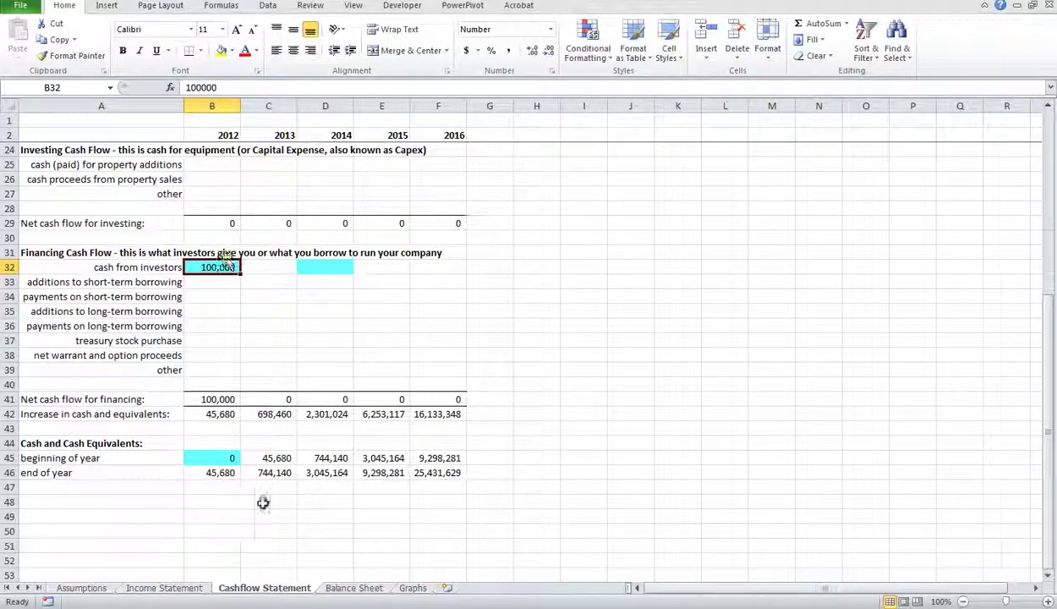
scroll(263, 448, up, 7)
scroll(245, 419, down, 4)
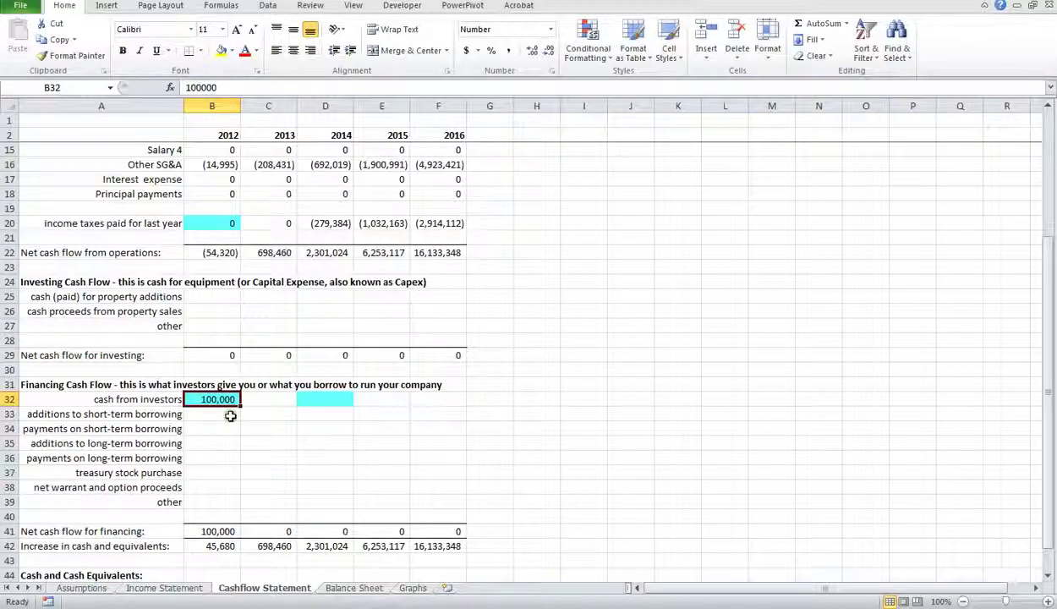
text(0)
key(Return)
click(215, 545)
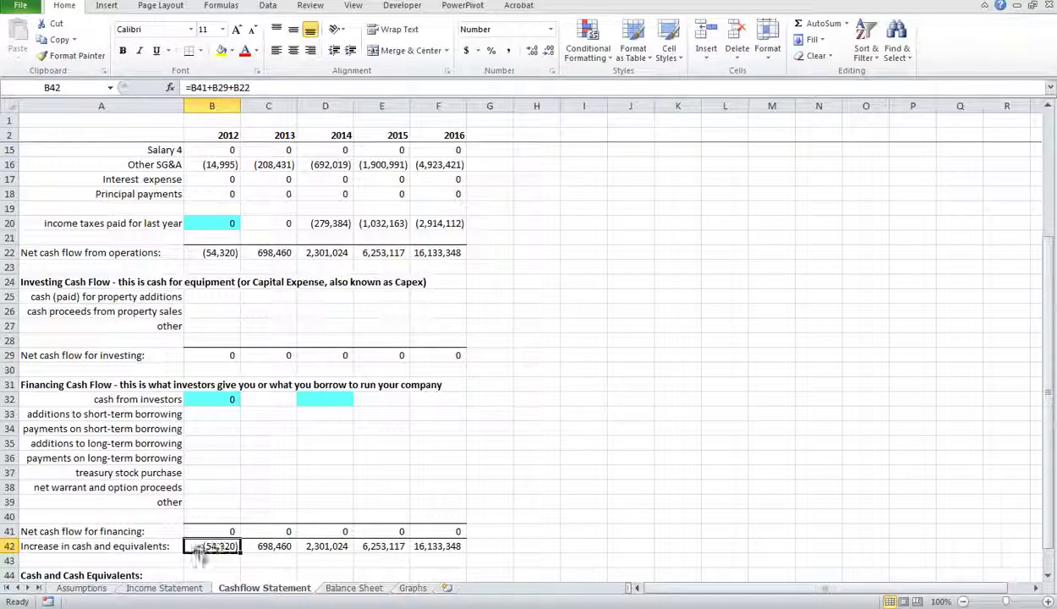
- Set the Referral coefficient (K) on the Assumptions sheet to 3 and view its effect on the Cashflow Statement
click(84, 586)
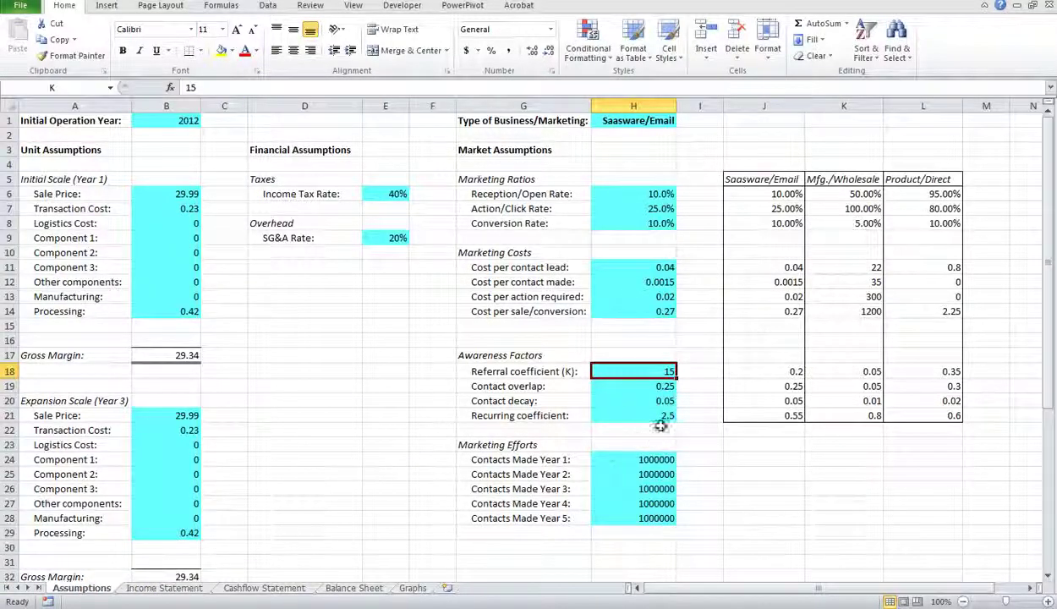
text(3)
key(Return)
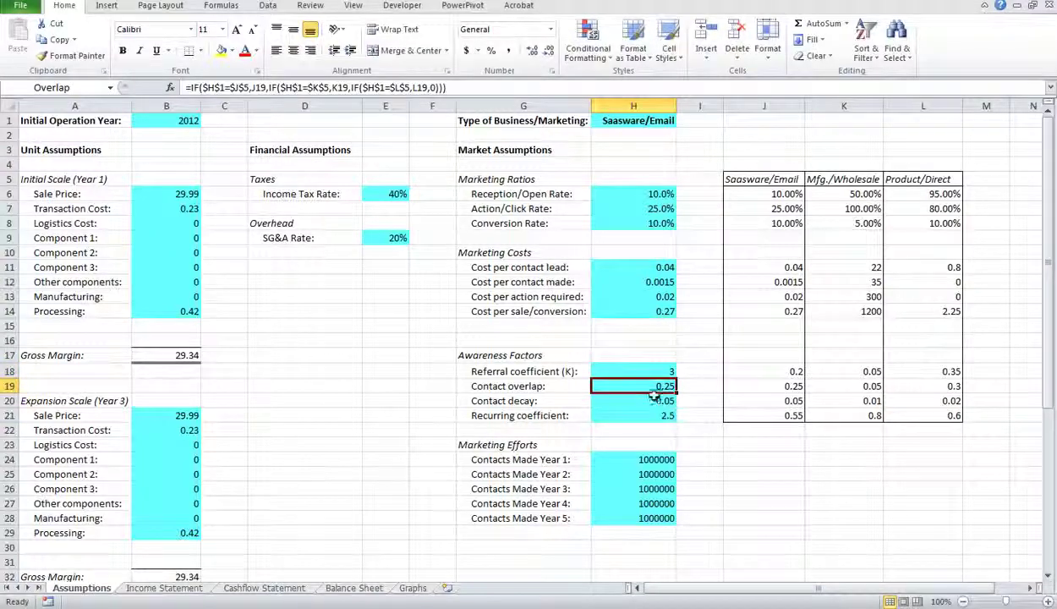
click(274, 588)
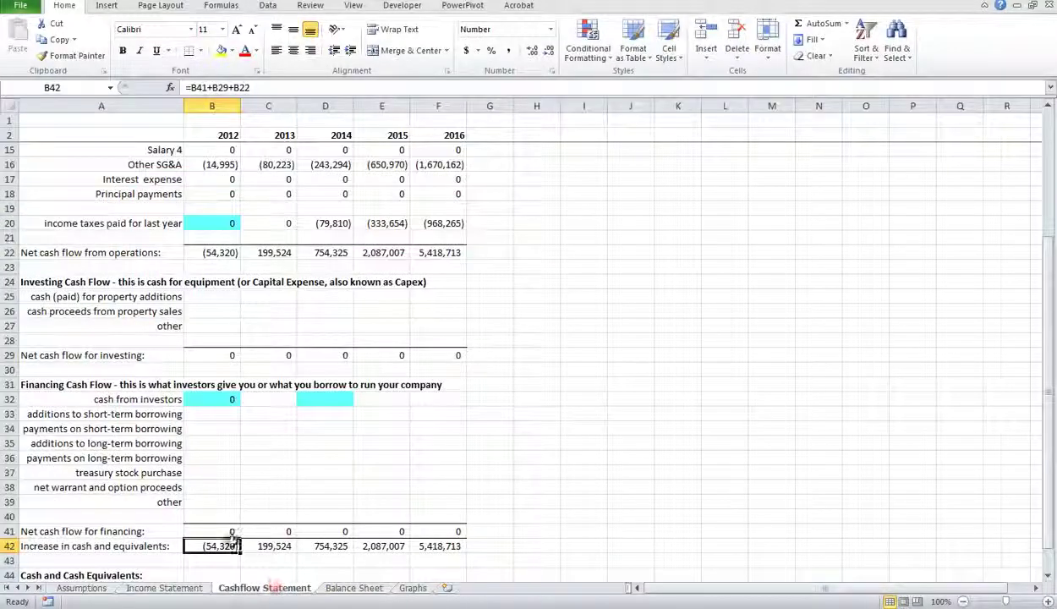
- Set the Referral coefficient (K) on the Assumptions sheet back to 15
click(100, 587)
click(658, 372)
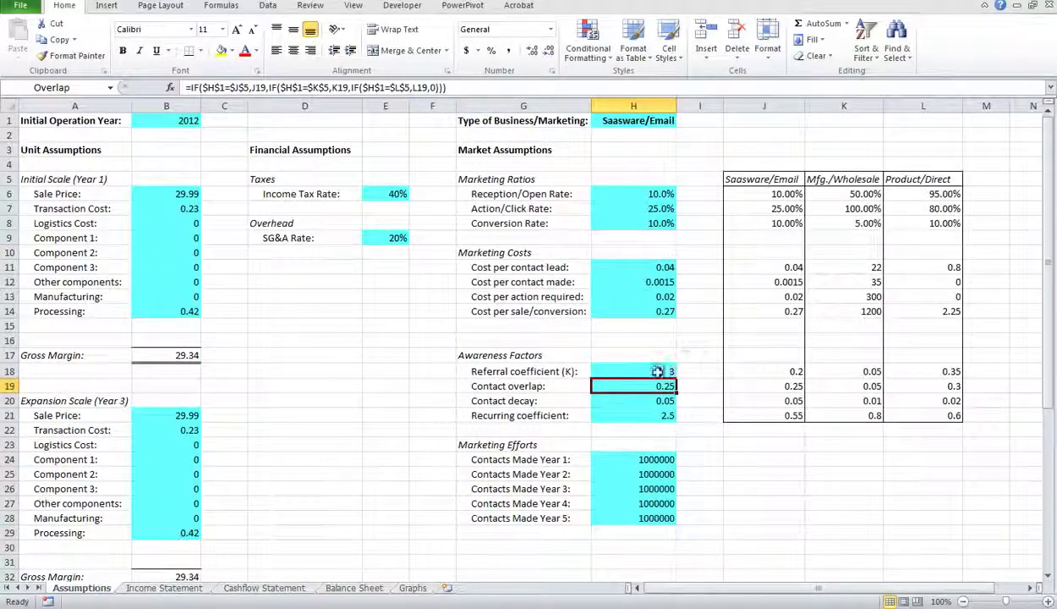
text(15)
key(Return)
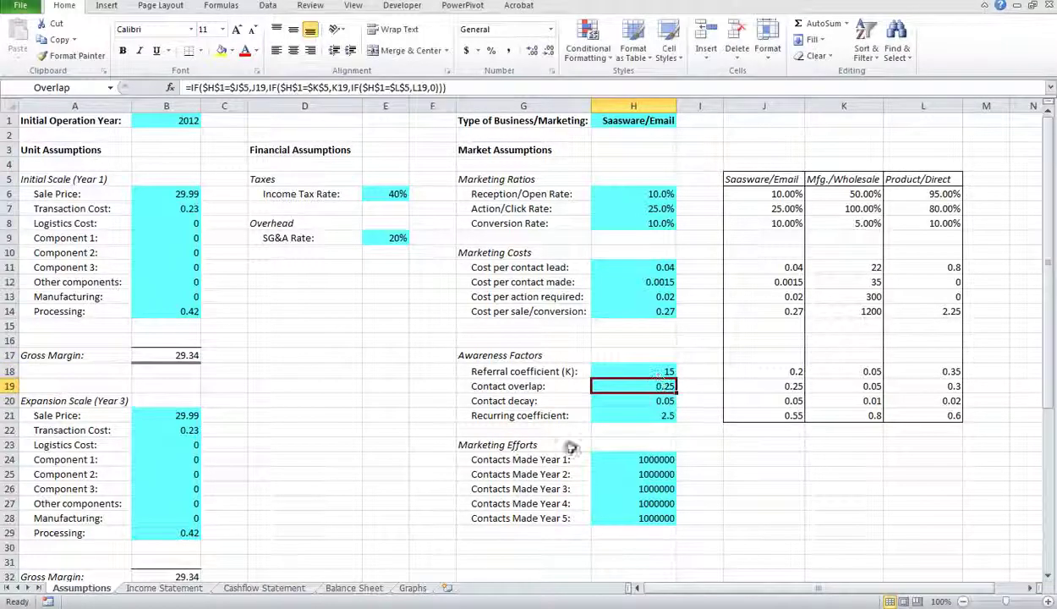
- Review the revenues, expenses, taxable income and income tax rows on the Income Statement sheet
click(169, 587)
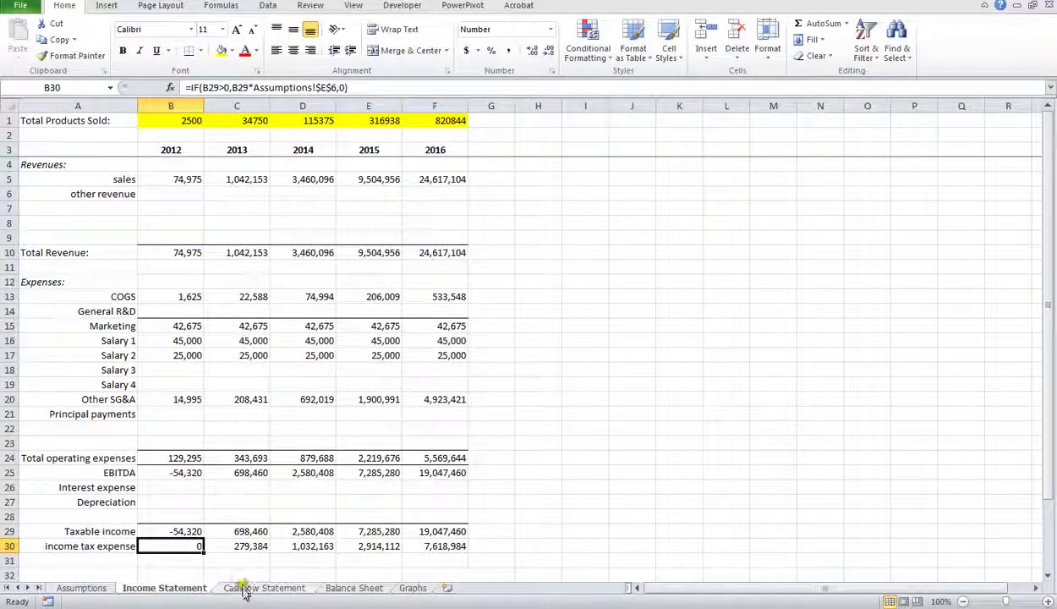
scroll(229, 538, down, 2)
scroll(230, 538, up, 2)
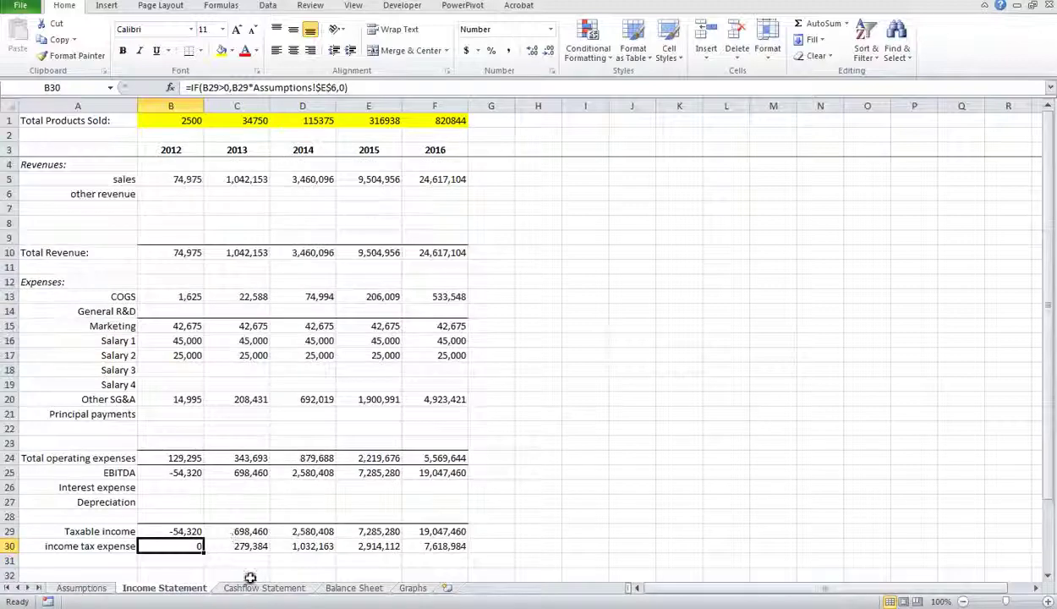
- Set the 2012 cash from investors on the Cashflow Statement to 10,000
click(251, 589)
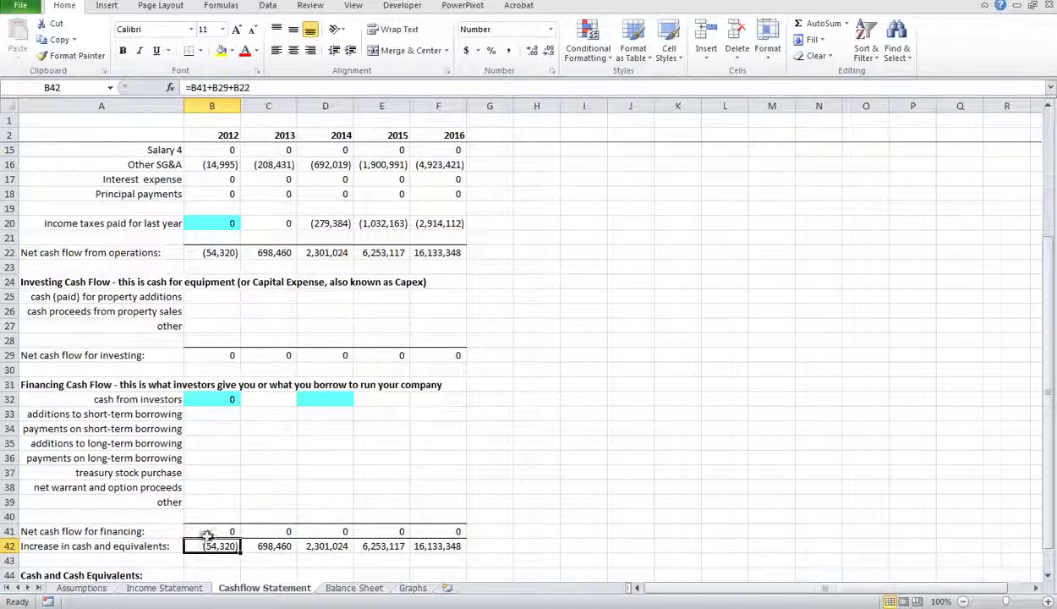
click(225, 399)
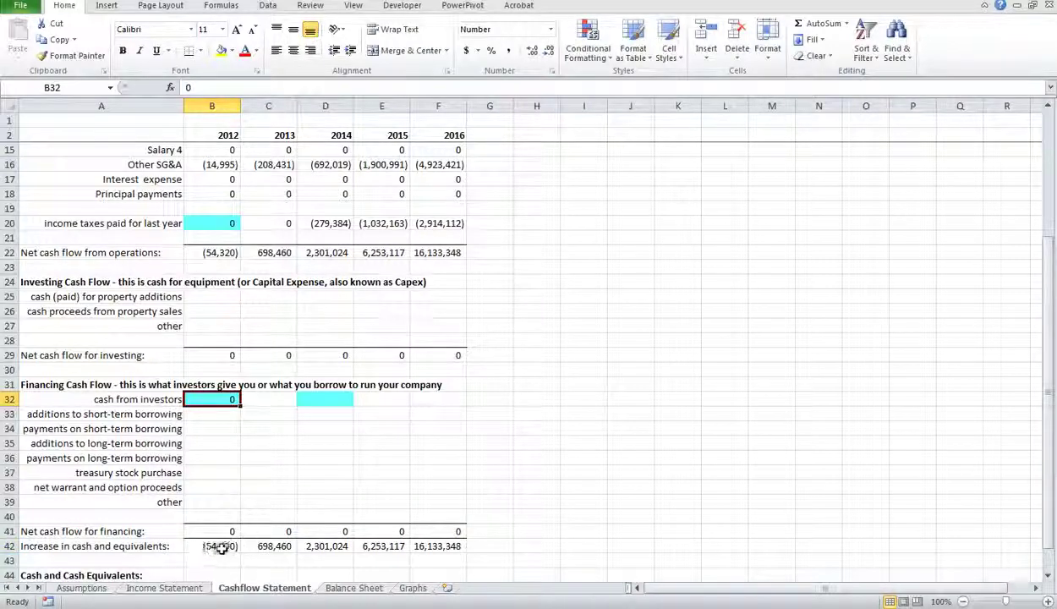
text(10,00)
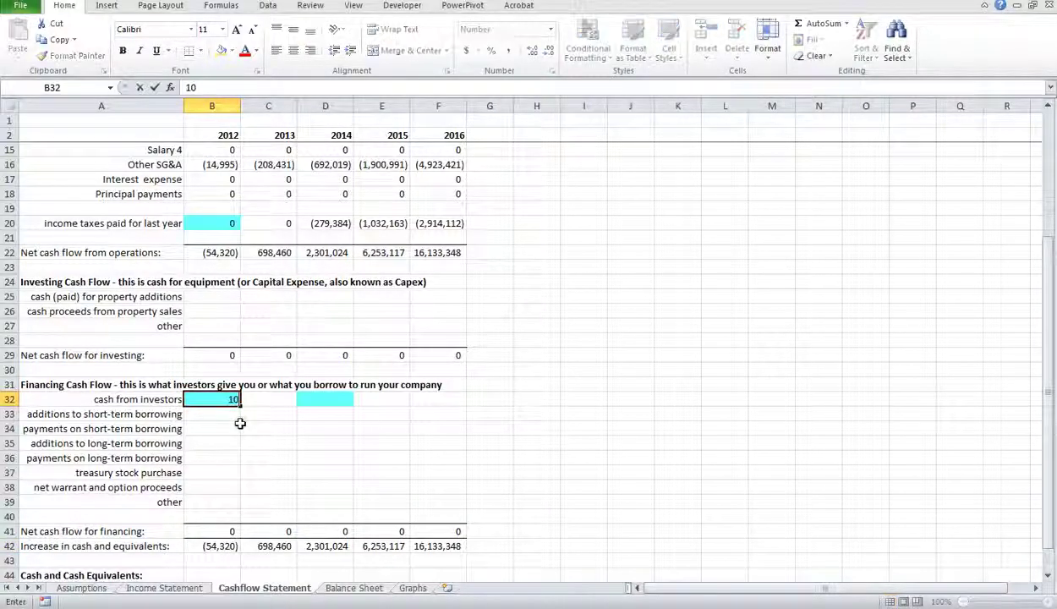
text(0)
key(Return)
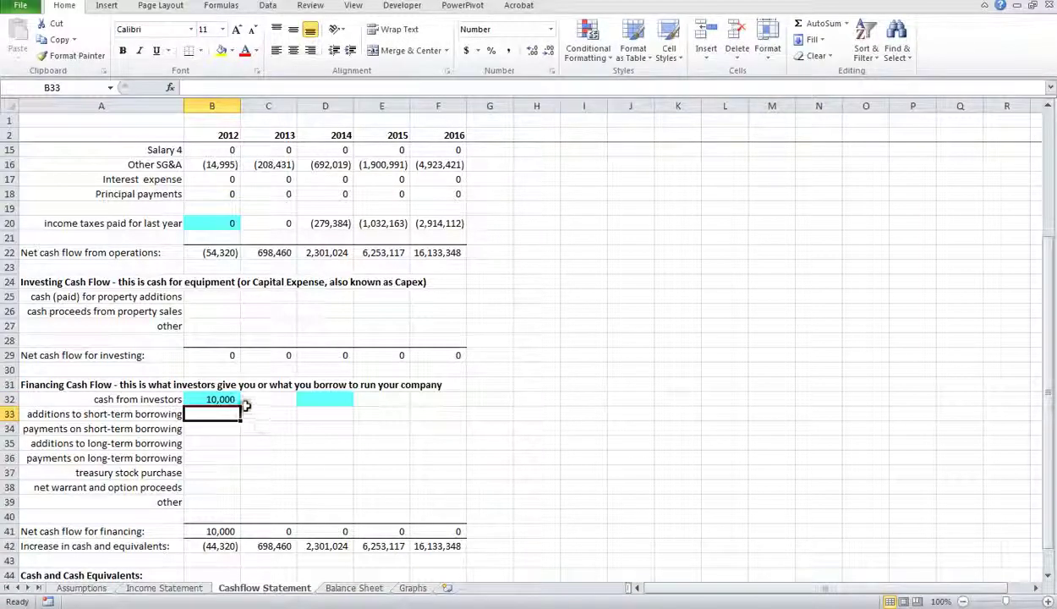
- Raise the 2012 cash from investors to 100,000
click(230, 401)
text(10)
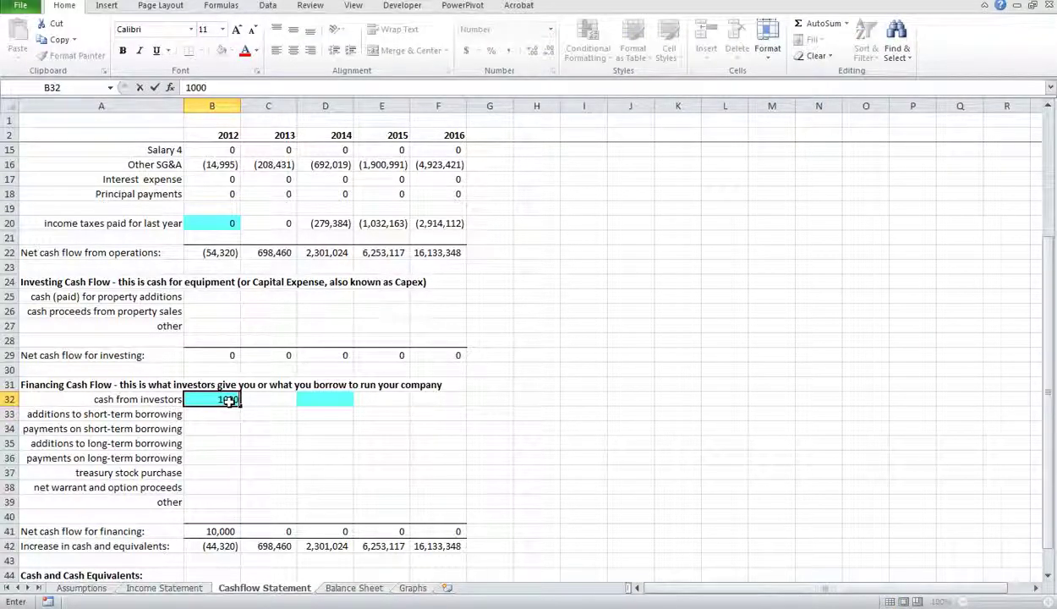
key(Return)
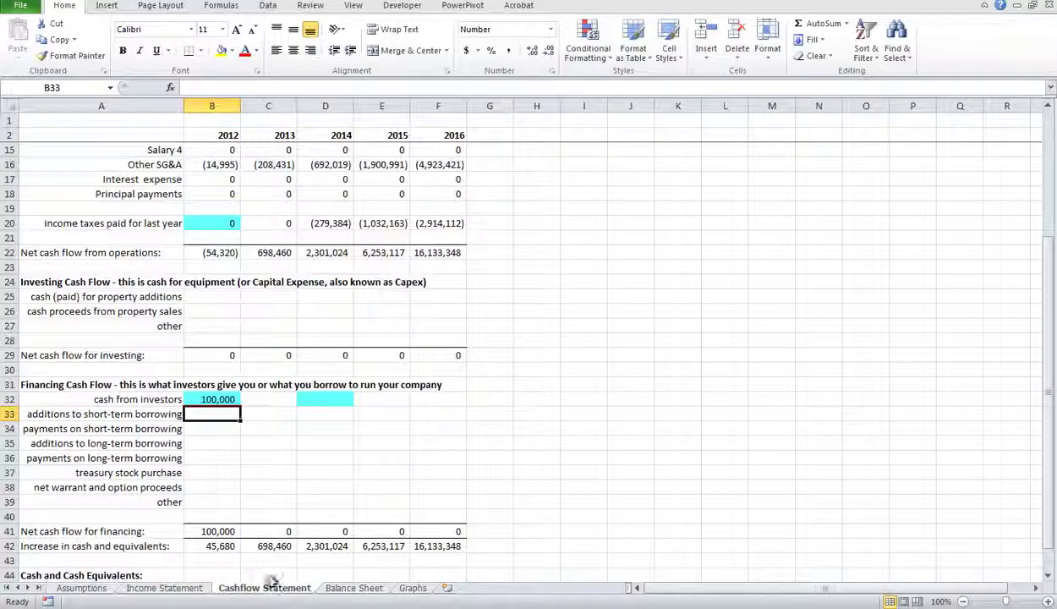
- Examine the current assets and property input rows for 2012 to 2016 on the Balance Sheet
click(354, 588)
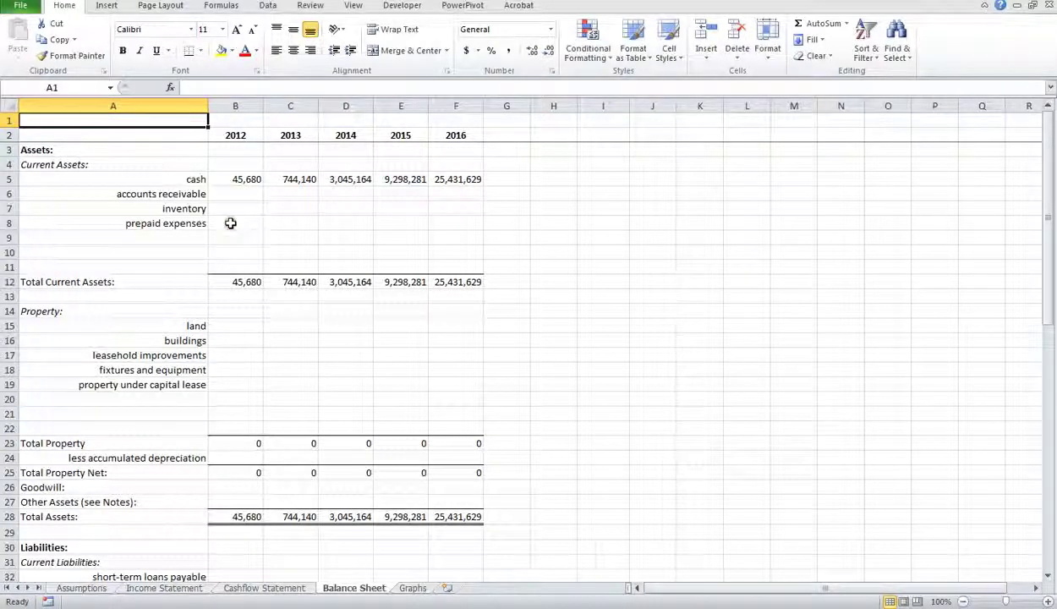
drag(248, 198, 459, 223)
click(185, 236)
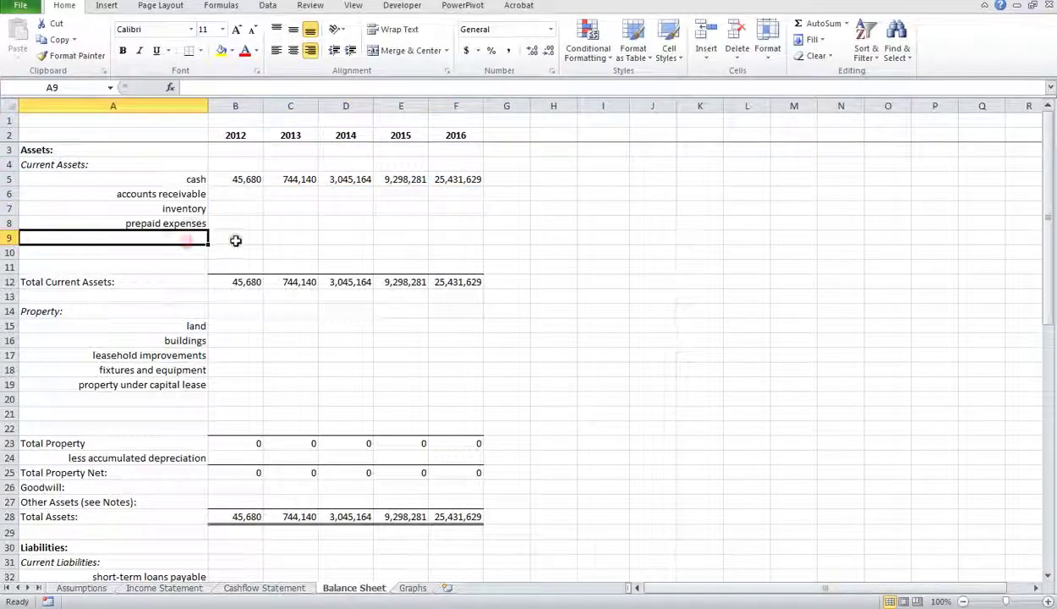
scroll(214, 330, down, 1)
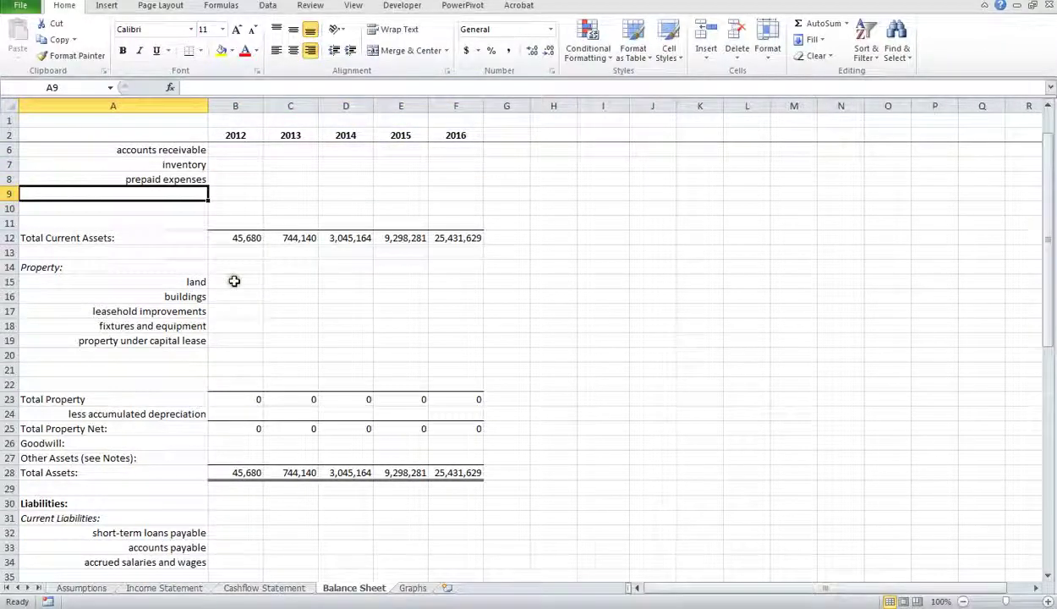
drag(229, 281, 457, 295)
drag(245, 327, 444, 330)
- Examine the short-term loans payable and accounts payable rows for 2012 to 2016 under Current Liabilities
scroll(372, 334, down, 4)
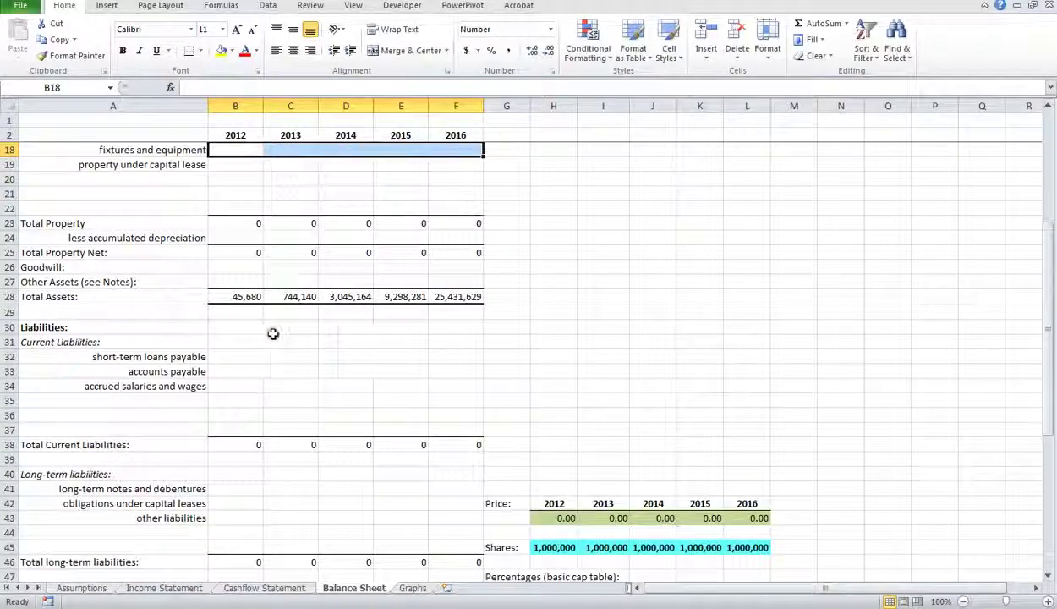
click(220, 357)
drag(220, 357, 464, 355)
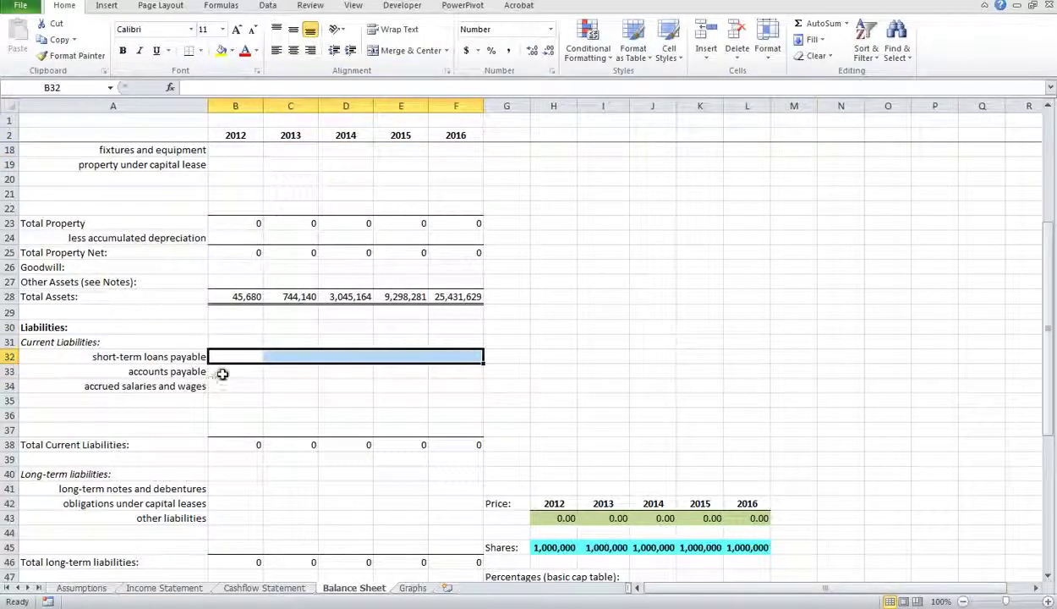
drag(221, 374, 450, 371)
- Review the Assets, Liabilities and Stockholders' equity sections of the Balance Sheet, including the share price and cap table area
scroll(245, 287, up, 5)
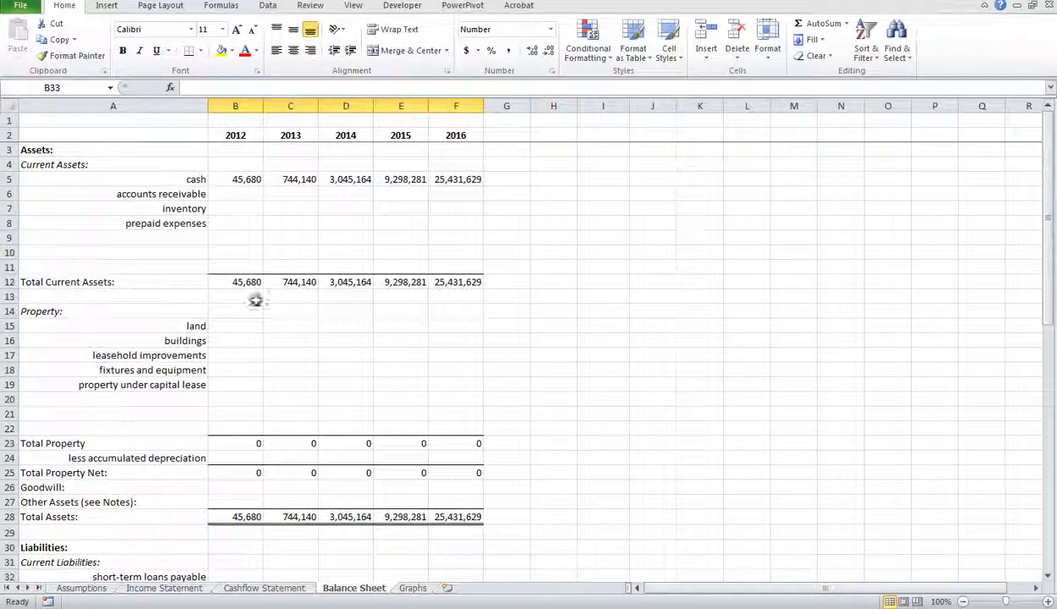
click(50, 149)
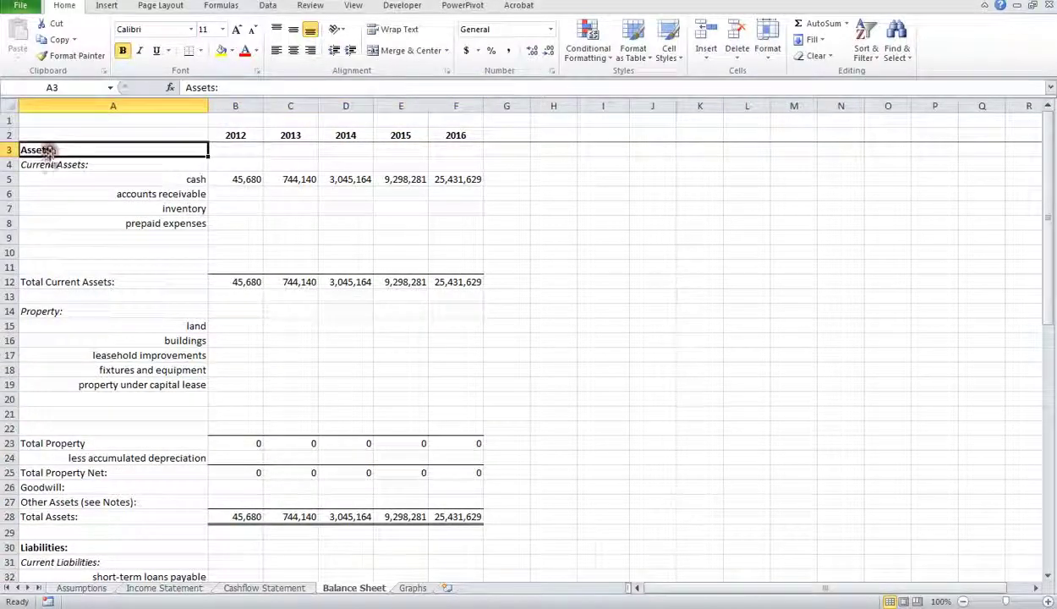
scroll(64, 406, down, 3)
click(59, 414)
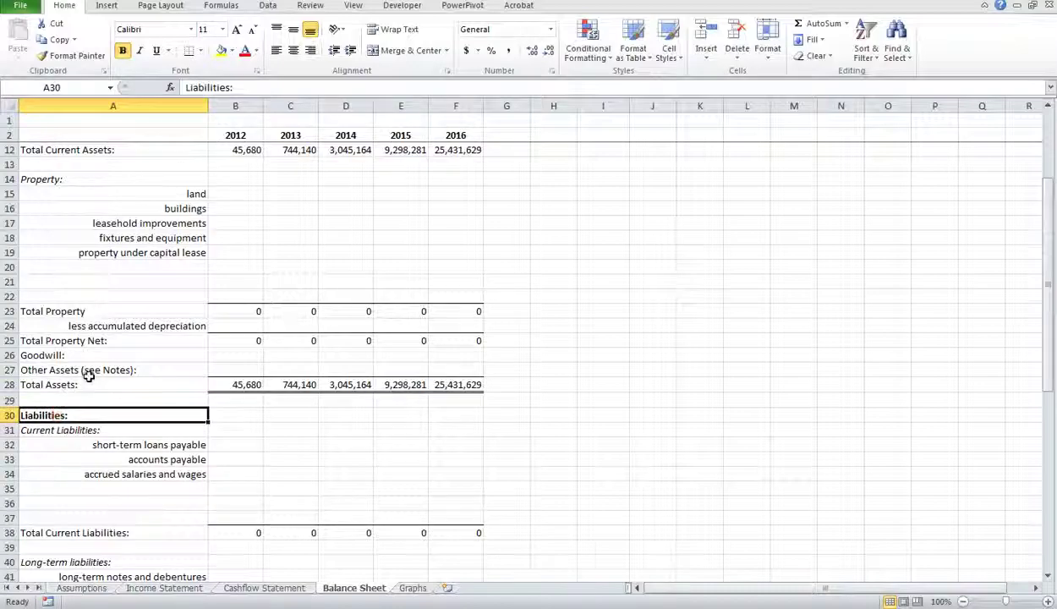
scroll(81, 355, up, 3)
scroll(51, 474, down, 9)
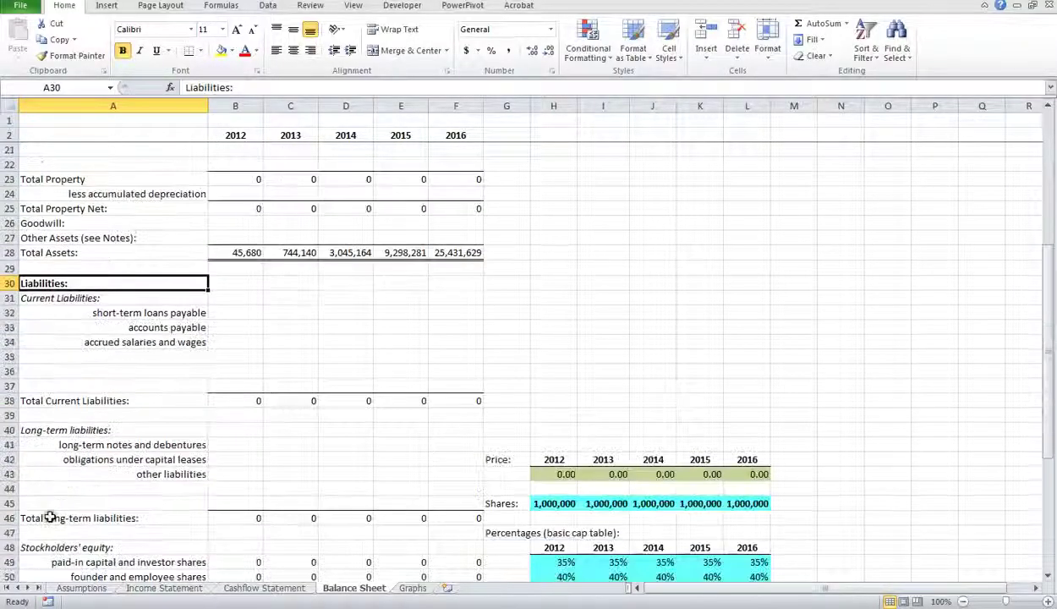
scroll(72, 380, down, 4)
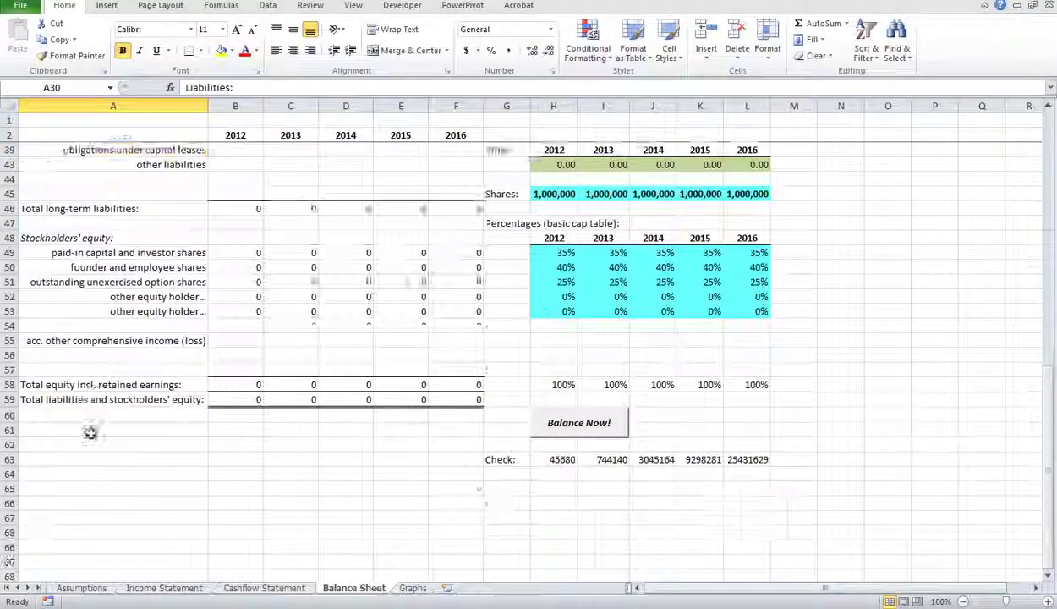
scroll(94, 372, up, 5)
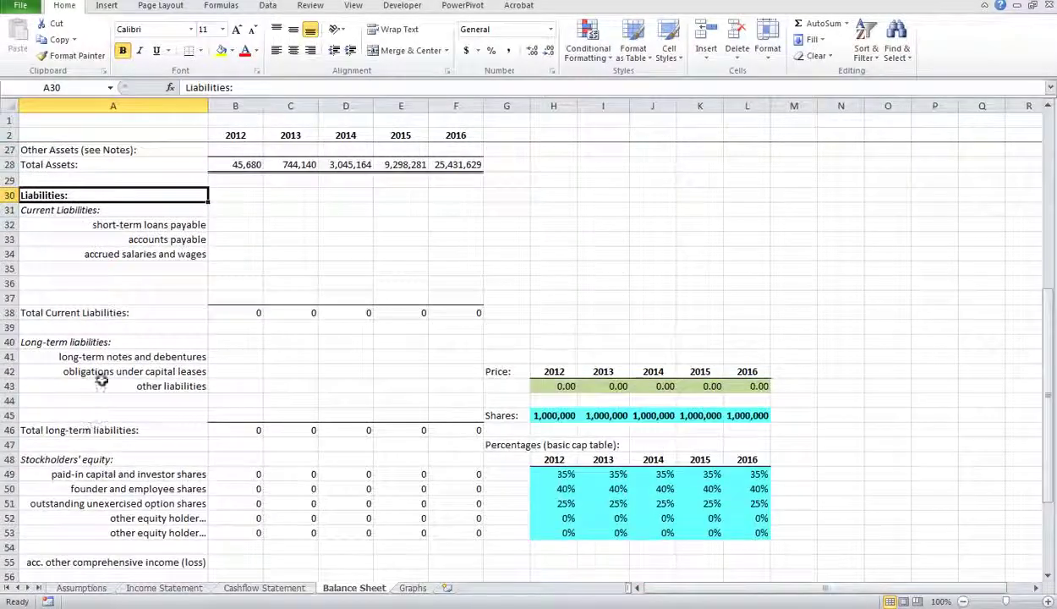
- Compare the Assets section with the Liabilities and Stockholders' equity sections on the Balance Sheet
click(61, 460)
scroll(101, 330, up, 8)
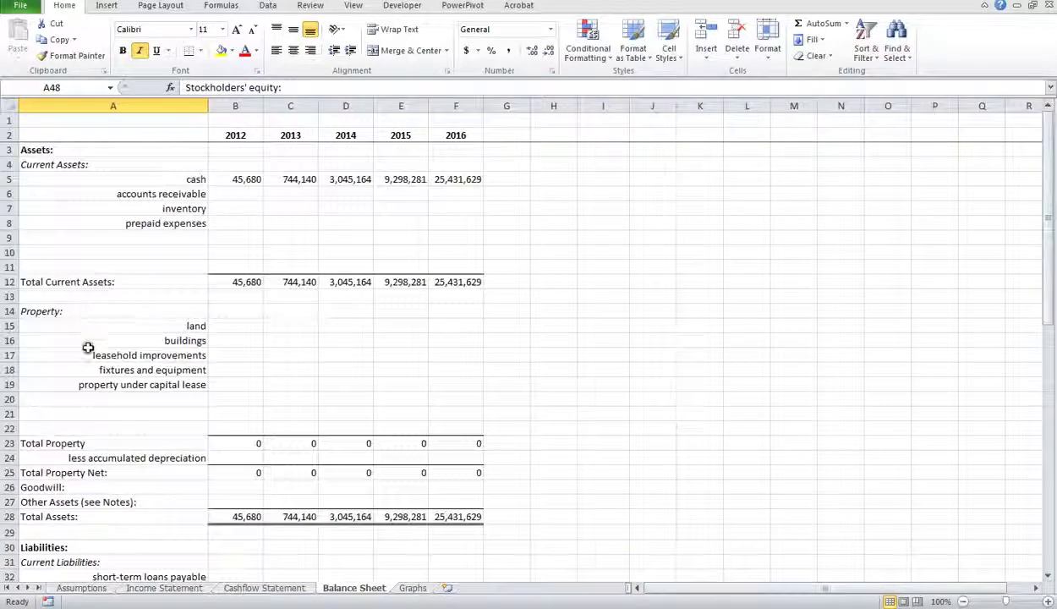
scroll(84, 355, down, 4)
click(85, 371)
scroll(72, 393, down, 5)
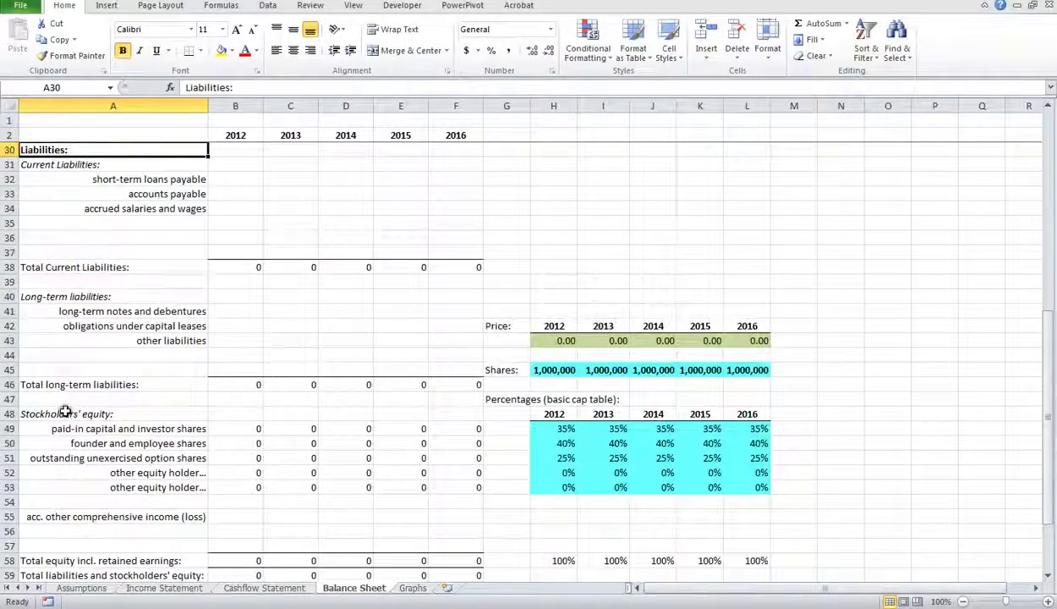
click(64, 413)
scroll(67, 398, up, 10)
click(46, 152)
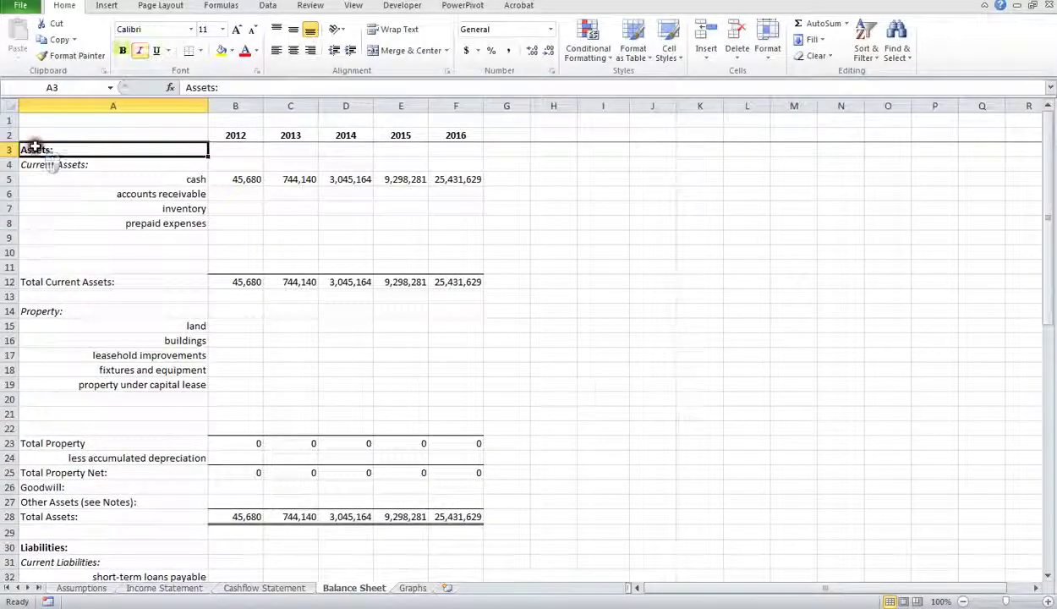
scroll(137, 281, down, 6)
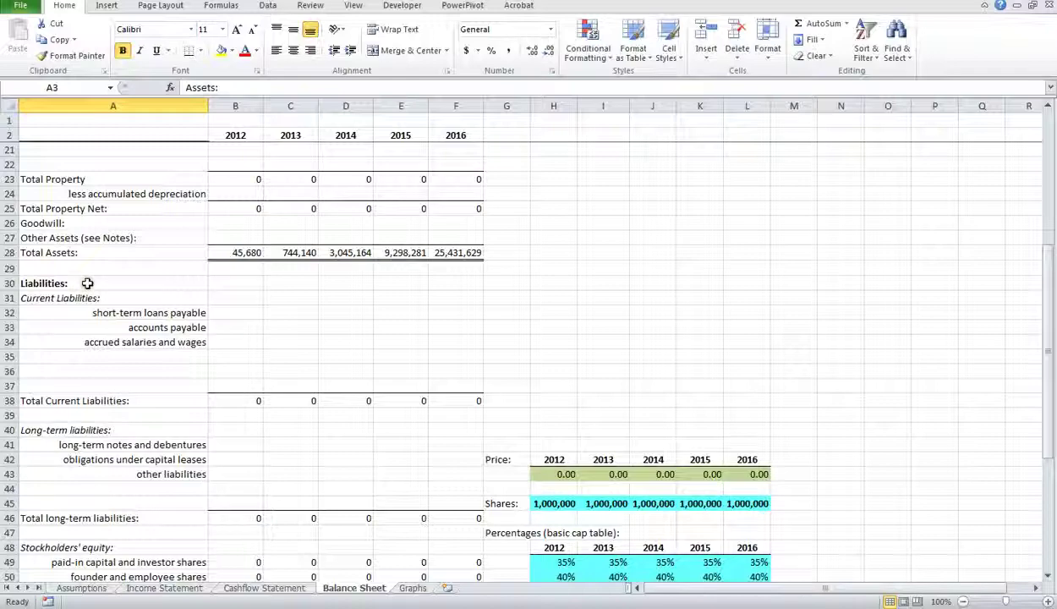
scroll(87, 283, up, 6)
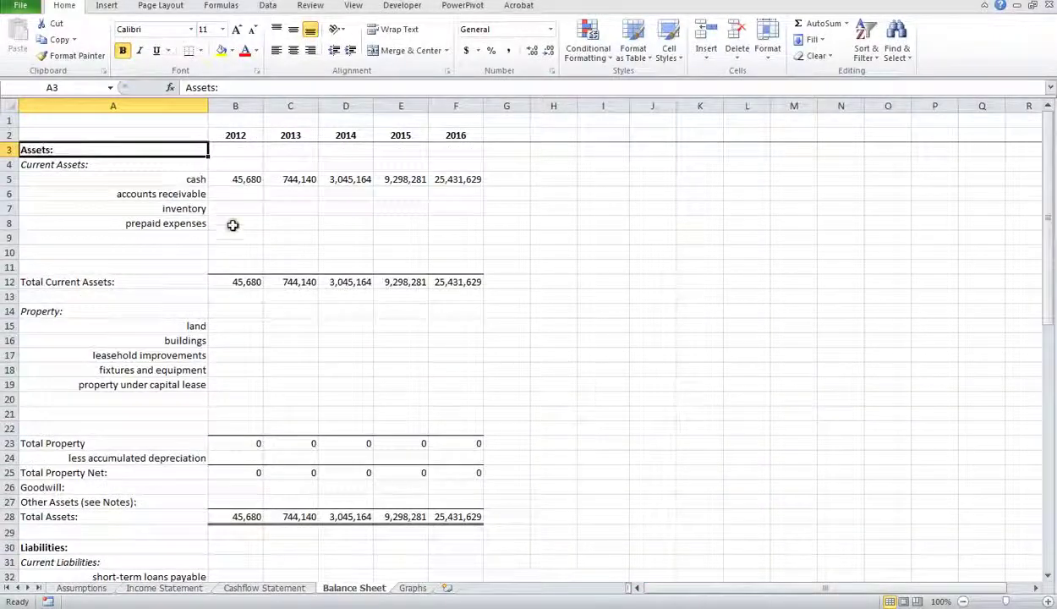
scroll(242, 410, down, 3)
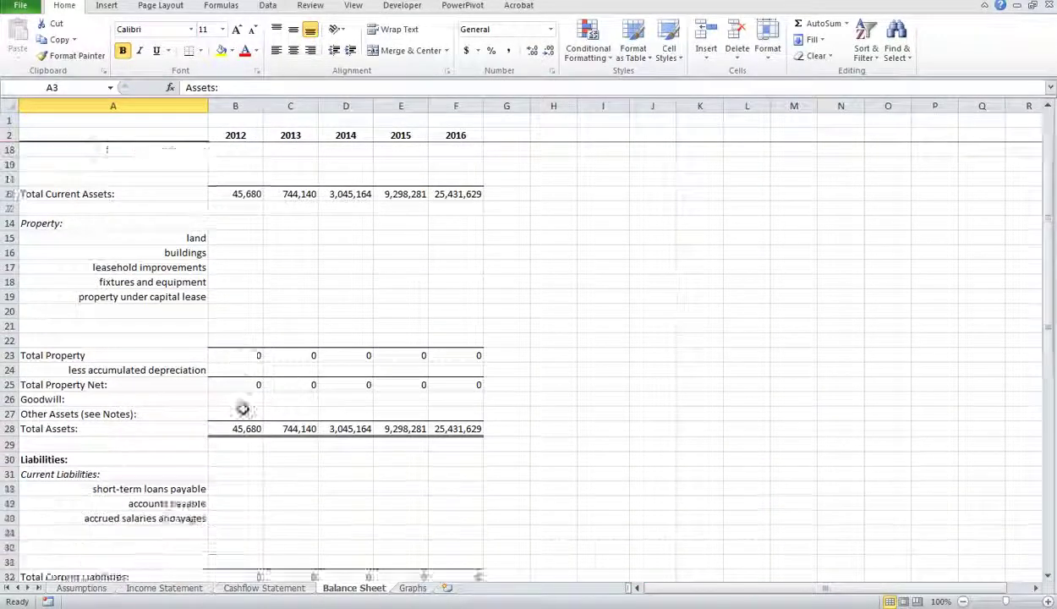
click(88, 325)
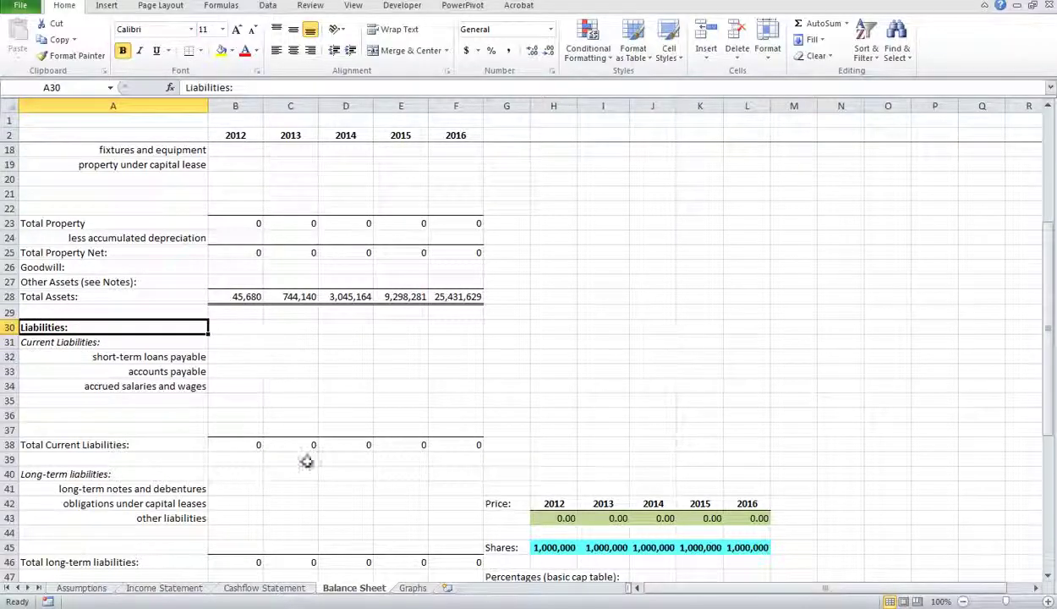
scroll(9, 524, down, 6)
click(53, 326)
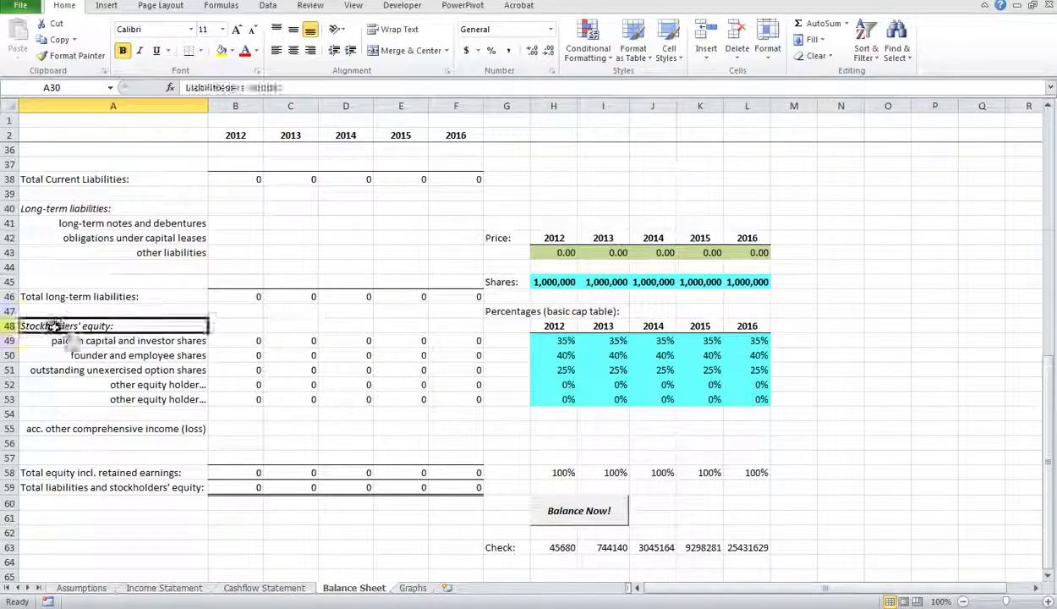
- Review the cash and total assets rows against the Stockholders' equity rows, the totals and the Check row
scroll(219, 338, up, 11)
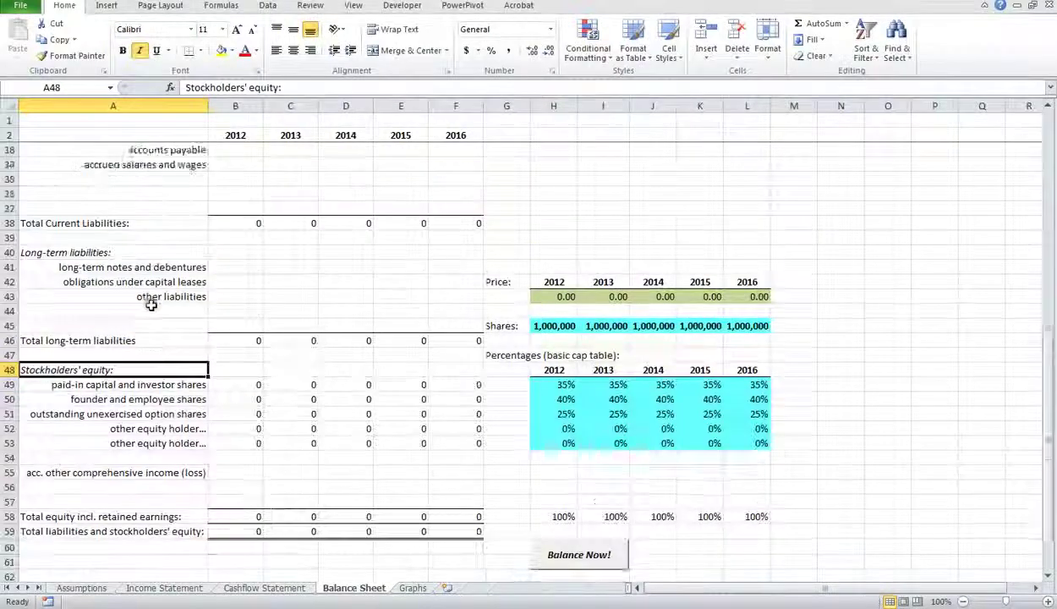
scroll(148, 250, down, 7)
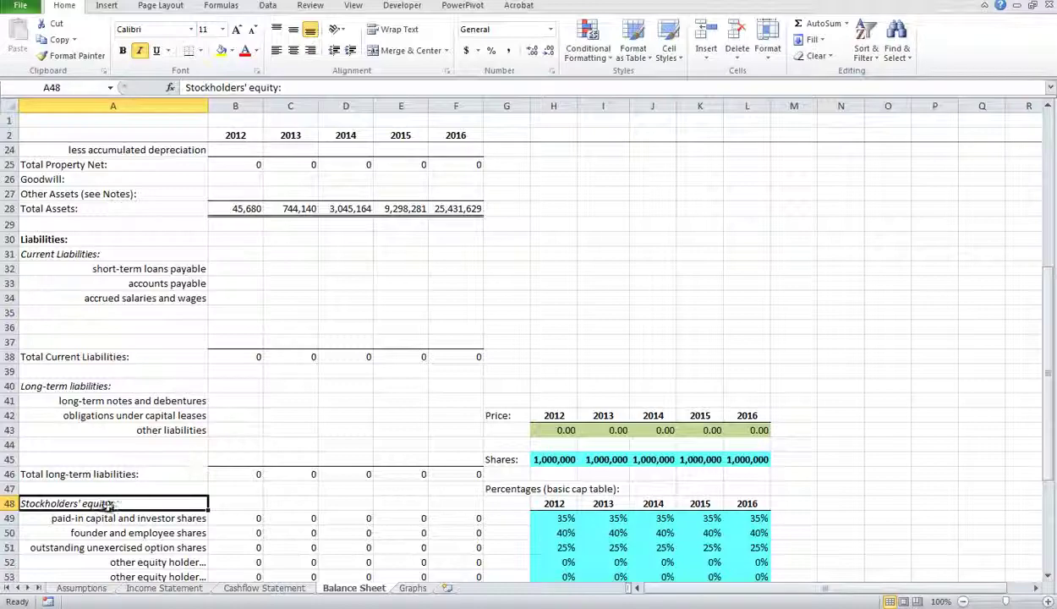
scroll(242, 538, up, 7)
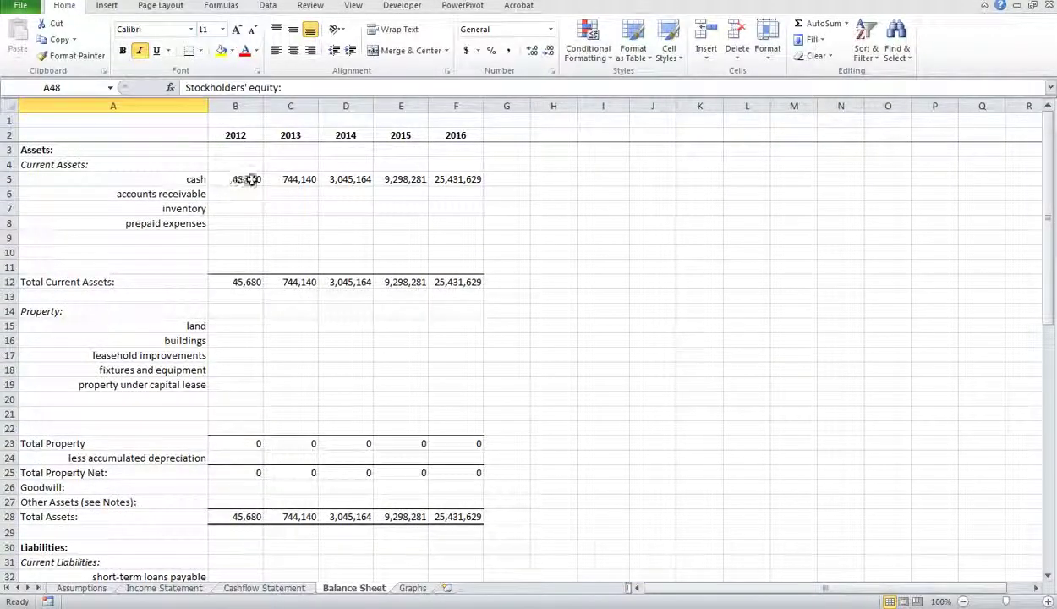
scroll(254, 380, down, 6)
scroll(250, 449, down, 3)
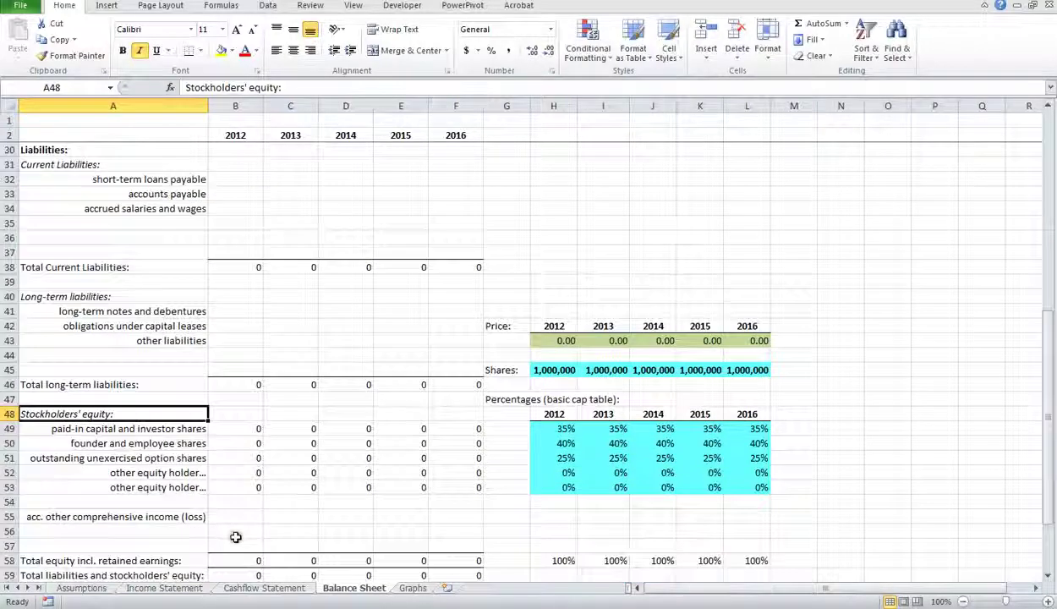
scroll(271, 419, down, 3)
scroll(265, 370, down, 1)
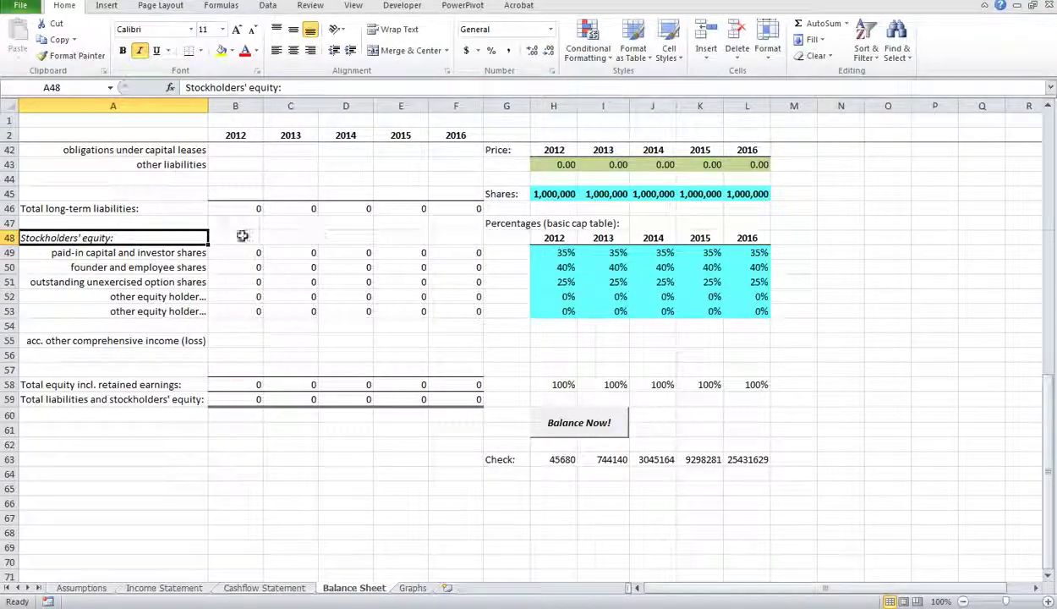
- Examine the investor, founder and employee, option and other equity holder rows with their cap table percentages
click(179, 252)
click(184, 267)
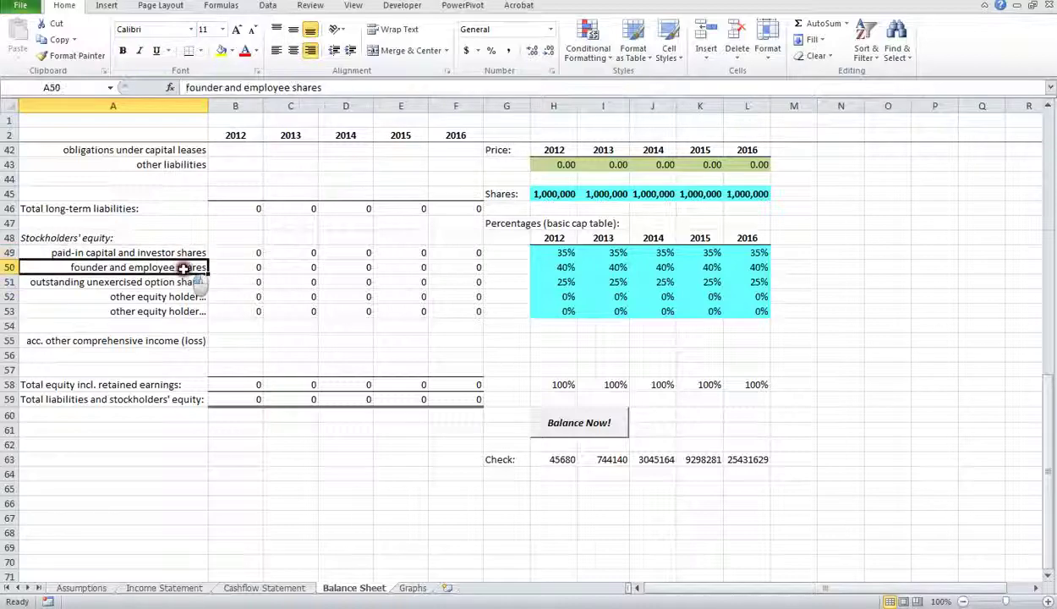
click(182, 286)
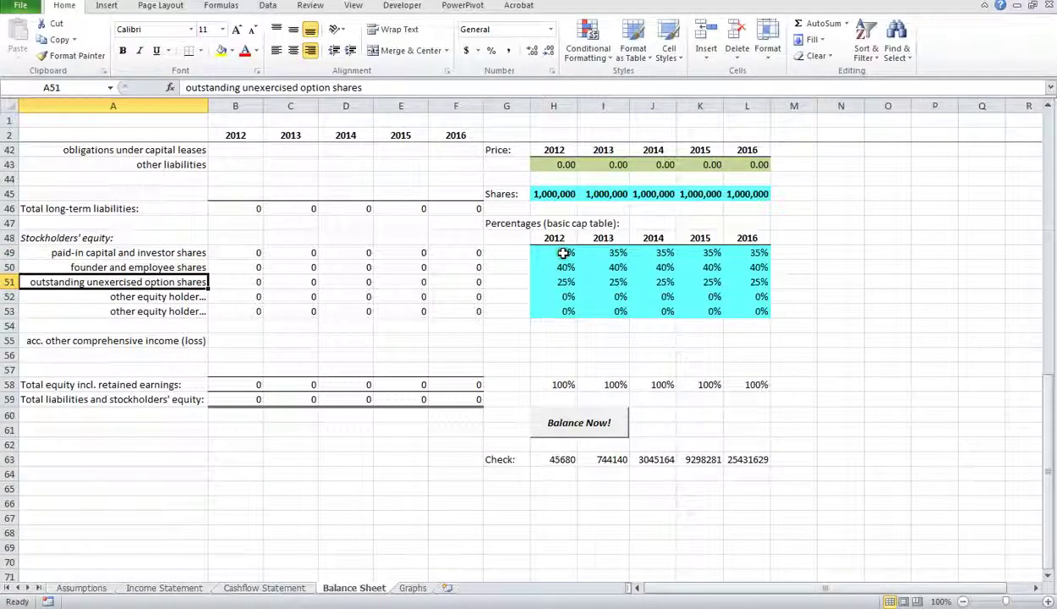
drag(563, 253, 753, 283)
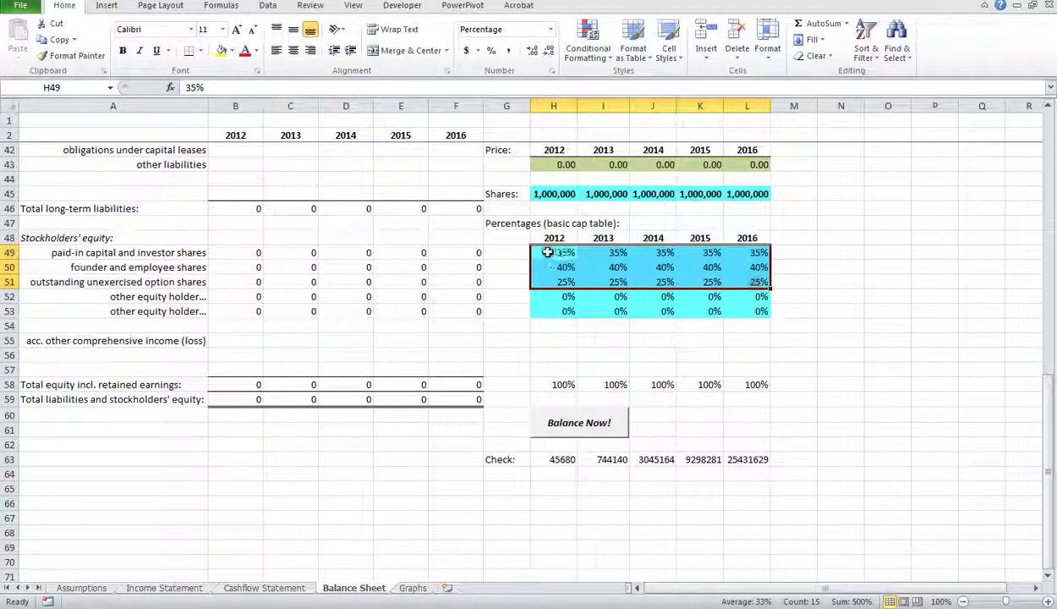
click(182, 298)
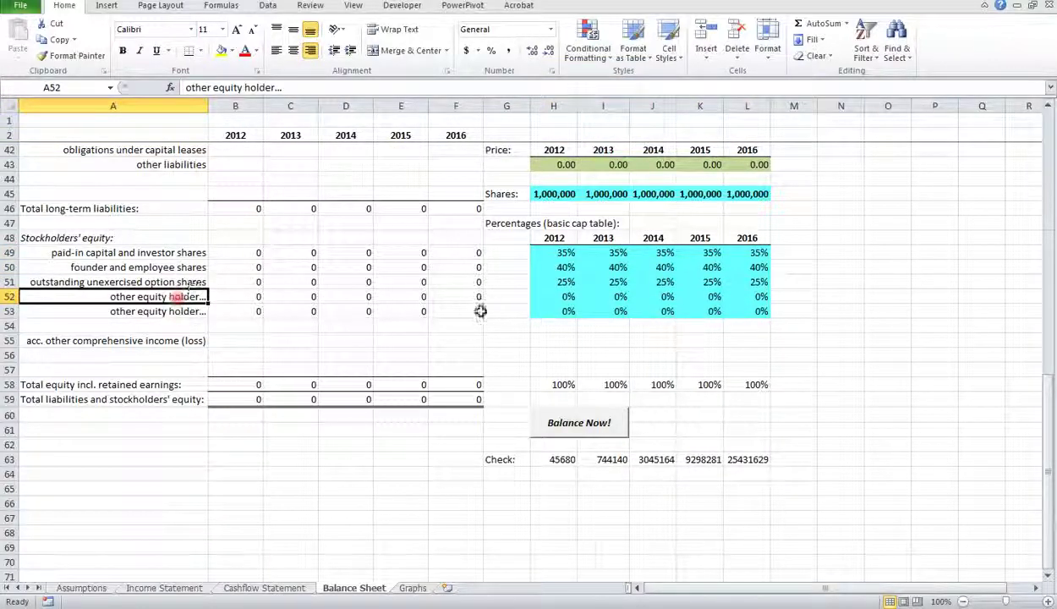
click(569, 254)
click(565, 268)
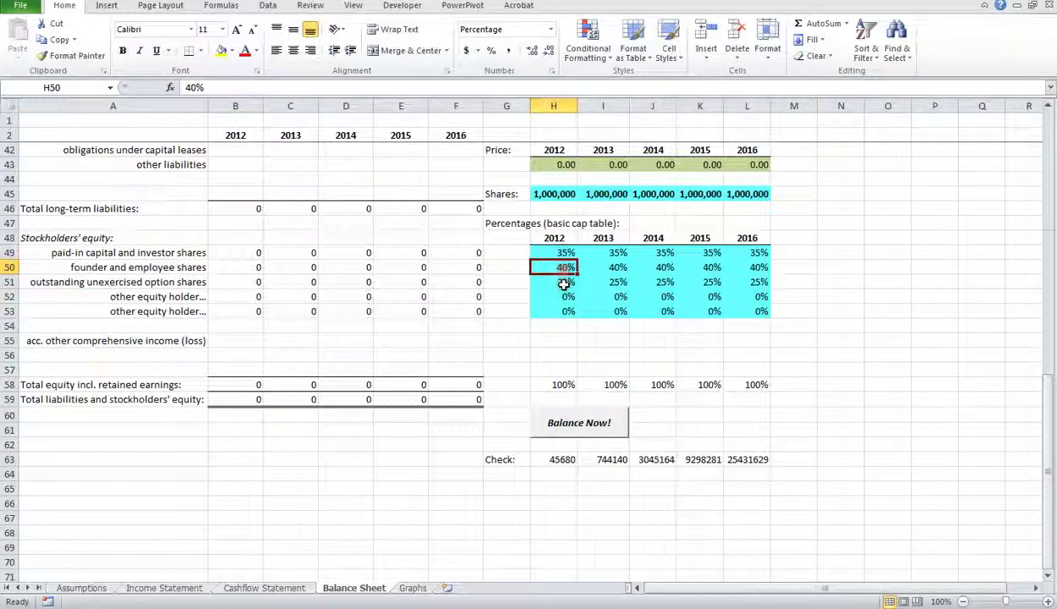
click(563, 283)
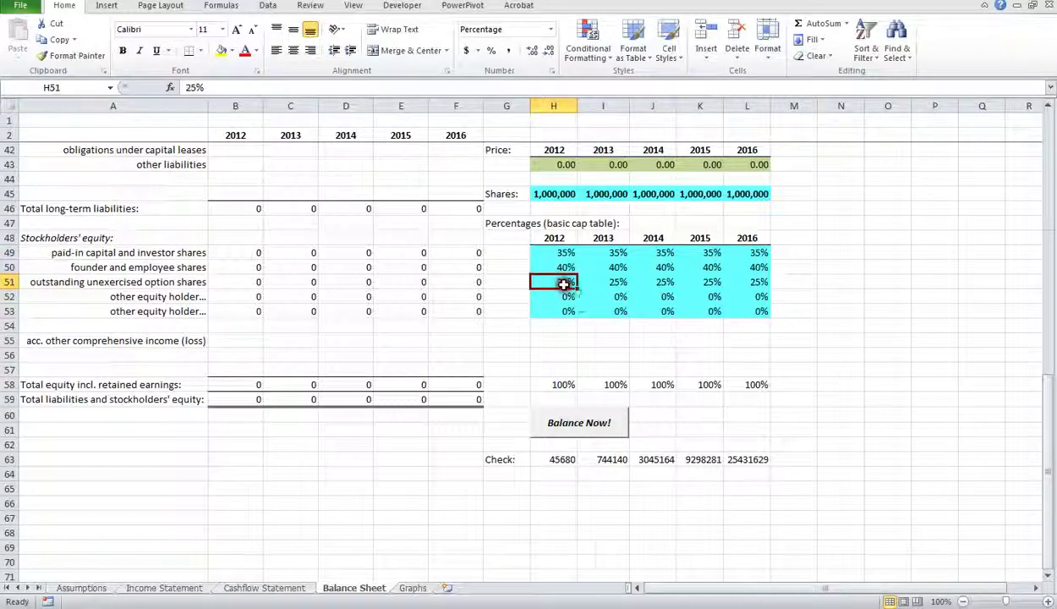
- Inspect the Shares row values for 2012 to 2016 above the cap table
click(562, 194)
click(607, 195)
click(653, 194)
click(701, 195)
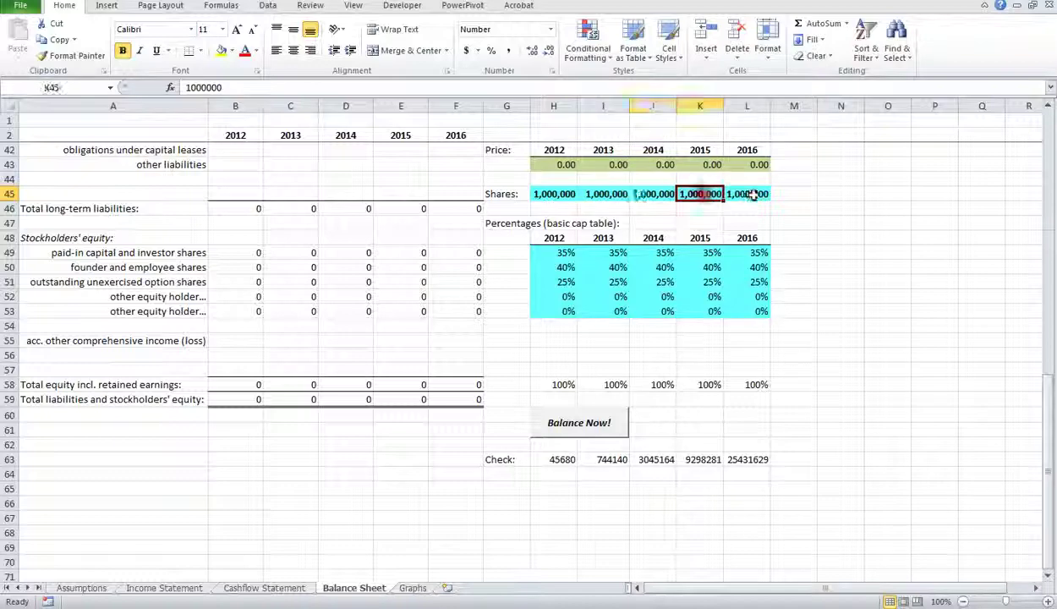
click(747, 195)
click(555, 194)
click(607, 195)
click(653, 194)
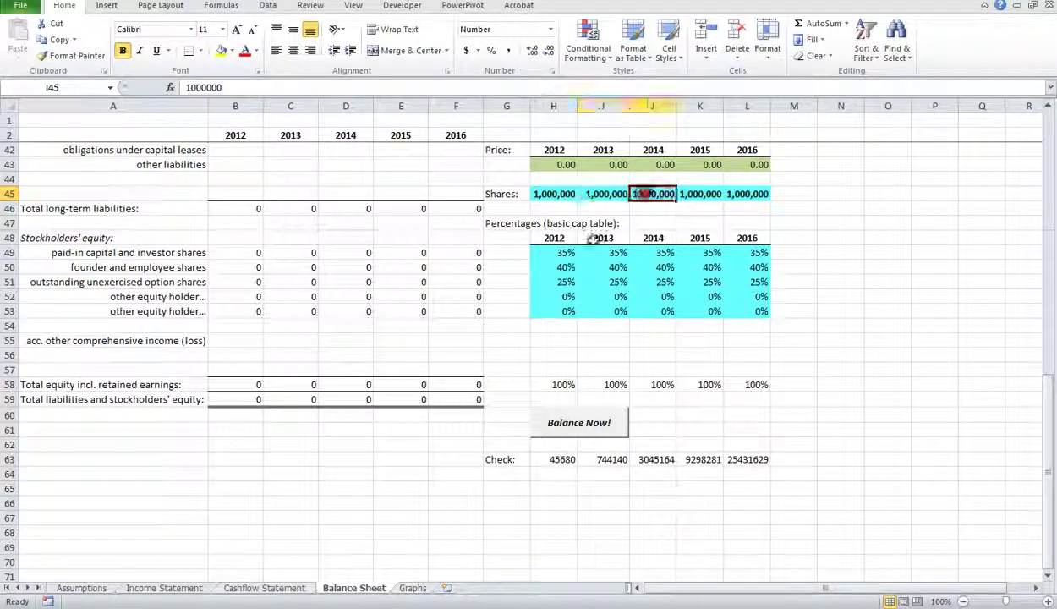
- Look over the cap table percentages for 2012 to 2014 across the equity holder rows
click(567, 252)
click(616, 268)
click(664, 283)
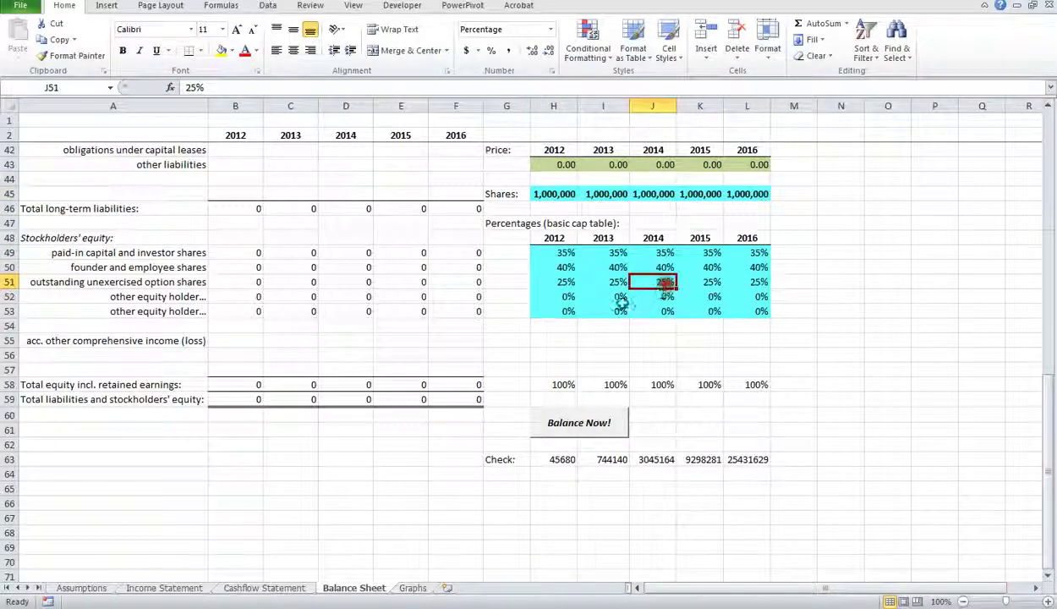
click(620, 310)
scroll(618, 306, up, 2)
scroll(619, 308, down, 3)
scroll(604, 290, up, 2)
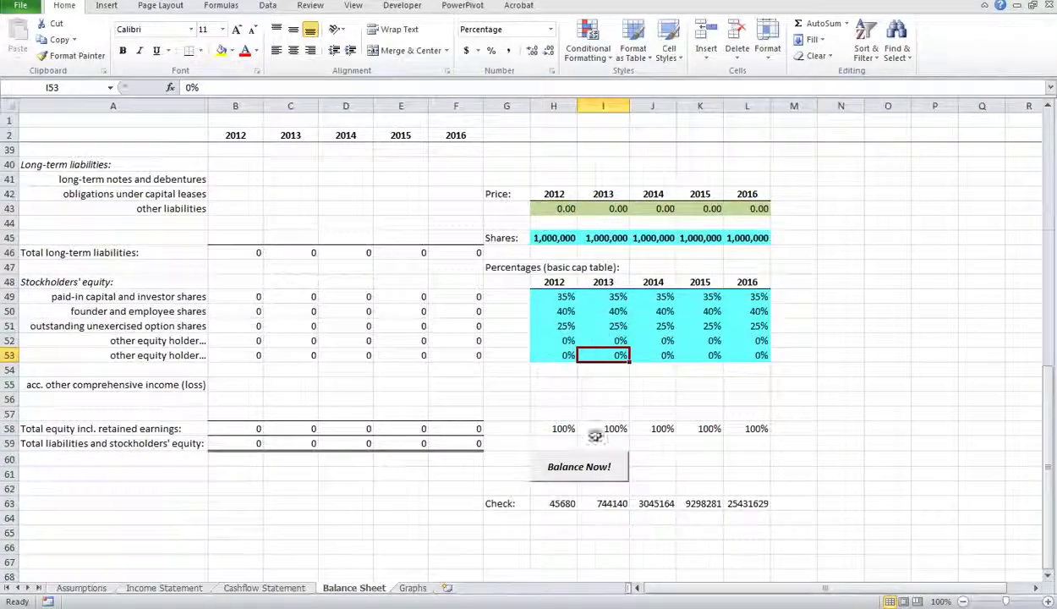
- Inspect the Check row cells and their formulas for 2012 to 2016
click(562, 504)
click(611, 504)
click(653, 503)
click(715, 503)
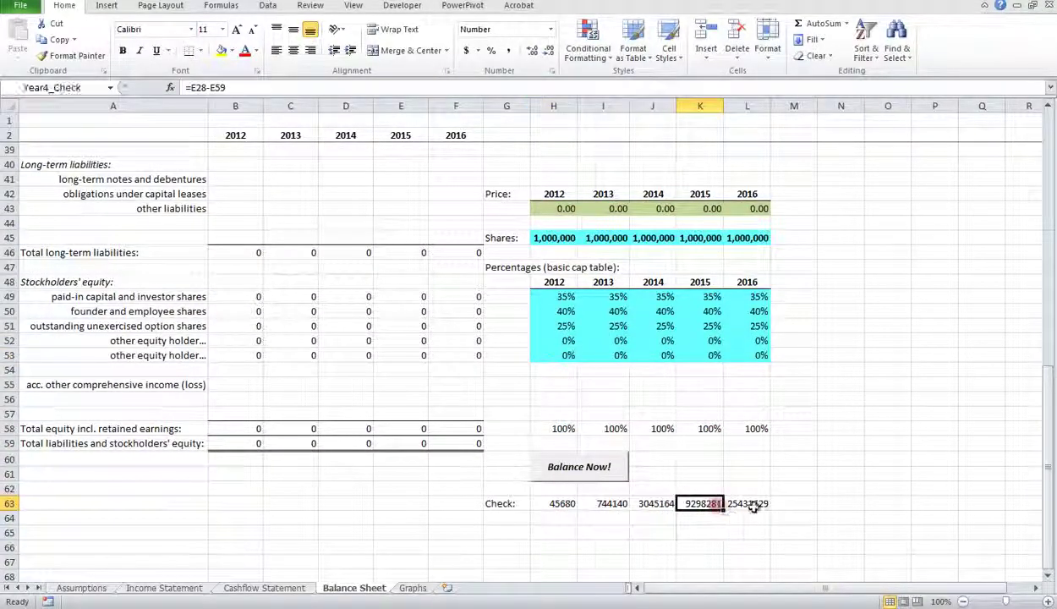
click(749, 503)
click(651, 503)
click(604, 503)
click(566, 504)
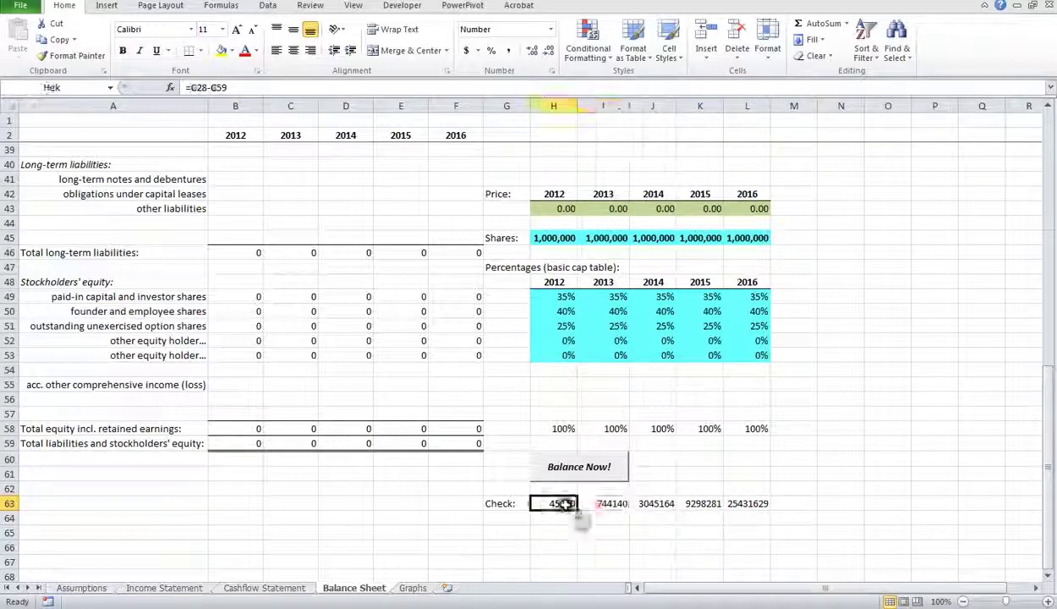
- Run Balance Now! to balance the sheet and compare the Assets section with the equity totals
click(578, 471)
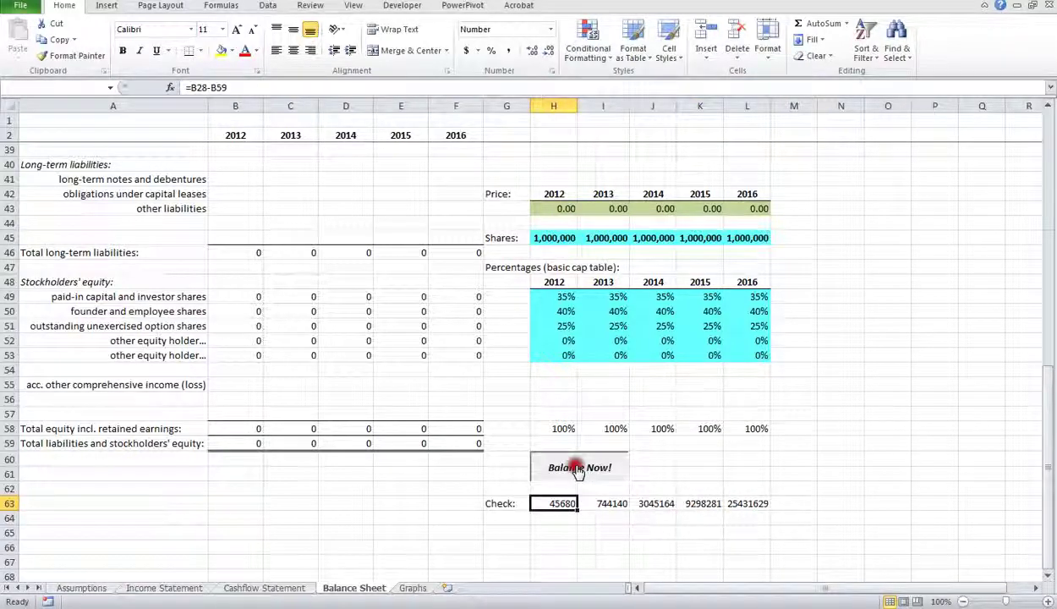
click(578, 472)
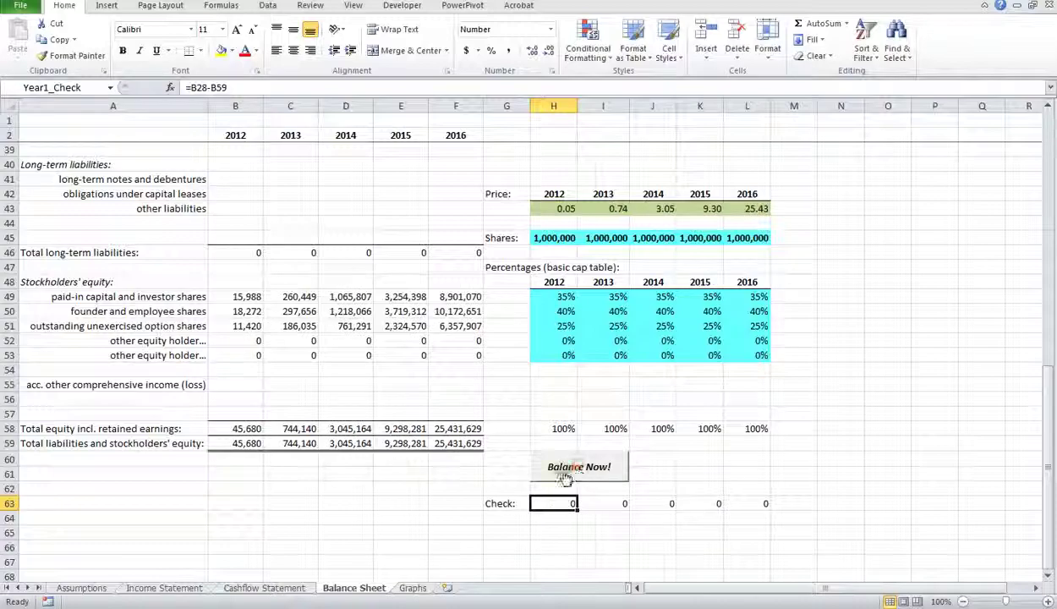
scroll(370, 406, up, 1)
scroll(369, 404, up, 11)
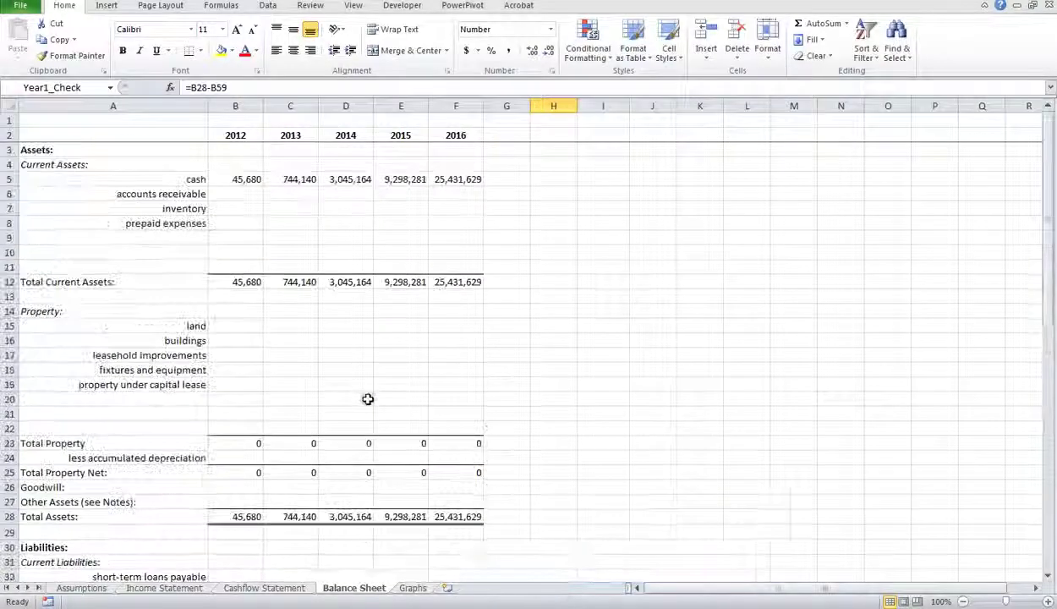
scroll(368, 397, down, 10)
scroll(278, 277, up, 10)
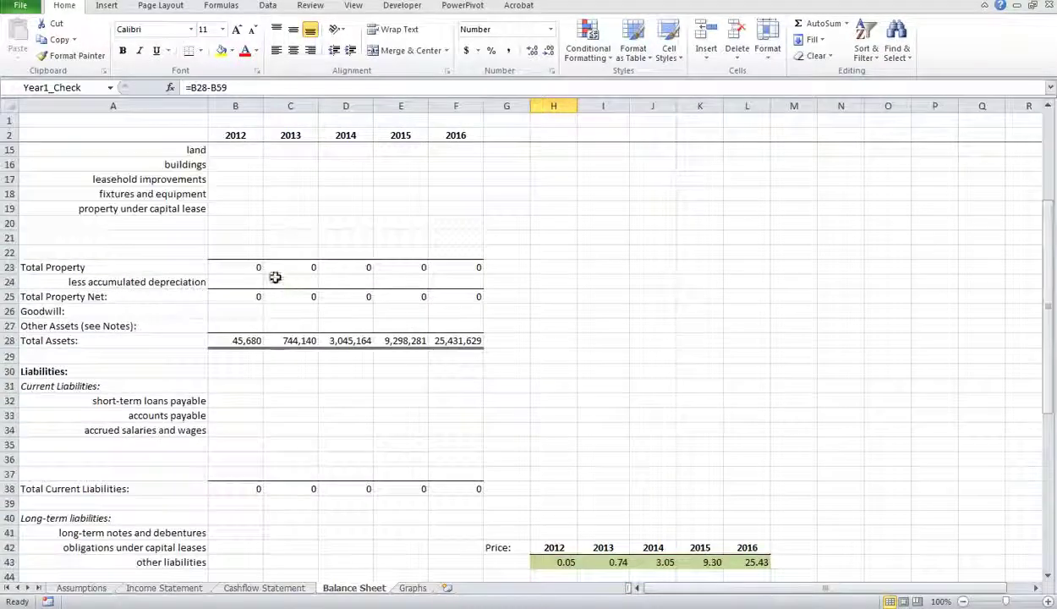
- Go over the blank inventory, prepaid expenses, leasehold improvements and accounts payable input cells across the years
click(234, 210)
click(406, 224)
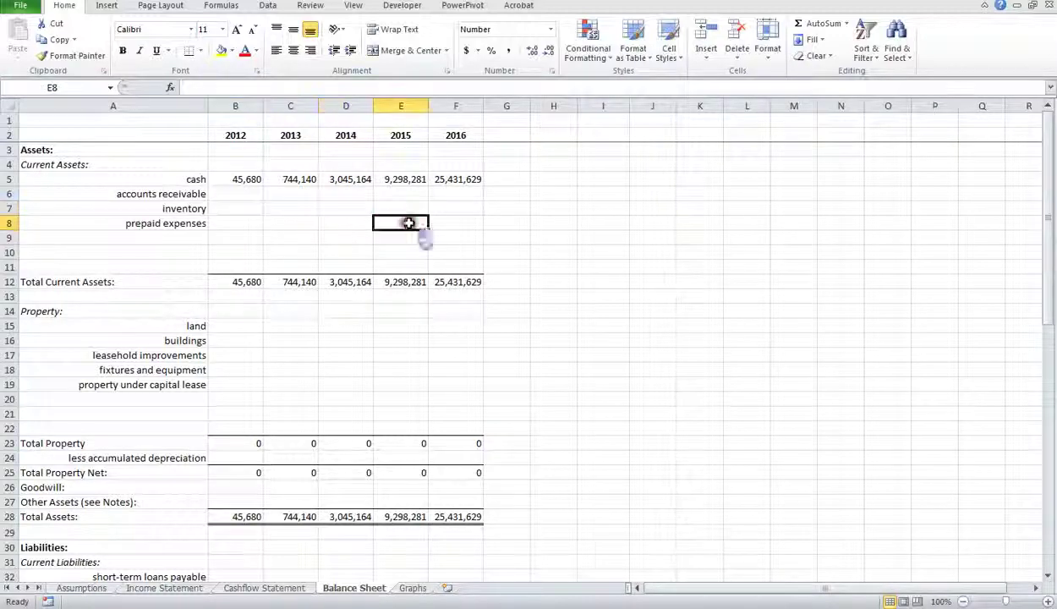
click(245, 355)
click(339, 356)
scroll(339, 364, down, 6)
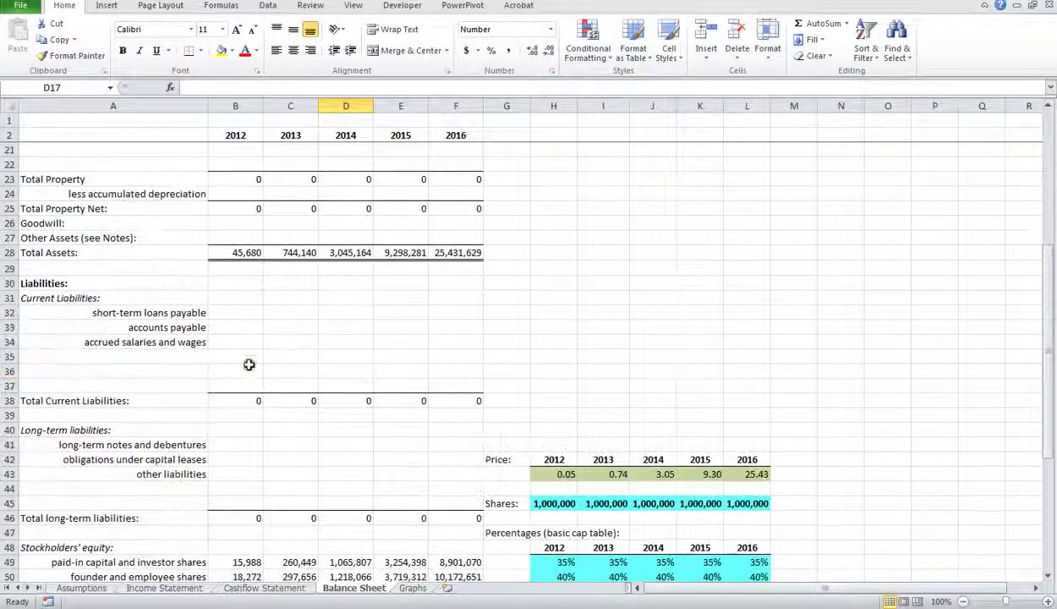
click(245, 328)
drag(262, 325, 401, 327)
scroll(355, 338, down, 5)
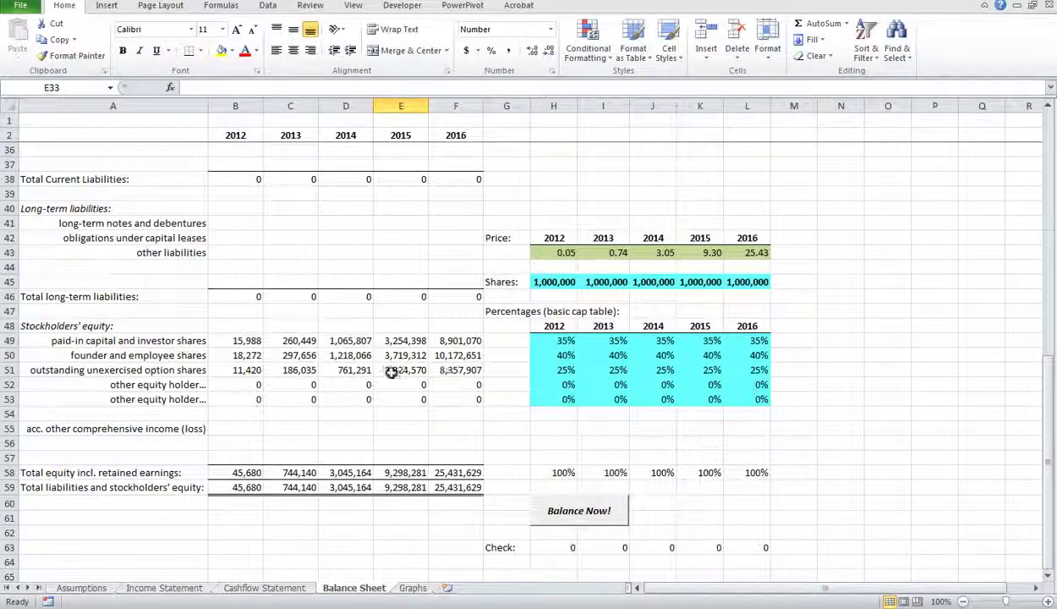
- Run Balance Now! again and inspect the share price cells for 2012 to 2016
click(584, 511)
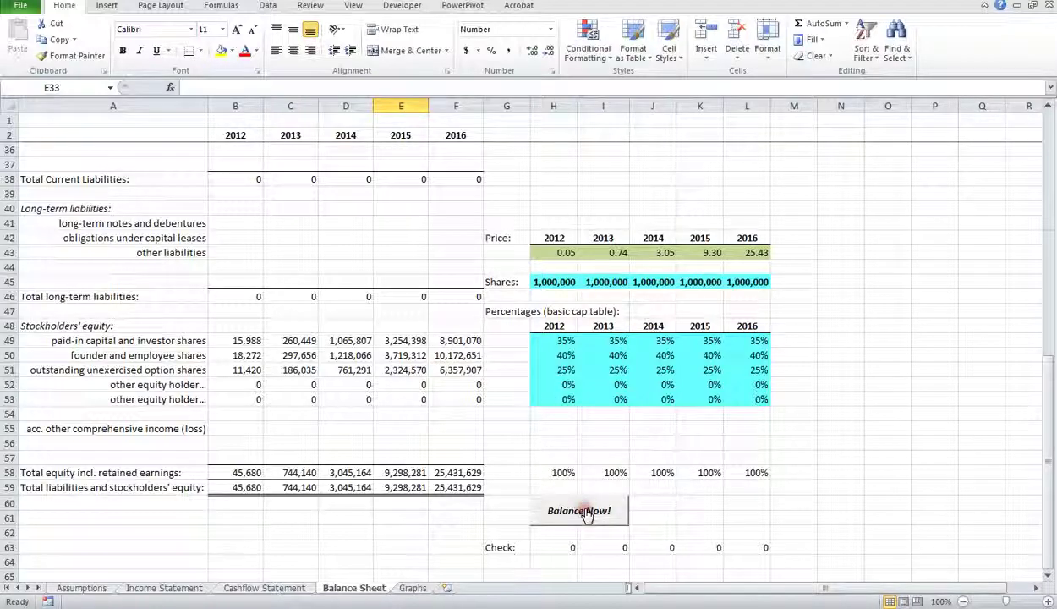
click(561, 253)
click(602, 254)
click(665, 254)
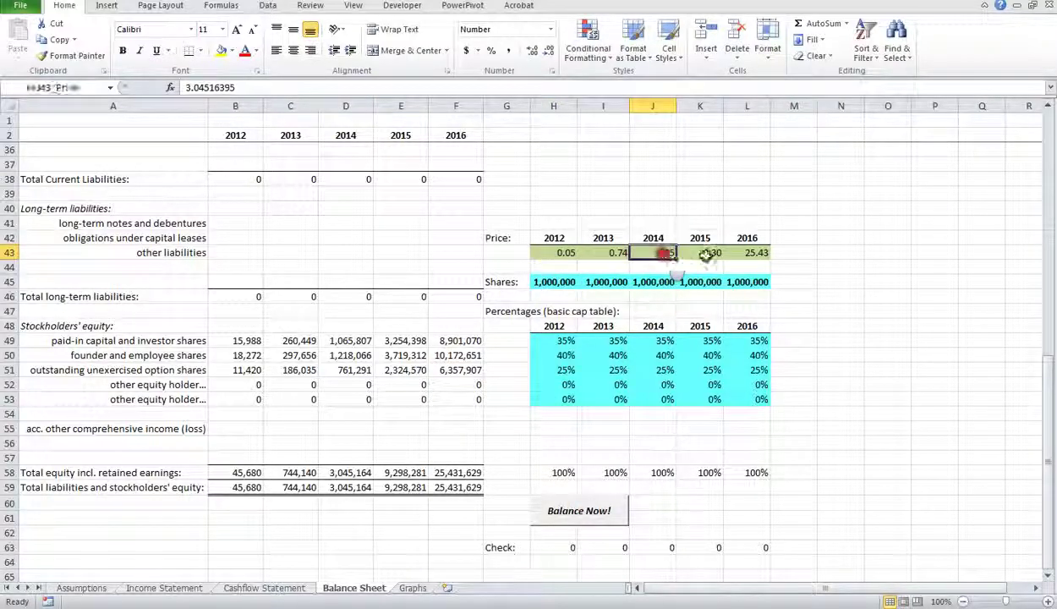
click(705, 254)
click(748, 253)
scroll(631, 254, up, 3)
scroll(618, 269, down, 4)
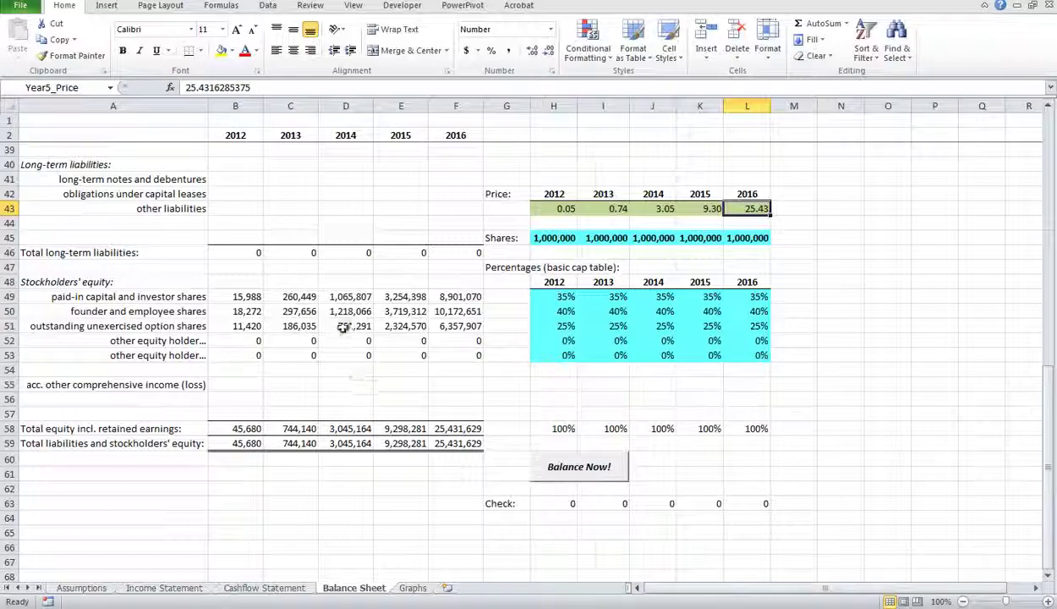
- Review the written plan table, Growth Curve and Revenue Breakdown charts on the Graphs sheet
click(412, 588)
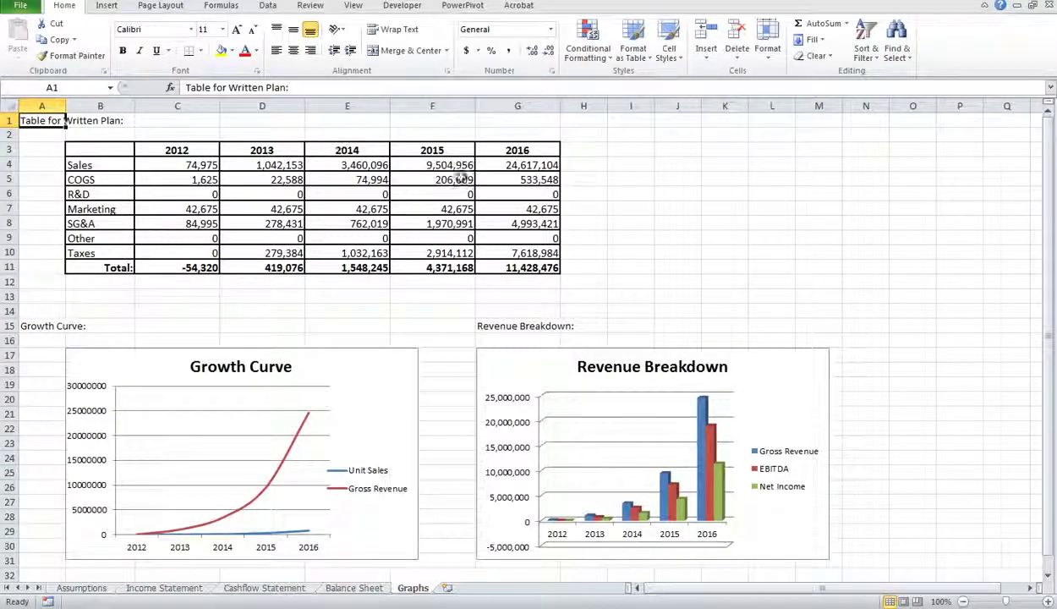
scroll(649, 397, down, 4)
scroll(585, 251, up, 1)
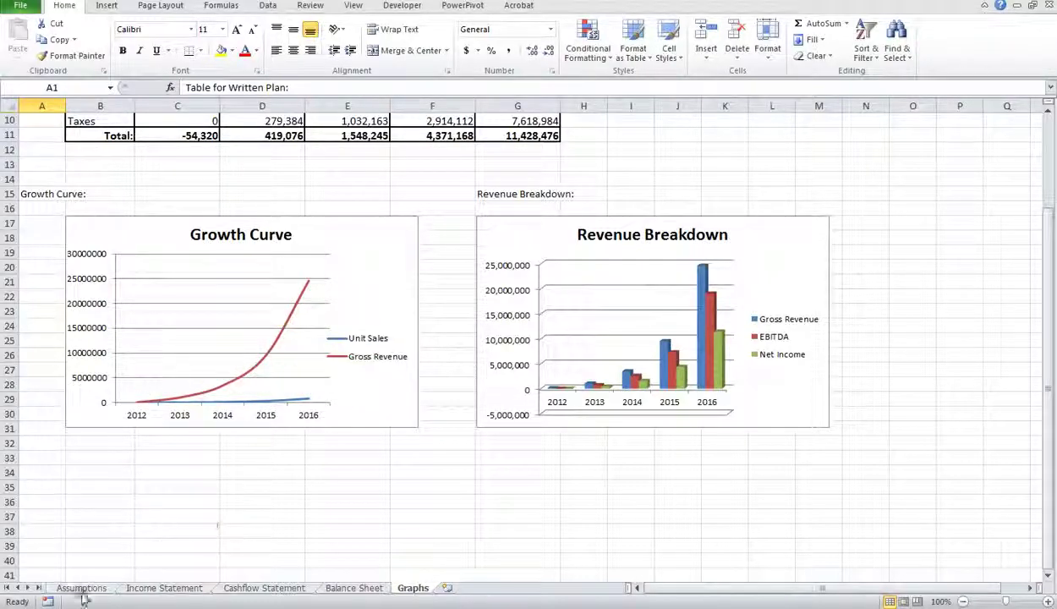
- In the Awareness Factors assumptions, set the referral coefficient (K) to 0.2 and the recurring coefficient to 0.55
click(159, 589)
click(99, 588)
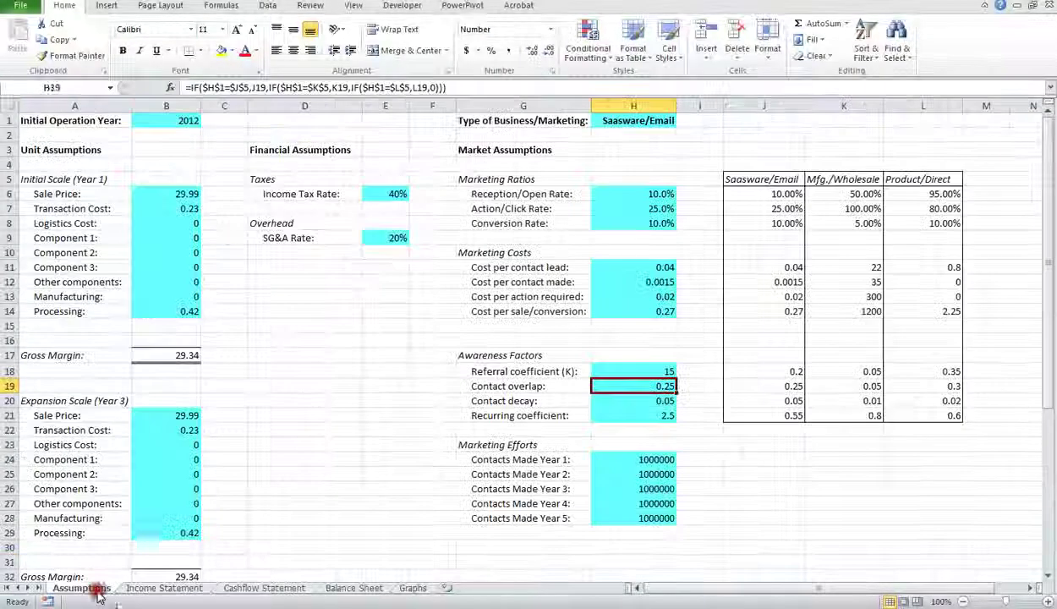
click(666, 372)
key(Down)
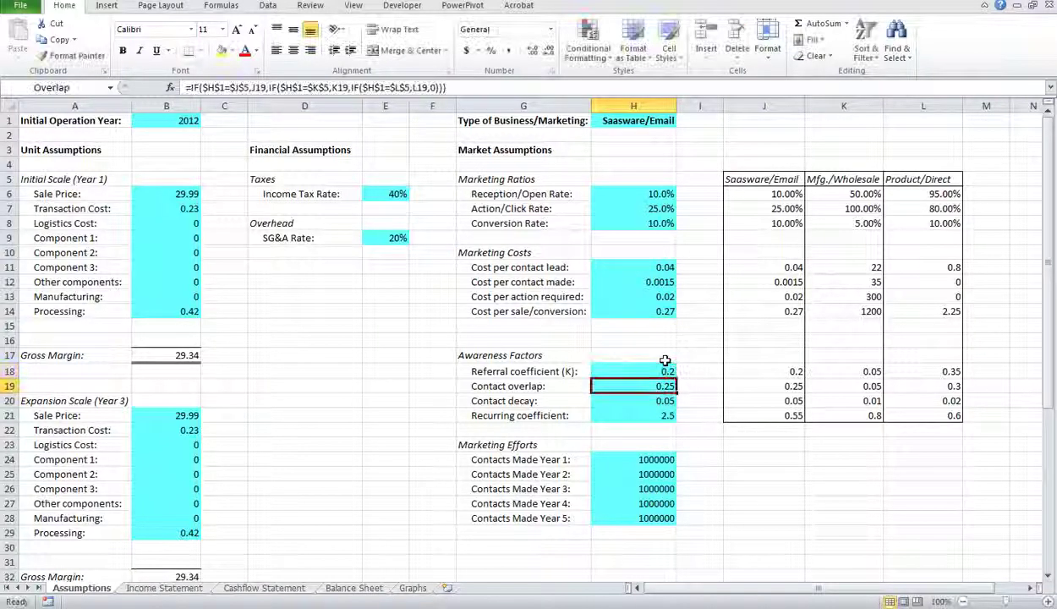
click(666, 415)
text(0.5)
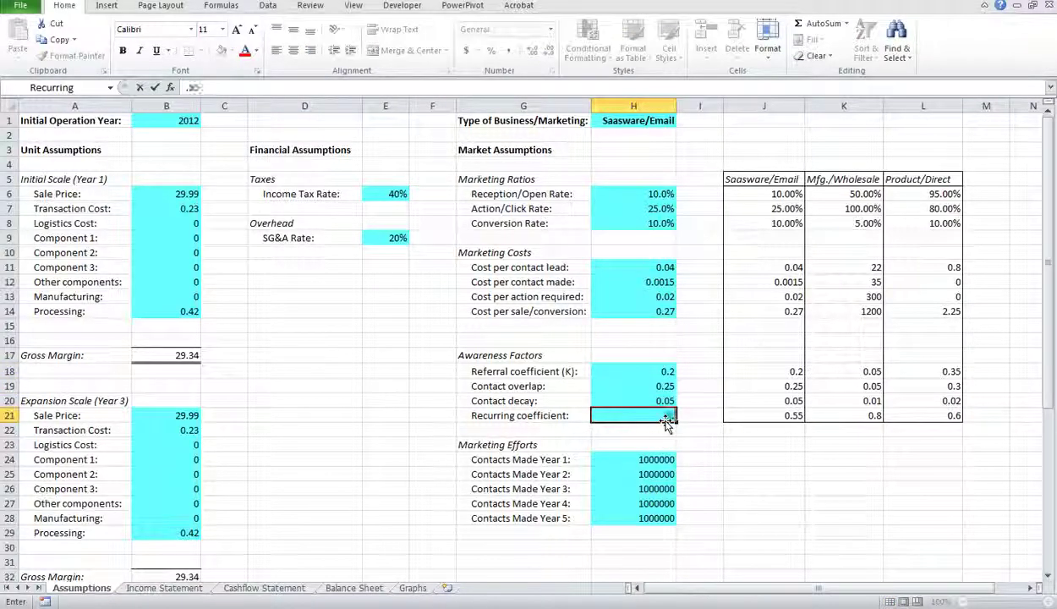
key(Return)
- Check how the reduced coefficients affect the Growth Curve and Revenue Breakdown charts and the total products sold in the Income Statement
click(413, 588)
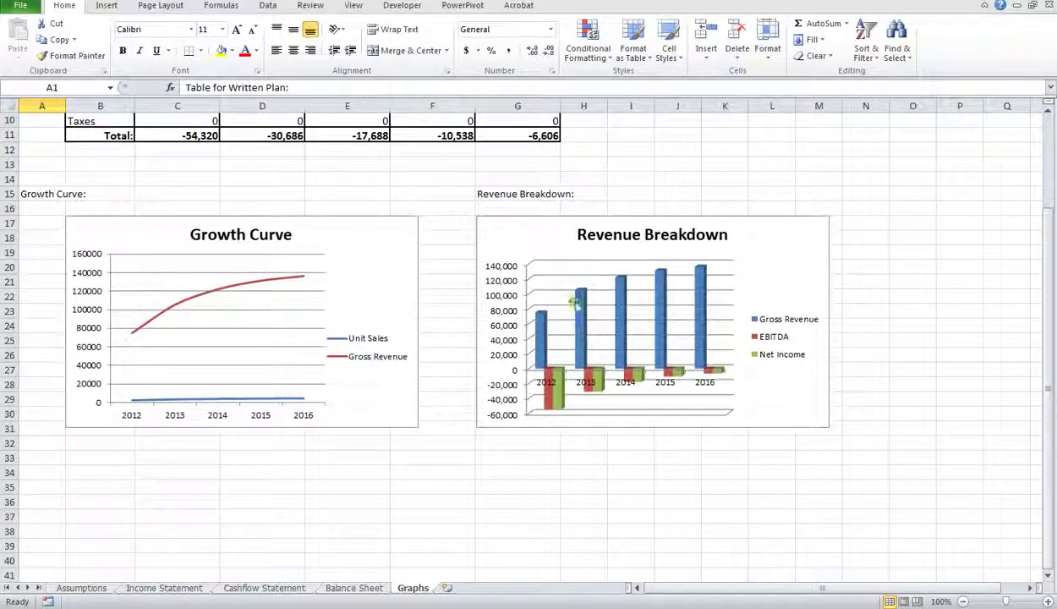
click(81, 587)
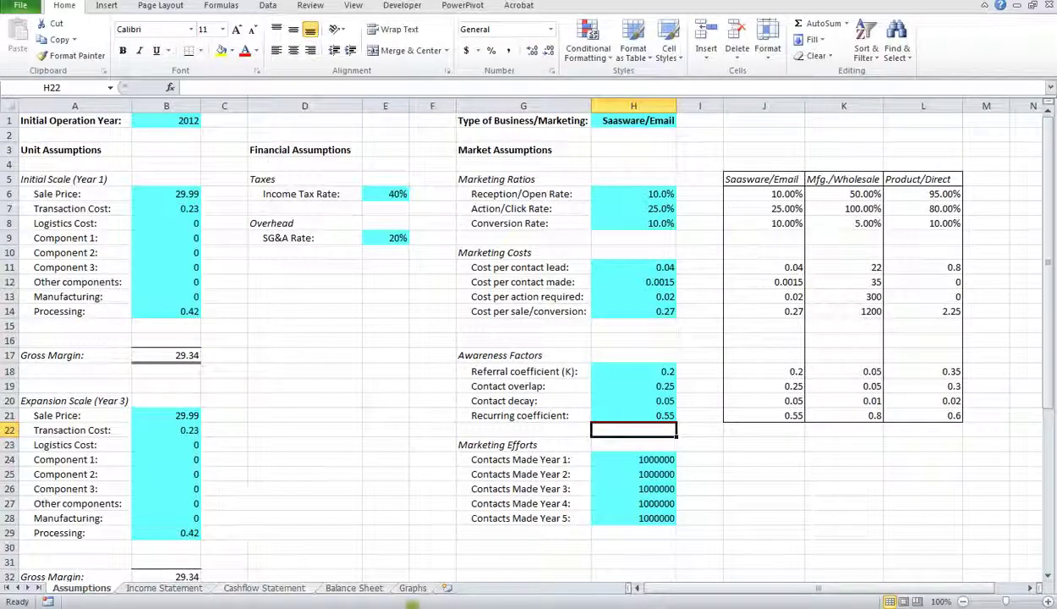
click(156, 587)
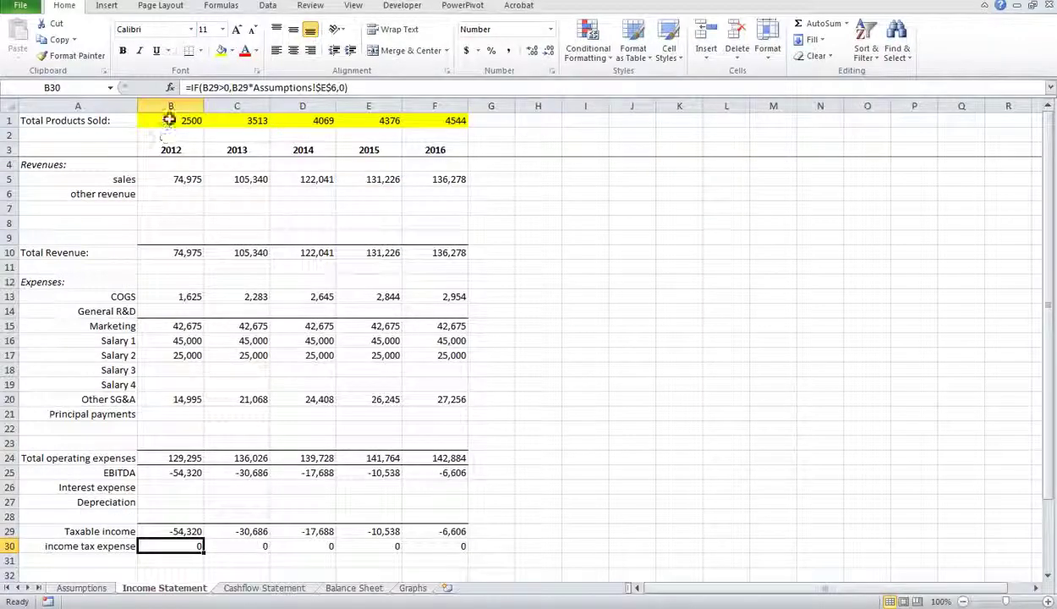
- Set the referral coefficient (K) to 15 and the recurring coefficient to 2.5 in the assumptions, and review the Revenue Breakdown chart
click(93, 588)
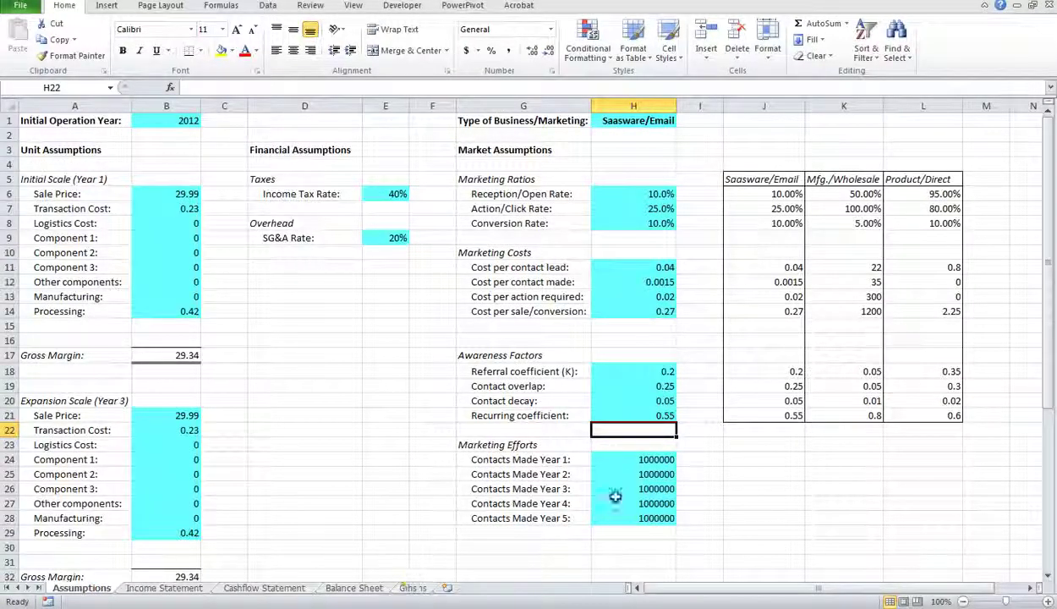
click(667, 372)
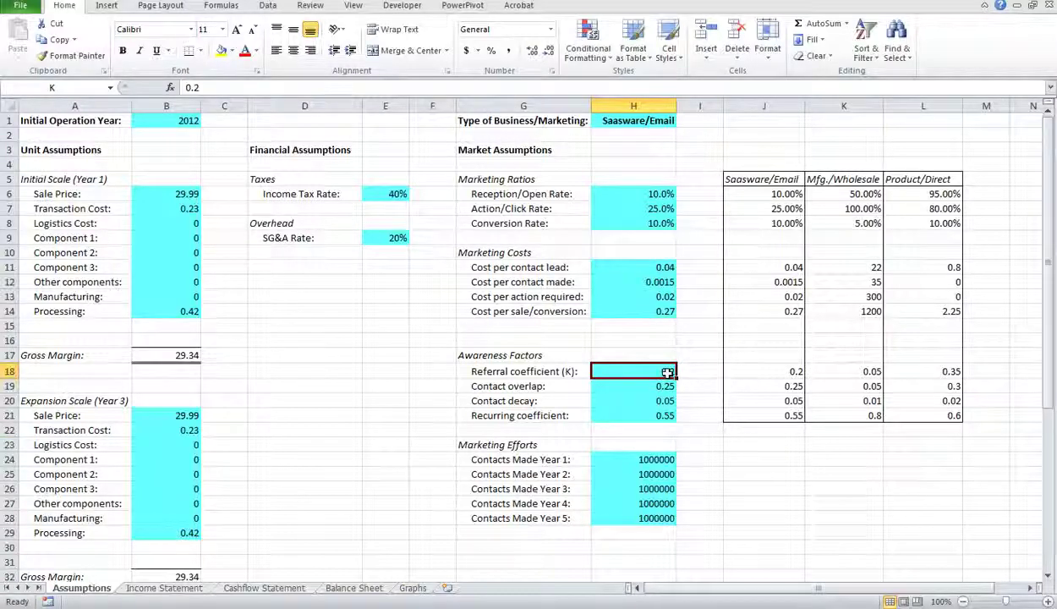
text(15)
key(Return)
click(667, 415)
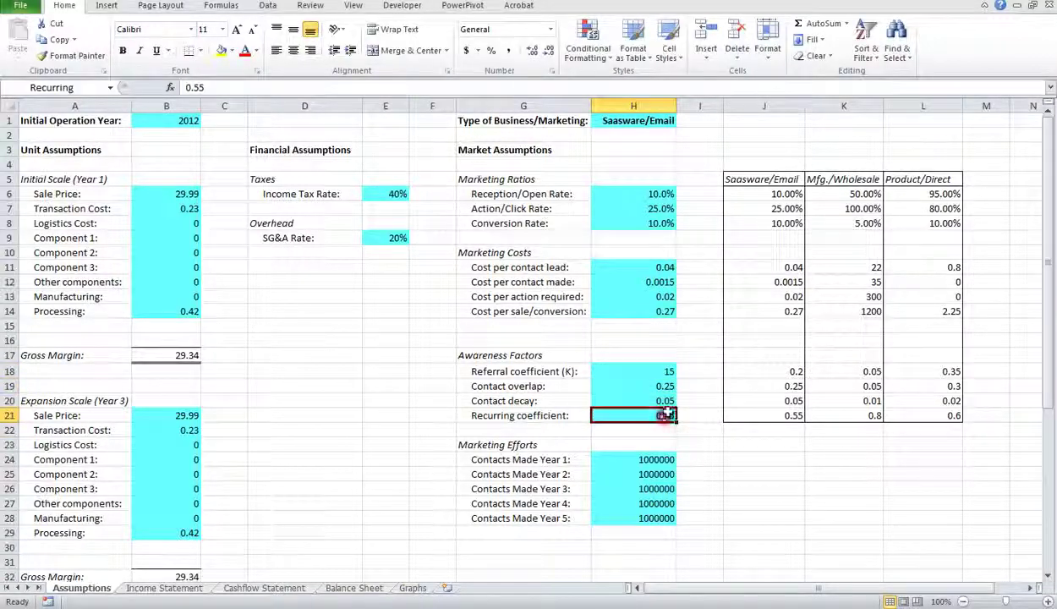
click(663, 371)
click(666, 414)
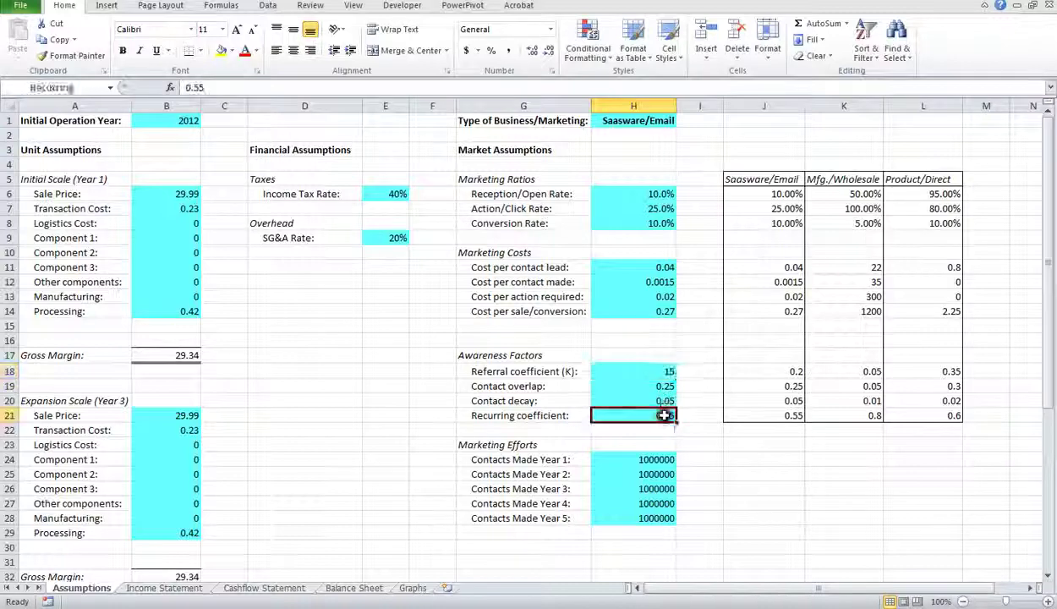
text(2.5)
key(Return)
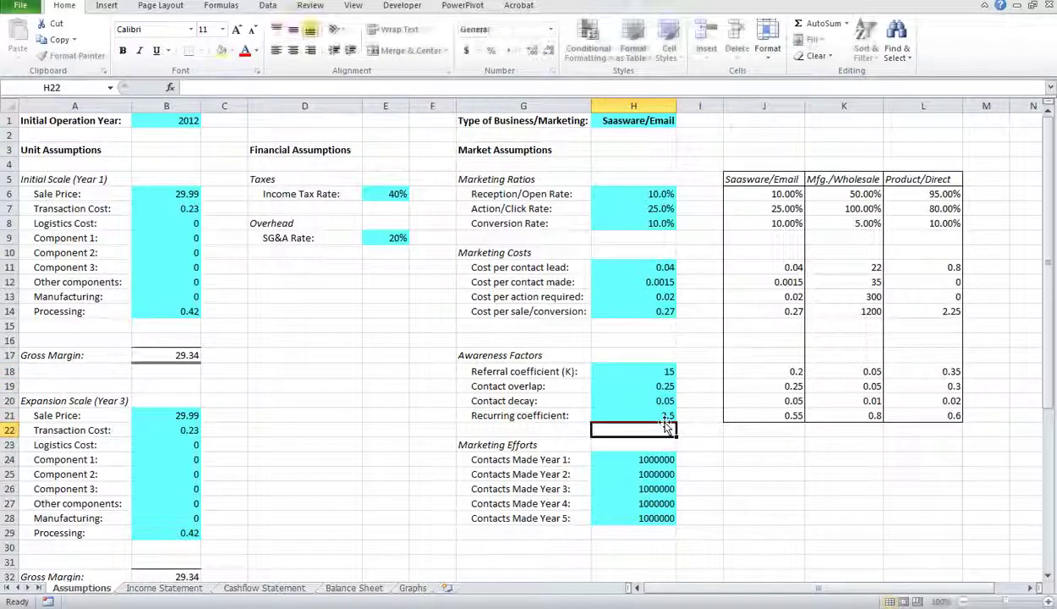
click(413, 588)
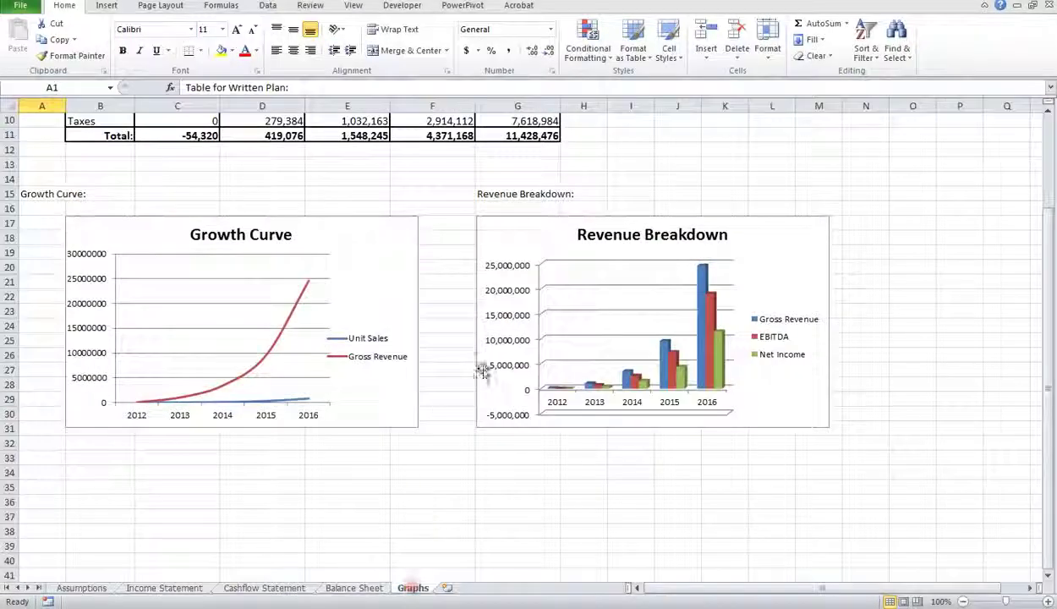
click(531, 291)
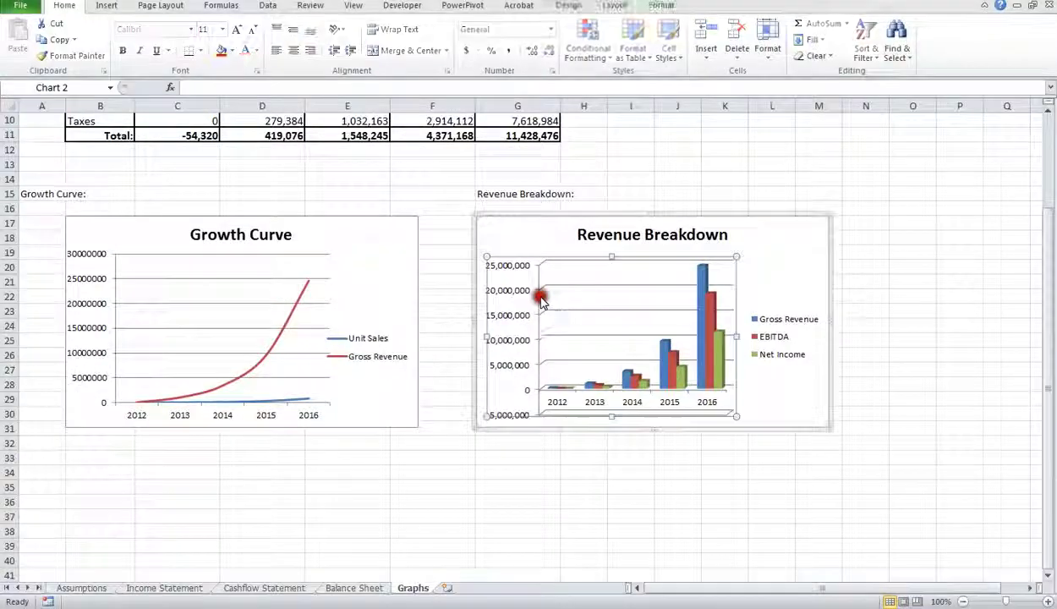